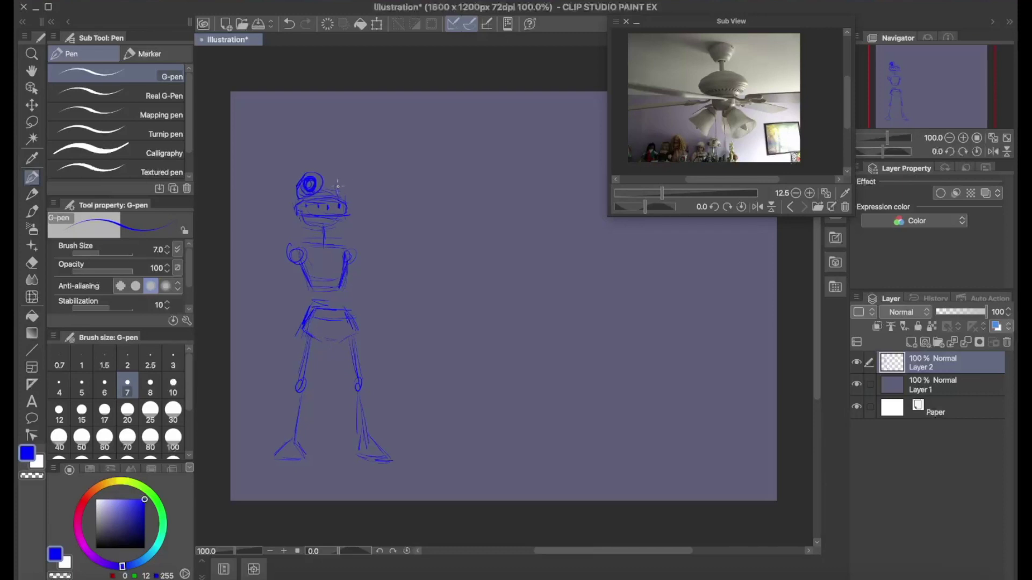
- Sketch the second lamp and hanging chains on the robot's head, and mark the waist above the hips
mouse_move(344, 209)
mouse_down()
mouse_move(295, 222)
mouse_move(343, 252)
mouse_move(325, 207)
mouse_move(349, 191)
mouse_move(287, 198)
mouse_move(311, 257)
mouse_move(333, 201)
mouse_move(344, 230)
mouse_up()
drag(318, 195, 334, 192)
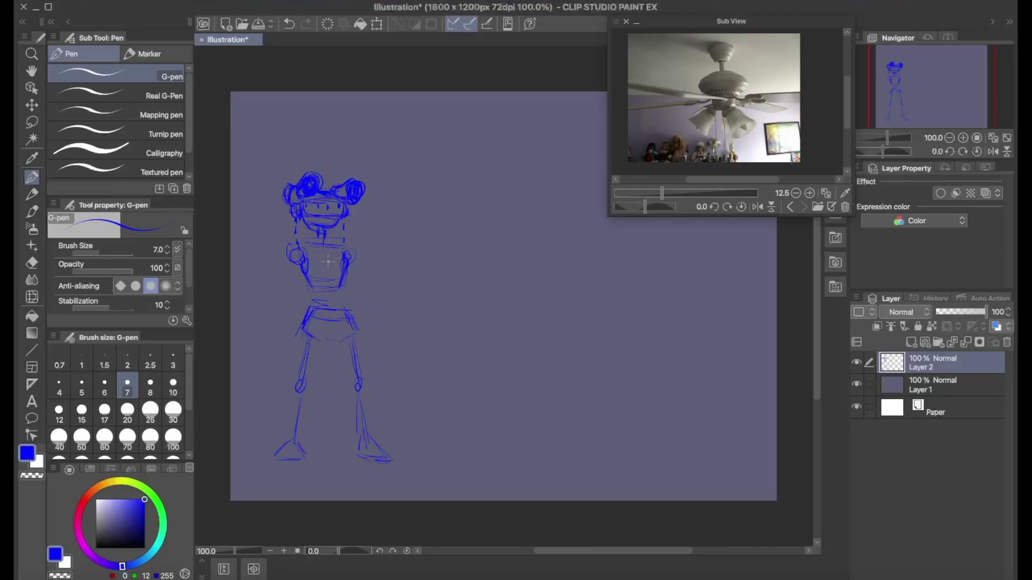
drag(343, 297, 316, 307)
- Transform the robot sketch to shift it slightly right on the canvas
key(ctrl+t)
mouse_move(344, 323)
mouse_down()
mouse_move(379, 320)
mouse_move(334, 376)
mouse_up()
click(406, 483)
- Flesh out the robot's thighs, rounded knees and shins over the thin leg guidelines
mouse_move(398, 314)
mouse_down()
mouse_move(384, 338)
mouse_move(403, 375)
mouse_up()
drag(387, 341, 380, 376)
mouse_move(400, 355)
mouse_down()
mouse_move(395, 373)
mouse_move(329, 384)
mouse_move(320, 433)
mouse_up()
drag(345, 386, 338, 432)
drag(350, 370, 325, 379)
drag(347, 317, 383, 340)
mouse_move(393, 314)
mouse_down()
mouse_move(377, 339)
mouse_move(384, 320)
mouse_up()
drag(400, 366, 386, 424)
drag(411, 376, 404, 428)
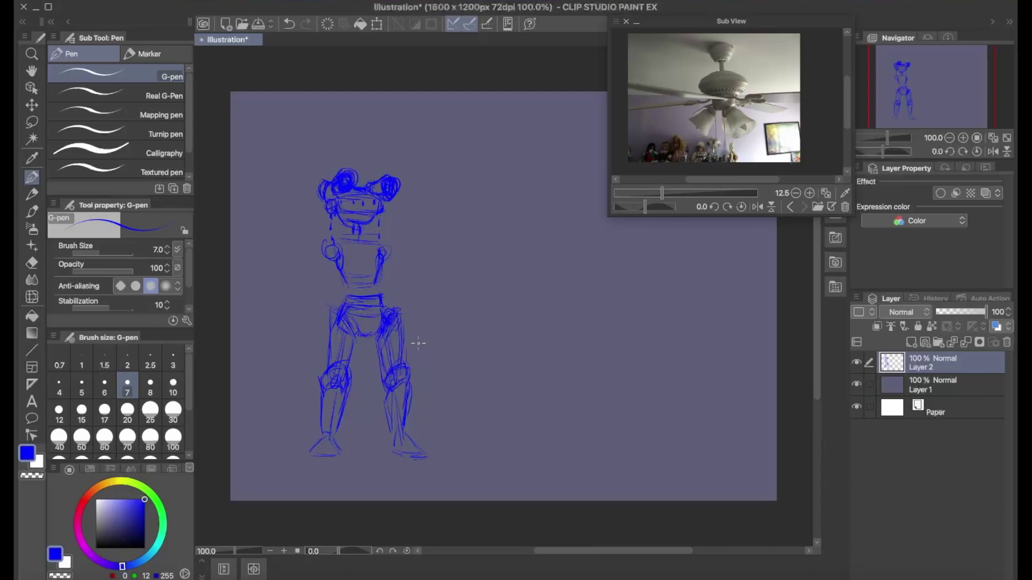
- Sketch a rounded torso joined to the waist, and long skirt panels falling from the hips over the legs
mouse_move(382, 245)
mouse_down()
mouse_move(378, 311)
mouse_move(380, 290)
mouse_up()
mouse_move(349, 240)
mouse_down()
mouse_move(384, 253)
mouse_move(354, 269)
mouse_up()
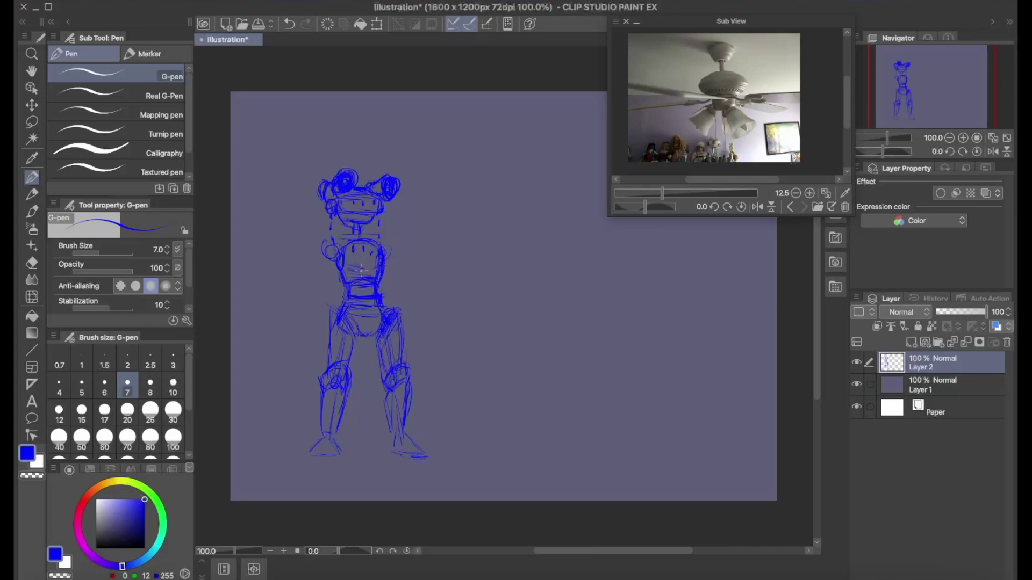
drag(371, 303, 368, 389)
drag(383, 322, 400, 424)
drag(344, 298, 301, 422)
drag(325, 319, 295, 401)
mouse_move(385, 306)
mouse_down()
mouse_move(425, 411)
mouse_move(414, 425)
mouse_up()
mouse_move(352, 339)
mouse_down()
mouse_move(346, 422)
mouse_move(355, 409)
mouse_up()
- Sketch shoulder caps and upper arms on both sides, and fill in the pointed hem of the right-hand skirt panel
mouse_move(338, 242)
mouse_down()
mouse_move(365, 234)
mouse_move(311, 253)
mouse_up()
drag(384, 237, 402, 254)
drag(317, 253, 338, 261)
drag(395, 244, 405, 291)
mouse_move(333, 264)
mouse_down()
mouse_move(321, 293)
mouse_move(306, 297)
mouse_up()
drag(402, 254, 388, 266)
key(ctrl+z)
drag(400, 374, 371, 430)
drag(409, 362, 402, 382)
- Sketch the forearms and fists hanging at both sides of the robot
drag(308, 285, 294, 301)
drag(316, 298, 305, 333)
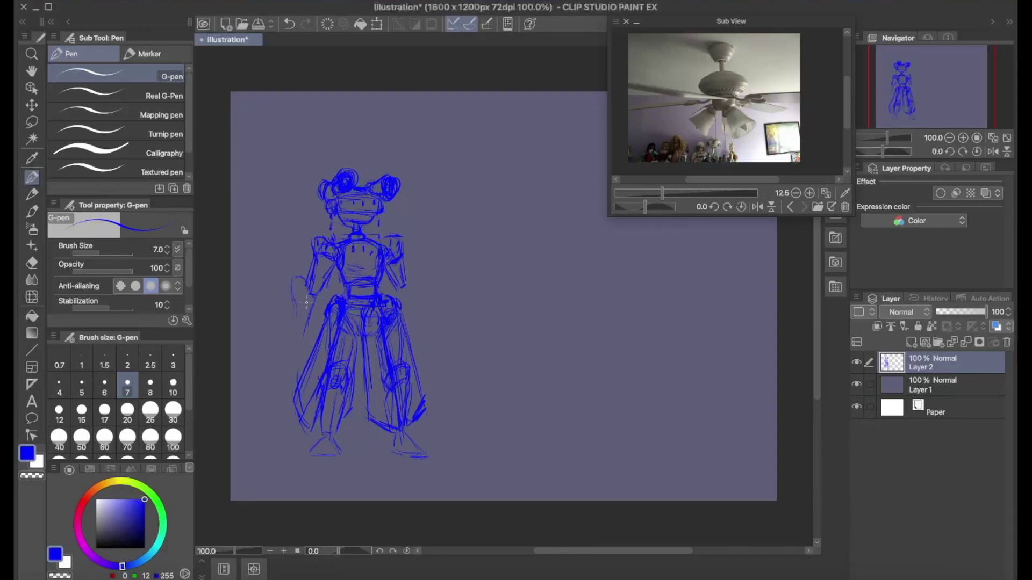
mouse_move(400, 271)
mouse_down()
mouse_move(417, 325)
mouse_move(395, 319)
mouse_move(422, 339)
mouse_up()
drag(290, 325, 305, 343)
drag(377, 259, 344, 265)
key(ctrl+z)
- Reinforce the fold and edge lines of the skirt panels around the legs
drag(325, 354, 307, 419)
drag(404, 311, 399, 363)
drag(327, 325, 306, 367)
drag(359, 309, 343, 373)
- Sketch the upper pair of fan-blade wings rising diagonally behind the head
drag(293, 168, 321, 214)
drag(260, 139, 321, 217)
drag(258, 178, 316, 228)
mouse_move(398, 147)
mouse_down()
mouse_move(376, 173)
mouse_move(383, 217)
mouse_up()
drag(401, 134, 382, 173)
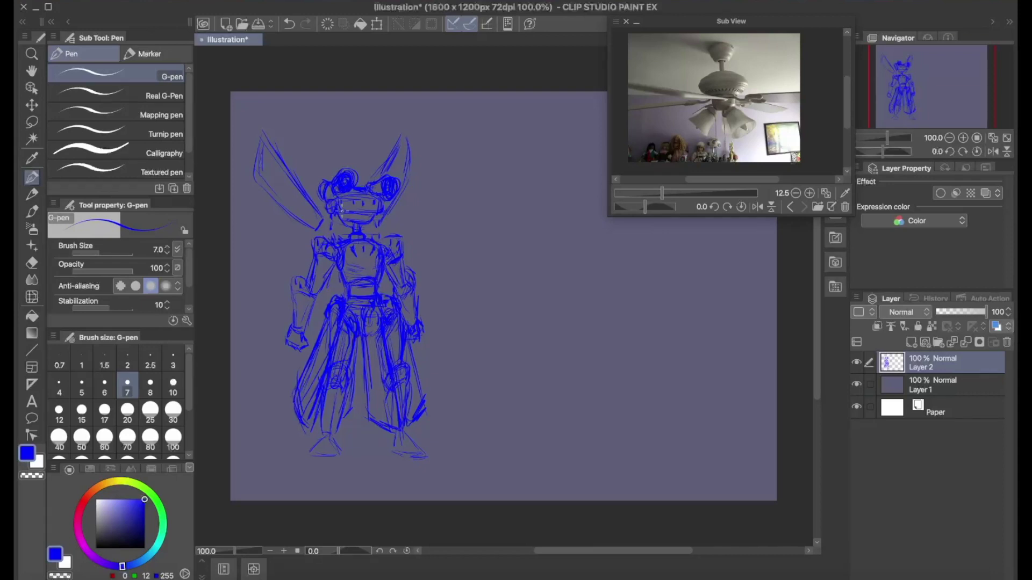
- Sketch the middle and lower pairs of fan-blade wings behind the arms
drag(340, 214, 383, 208)
drag(349, 240, 274, 221)
drag(347, 262, 297, 261)
drag(459, 212, 442, 253)
drag(329, 295, 304, 328)
drag(376, 268, 355, 314)
drag(468, 300, 462, 317)
drag(328, 295, 301, 334)
- Rename the robot sketch's layer as "celine fan"
double_click(921, 367)
text(celine fan)
key(Return)
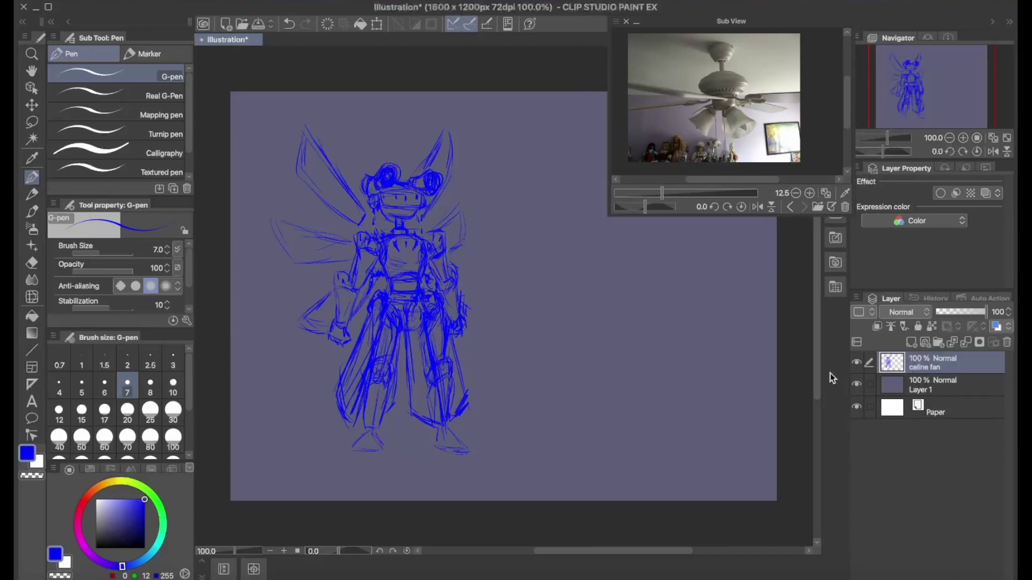
- Refine the sketch lines of both feet at the ends of the legs
key(ctrl+z)
mouse_move(443, 438)
mouse_down()
mouse_move(433, 451)
mouse_move(456, 449)
mouse_up()
mouse_move(383, 436)
mouse_down()
mouse_move(356, 453)
mouse_move(379, 448)
mouse_up()
mouse_move(457, 422)
mouse_down()
mouse_move(427, 446)
mouse_move(354, 448)
mouse_up()
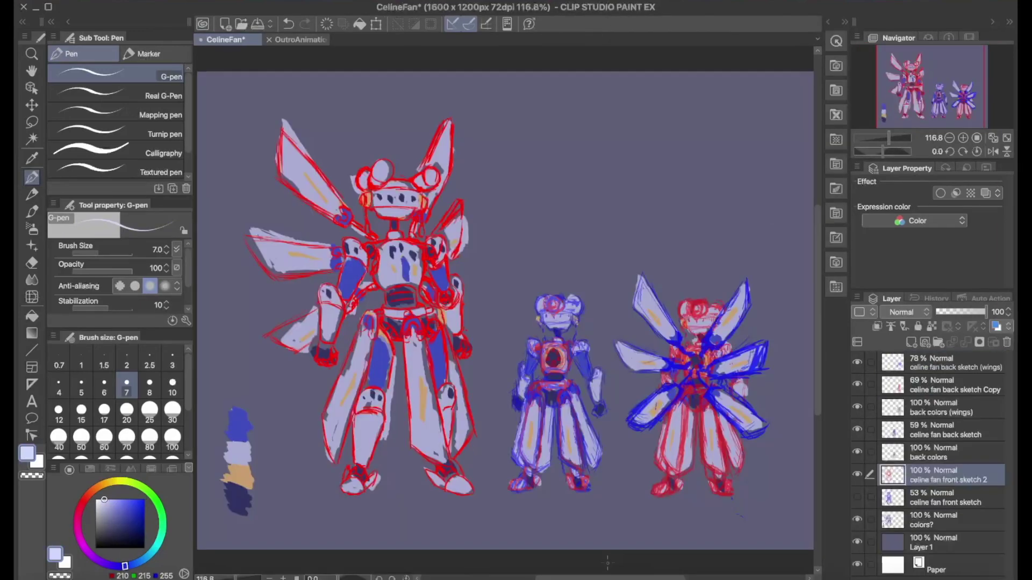
- Lower the celine fan front sketch 2 layer to 38% opacity and make the new layer above it active
drag(968, 313, 953, 318)
click(946, 475)
scroll(506, 311, up, 2)
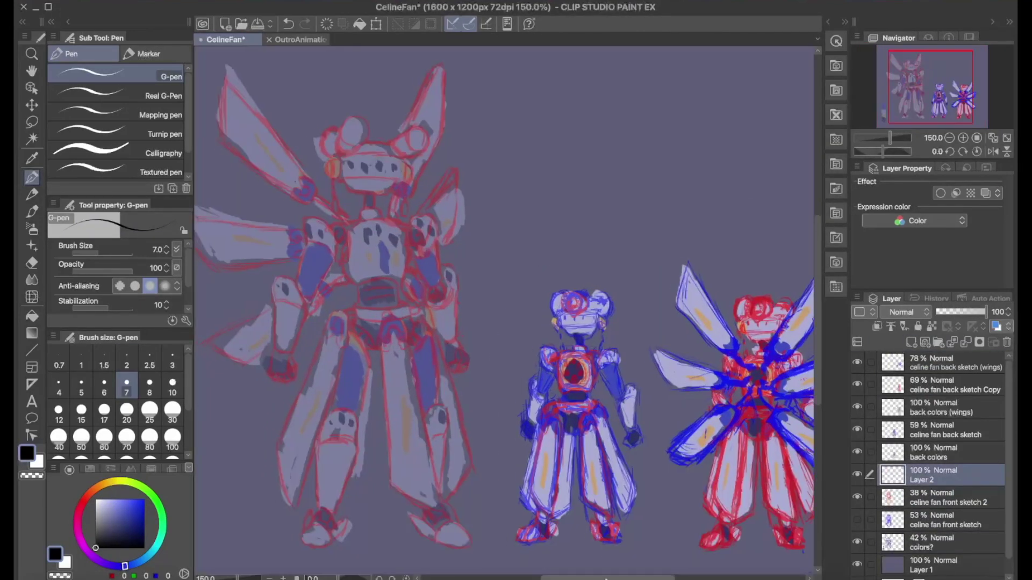
- Ink the chains hanging from both sides of the head in black with the G-pen
click(81, 412)
mouse_move(499, 164)
mouse_down()
mouse_move(466, 191)
mouse_move(422, 180)
mouse_move(502, 182)
mouse_move(494, 185)
mouse_up()
key(ctrl+z)
key(ctrl+z)
key(ctrl+z)
drag(428, 180, 426, 202)
drag(497, 186, 497, 198)
drag(426, 194, 428, 211)
drag(496, 201, 497, 215)
key(ctrl+z)
- Hide the celine fan front sketch 2 layer to check the inked head lines against the colours
mouse_move(446, 124)
mouse_down()
mouse_move(442, 151)
mouse_move(500, 160)
mouse_up()
key(ctrl+z)
click(857, 497)
click(858, 496)
click(857, 497)
key(ctrl+z)
key(j)
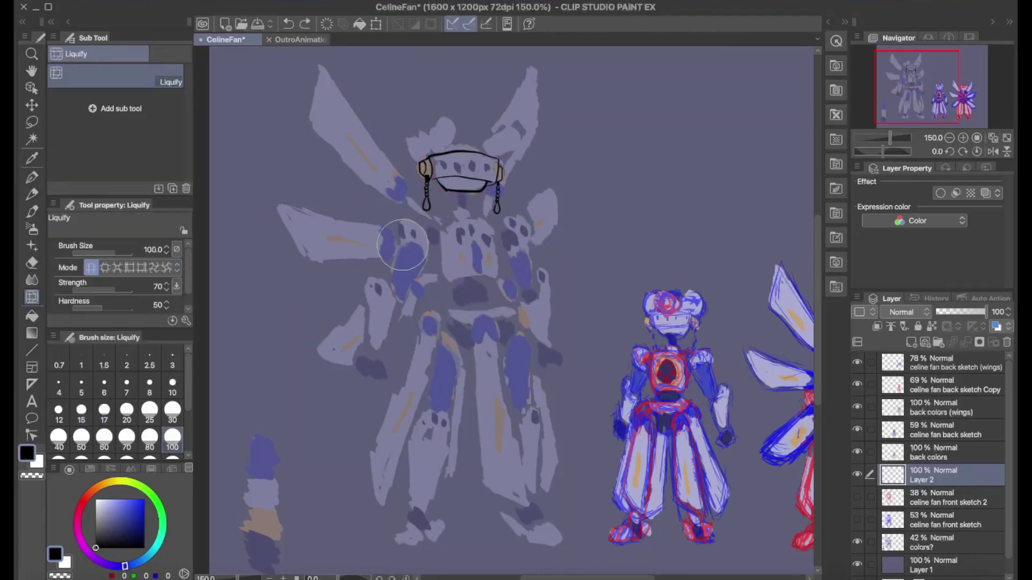
key(p)
- Try to ink the lamps above both ends of the visor
drag(433, 138, 430, 154)
key(ctrl+z)
drag(500, 134, 511, 152)
key(ctrl+z)
key(ctrl+z)
- Show the celine fan front sketch 2 layer again and reduce the G-pen's brush size to 10
click(857, 496)
key(ctrl+z)
key(bracketleft)
key(bracketleft)
drag(355, 80, 386, 75)
drag(368, 77, 371, 96)
drag(382, 72, 403, 97)
drag(412, 87, 414, 97)
click(415, 71)
drag(439, 86, 433, 98)
key(ctrl+z)
key(ctrl+z)
key(ctrl+z)
key(ctrl+z)
key(ctrl+z)
key(ctrl+z)
- Ink the round lamps above both ends of the visor, following the sketch
mouse_move(511, 131)
mouse_down()
mouse_move(506, 153)
mouse_move(487, 155)
mouse_move(502, 154)
mouse_up()
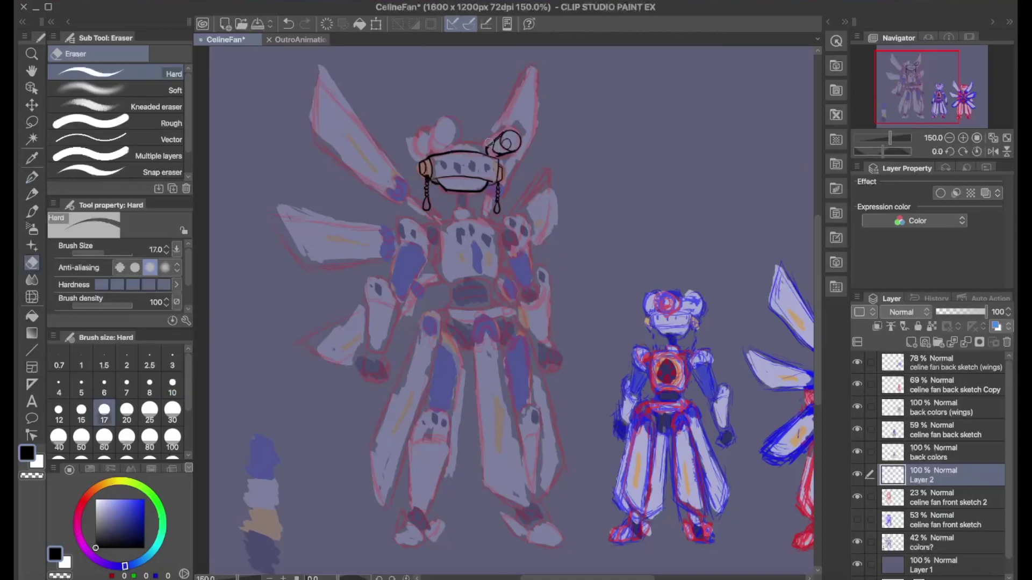
mouse_move(444, 129)
mouse_down()
mouse_move(433, 148)
mouse_move(451, 144)
mouse_up()
key(ctrl+z)
mouse_move(461, 136)
mouse_down()
mouse_move(484, 147)
mouse_move(463, 141)
mouse_move(420, 157)
mouse_up()
key(ctrl+z)
key(ctrl+z)
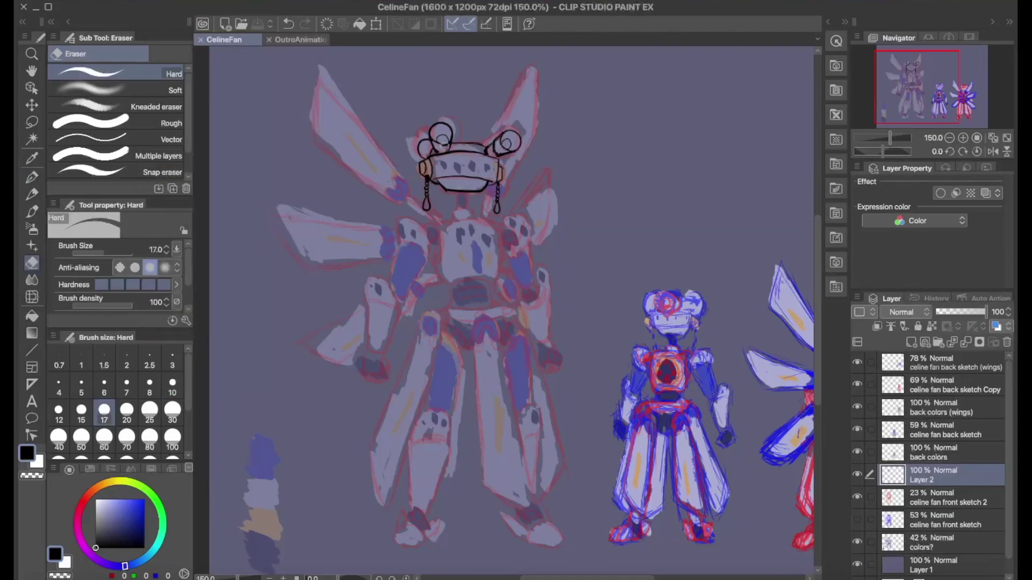
- Ink the neck and the rounded outline of the torso
drag(460, 193, 458, 207)
drag(468, 194, 468, 208)
mouse_move(455, 210)
mouse_down()
mouse_move(473, 217)
mouse_move(451, 284)
mouse_up()
drag(478, 220, 495, 281)
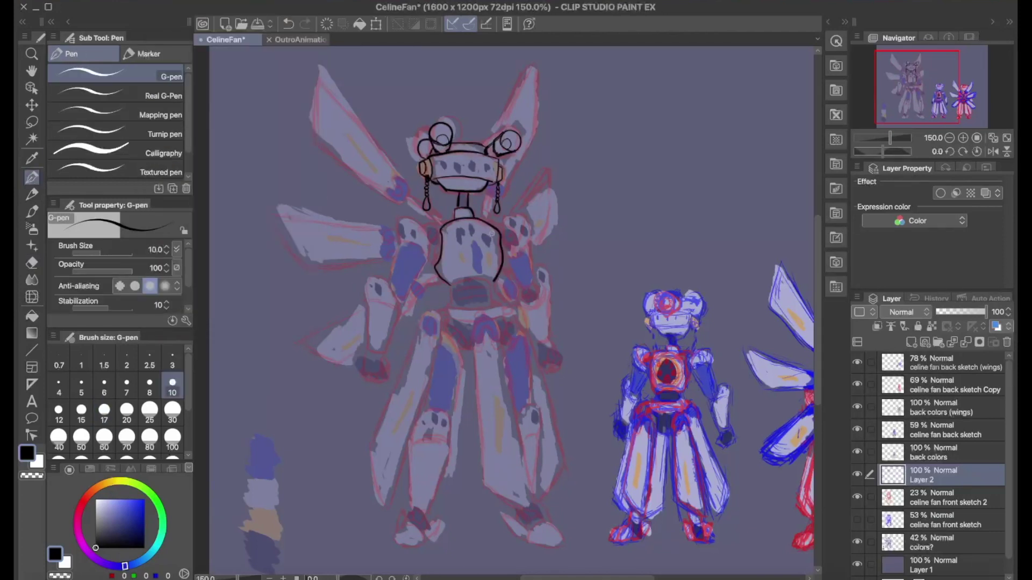
- Ink the oval vents on the chest and across the visor, checking the lines with the sketch layer hidden
mouse_move(473, 224)
mouse_down()
mouse_move(474, 239)
mouse_move(460, 237)
mouse_up()
drag(486, 229, 487, 239)
drag(483, 160, 484, 173)
mouse_move(449, 159)
mouse_down()
mouse_move(449, 172)
mouse_move(440, 171)
mouse_up()
drag(493, 164, 493, 175)
click(857, 497)
key(ctrl+z)
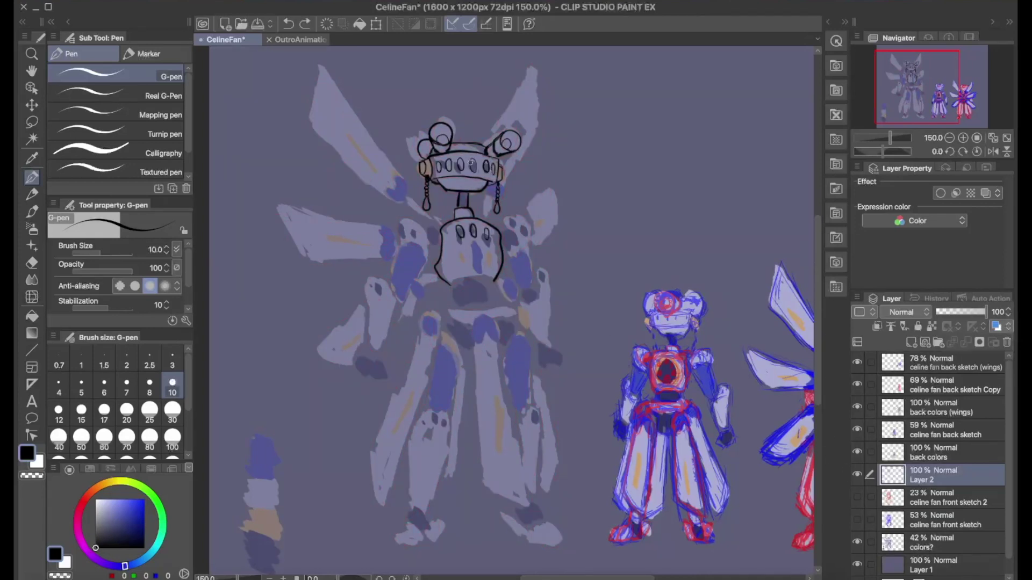
key(ctrl+y)
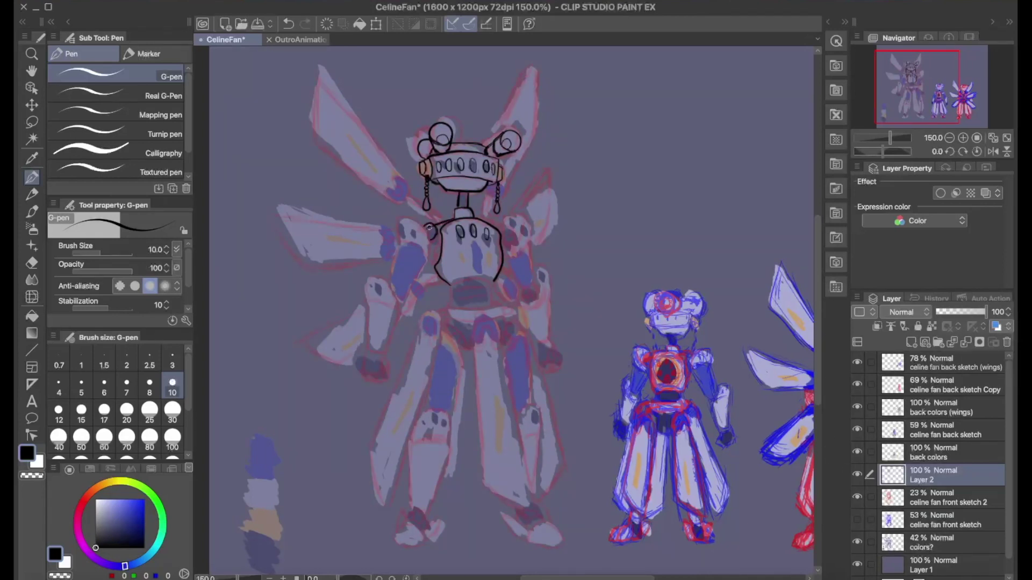
- Ink the waist segment below the torso with its horizontal bands
drag(492, 283, 493, 304)
drag(455, 291, 493, 289)
drag(452, 305, 490, 304)
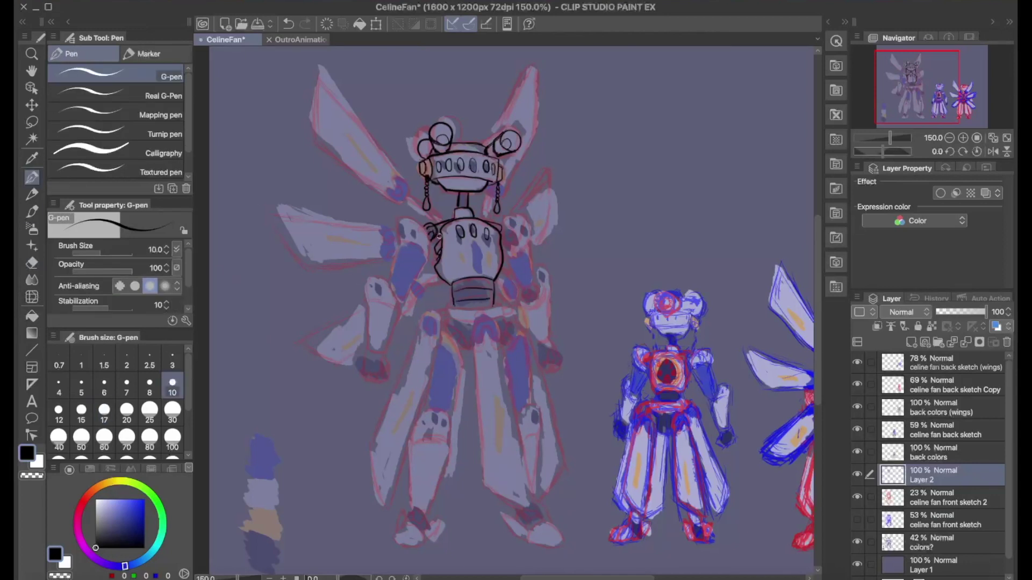
- Ink the rounded cap of the right-hand shoulder beside the torso
key(e)
key(p)
drag(505, 222, 517, 257)
key(e)
key(p)
key(ctrl+z)
drag(509, 215, 517, 257)
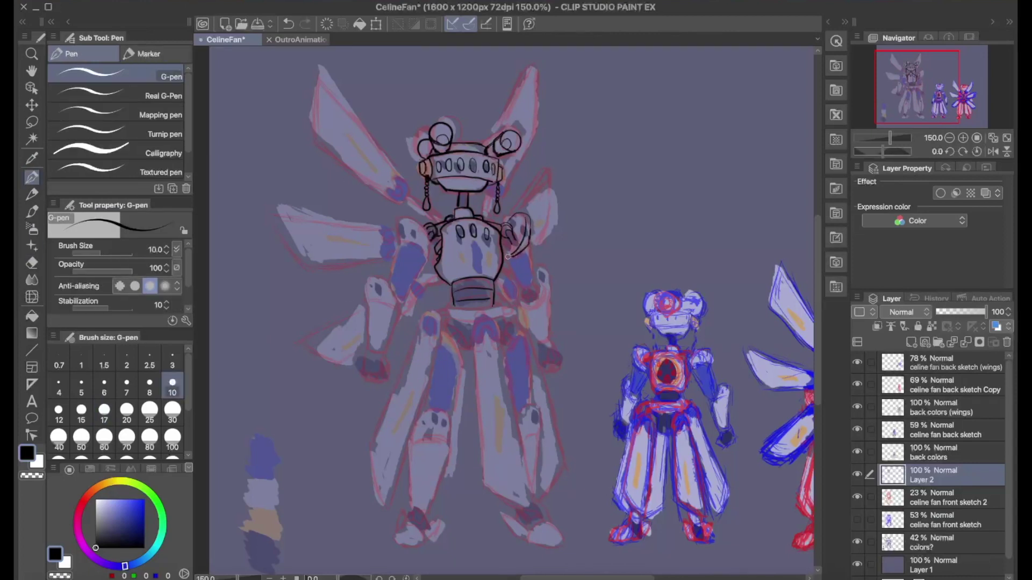
key(ctrl+z)
key(ctrl+y)
key(ctrl+z)
key(ctrl+y)
- Ink the right-hand upper arm below its shoulder cap and tidy its lines
drag(525, 231, 529, 285)
key(e)
key(p)
- Rename the inked line layer as "celine fan cleanup sketch"
double_click(920, 477)
text(celine fan cleanup sketch)
key(Return)
- Ink the left-hand shoulder cap, upper arm and forearm, including the forearm's oval vent
mouse_move(424, 223)
mouse_down()
mouse_move(400, 263)
mouse_move(402, 239)
mouse_move(423, 258)
mouse_up()
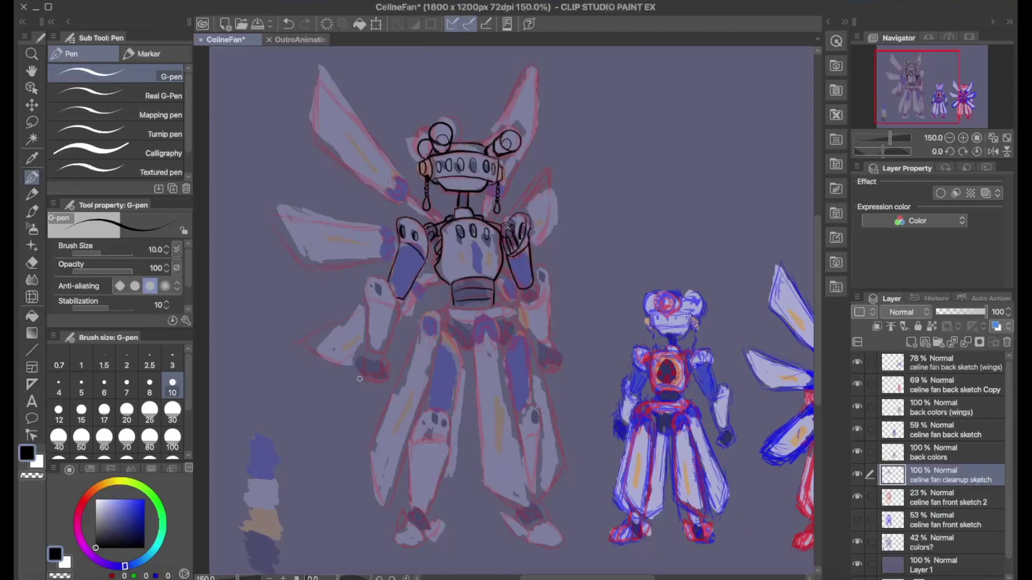
mouse_move(368, 280)
mouse_down()
mouse_move(381, 350)
mouse_move(398, 309)
mouse_move(377, 302)
mouse_move(381, 350)
mouse_up()
key(ctrl+z)
key(ctrl+z)
key(ctrl+z)
drag(368, 301, 376, 350)
drag(397, 309, 383, 349)
drag(379, 283, 382, 298)
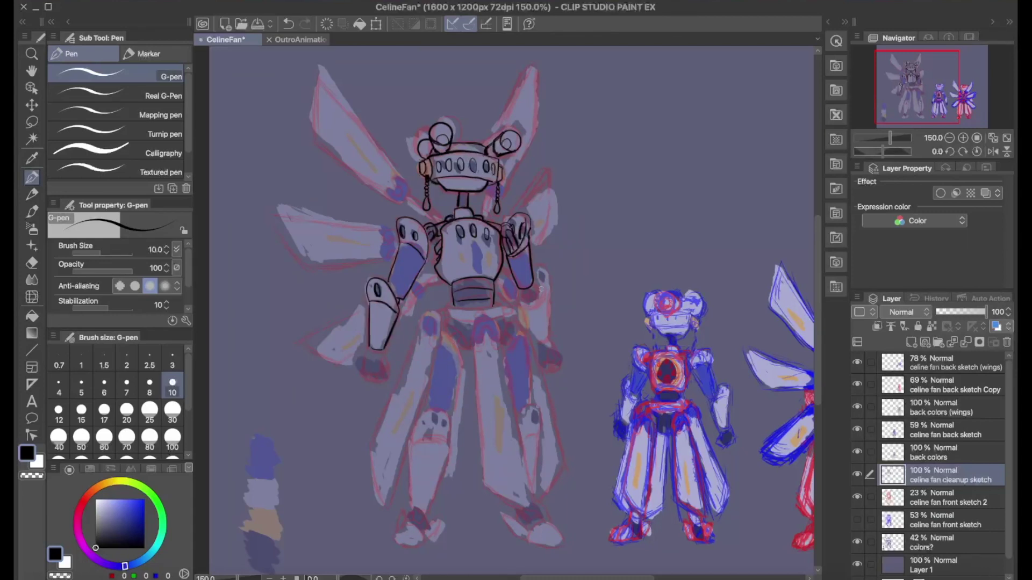
- Ink the right-hand elbow cap and forearm, following the sketch
key(ctrl+z)
mouse_move(532, 299)
mouse_down()
mouse_move(540, 293)
mouse_move(543, 306)
mouse_up()
drag(542, 307, 542, 275)
key(ctrl+z)
drag(550, 326, 554, 337)
key(ctrl+z)
drag(537, 287, 543, 274)
- Ink the hip band directly below the ribbed waist, following the sketch
drag(487, 311, 478, 341)
key(ctrl+z)
drag(449, 310, 493, 307)
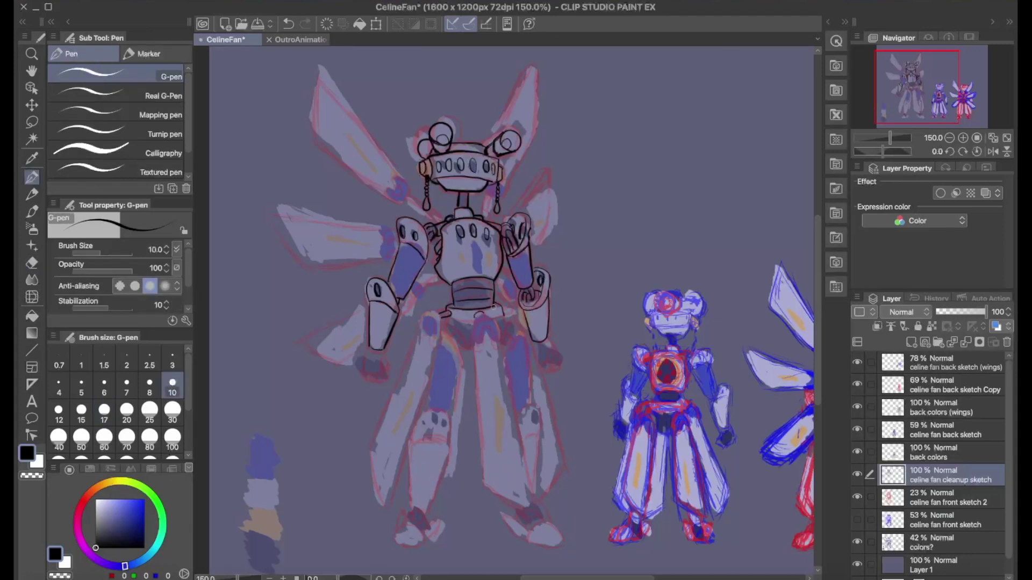
- Ink the clasps and long outlines of the two front skirt blades, and toggle the sketch and colour layers to check the lines
mouse_move(428, 337)
mouse_down()
mouse_move(442, 317)
mouse_move(390, 489)
mouse_up()
key(ctrl+z)
drag(430, 338, 435, 342)
mouse_move(482, 317)
mouse_down()
mouse_move(477, 343)
mouse_move(542, 508)
mouse_up()
drag(486, 481, 538, 512)
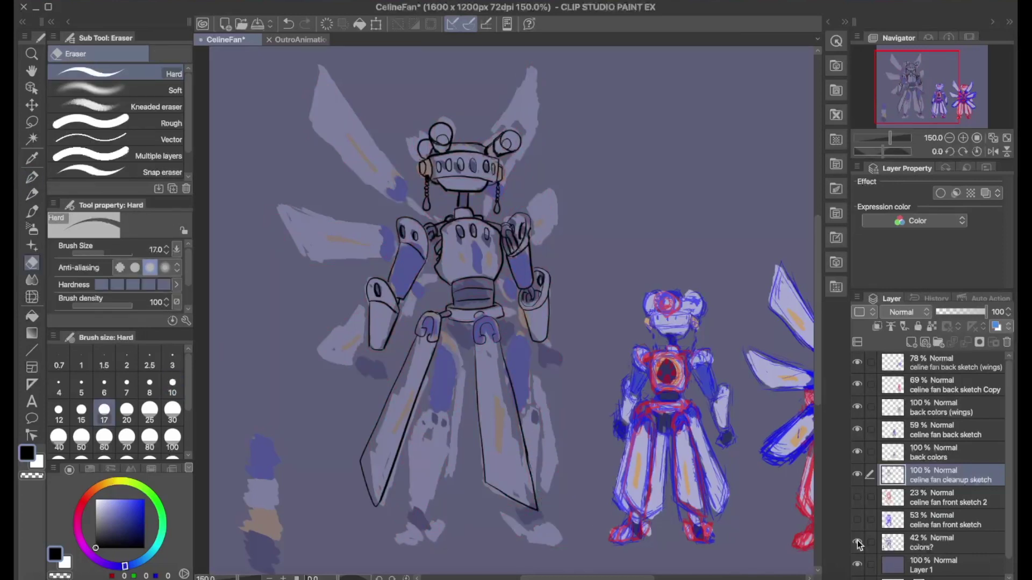
drag(857, 496, 858, 542)
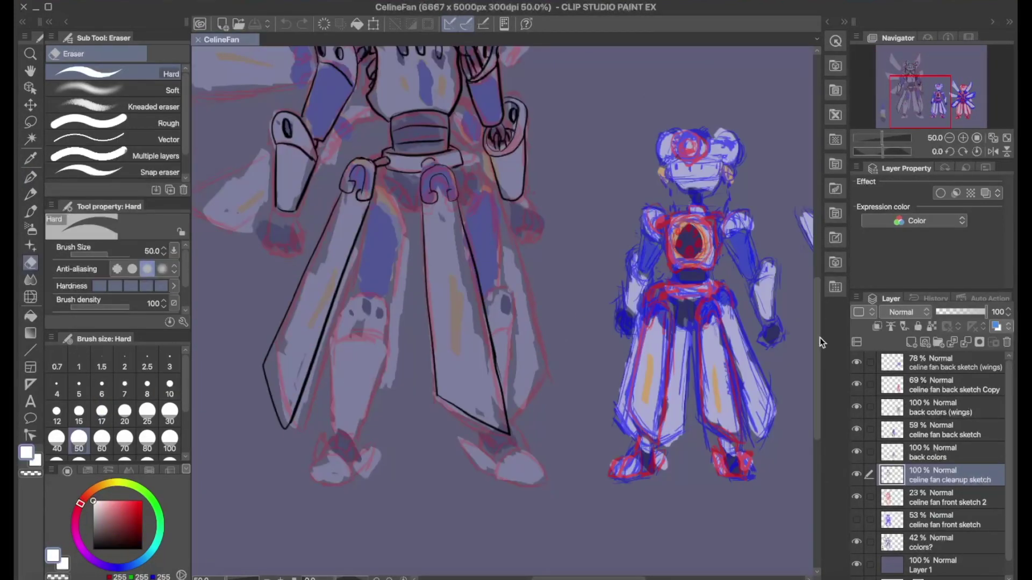
- Set the G-pen to size 20 and ink the left-hand hip joint and thigh
key(p)
click(447, 169)
key(bracketright)
key(bracketright)
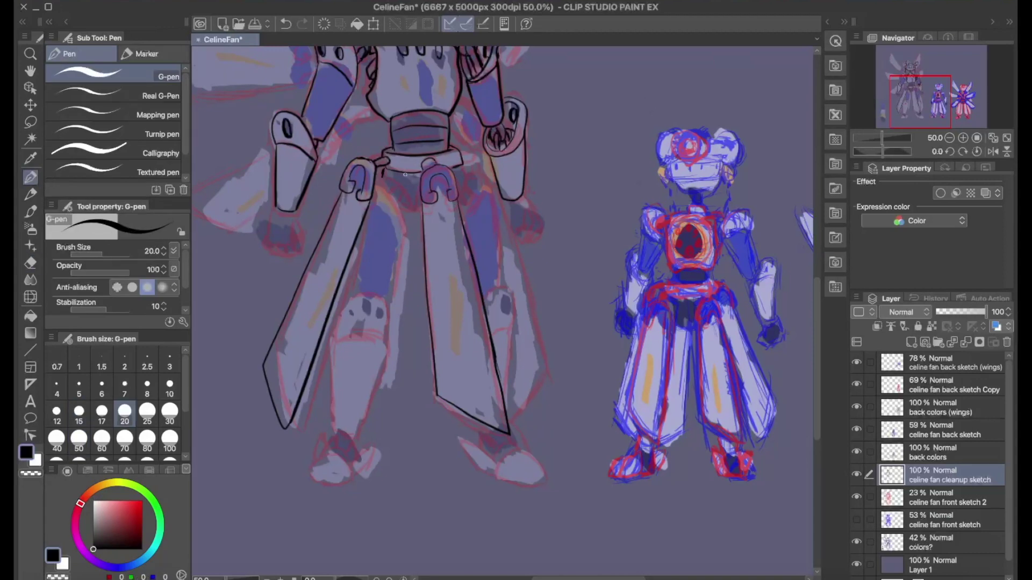
mouse_move(385, 179)
mouse_down()
mouse_move(407, 208)
mouse_move(387, 297)
mouse_move(357, 354)
mouse_move(361, 387)
mouse_move(388, 374)
mouse_move(368, 366)
mouse_up()
- Ink the left-hand knee guard with its three oval vents and the shin below it
scroll(483, 323, up, 4)
scroll(482, 323, down, 2)
key(ctrl+z)
drag(381, 378, 381, 377)
drag(351, 372, 351, 372)
key(ctrl+z)
drag(389, 360, 388, 366)
key(ctrl+z)
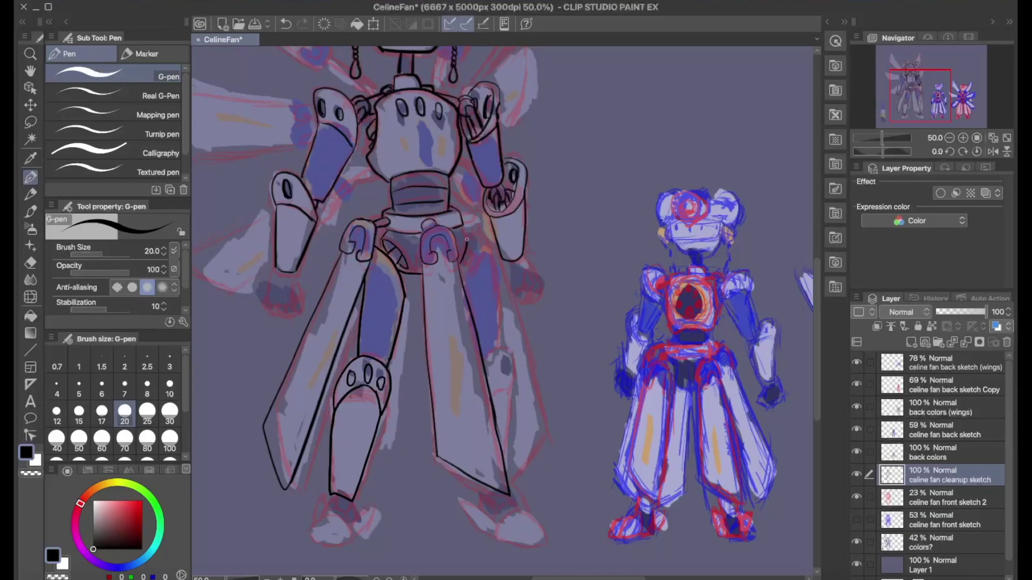
- Ink the left-hand foot with its ankle joint, side fins and oval toe vents
scroll(480, 258, up, 3)
scroll(480, 259, down, 3)
mouse_move(311, 524)
mouse_down()
mouse_move(352, 547)
mouse_move(337, 544)
mouse_up()
mouse_move(347, 540)
mouse_down()
mouse_move(371, 513)
mouse_move(346, 503)
mouse_move(354, 509)
mouse_up()
drag(312, 535, 326, 498)
- Ink the right-hand knee guard, shin and thigh behind the front skirt blade
drag(509, 397, 503, 454)
mouse_move(485, 398)
mouse_down()
mouse_move(513, 376)
mouse_move(492, 387)
mouse_up()
mouse_move(483, 253)
mouse_down()
mouse_move(497, 352)
mouse_move(475, 271)
mouse_up()
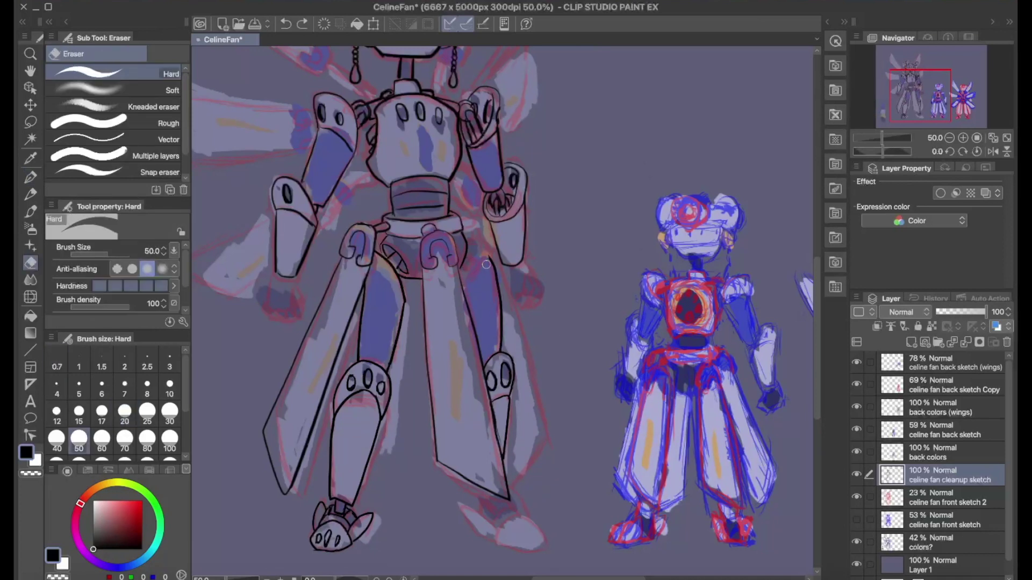
drag(466, 280, 475, 246)
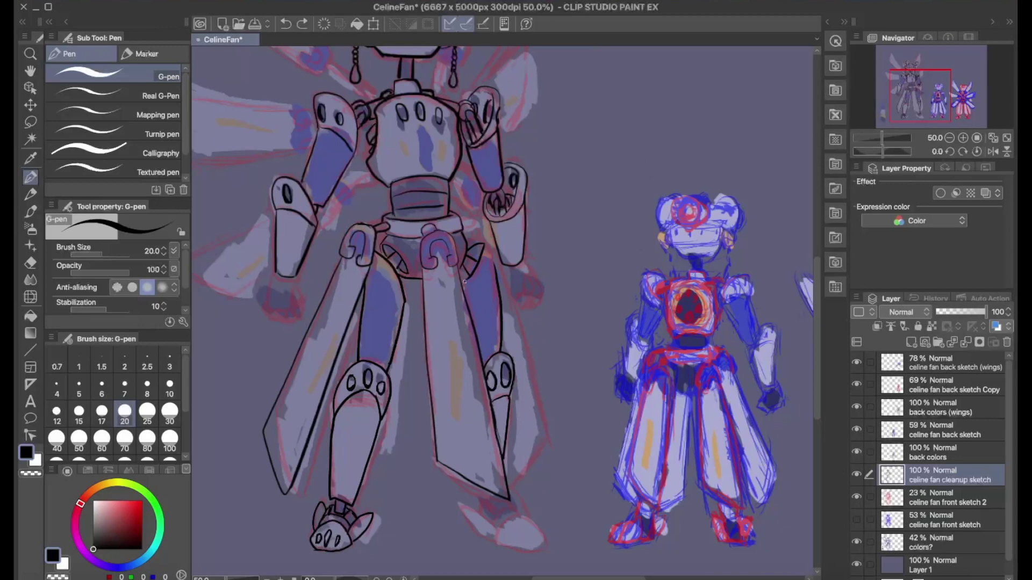
- Redraw the right-hand hip joint and the line where it meets the thigh
key(ctrl+z)
key(ctrl+z)
scroll(396, 309, down, 1)
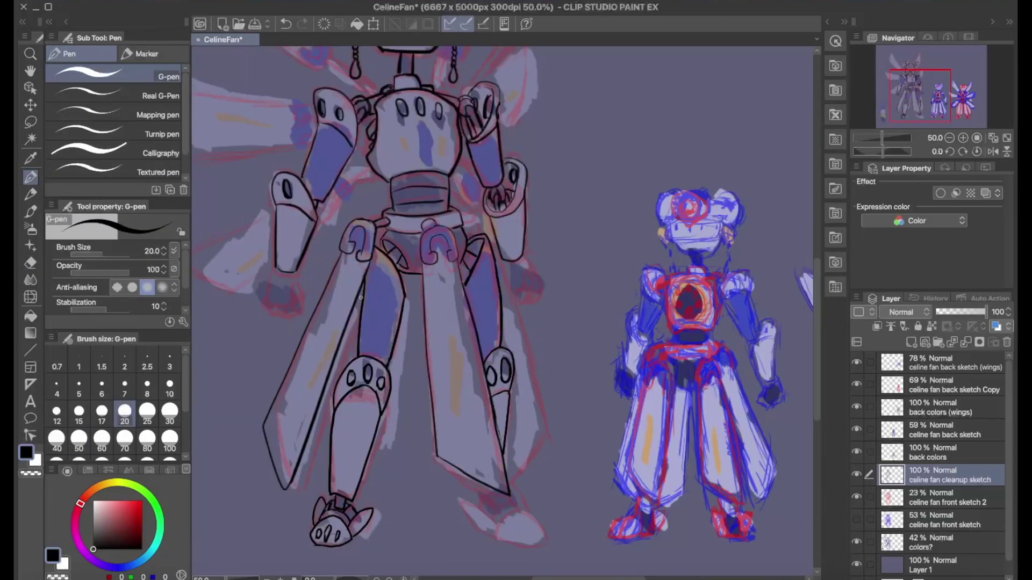
key(e)
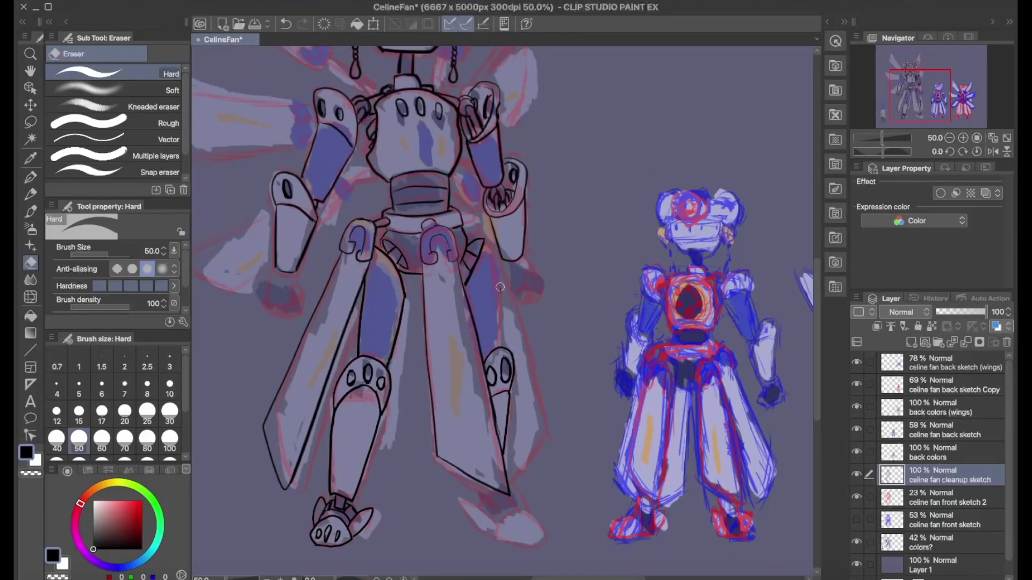
key(p)
drag(484, 239, 464, 279)
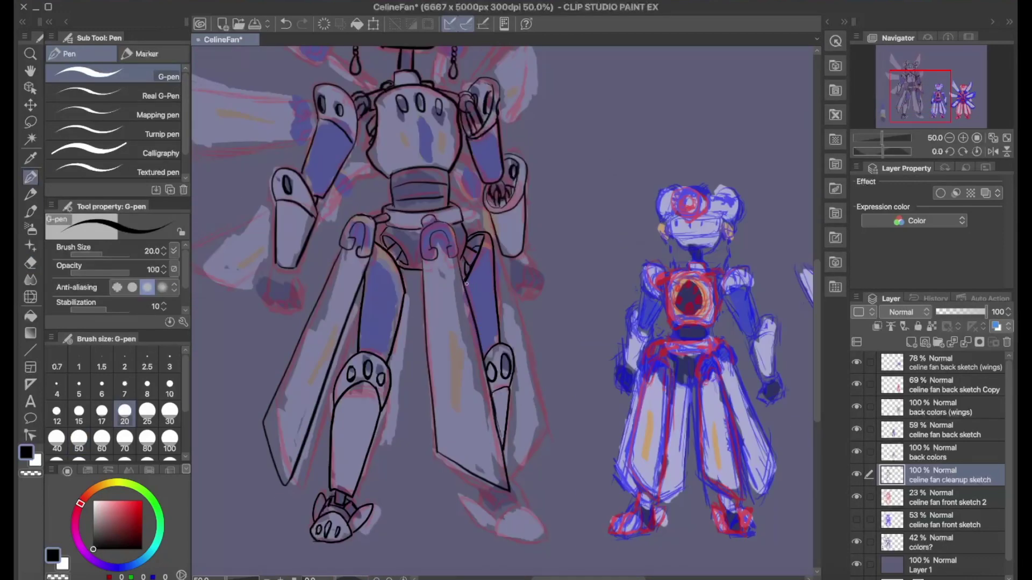
- Ink the right-hand foot with its ankle joint, pointed side fin and toe vents
scroll(474, 278, up, 1)
mouse_move(483, 502)
mouse_down()
mouse_move(486, 532)
mouse_move(541, 536)
mouse_move(538, 548)
mouse_move(548, 540)
mouse_move(481, 518)
mouse_up()
key(e)
key(p)
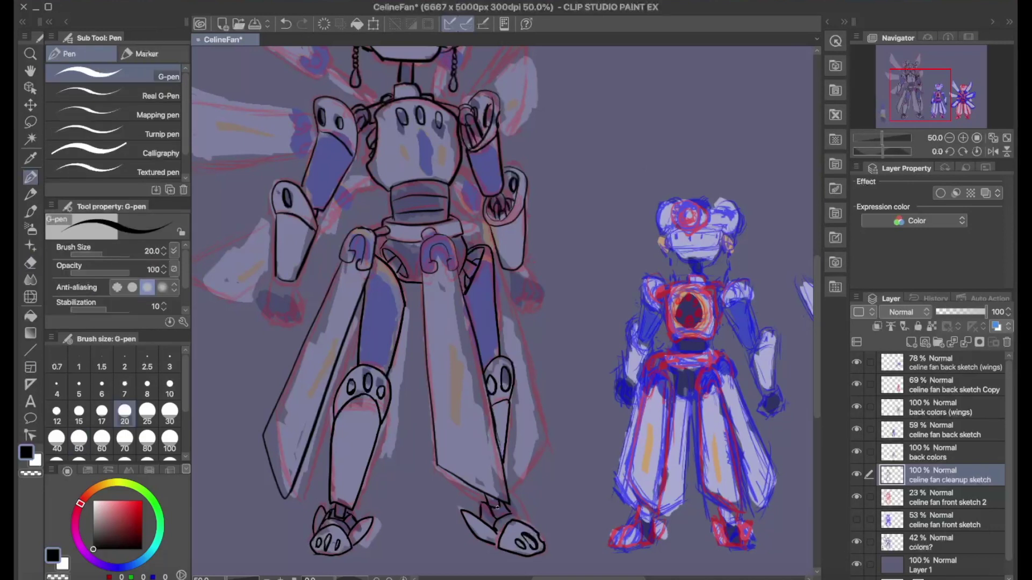
- Rework the side fins around the left-hand foot's ankle
key(e)
key(p)
key(ctrl+z)
key(ctrl+z)
mouse_move(329, 510)
mouse_down()
mouse_move(339, 529)
mouse_move(371, 542)
mouse_move(314, 532)
mouse_up()
key(e)
key(p)
key(ctrl+z)
drag(369, 515, 354, 548)
- Ink the right-hand hip connector and the curved clasp that holds the outer skirt blade
scroll(466, 197, down, 2)
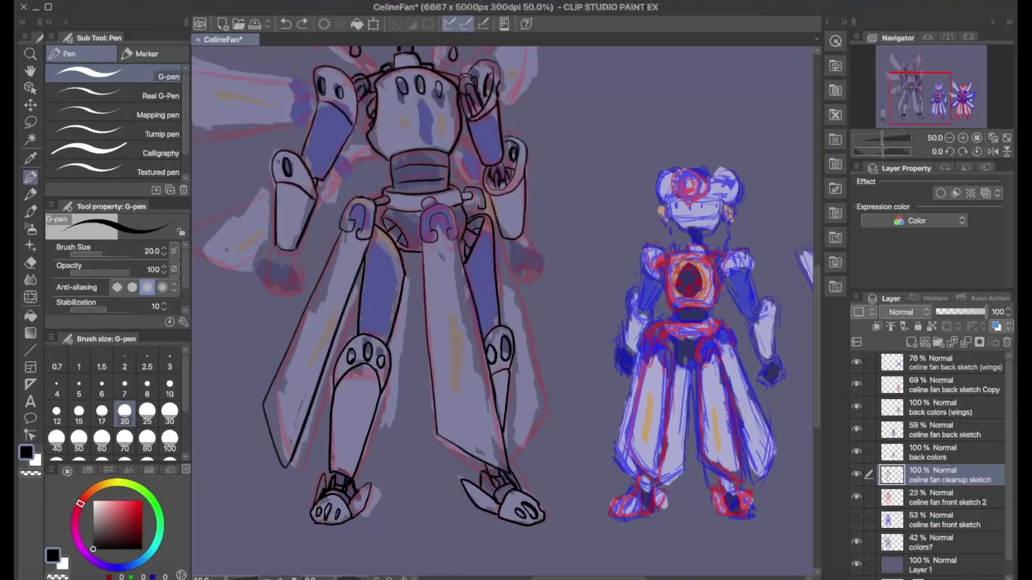
drag(484, 218, 468, 258)
drag(490, 192, 474, 216)
drag(500, 225, 540, 438)
key(ctrl+z)
key(ctrl+z)
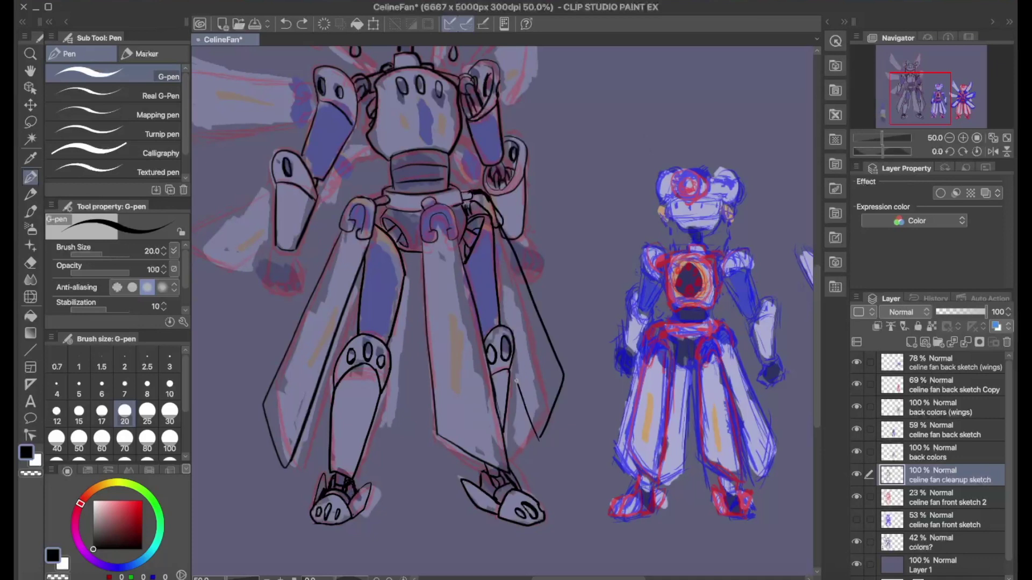
key(e)
key(p)
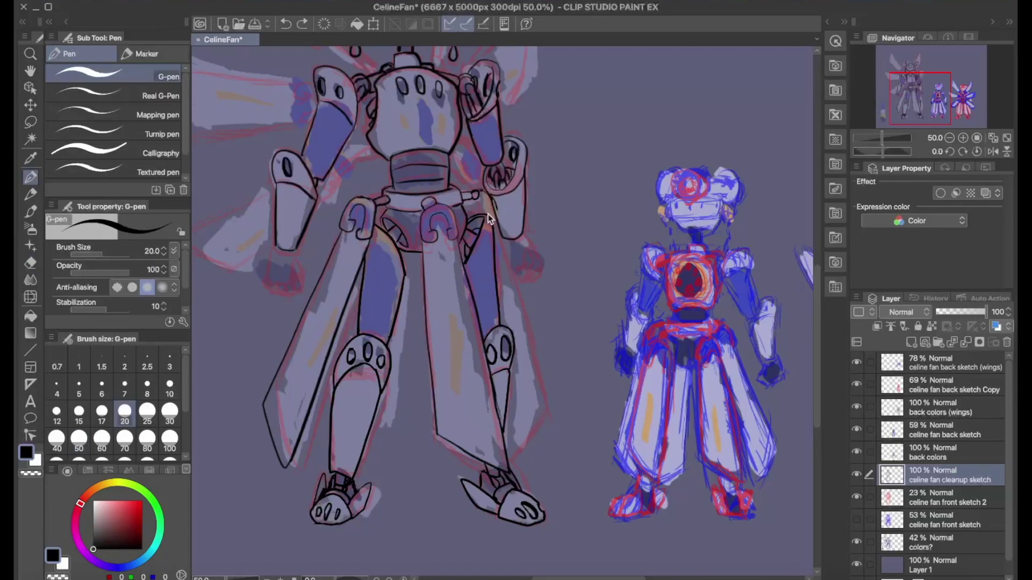
key(ctrl+y)
key(ctrl+y)
key(ctrl+z)
- Ink the right-hand outer skirt blade with a wider outline and refine its clasp at the hip
mouse_move(508, 229)
mouse_down()
mouse_move(559, 320)
mouse_move(519, 379)
mouse_up()
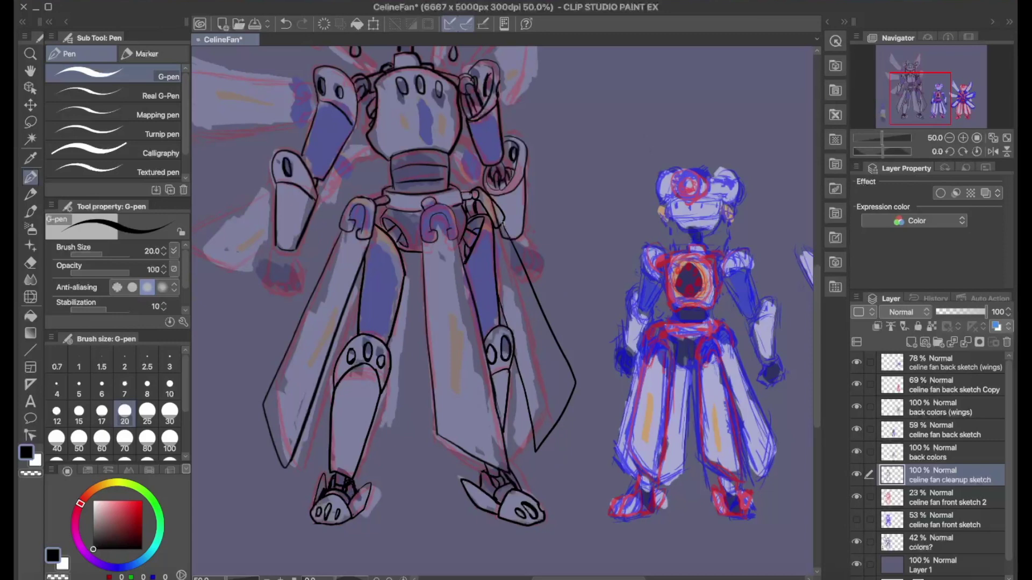
drag(539, 447, 521, 473)
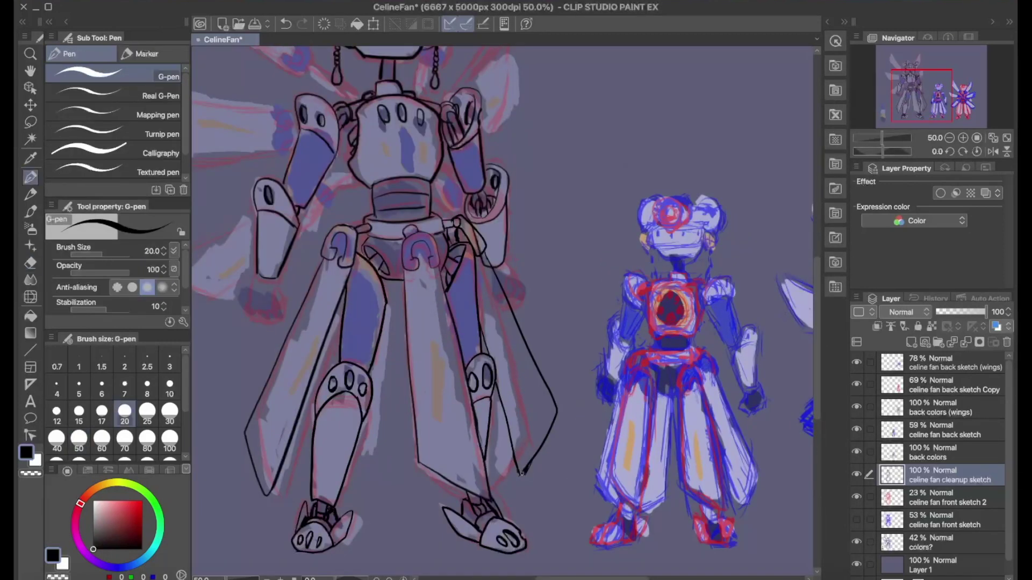
key(ctrl+z)
drag(463, 218, 485, 253)
key(e)
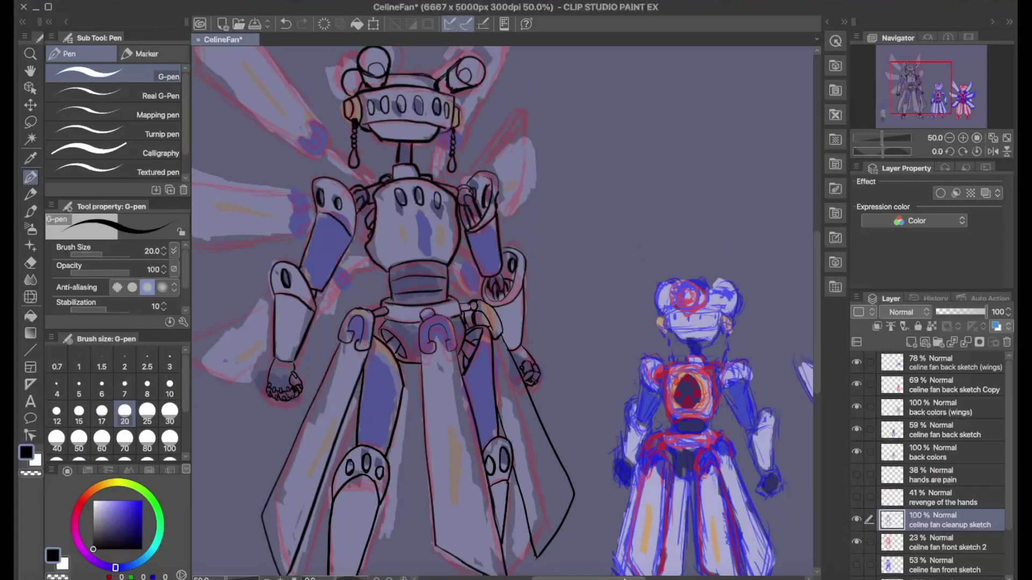
- Ink the upper wings' connecting rods and clasps, and the right-hand upper wing blade
drag(368, 180, 472, 247)
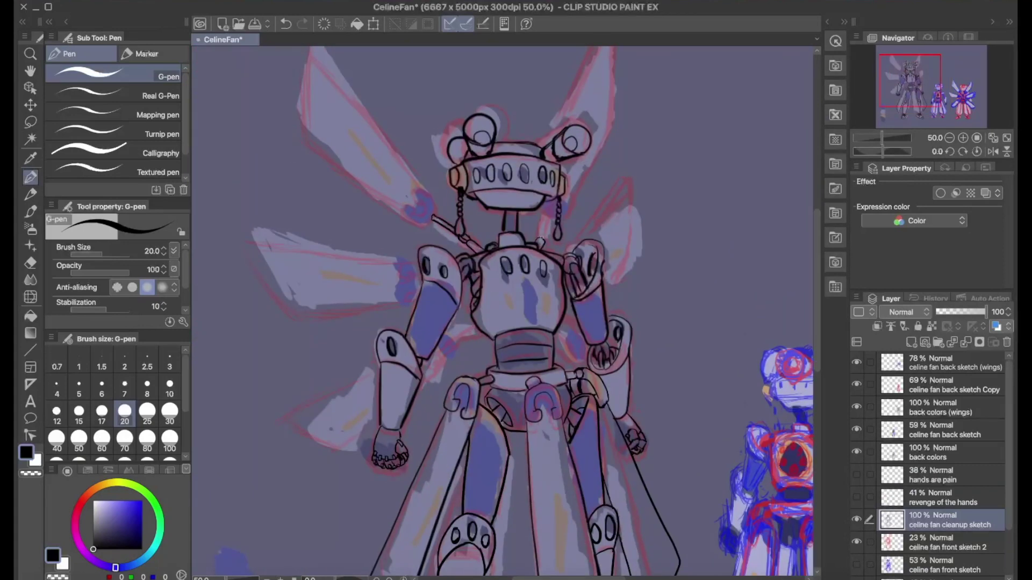
mouse_move(538, 204)
mouse_down()
mouse_move(538, 282)
mouse_move(606, 105)
mouse_move(574, 268)
mouse_up()
drag(413, 287, 425, 301)
drag(420, 268, 332, 127)
key(ctrl+z)
key(ctrl+y)
key(ctrl+z)
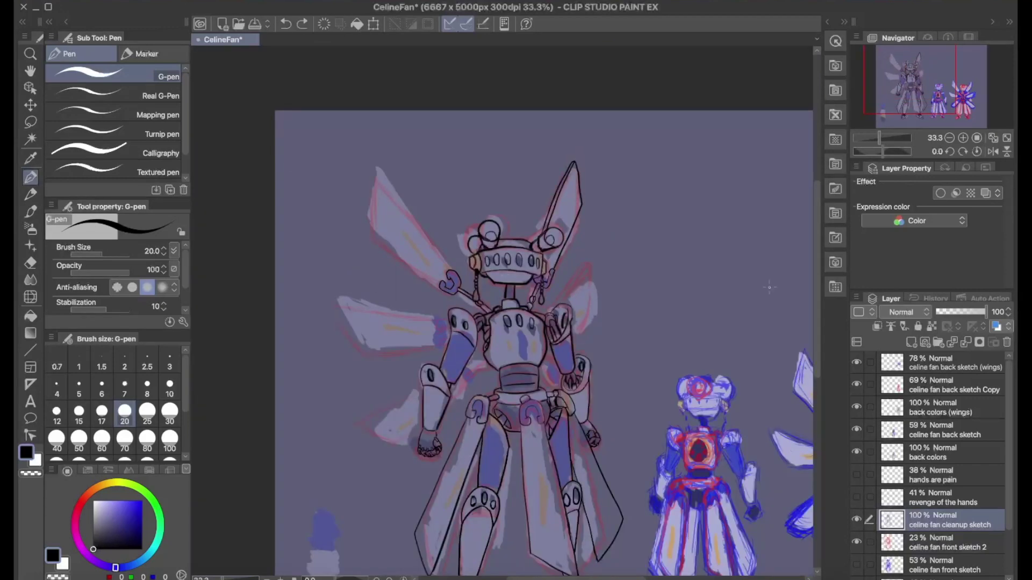
scroll(503, 312, down, 2)
scroll(503, 312, up, 2)
key(ctrl+y)
key(ctrl+z)
mouse_move(409, 261)
mouse_down()
mouse_move(302, 191)
mouse_move(299, 103)
mouse_move(422, 241)
mouse_up()
key(ctrl+z)
key(ctrl+z)
drag(304, 100, 317, 113)
key(ctrl+z)
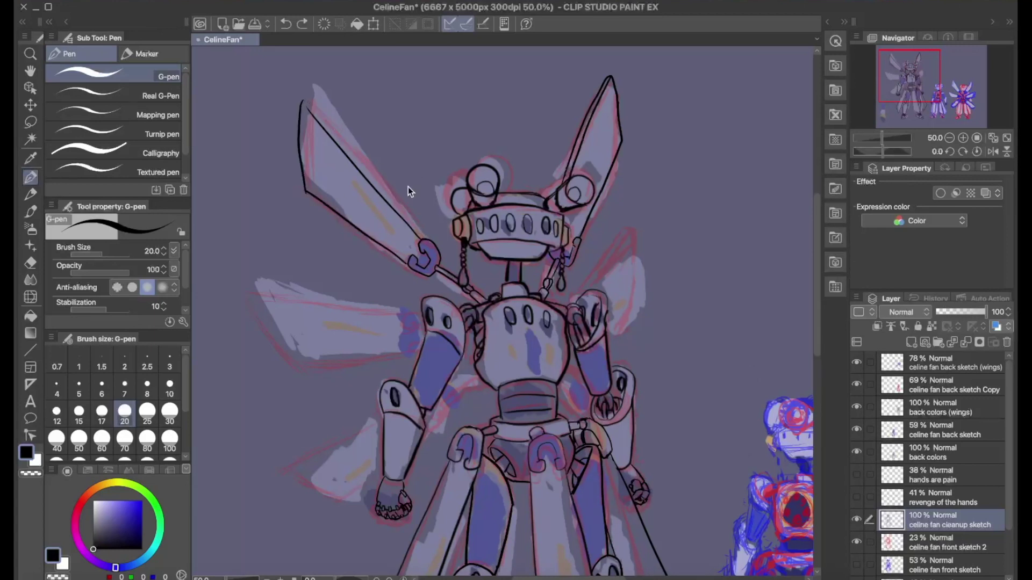
key(ctrl+z)
key(ctrl+z)
drag(422, 243, 296, 116)
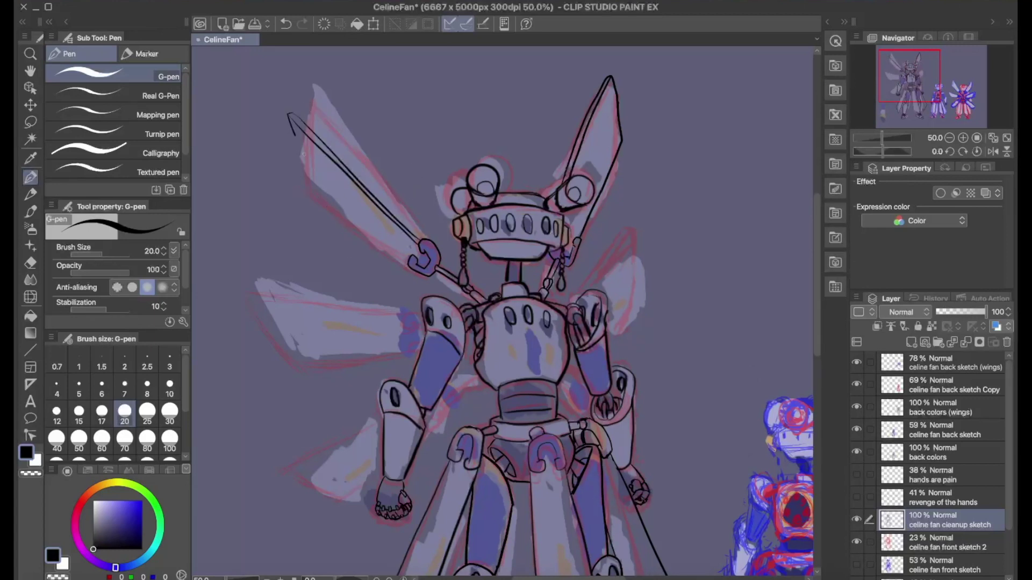
drag(410, 260, 288, 193)
key(ctrl+z)
key(ctrl+z)
key(ctrl+z)
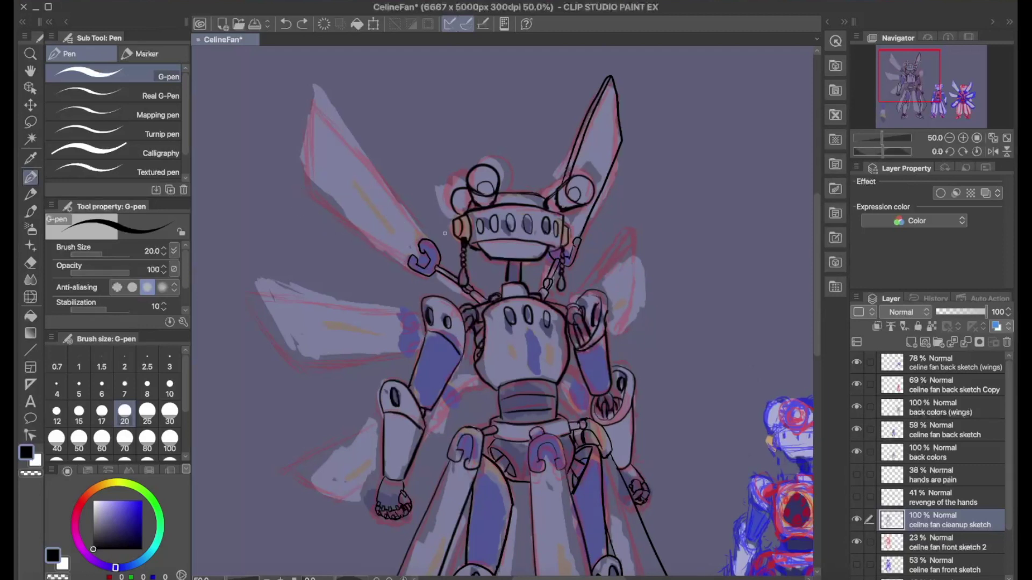
- Ink the full outline of the left-hand upper wing blade out from its clasp
key(ctrl+y)
key(ctrl+y)
key(ctrl+y)
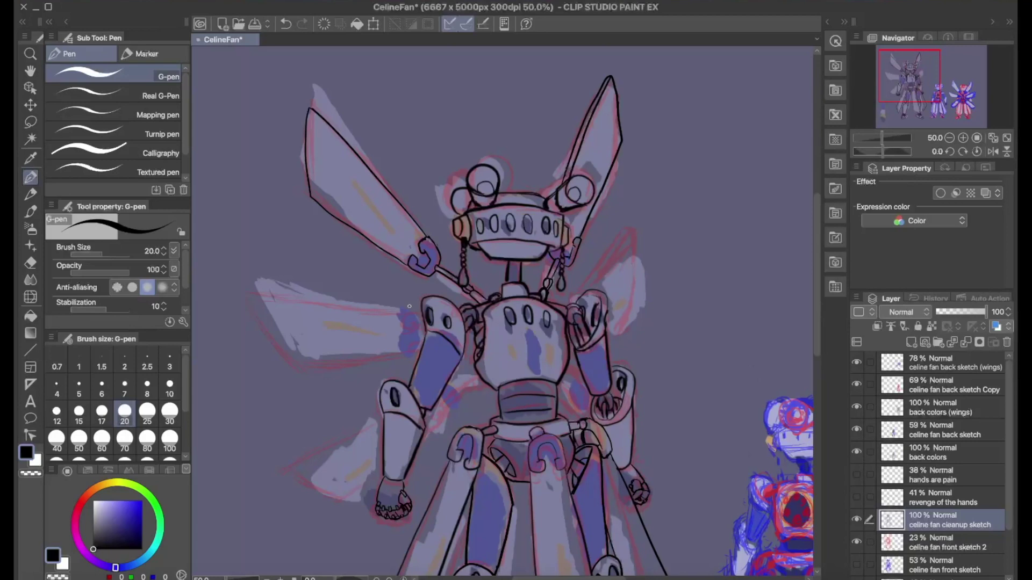
- Lasso the left-hand upper wing, move it onto its own layer and shift it closer to the head
key(m)
drag(301, 59, 285, 76)
key(ctrl+t)
key(Escape)
key(ctrl+c)
key(ctrl+v)
key(ctrl+t)
drag(488, 287, 470, 297)
key(Return)
- Redraw the rod joining the shifted upper wing to the body and merge the copied layer into the cleanup sketch
key(e)
key(alt+bracketleft)
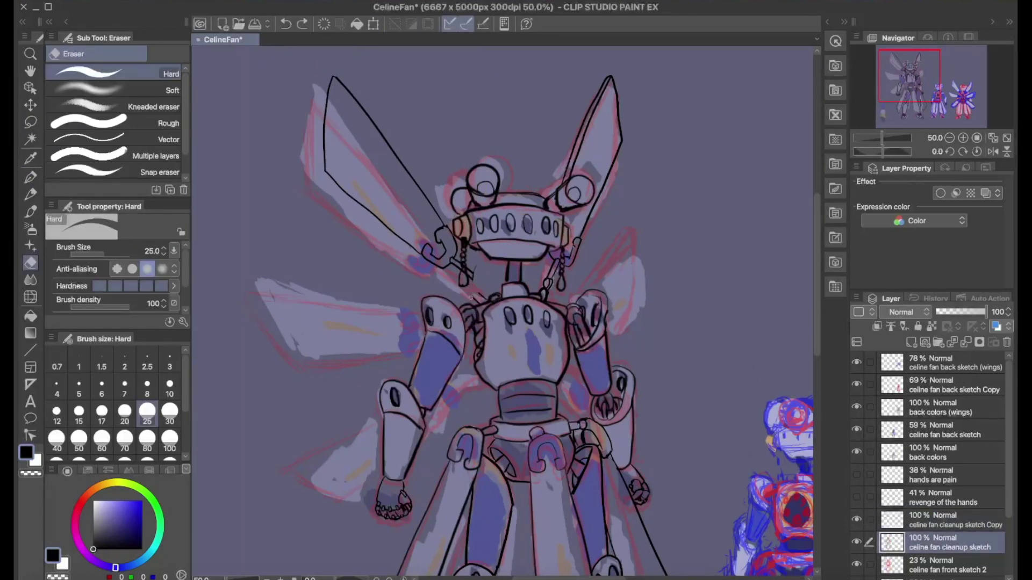
key(p)
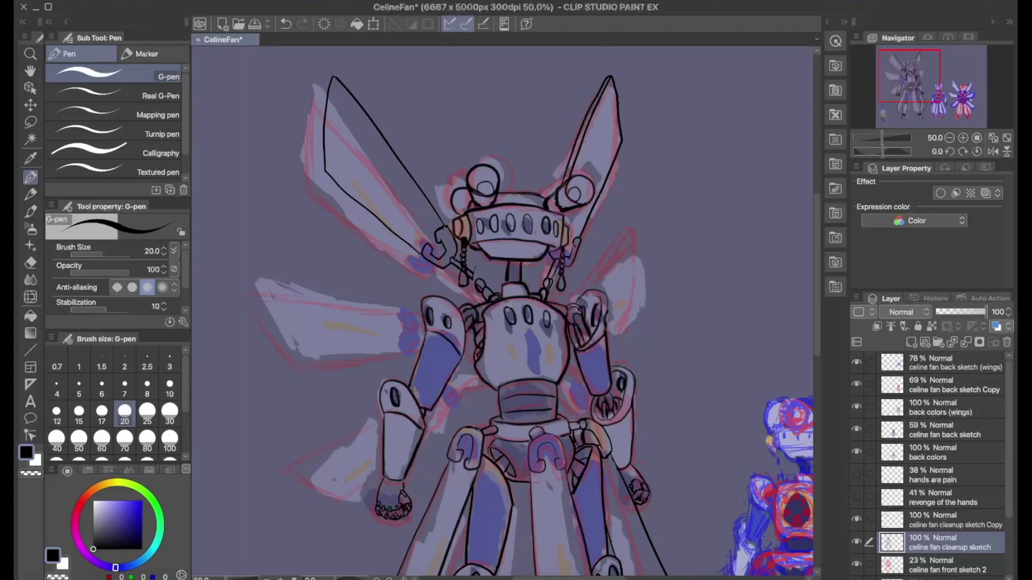
key(alt+bracketright)
right_click(924, 520)
click(923, 445)
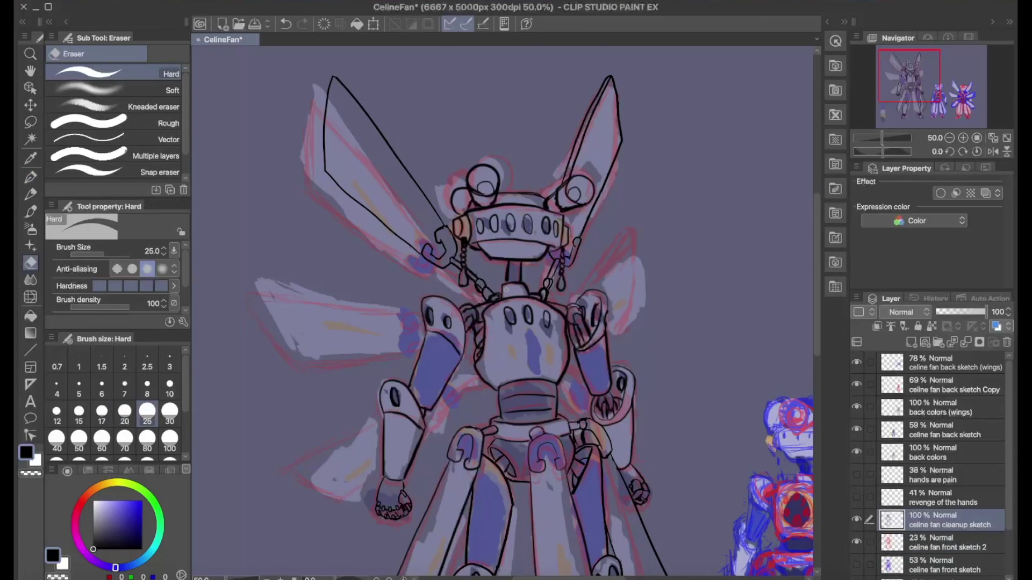
- Ink the clasp and blade outline of the left-hand middle wing
key(e)
scroll(578, 313, down, 3)
key(p)
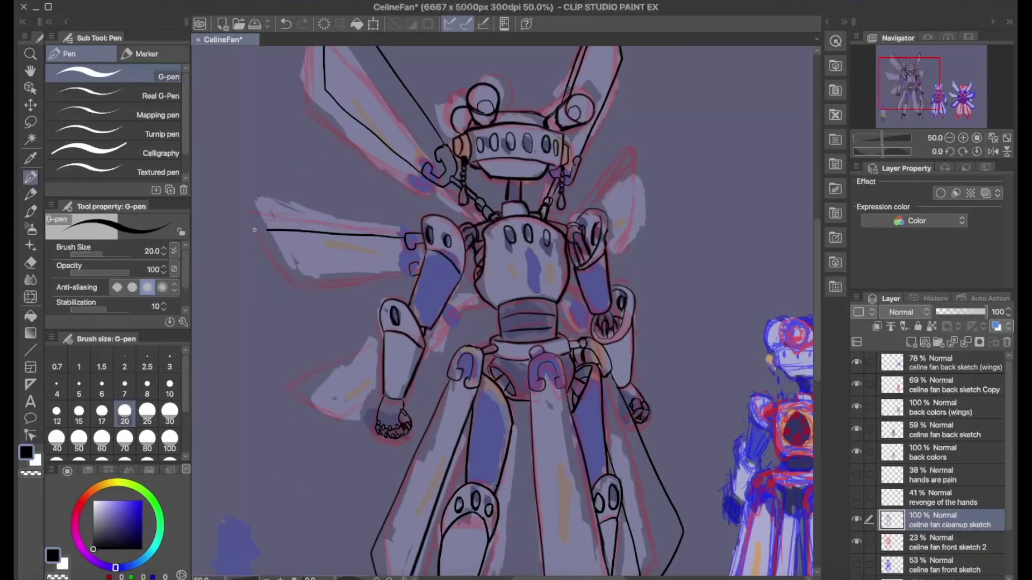
key(ctrl+z)
key(ctrl+z)
scroll(405, 237, up, 3)
- Lasso the outer part of the left-hand middle blade and cut and paste it onto its own layer
key(m)
mouse_move(374, 316)
mouse_down()
mouse_move(221, 387)
mouse_move(371, 322)
mouse_up()
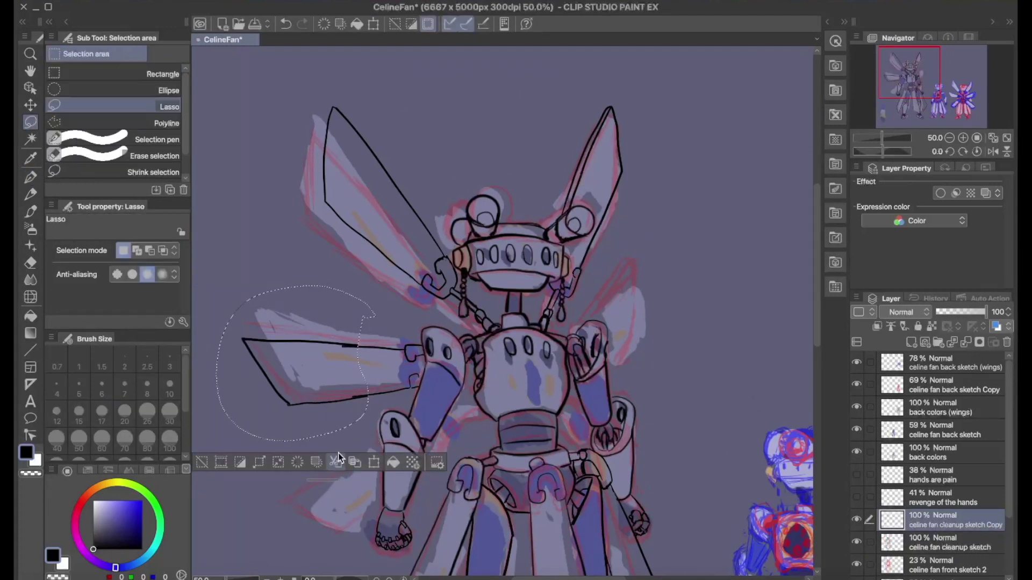
click(335, 463)
key(alt+bracketleft)
- Redraw and clean up the left-hand middle blade's edges where the tip rejoins the rest
key(p)
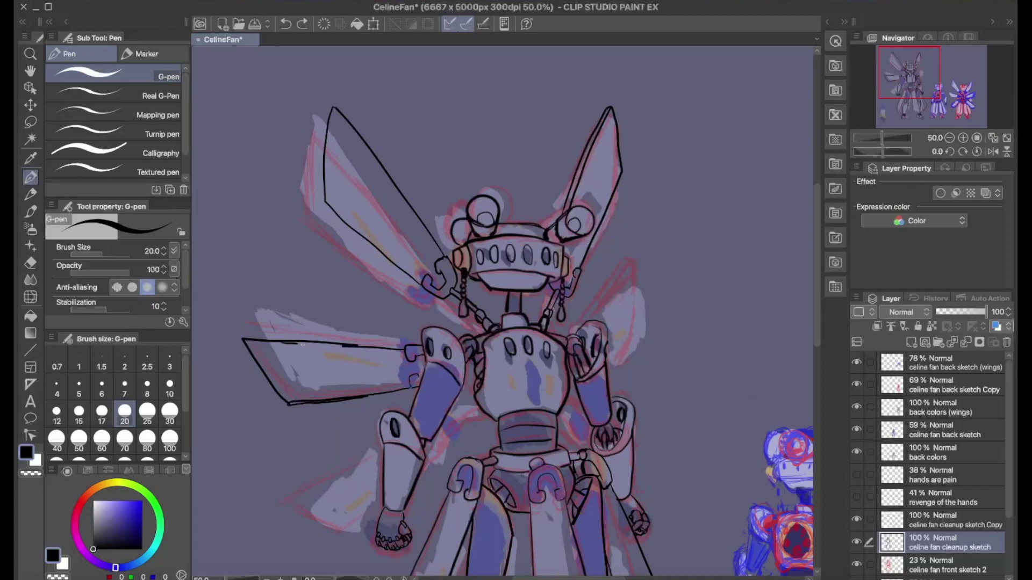
drag(289, 344, 245, 341)
key(alt+bracketright)
key(e)
key(alt+bracketleft)
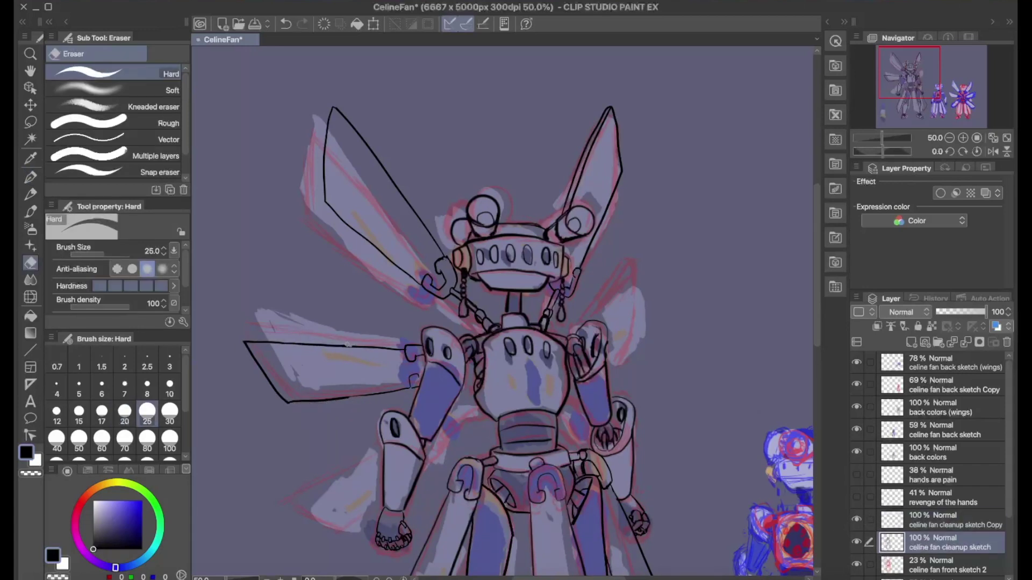
key(p)
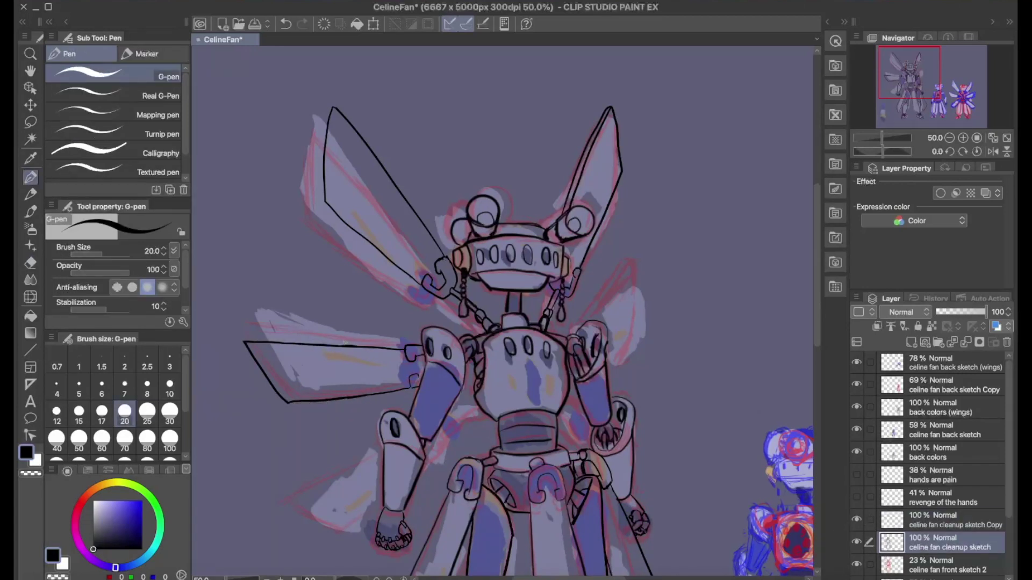
key(e)
key(p)
- Duplicate the left-hand middle wing, flip it horizontally and place it behind the right-hand arm
key(l)
drag(484, 309, 500, 325)
click(380, 457)
key(ctrl+t)
drag(393, 370, 519, 363)
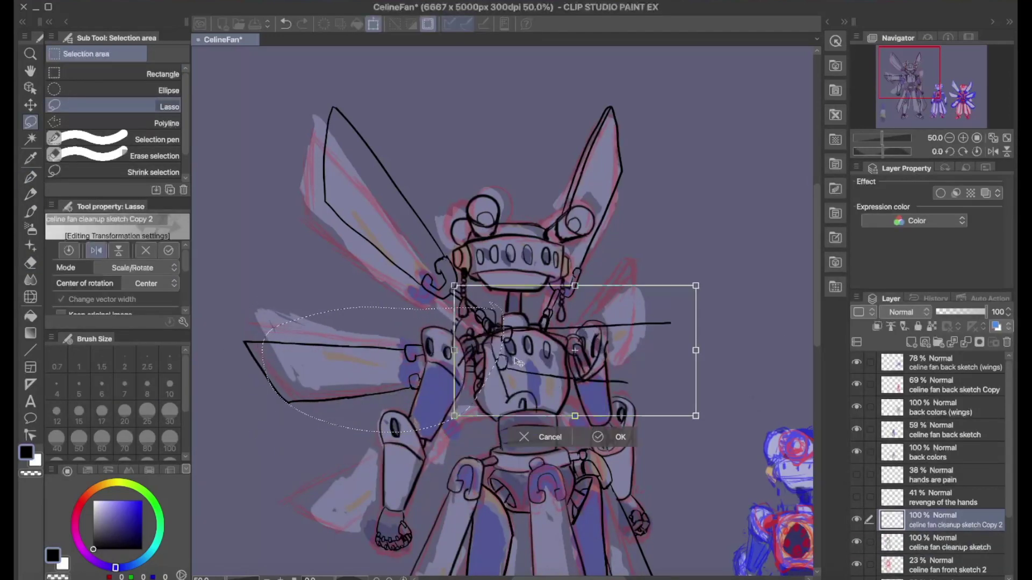
key(ctrl+z)
key(ctrl+z)
key(ctrl+t)
mouse_move(301, 338)
mouse_down()
mouse_move(631, 358)
mouse_move(601, 351)
mouse_up()
key(Return)
- Erase the mirrored middle wing's lines overlapping the body and arm, and merge its layer into the cleanup sketch
key(e)
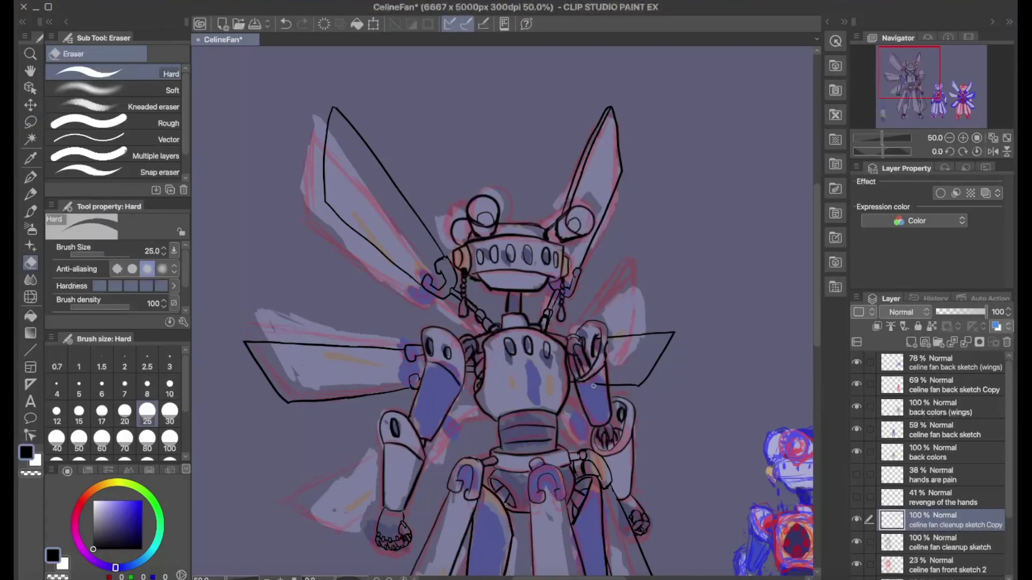
scroll(594, 385, down, 5)
right_click(946, 520)
click(914, 444)
- Ink the left-hand lower wing with its connecting rod, clasp and blade behind the forearm
key(p)
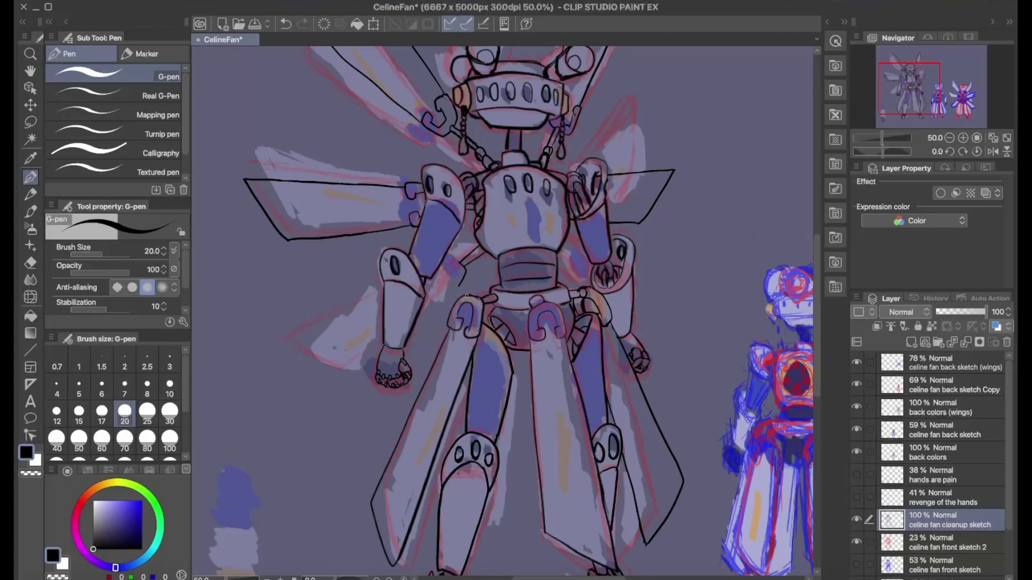
mouse_move(456, 263)
mouse_down()
mouse_move(446, 290)
mouse_move(436, 272)
mouse_up()
scroll(334, 224, up, 3)
- Duplicate the left-hand lower wing on a new layer and place the mirrored copy on the body's opposite side
key(m)
key(ctrl+j)
mouse_move(492, 322)
mouse_down()
mouse_move(698, 452)
mouse_move(712, 433)
mouse_move(664, 399)
mouse_up()
key(ctrl+t)
key(Return)
key(e)
key(ctrl+d)
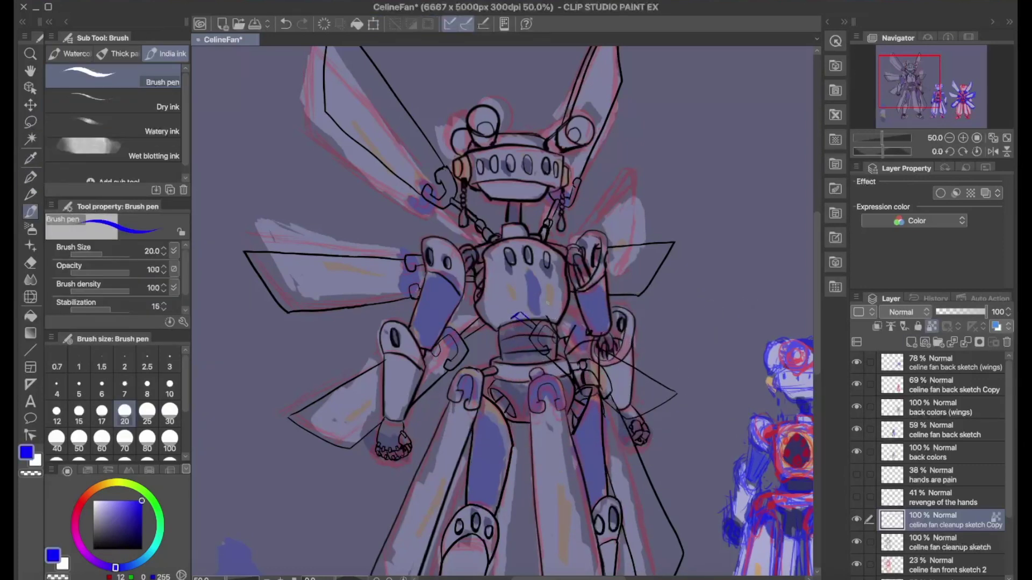
- Tint the mirrored lower wing's lines blue, erase those overlapping the body and arm, and merge its layer into the cleanup sketch
key(p)
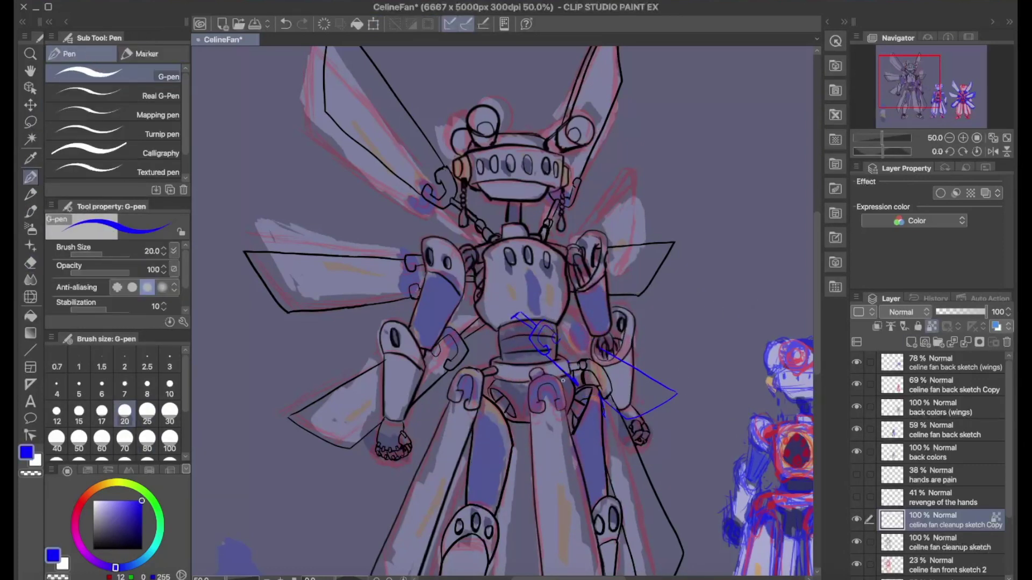
key(ctrl+z)
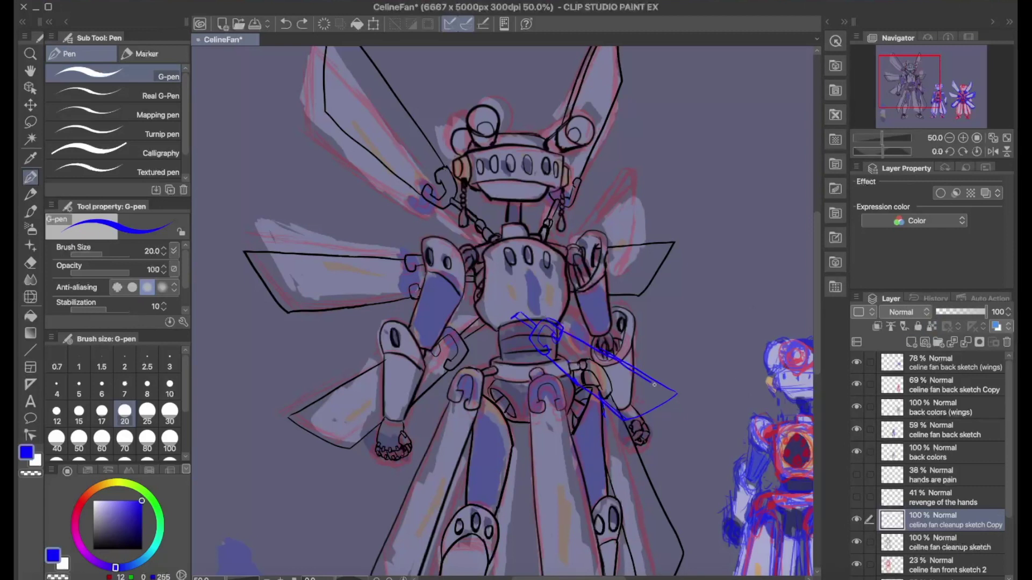
key(e)
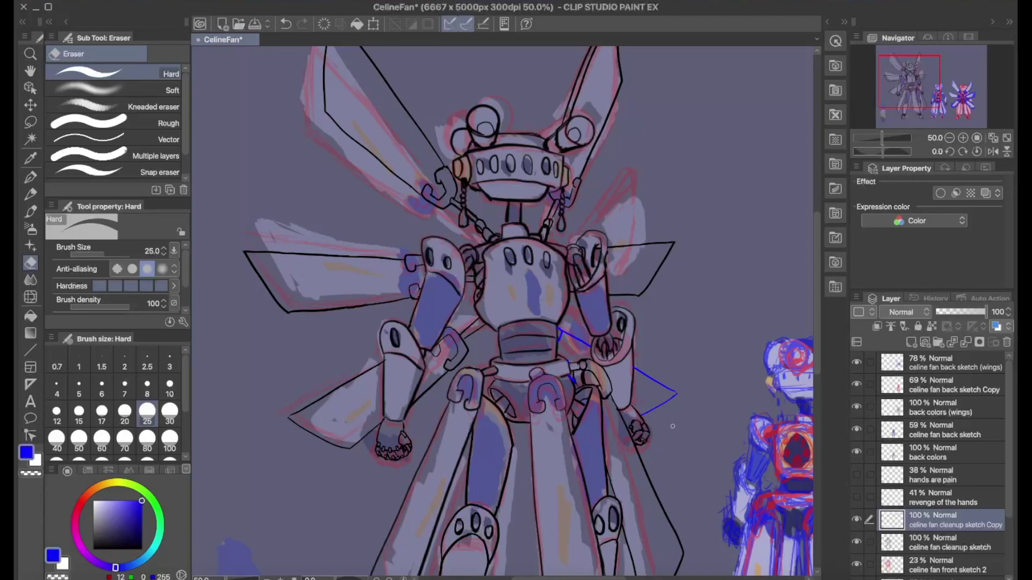
key(b)
key(ctrl+e)
- Rough out another skirt blade with its clasp in blue between the legs on a new layer named "evil fan blade"
scroll(541, 376, down, 3)
key(p)
key(ctrl+z)
drag(515, 280, 517, 292)
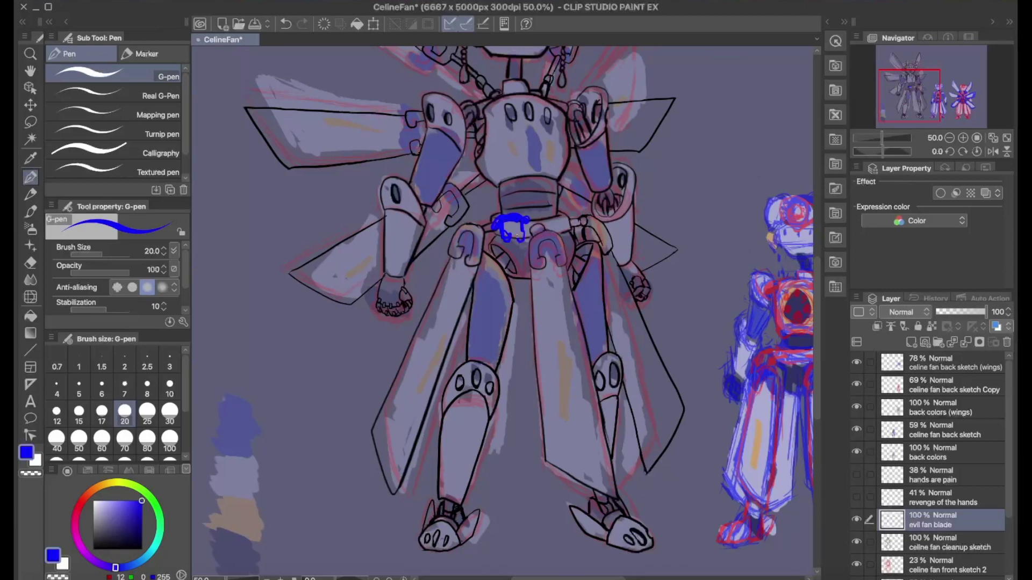
mouse_move(529, 232)
mouse_down()
mouse_move(556, 457)
mouse_move(499, 503)
mouse_up()
drag(502, 252, 483, 497)
drag(532, 236, 549, 457)
drag(484, 497, 548, 451)
drag(548, 414, 553, 445)
- Shift the rough blade sideways toward the front blade's clasp and lower its layer opacity to fade it into a guide
key(ctrl+t)
drag(515, 225, 537, 228)
key(Return)
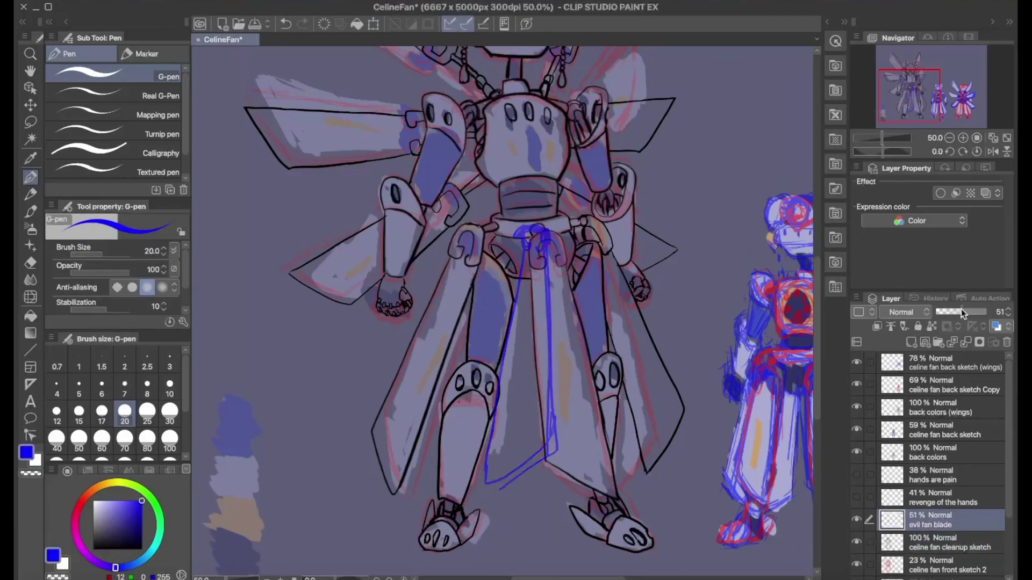
- Ink the rough blade's side and lower edges in black on the celine fan cleanup sketch layer, behind the front blade
click(946, 543)
key(ctrl+z)
mouse_move(544, 439)
mouse_down()
mouse_move(485, 478)
mouse_move(505, 343)
mouse_up()
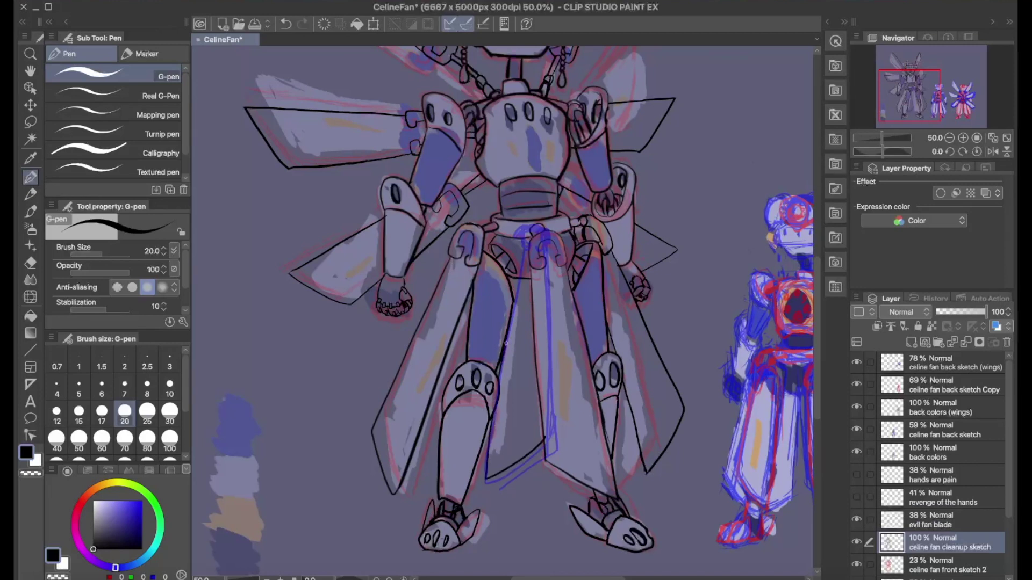
key(ctrl+z)
key(ctrl+z)
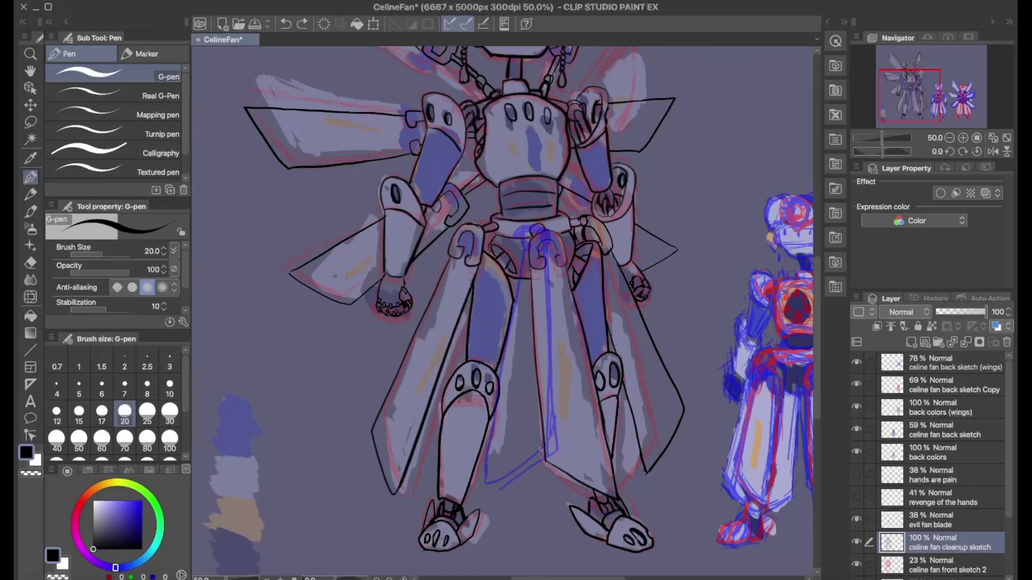
drag(544, 430, 477, 483)
key(ctrl+z)
drag(544, 430, 477, 478)
key(e)
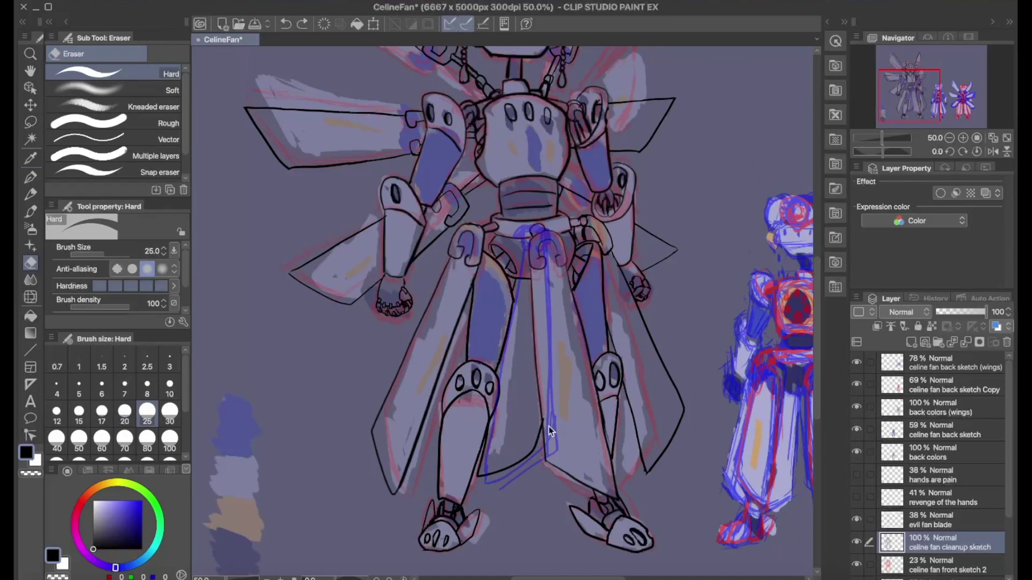
- Hide the evil fan blade guide and clean up the inked blade's lower edge where it meets the front blade
click(856, 520)
scroll(1014, 492, down, 2)
key(p)
key(ctrl+z)
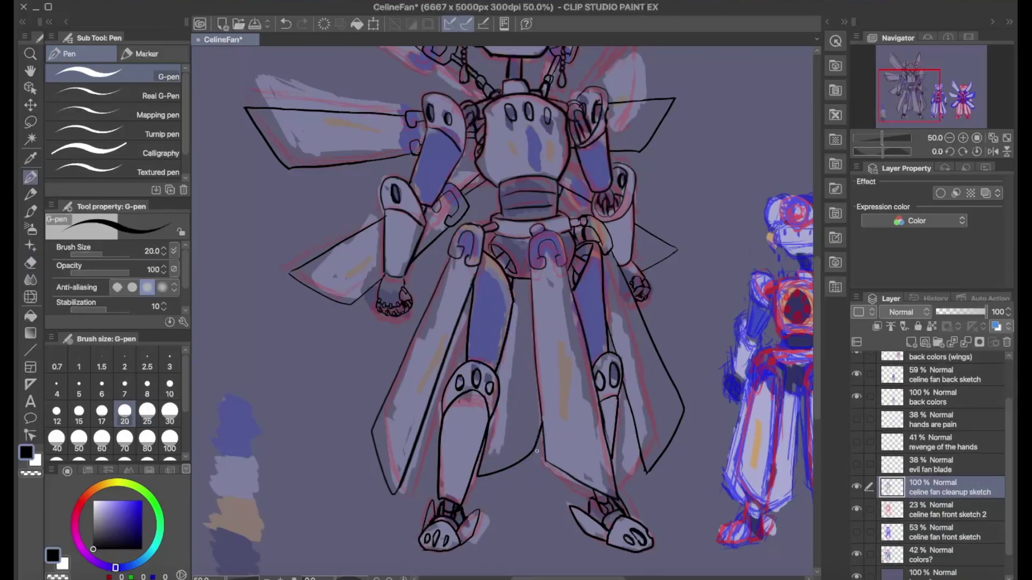
key(e)
key(ctrl+z)
key(p)
key(e)
key(ctrl+z)
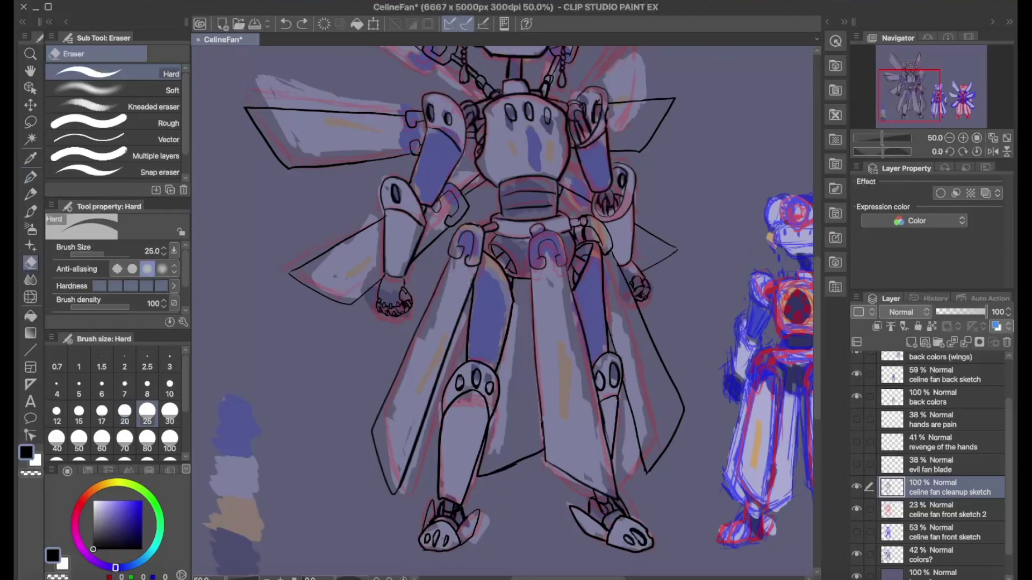
- Hide the rough front sketch and old colors, then add a layer named "celine fan colors" beneath the cleanup sketch
click(856, 509)
click(857, 554)
key(b)
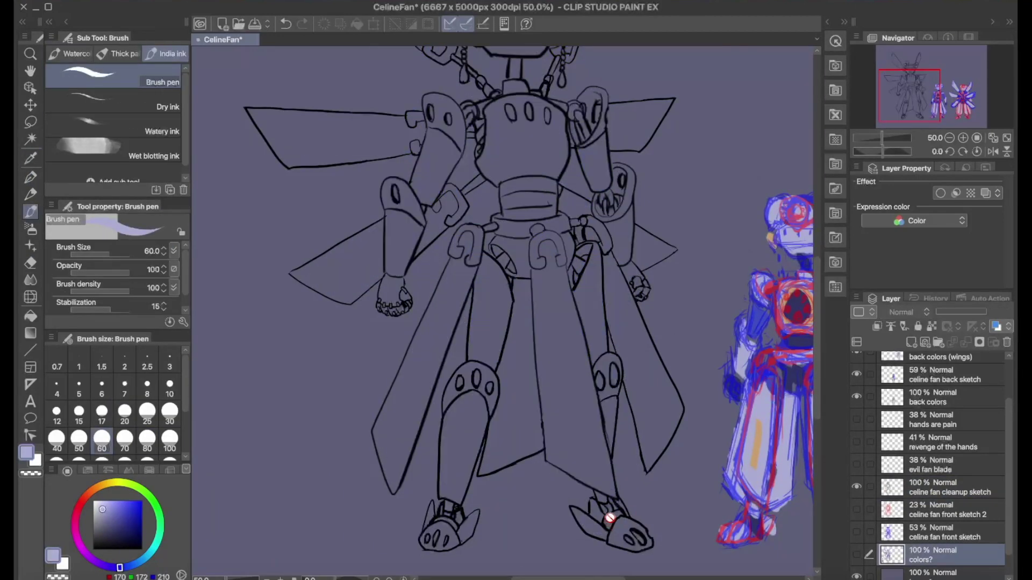
click(911, 342)
double_click(946, 510)
text(celine fan colors)
key(Return)
- Paint the skirt blades and the hip band light lavender with the size 60 Brush pen
drag(430, 339, 384, 422)
mouse_move(409, 371)
mouse_down()
mouse_move(476, 231)
mouse_move(513, 225)
mouse_up()
drag(451, 261, 436, 306)
mouse_move(408, 359)
mouse_down()
mouse_move(400, 456)
mouse_move(380, 414)
mouse_move(409, 411)
mouse_up()
mouse_move(503, 228)
mouse_down()
mouse_move(574, 221)
mouse_move(616, 274)
mouse_move(639, 347)
mouse_move(663, 372)
mouse_move(669, 462)
mouse_move(642, 355)
mouse_move(652, 401)
mouse_up()
mouse_move(570, 301)
mouse_down()
mouse_move(540, 411)
mouse_move(494, 446)
mouse_move(526, 285)
mouse_move(564, 268)
mouse_move(550, 453)
mouse_move(575, 387)
mouse_move(583, 473)
mouse_move(581, 419)
mouse_up()
- Fill the knee plates, shins and feet of both legs with light lavender
mouse_move(487, 385)
mouse_down()
mouse_move(478, 430)
mouse_move(462, 403)
mouse_move(457, 451)
mouse_move(473, 467)
mouse_move(448, 489)
mouse_move(430, 538)
mouse_move(465, 535)
mouse_move(476, 516)
mouse_move(432, 530)
mouse_up()
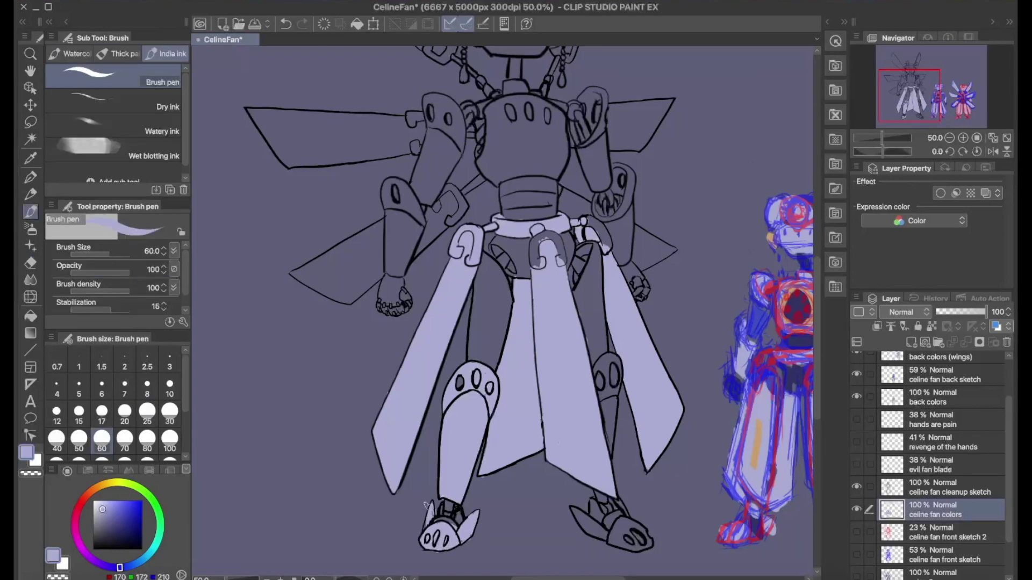
mouse_move(580, 521)
mouse_down()
mouse_move(609, 538)
mouse_move(630, 525)
mouse_move(653, 545)
mouse_up()
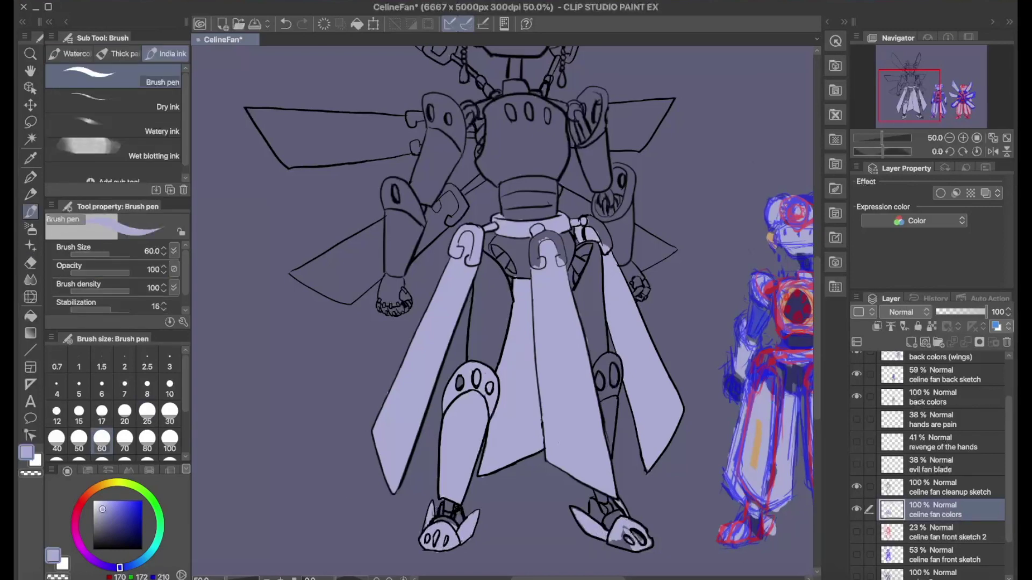
mouse_move(608, 454)
mouse_down()
mouse_move(604, 407)
mouse_move(610, 358)
mouse_up()
drag(613, 395, 618, 363)
- Paint the left-hand shoulder plate, forearm and lower wing light lavender and erase the spill outside the lines
scroll(503, 312, up, 3)
drag(430, 217, 459, 268)
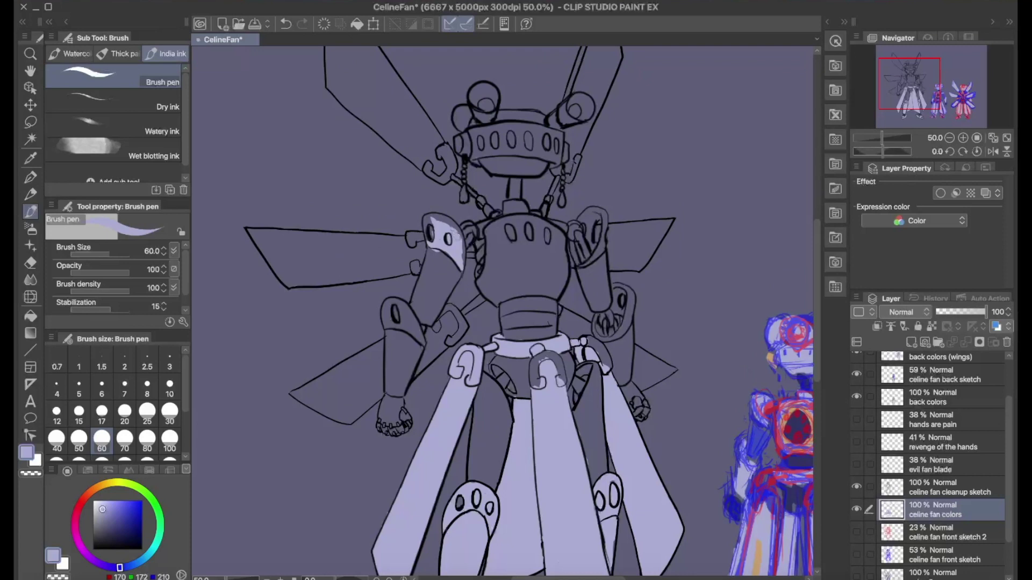
drag(417, 315, 412, 387)
mouse_move(395, 350)
mouse_down()
mouse_move(347, 389)
mouse_move(480, 300)
mouse_move(424, 360)
mouse_move(333, 411)
mouse_up()
key(e)
mouse_move(422, 314)
mouse_down()
mouse_move(295, 395)
mouse_move(329, 423)
mouse_up()
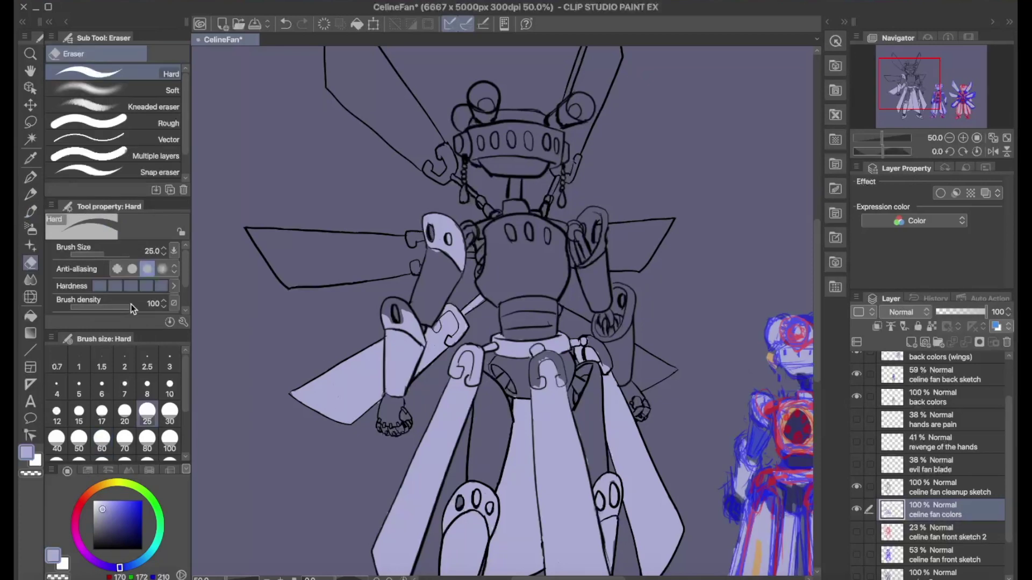
- Paint the right-hand forearm and the visible parts of the right-hand lower wing light lavender
key(b)
scroll(503, 312, down, 1)
mouse_move(562, 285)
mouse_down()
mouse_move(631, 360)
mouse_move(626, 269)
mouse_up()
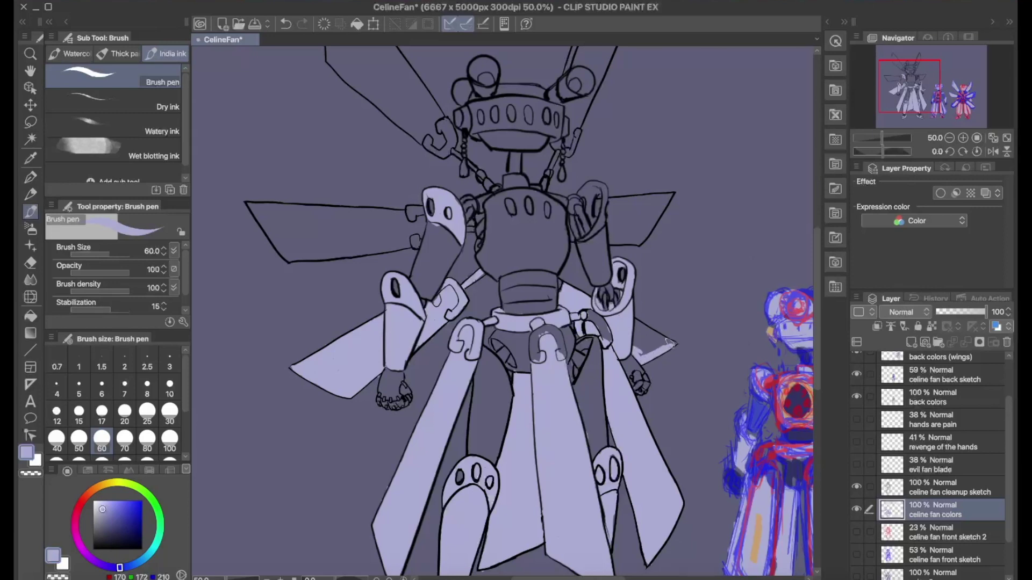
mouse_move(669, 343)
mouse_down()
mouse_move(642, 331)
mouse_move(647, 352)
mouse_up()
- Fill the right-hand shoulder plate and both middle wings with light lavender, tidying the edges
mouse_move(582, 235)
mouse_down()
mouse_move(613, 216)
mouse_move(590, 201)
mouse_move(591, 188)
mouse_move(622, 208)
mouse_move(656, 197)
mouse_move(641, 237)
mouse_move(639, 212)
mouse_up()
mouse_move(304, 255)
mouse_down()
mouse_move(259, 227)
mouse_move(333, 252)
mouse_move(376, 233)
mouse_move(279, 210)
mouse_move(314, 204)
mouse_up()
key(e)
key(b)
mouse_move(414, 236)
mouse_down()
mouse_move(422, 220)
mouse_move(407, 243)
mouse_up()
mouse_move(698, 350)
mouse_down()
mouse_move(452, 301)
mouse_move(634, 357)
mouse_up()
- Fill the torso, collar and head with light lavender
scroll(940, 457, down, 2)
drag(591, 323, 570, 344)
mouse_move(467, 306)
mouse_down()
mouse_move(500, 231)
mouse_move(508, 253)
mouse_move(543, 263)
mouse_move(516, 301)
mouse_move(484, 258)
mouse_move(511, 266)
mouse_move(495, 363)
mouse_up()
drag(462, 269, 529, 264)
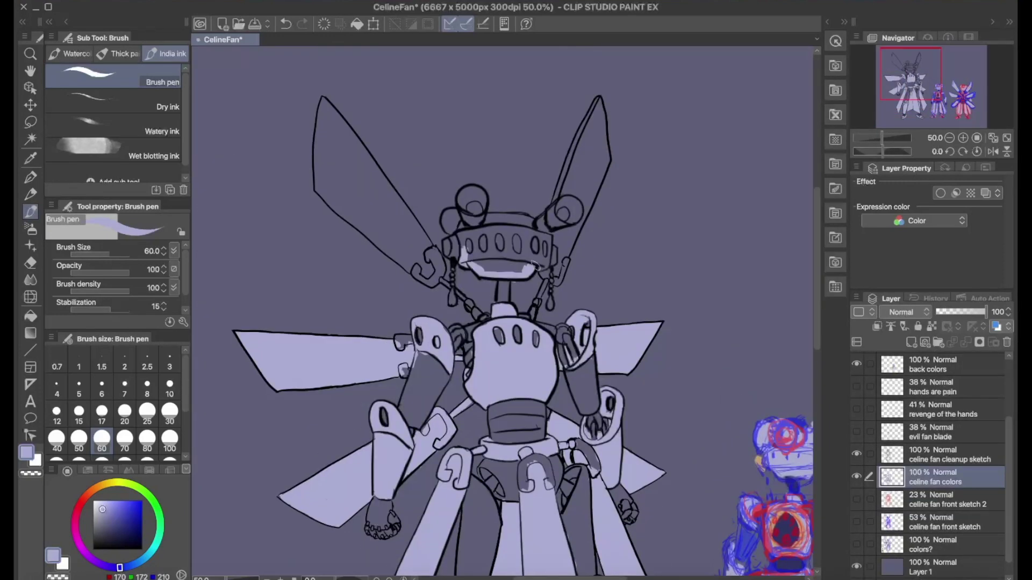
drag(456, 231, 532, 223)
- Paint the round lamps on the head and the right-hand upper wing light lavender
mouse_move(472, 197)
mouse_down()
mouse_move(467, 215)
mouse_move(564, 215)
mouse_move(516, 237)
mouse_move(542, 263)
mouse_move(570, 242)
mouse_move(602, 116)
mouse_move(604, 183)
mouse_move(594, 105)
mouse_up()
key(e)
key(b)
- Fill the left-hand upper wing with light lavender up to its pointed tip, cleaning its edges
mouse_move(334, 180)
mouse_down()
mouse_move(430, 272)
mouse_move(371, 199)
mouse_up()
key(e)
key(b)
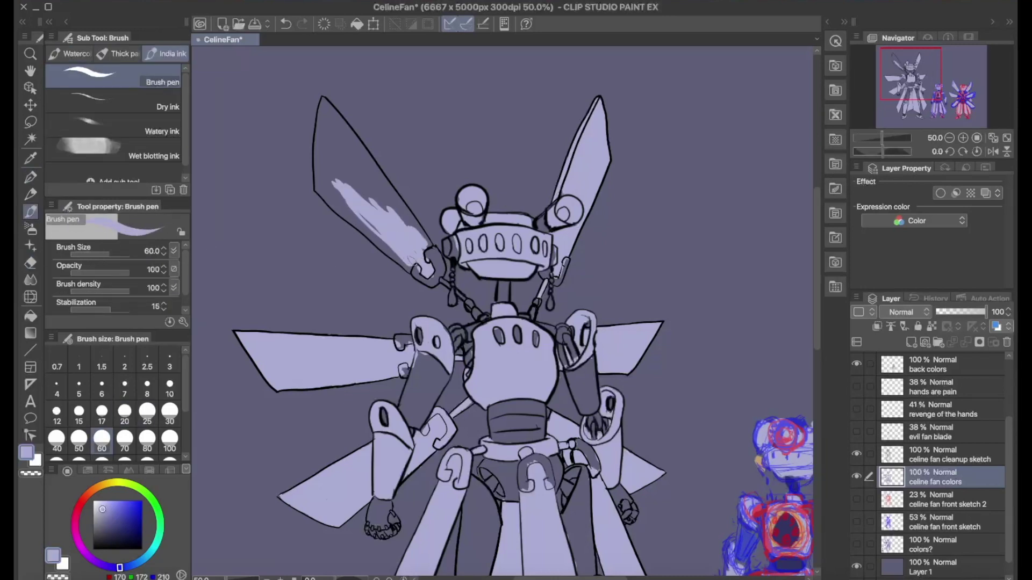
drag(349, 164, 425, 241)
mouse_move(376, 182)
mouse_down()
mouse_move(384, 238)
mouse_move(352, 218)
mouse_up()
key(e)
key(b)
mouse_move(384, 182)
mouse_down()
mouse_move(325, 105)
mouse_move(344, 150)
mouse_up()
mouse_move(322, 106)
mouse_down()
mouse_move(330, 180)
mouse_move(339, 117)
mouse_up()
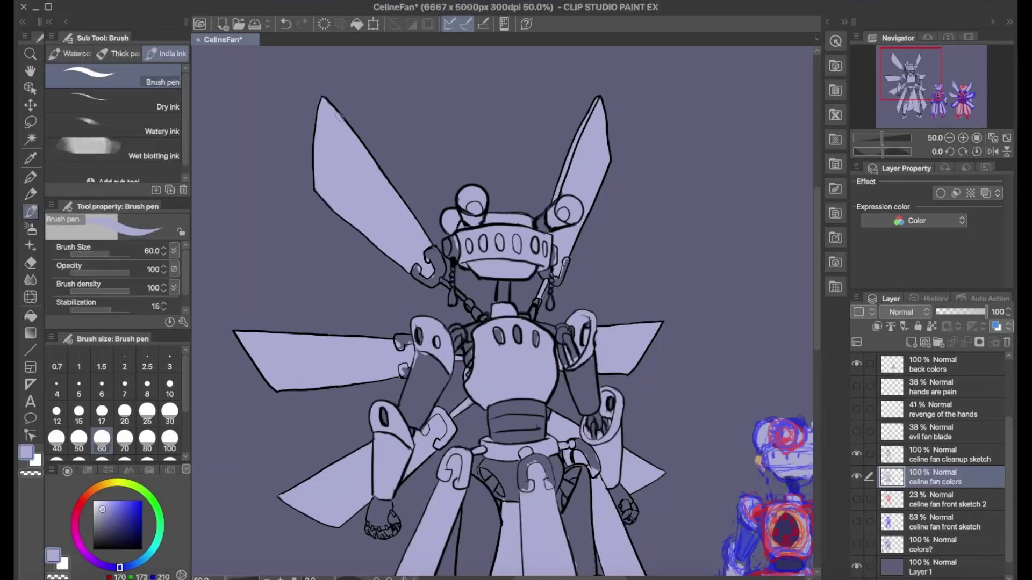
- Color the waist, pelvis, hip joints, ankles and foot slots dark navy
scroll(543, 249, down, 3)
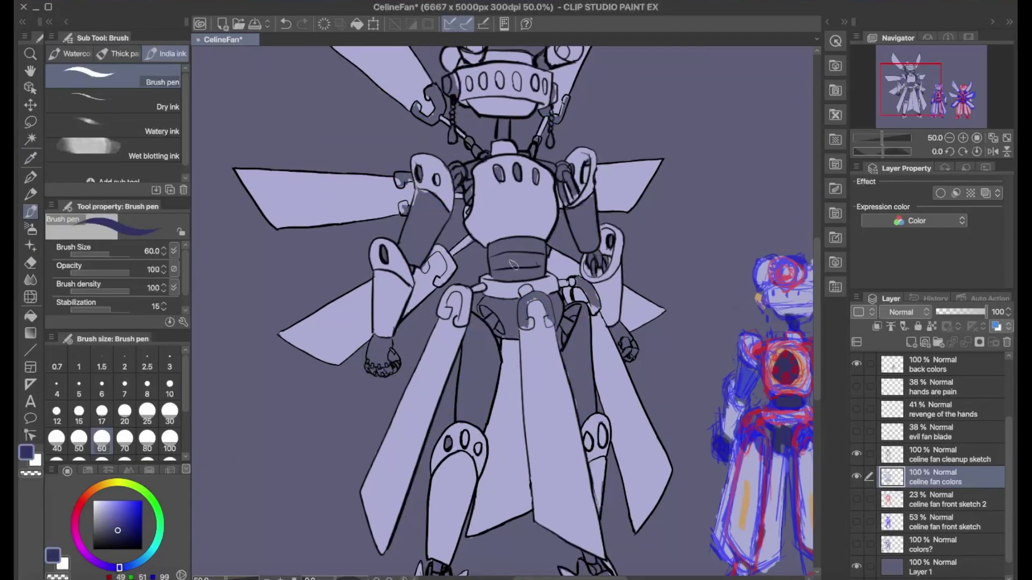
mouse_move(490, 250)
mouse_down()
mouse_move(525, 260)
mouse_move(543, 249)
mouse_move(530, 263)
mouse_up()
mouse_move(484, 309)
mouse_down()
mouse_move(508, 333)
mouse_move(482, 313)
mouse_up()
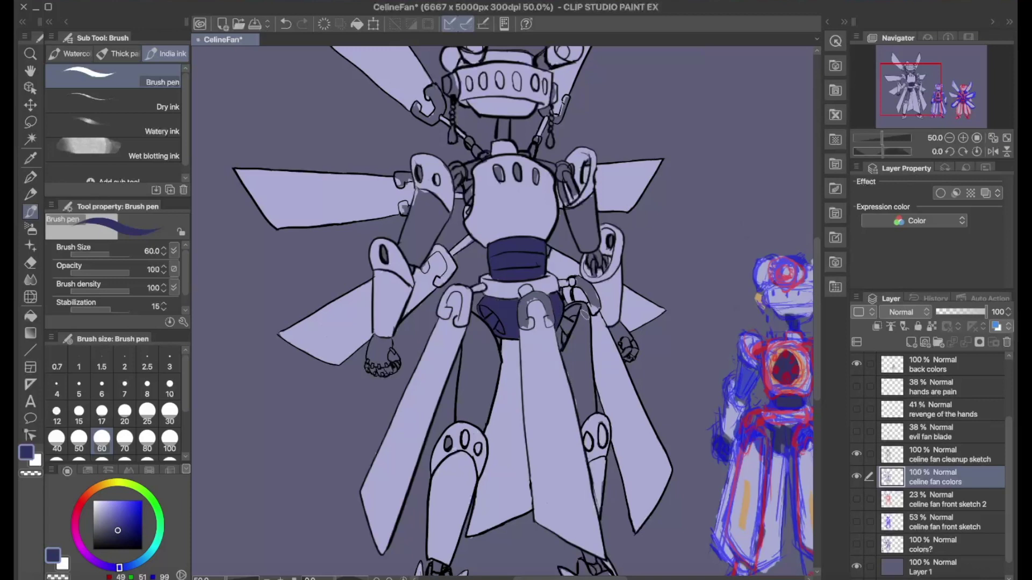
scroll(543, 359, down, 2)
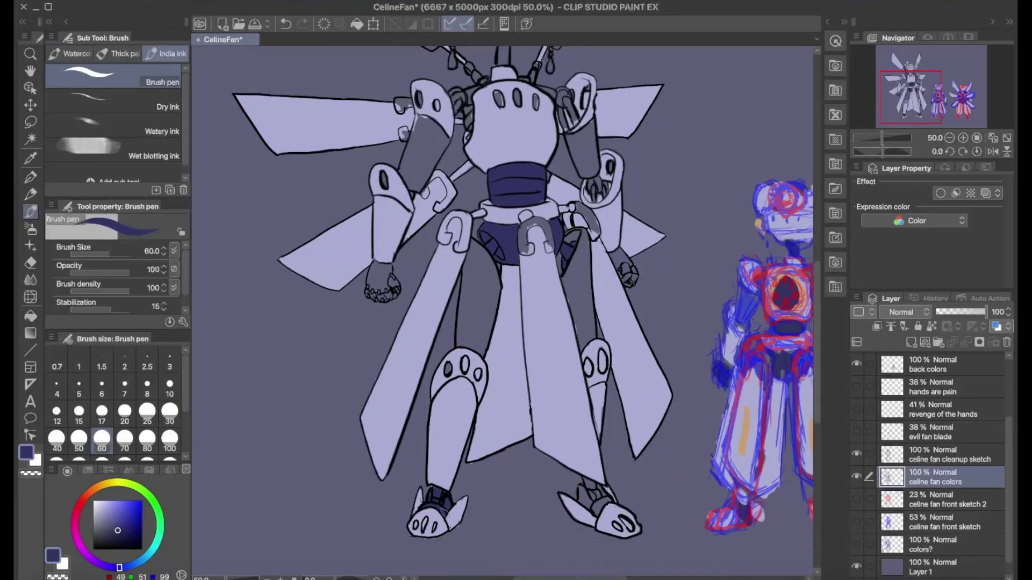
drag(583, 482, 606, 510)
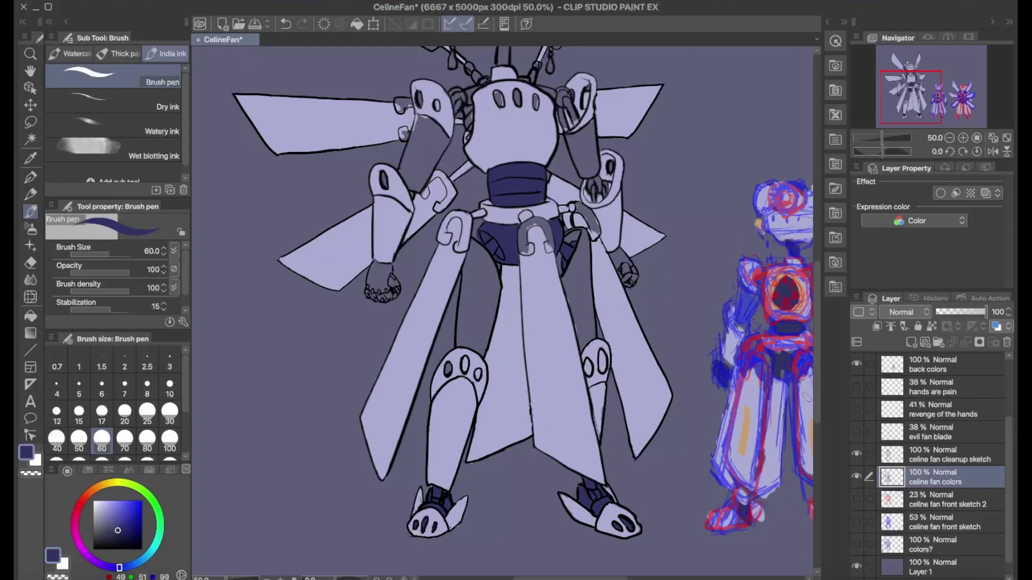
- Color the hands, neck, shoulder joints, and the slots on the chest and head dark navy
scroll(591, 500, up, 4)
drag(393, 427, 387, 401)
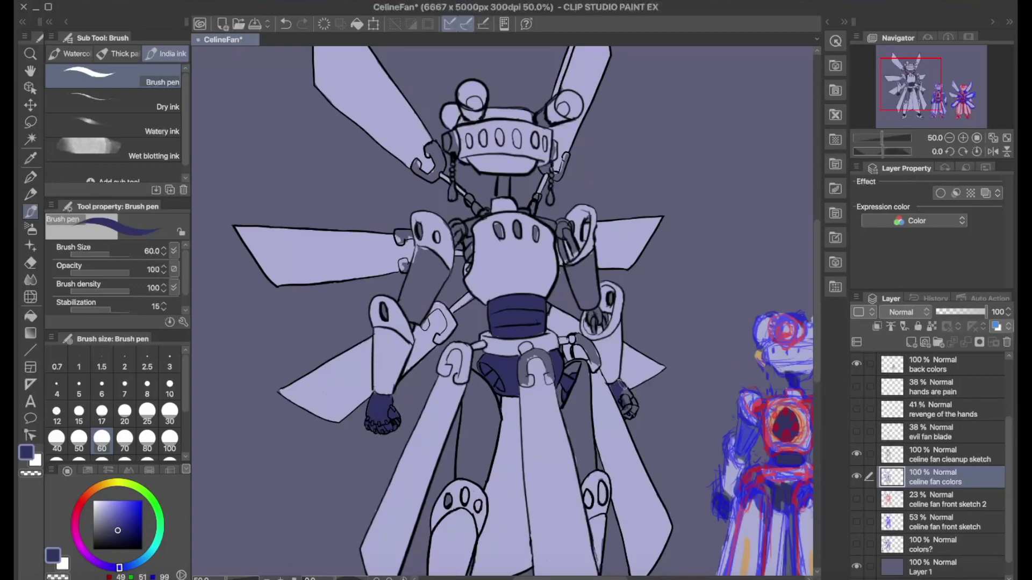
scroll(635, 407, up, 2)
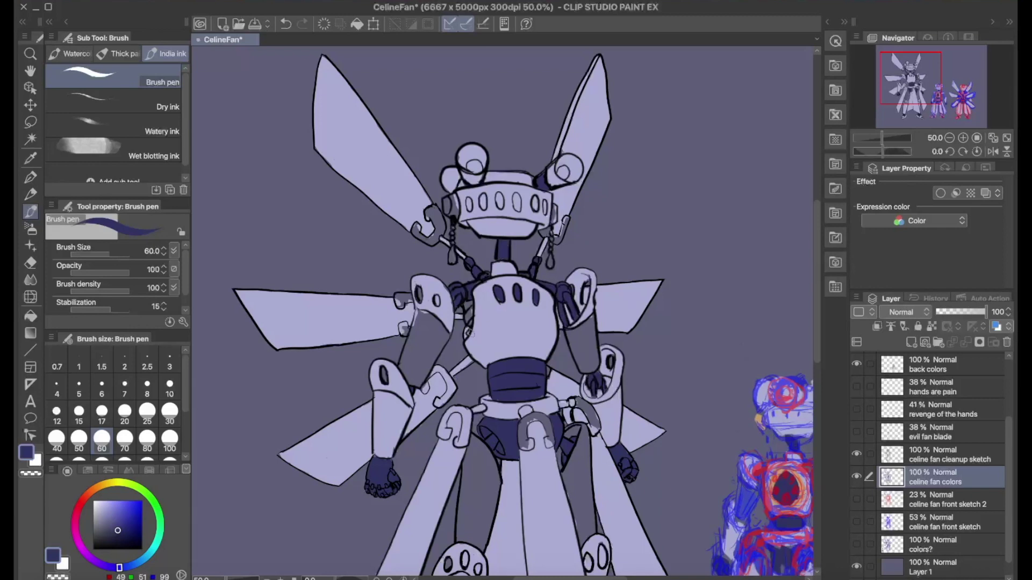
key(g)
alt+click(509, 185)
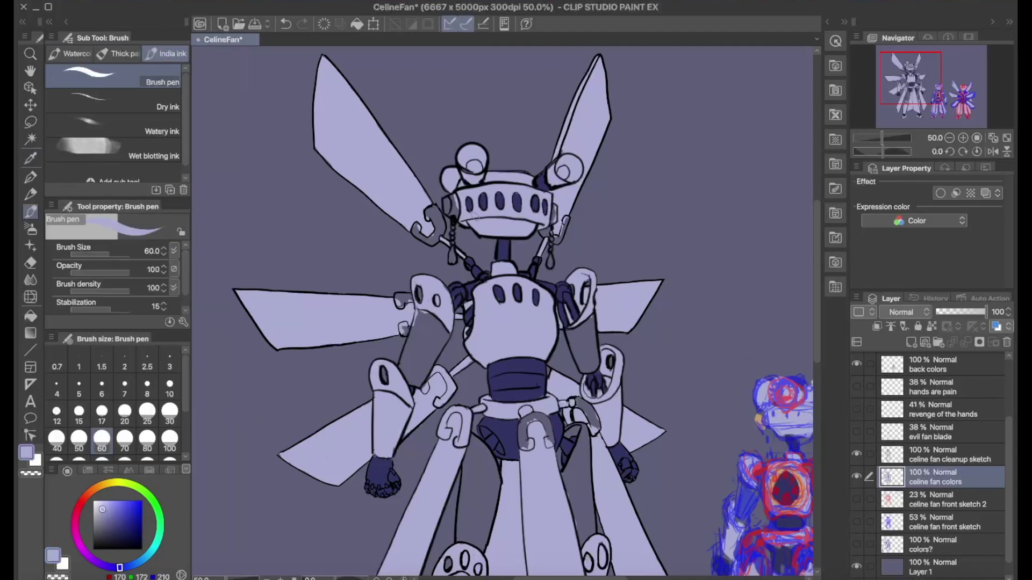
- Paint both upper arms medium blue below the shoulder plates
alt+click(424, 349)
mouse_move(433, 320)
mouse_down()
mouse_move(411, 376)
mouse_move(419, 387)
mouse_up()
drag(575, 322, 582, 367)
- Paint both thighs medium blue and clean up the color around the knees
scroll(580, 365, down, 3)
mouse_move(471, 317)
mouse_down()
mouse_move(465, 398)
mouse_move(489, 425)
mouse_move(482, 335)
mouse_move(492, 398)
mouse_up()
key(ctrl+z)
mouse_move(484, 366)
mouse_down()
mouse_move(462, 406)
mouse_move(465, 444)
mouse_up()
alt+click(473, 376)
key(e)
key(b)
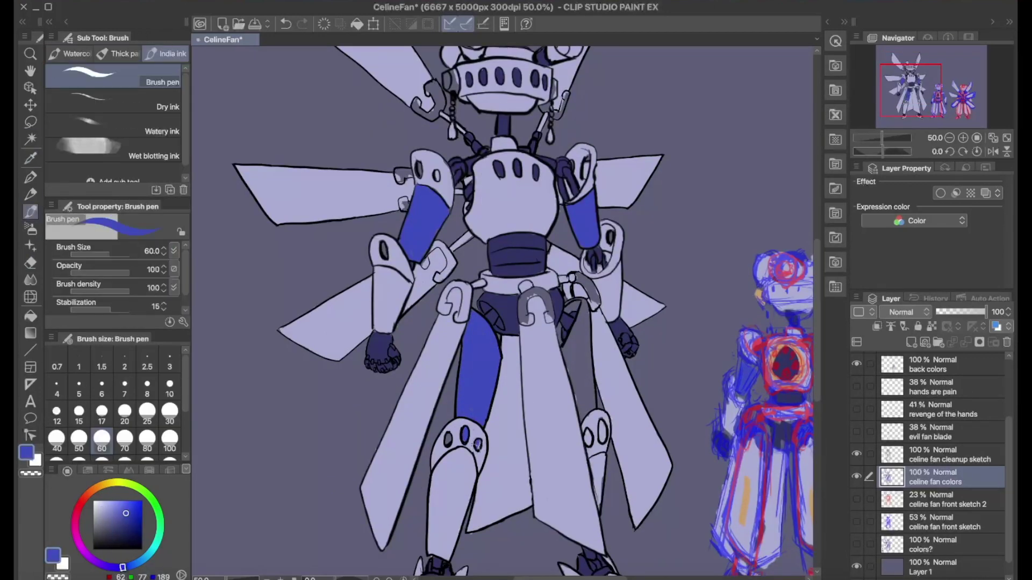
mouse_move(575, 356)
mouse_down()
mouse_move(582, 404)
mouse_move(571, 305)
mouse_up()
alt+click(599, 434)
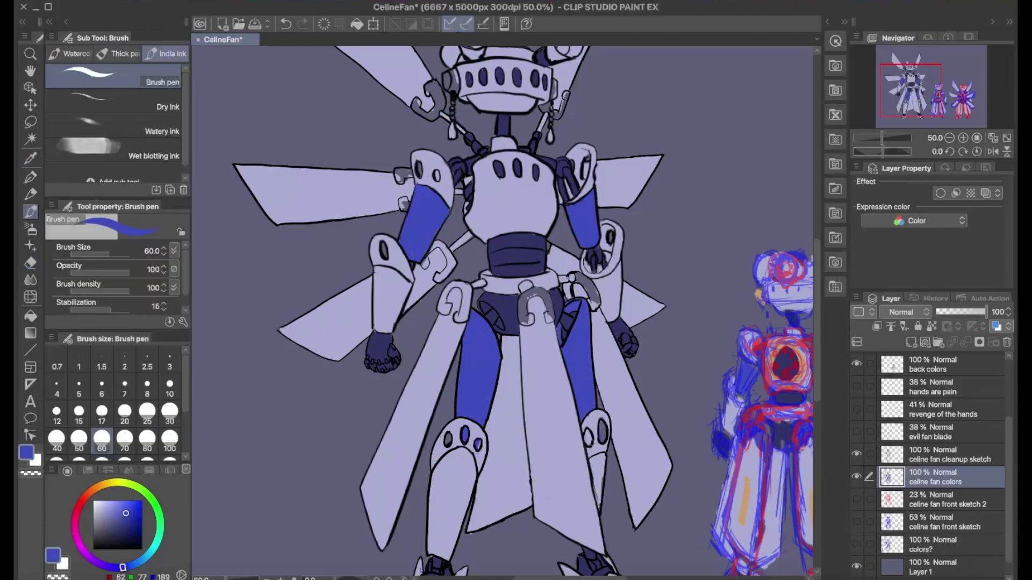
- Check the old color layer for reference and paint the skirt and wing clasps and a central chest stripe medium blue
click(856, 545)
drag(466, 290, 468, 312)
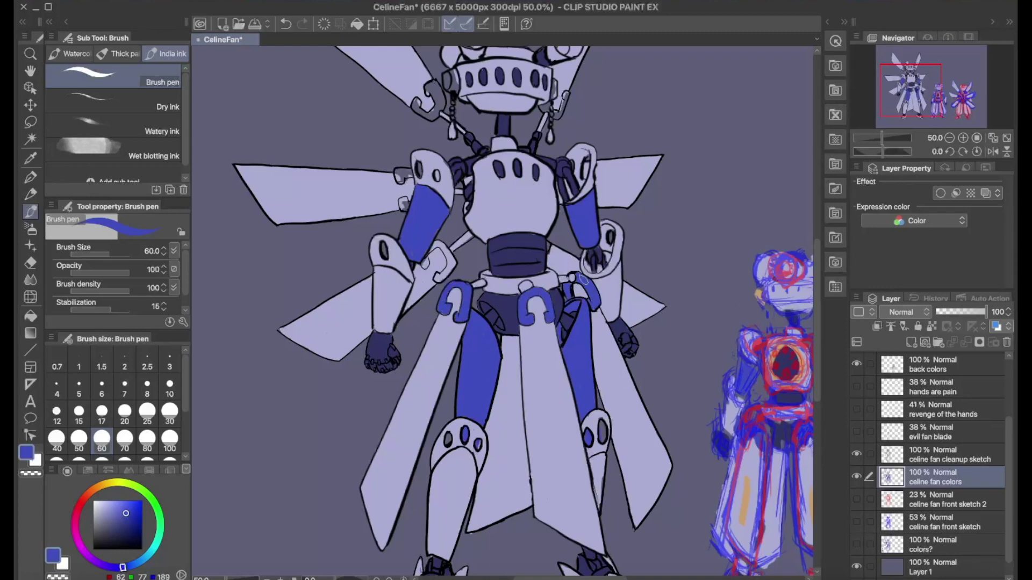
scroll(474, 335, up, 3)
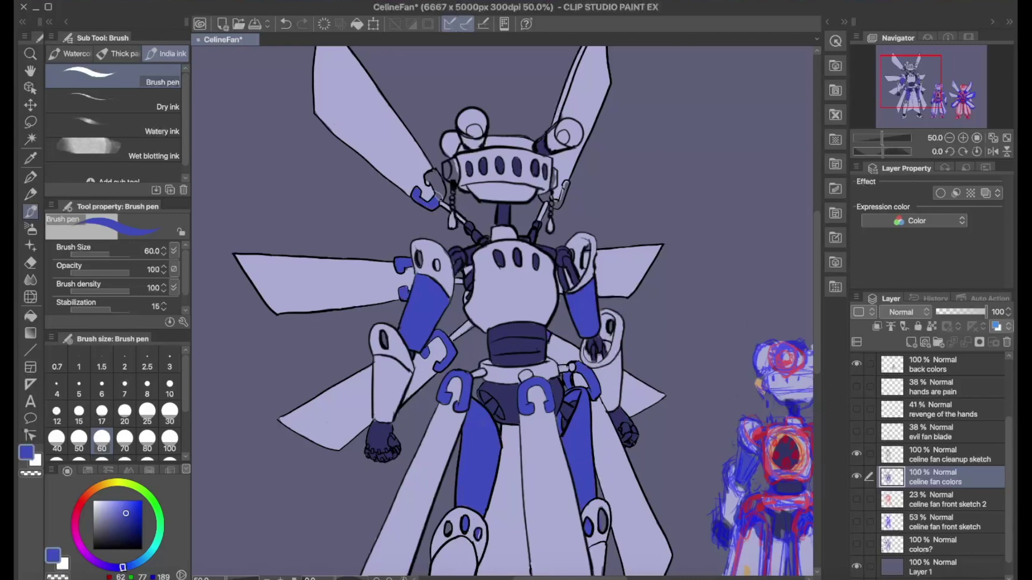
drag(521, 277, 522, 305)
- Add orange accent stripes to both sides of the chest and to the left-hand middle and lower wings
alt+click(453, 203)
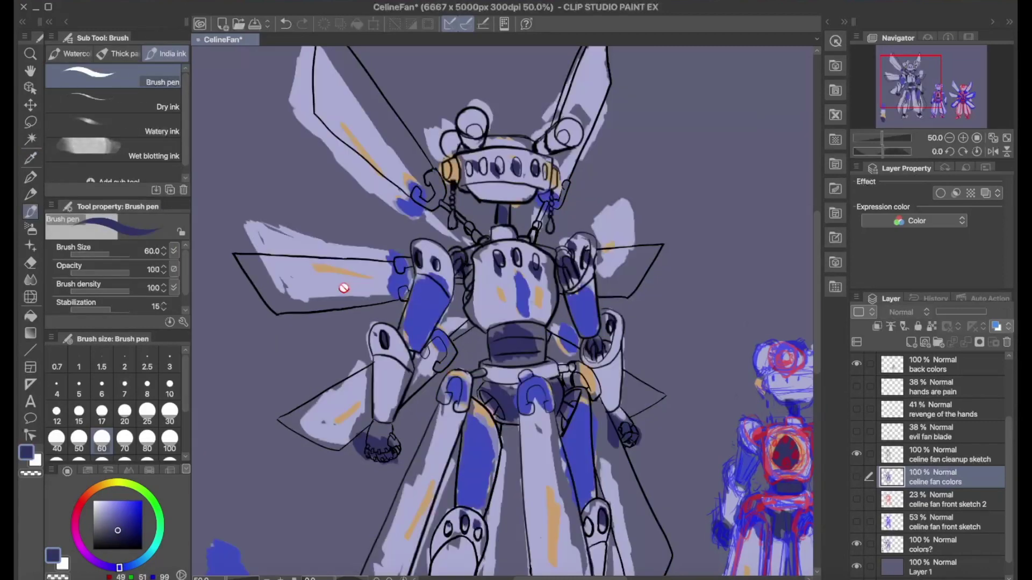
drag(497, 275, 505, 290)
drag(540, 275, 535, 290)
drag(349, 278, 290, 283)
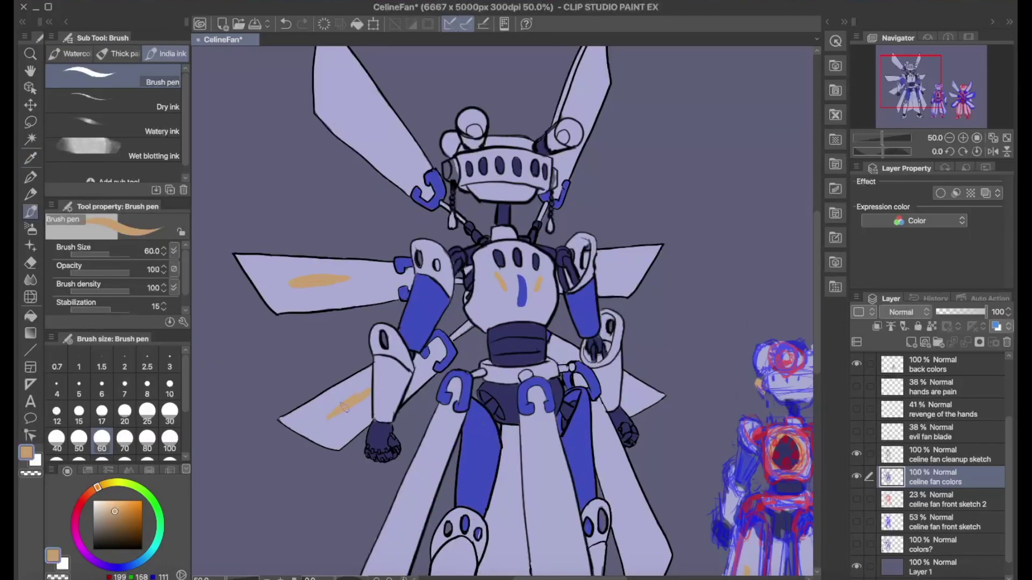
- Paint the head's ear discs orange and add orange accent stripes to the upper wings, right-hand wings and skirt blades
scroll(500, 290, up, 3)
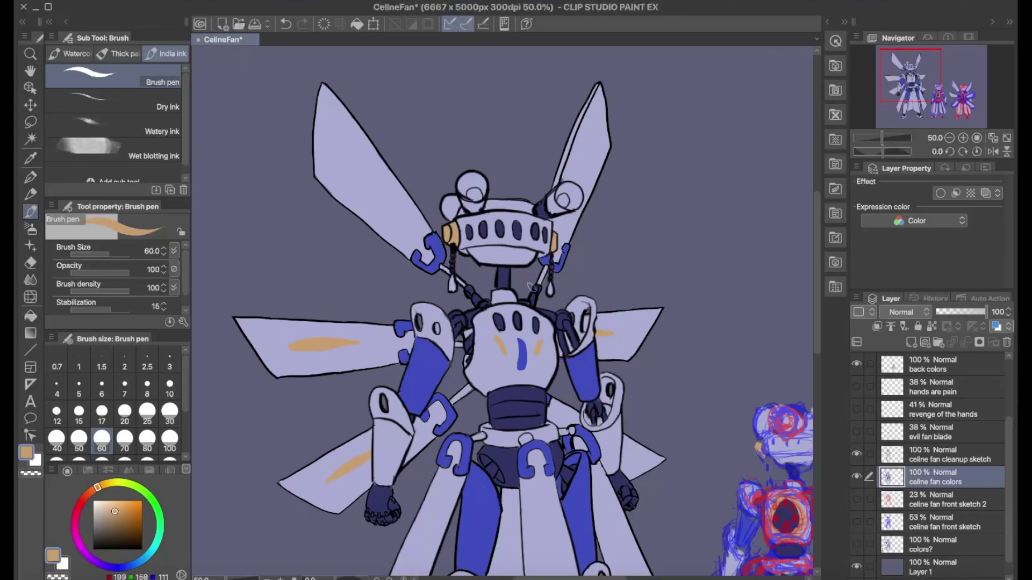
scroll(538, 322, down, 10)
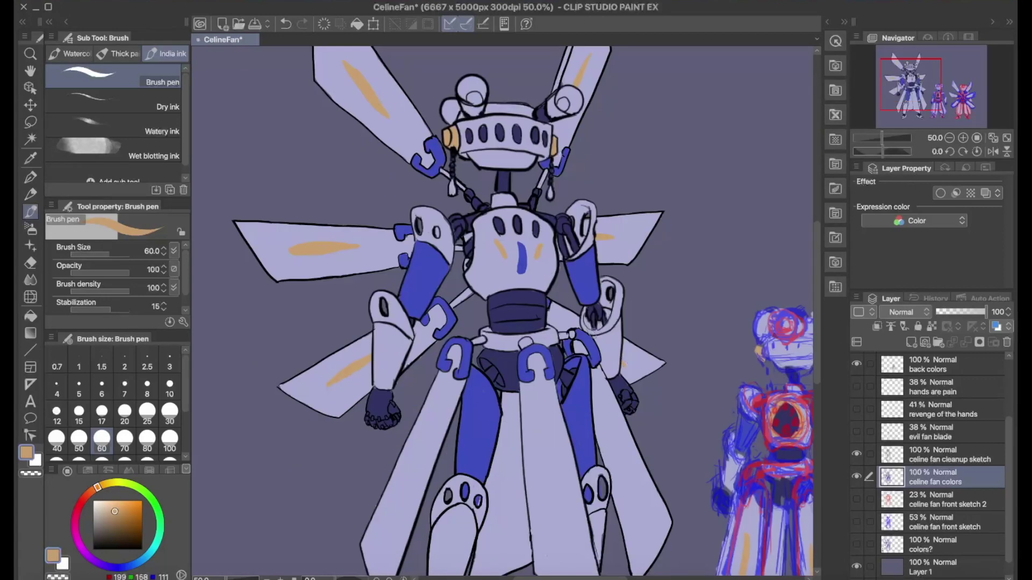
drag(543, 326, 559, 446)
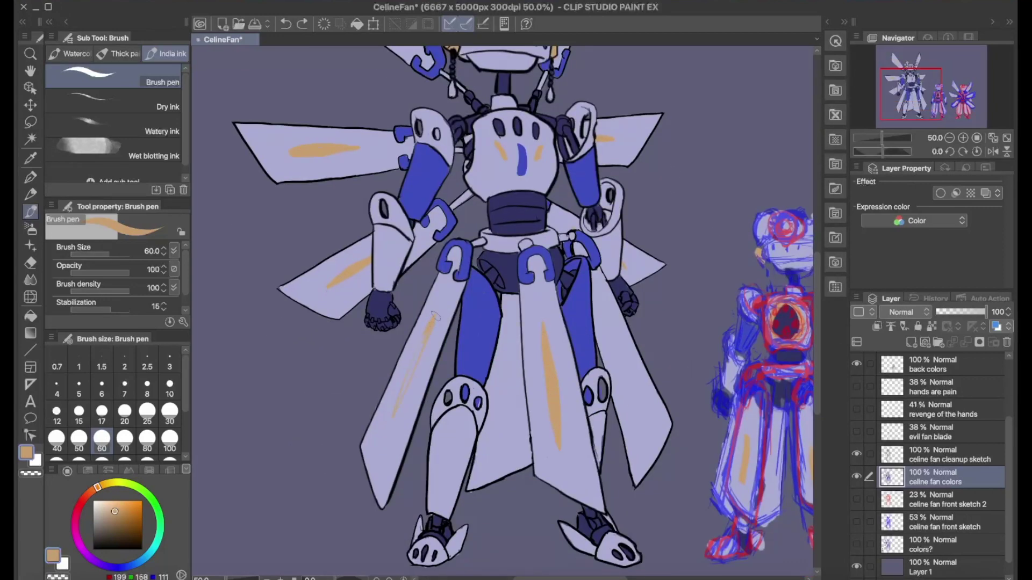
scroll(619, 326, down, 2)
scroll(618, 326, right, 3)
scroll(519, 200, up, 3)
key(p)
key(ctrl+z)
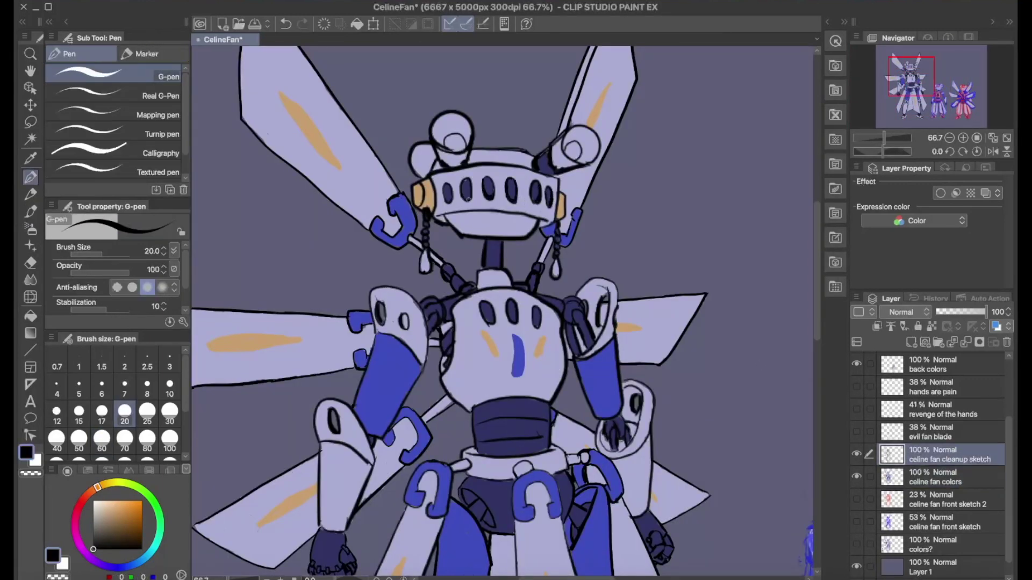
scroll(503, 312, down, 3)
key(i)
scroll(502, 312, up, 3)
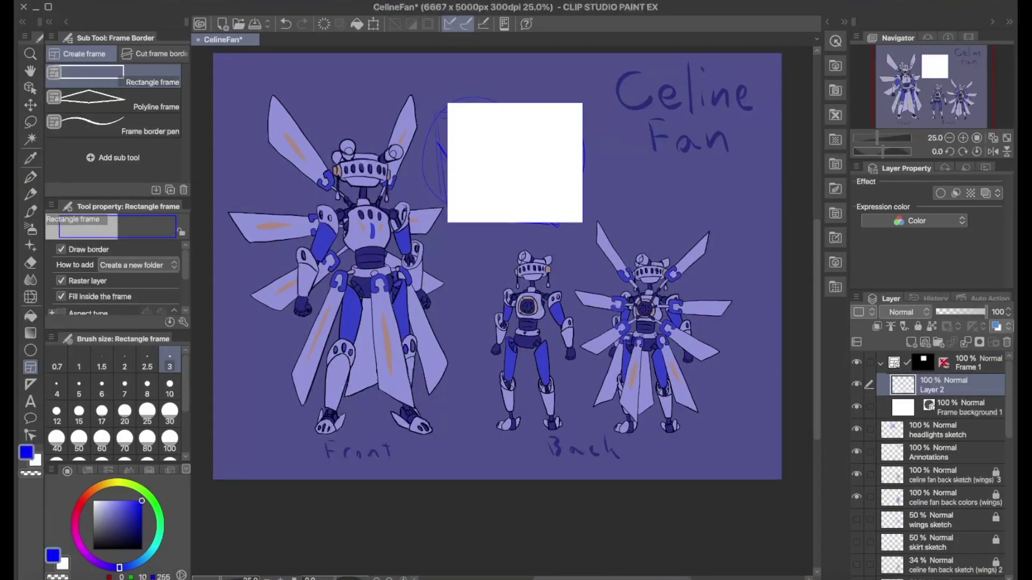
- Move the headlights sketch layer into the frame, fade it to 41%, and ink the headlights, visor and neck in black over it
mouse_move(940, 430)
mouse_down()
mouse_move(918, 362)
mouse_move(939, 392)
mouse_up()
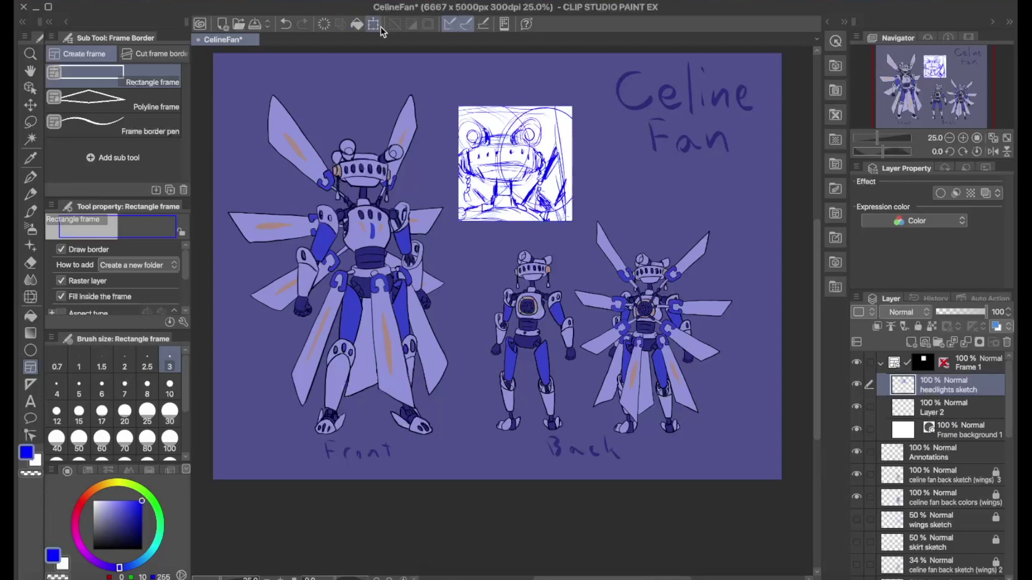
key(p)
drag(482, 152, 545, 161)
drag(484, 119, 482, 121)
drag(543, 117, 540, 120)
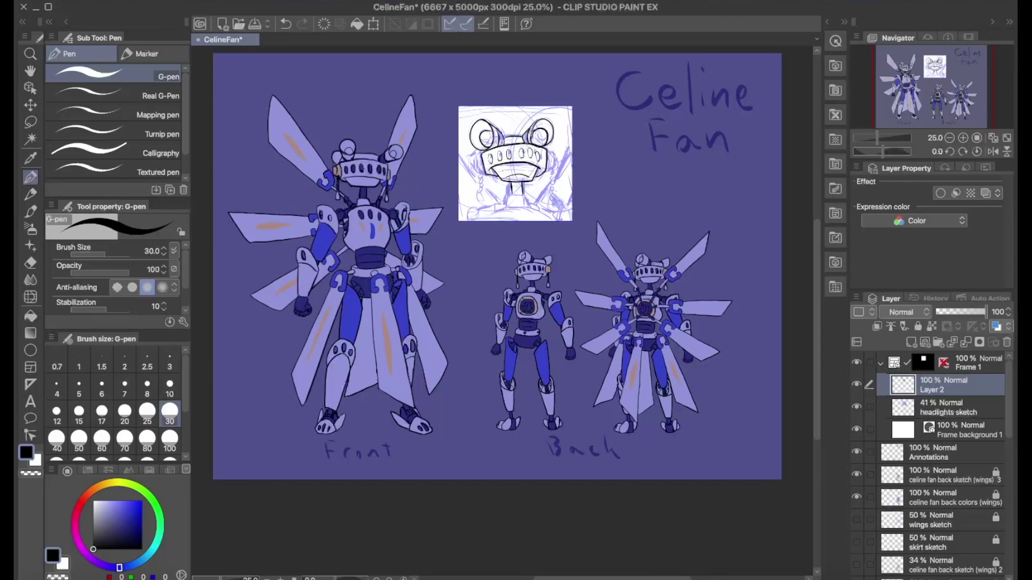
- Ink the close-up's ear pieces, head dome, neck collar and upper chest edge with the 30-size G-pen
key(ctrl+plus)
key(e)
key(p)
drag(460, 167, 467, 215)
drag(593, 163, 605, 210)
mouse_move(510, 137)
mouse_down()
mouse_move(535, 126)
mouse_move(552, 134)
mouse_up()
key(ctrl+z)
mouse_move(508, 279)
mouse_down()
mouse_move(529, 250)
mouse_move(562, 280)
mouse_up()
drag(466, 306, 587, 293)
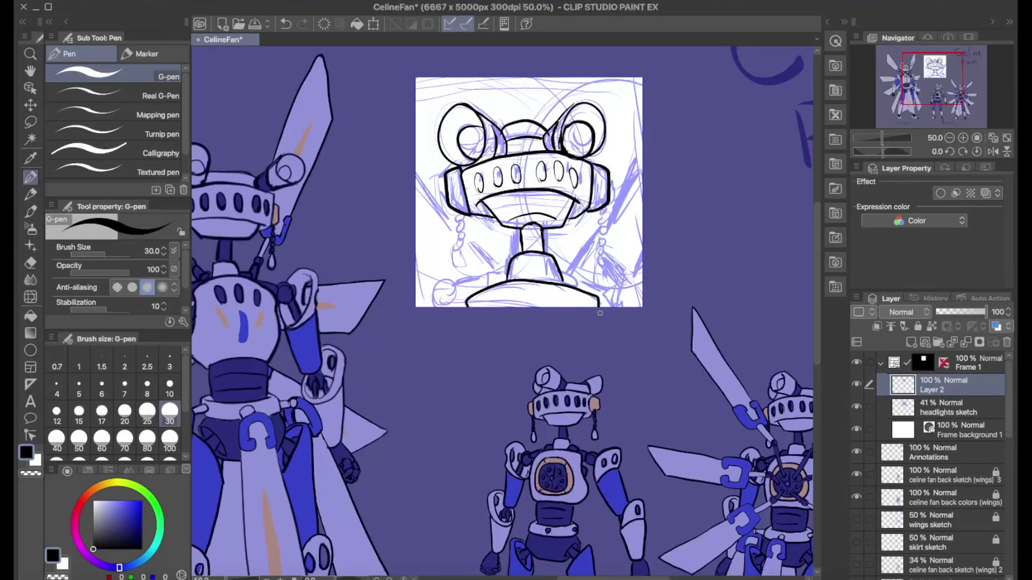
- Ink the wing edges, shoulder lines and left-hand pull chain in the framed close-up
drag(454, 285, 416, 188)
drag(567, 272, 643, 172)
key(ctrl+z)
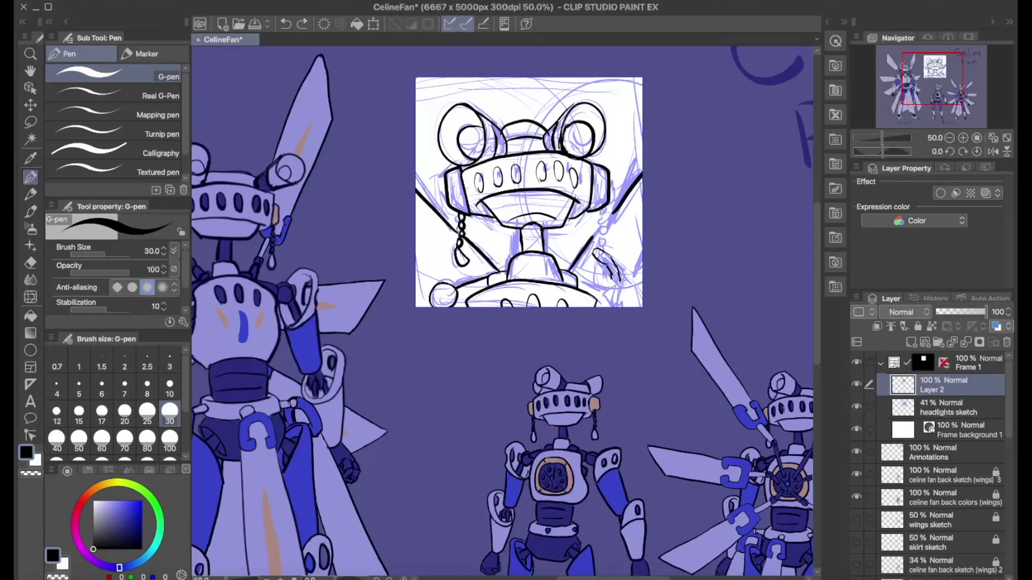
- Select and delete the attempted hand lines in the frame's lower right corner
key(m)
drag(622, 322, 618, 321)
key(Delete)
key(ctrl+d)
key(e)
- Sketch the raised hand in red on a new layer below the line art, named hand sketch, and fade it to 35%
key(ctrl+shift+n)
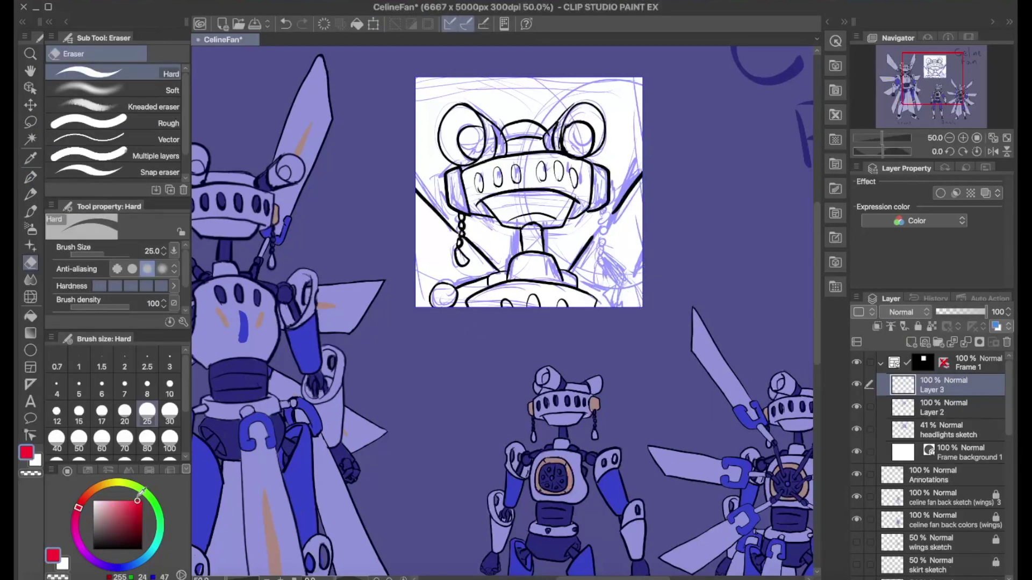
key(p)
drag(591, 260, 639, 275)
drag(615, 269, 642, 301)
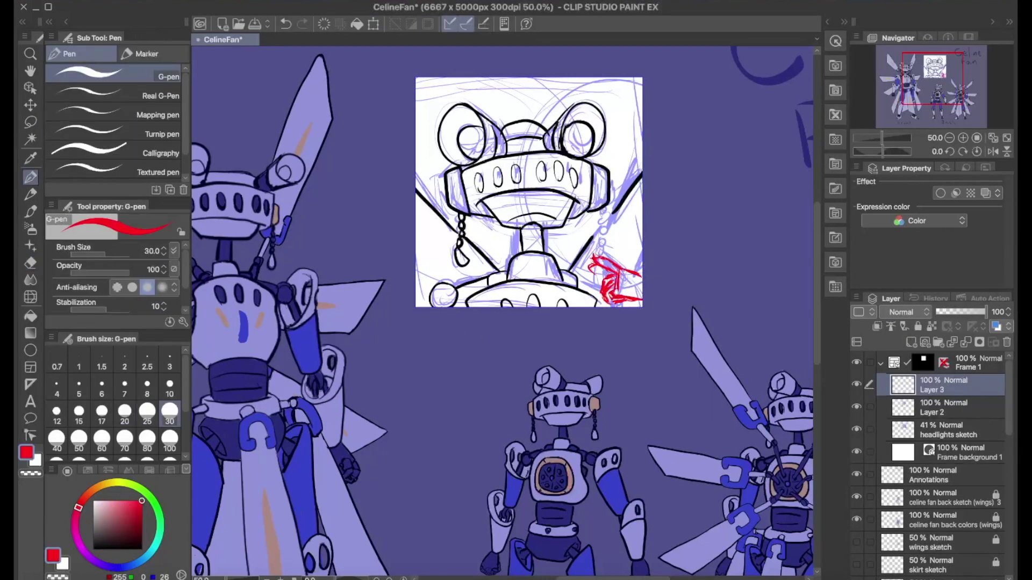
key(ctrl+t)
key(Return)
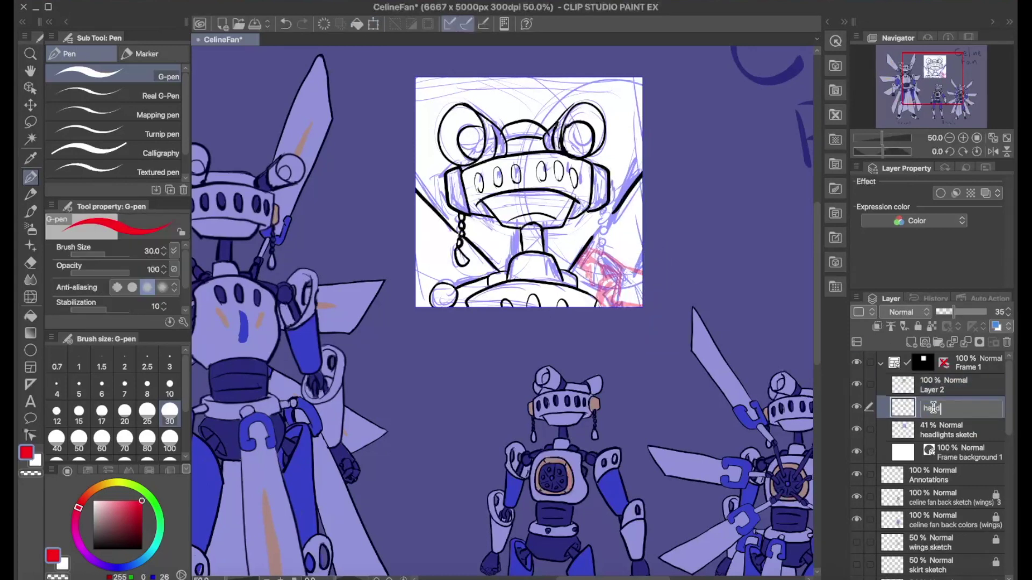
- Ink the hand and its pull chain in black, hide both sketch layers and clean up the surrounding lines
key(ctrl+z)
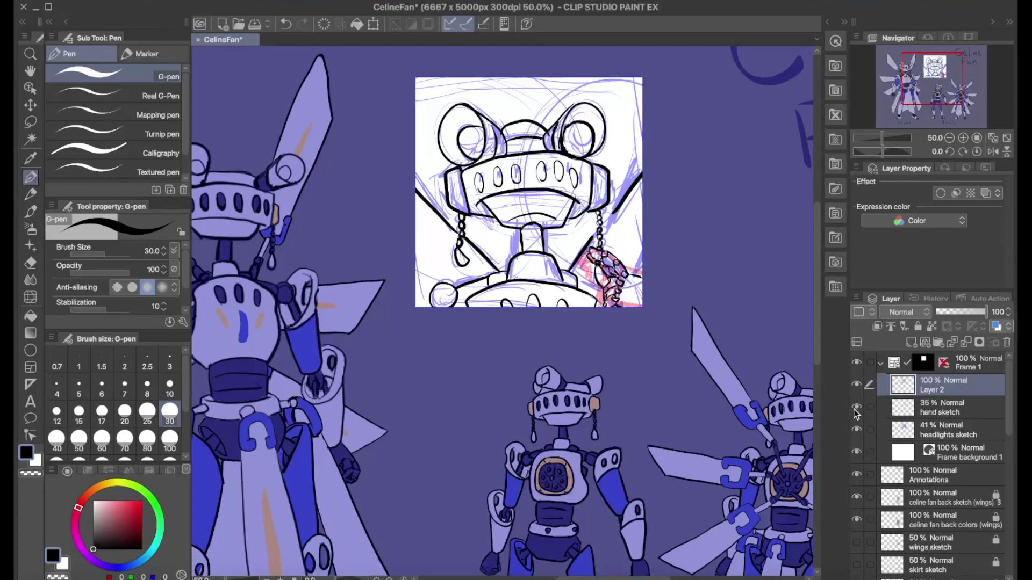
drag(857, 407, 856, 430)
key(e)
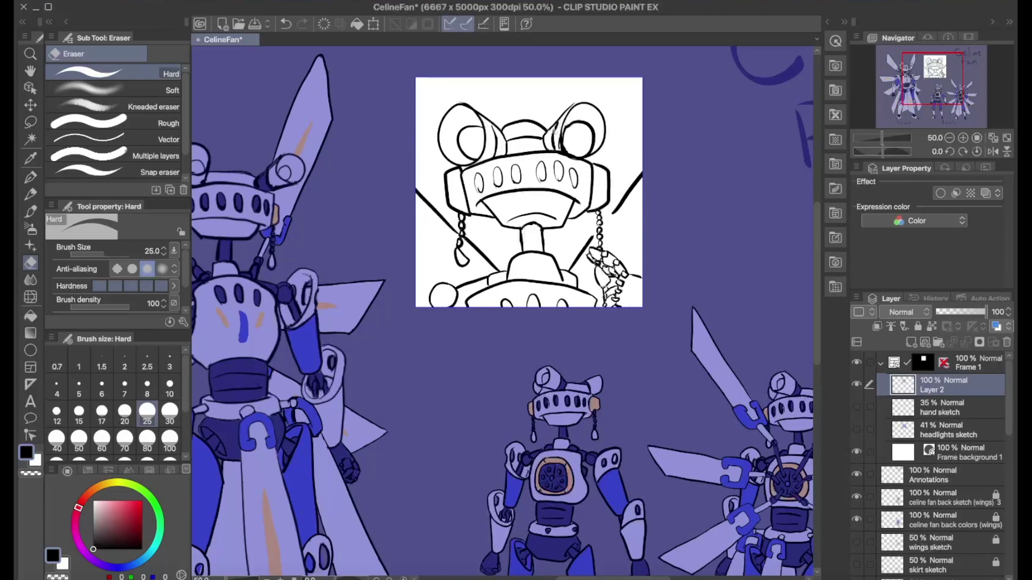
key(p)
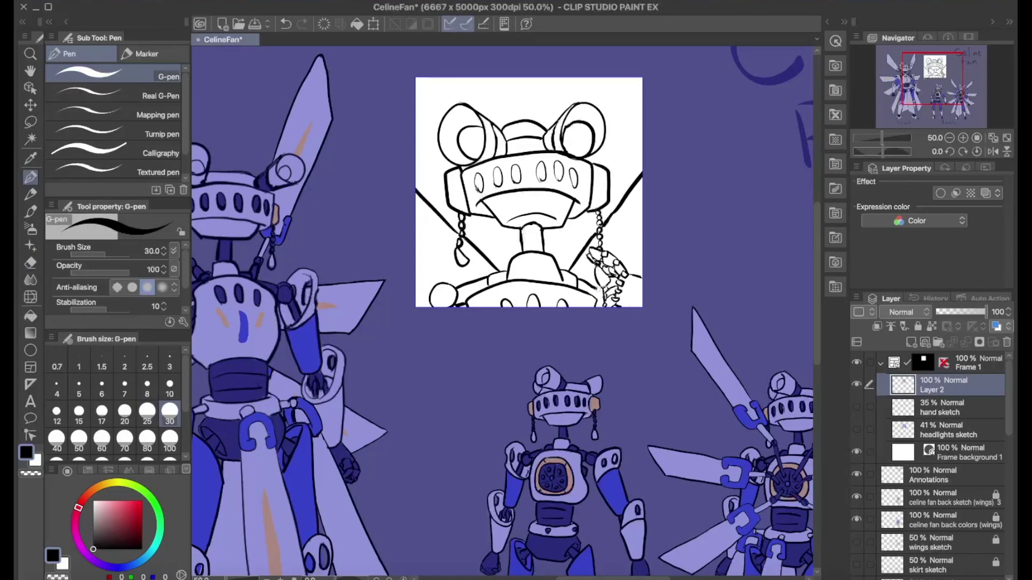
- Add a headlights colors layer beneath the headlights line art and letter "click" beside the head
key(ctrl+minus)
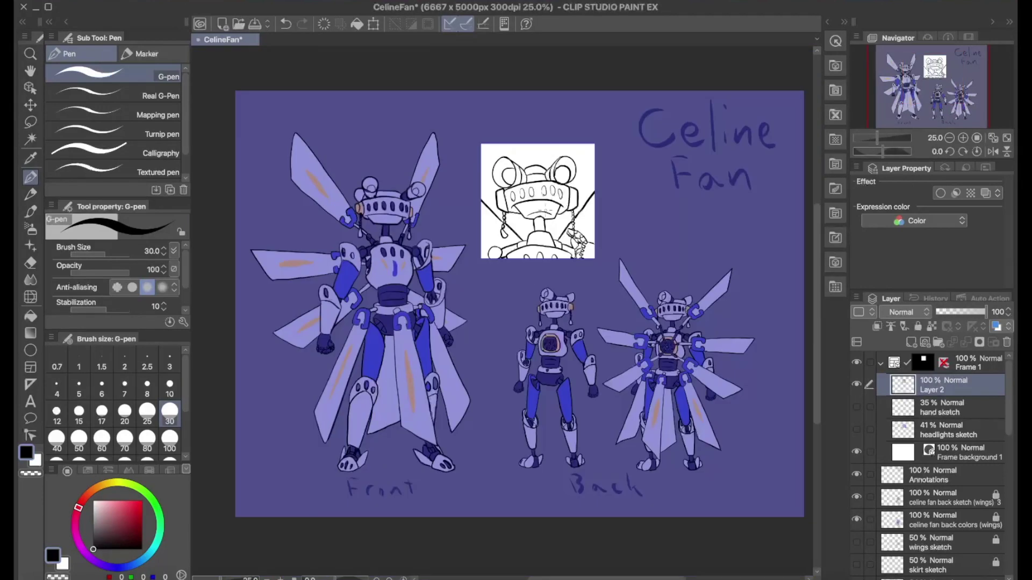
click(911, 342)
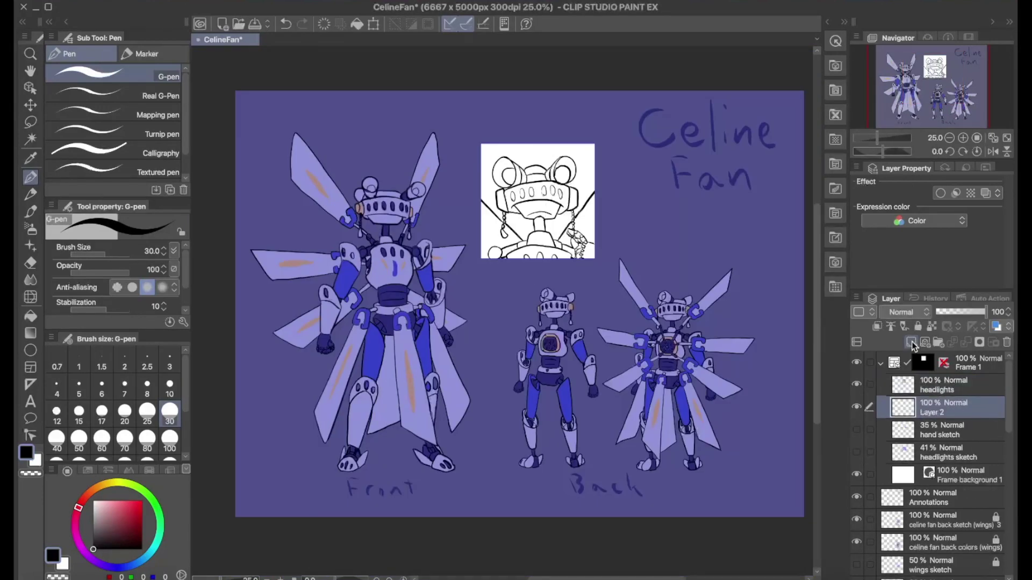
key(ctrl+plus)
key(ctrl+plus)
- Paint the close-up's head, body and wings light lavender on the headlights colors layer
click(945, 407)
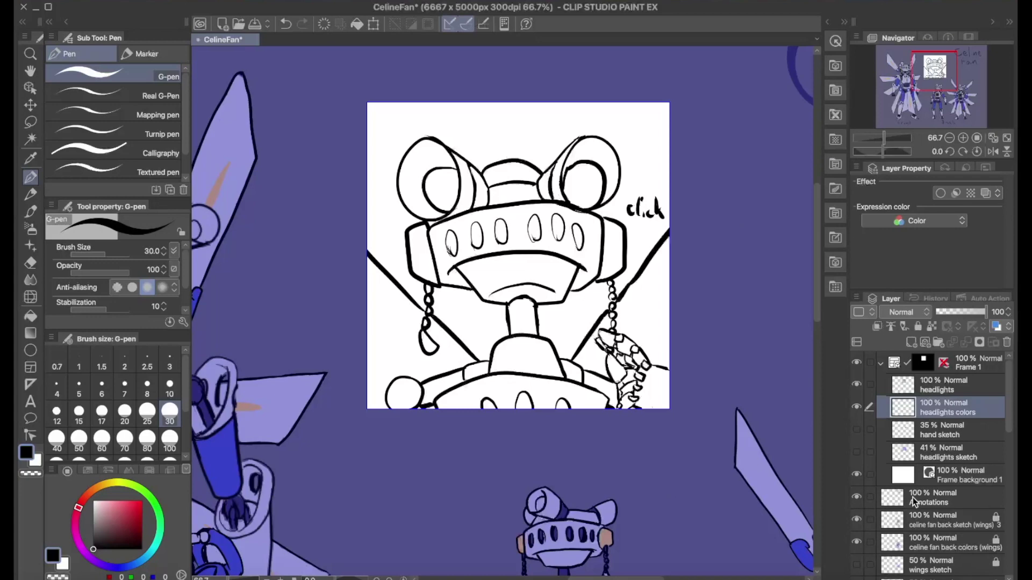
key(b)
mouse_move(467, 258)
mouse_down()
mouse_move(580, 263)
mouse_move(454, 253)
mouse_move(417, 203)
mouse_move(455, 172)
mouse_move(543, 178)
mouse_move(448, 242)
mouse_move(554, 216)
mouse_move(575, 161)
mouse_move(467, 172)
mouse_move(416, 234)
mouse_move(516, 317)
mouse_move(612, 237)
mouse_move(570, 392)
mouse_move(661, 252)
mouse_move(430, 344)
mouse_move(392, 387)
mouse_move(538, 384)
mouse_move(403, 338)
mouse_move(545, 347)
mouse_move(516, 371)
mouse_up()
- Apply a blue layer color to the frame background and fill a new layer above it with dark blue
click(962, 475)
click(985, 193)
click(948, 209)
click(783, 203)
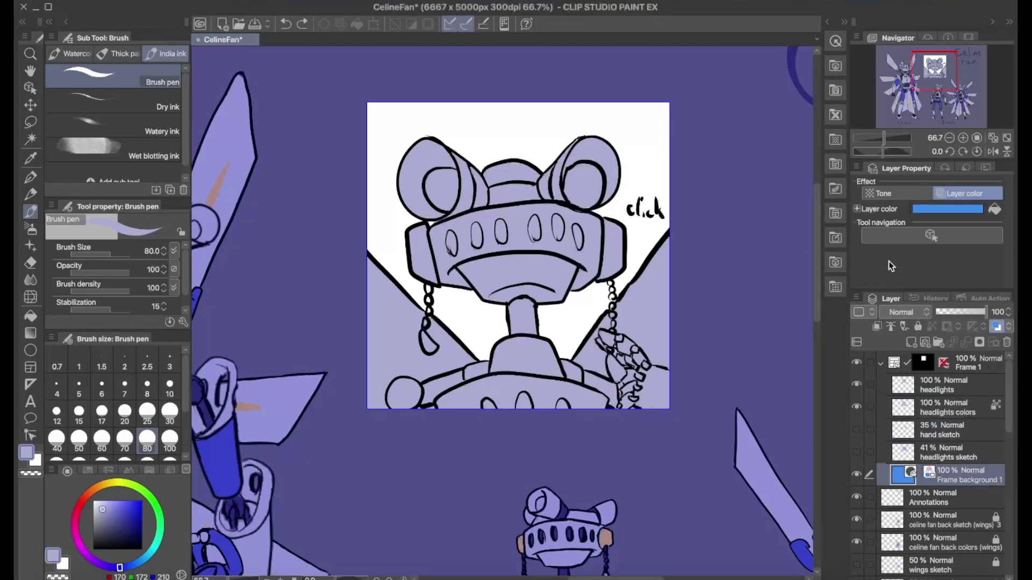
click(911, 342)
key(alt+BackSpace)
- Paint the neck, headlight mounts, shoulder joints, pull chains and hand dark blue on the headlights colors layer
ctrl+shift+click(609, 280)
alt+click(609, 281)
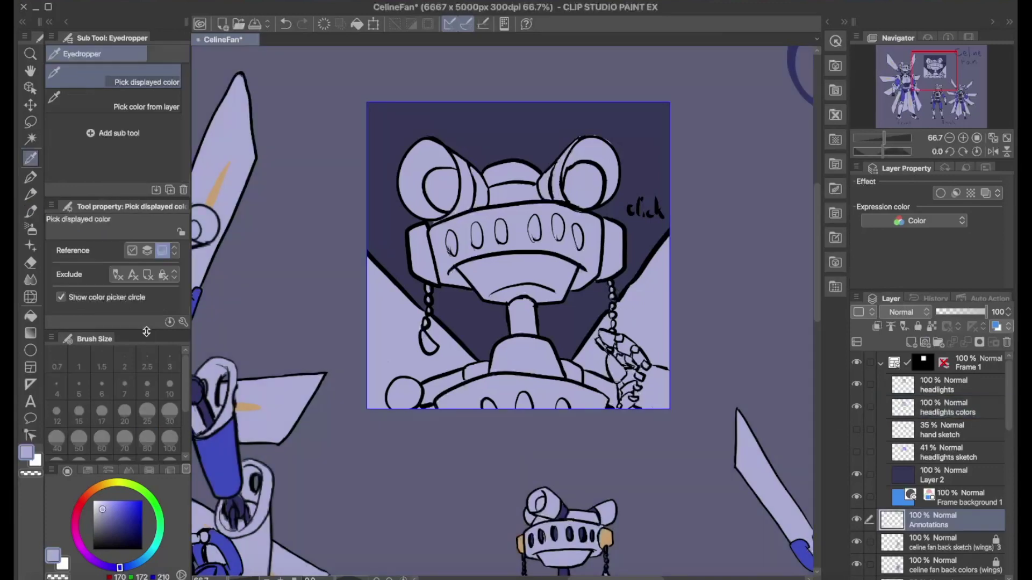
alt+click(553, 317)
drag(516, 309, 534, 325)
drag(475, 170, 482, 205)
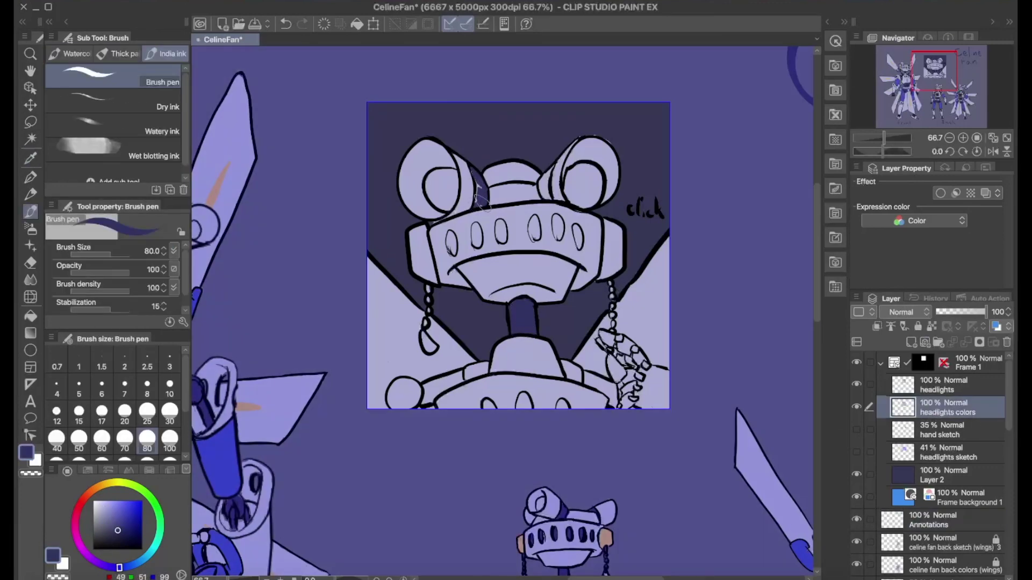
key(bracketleft)
key(bracketleft)
mouse_move(561, 364)
mouse_down()
mouse_move(600, 386)
mouse_move(625, 378)
mouse_move(612, 344)
mouse_move(658, 373)
mouse_move(613, 402)
mouse_move(603, 382)
mouse_move(617, 324)
mouse_up()
mouse_move(427, 302)
mouse_down()
mouse_move(459, 375)
mouse_move(402, 405)
mouse_move(483, 370)
mouse_up()
- Sample the orange from the front view's wing stripe and paint both ear pieces of the close-up with it
click(30, 158)
click(247, 407)
key(b)
drag(613, 279, 615, 218)
scroll(660, 184, up, 1)
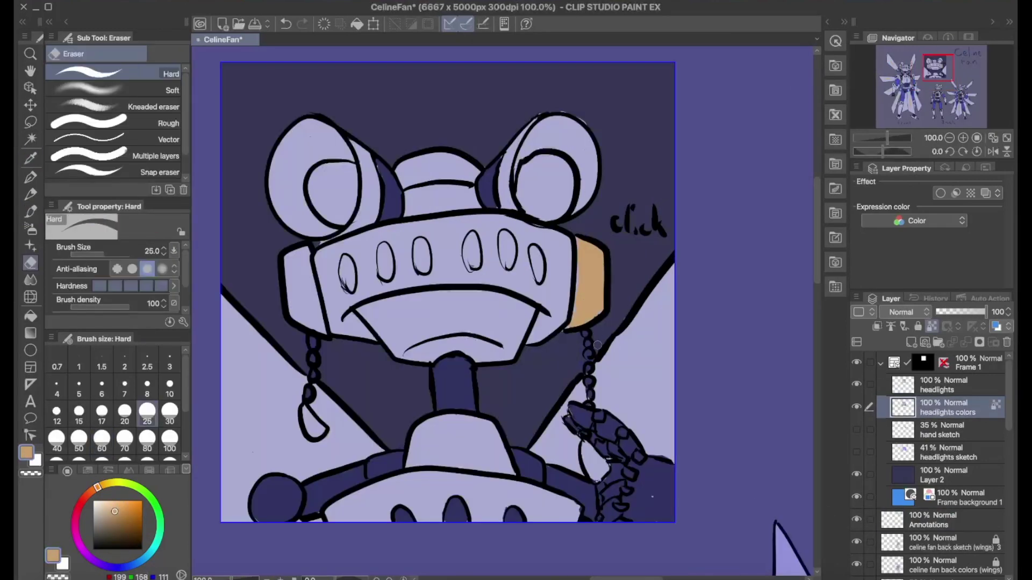
mouse_move(293, 250)
mouse_down()
mouse_move(288, 311)
mouse_move(292, 304)
mouse_up()
- Fill the six visor slots with the sampled dark blue and tidy the edges around them
alt+click(269, 285)
drag(344, 258, 351, 288)
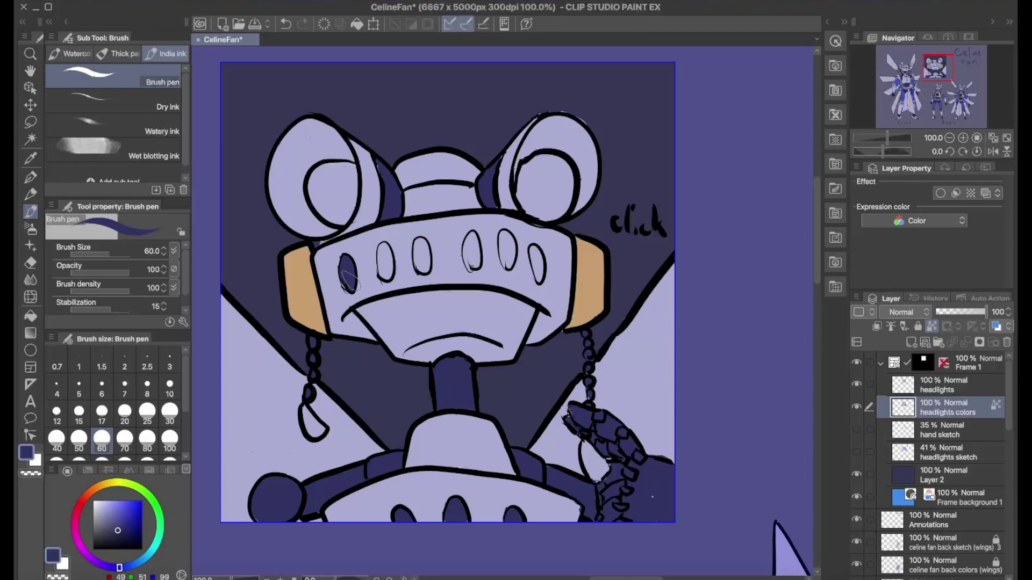
drag(384, 244, 386, 276)
drag(418, 248, 422, 266)
drag(463, 239, 473, 266)
mouse_move(504, 233)
mouse_down()
mouse_move(508, 266)
mouse_move(537, 278)
mouse_up()
alt+click(437, 233)
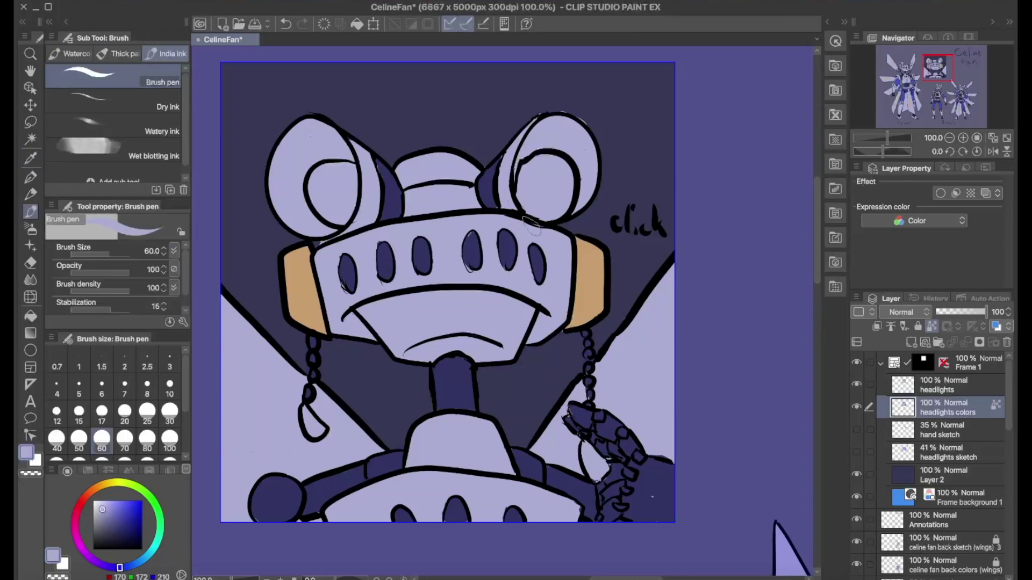
alt+click(395, 212)
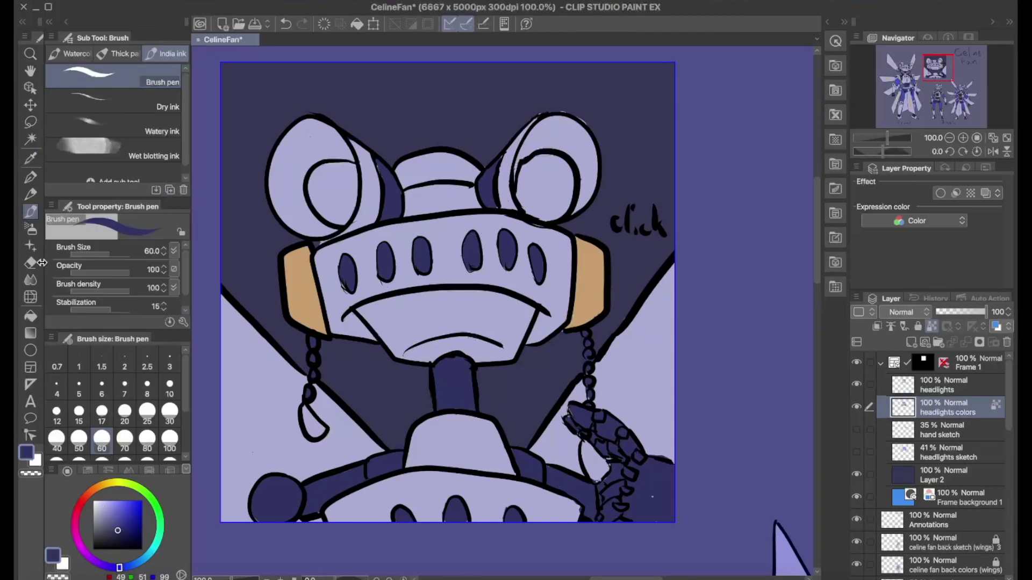
- Add a layer named headlights shading, clipped to the headlights colors layer
key(p)
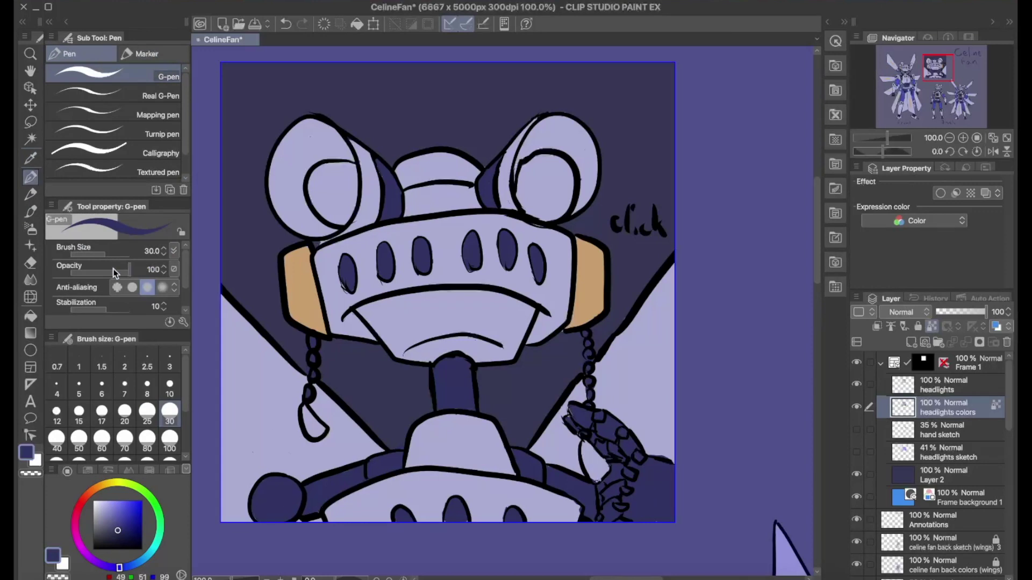
click(911, 342)
right_click(946, 408)
mouse_move(840, 232)
click(737, 274)
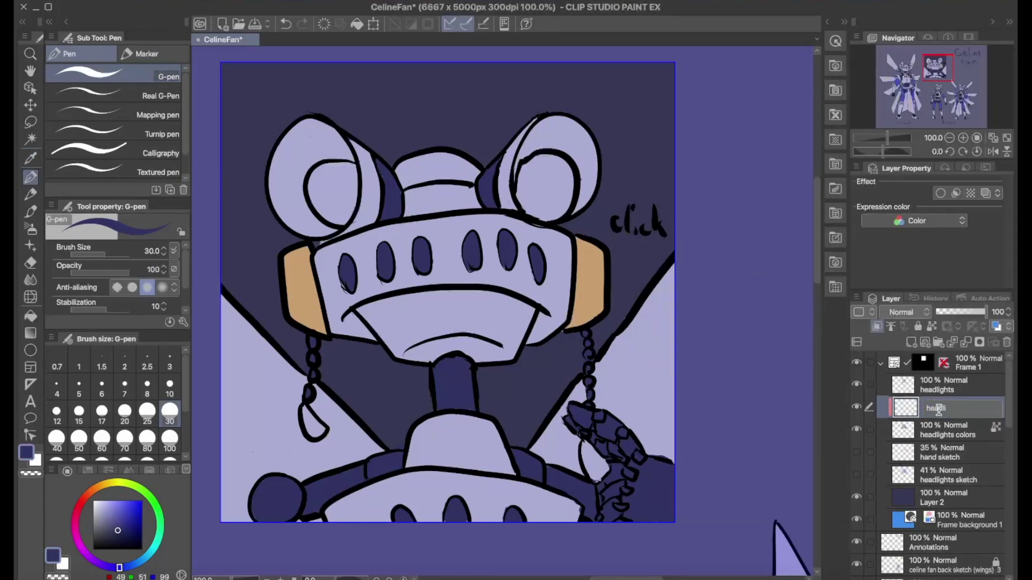
- Cover the close-up figure with dark blue shading and erase it from both headlights
key(b)
mouse_move(280, 135)
mouse_down()
mouse_move(441, 301)
mouse_move(565, 161)
mouse_move(377, 457)
mouse_move(537, 279)
mouse_move(564, 499)
mouse_move(661, 387)
mouse_move(655, 268)
mouse_up()
key(e)
mouse_move(357, 208)
mouse_down()
mouse_move(335, 197)
mouse_move(370, 182)
mouse_move(335, 233)
mouse_move(372, 215)
mouse_up()
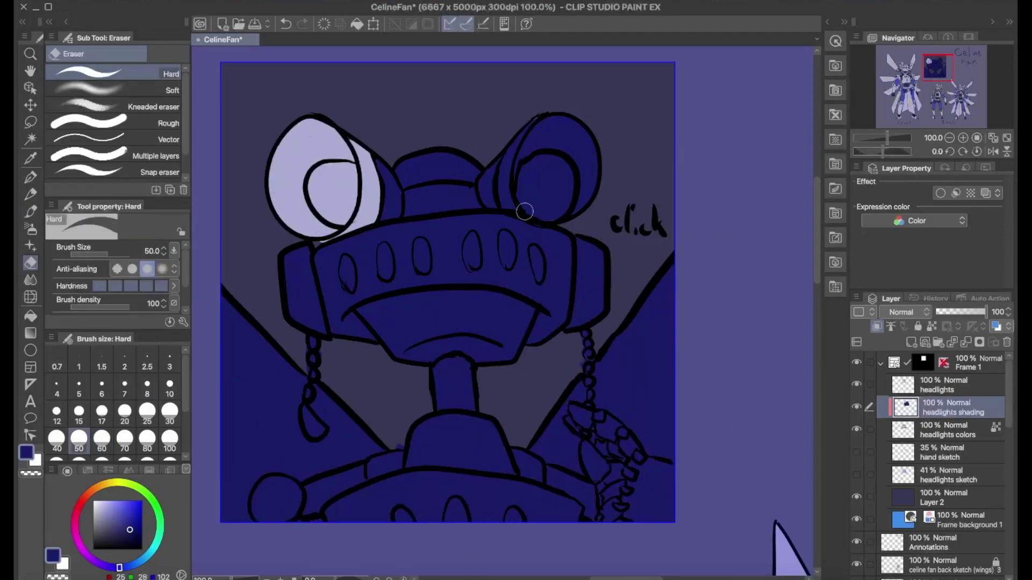
drag(524, 211, 558, 203)
- Erase the shading from the upper parts of the ear pieces, visor and head dome
mouse_move(337, 221)
mouse_down()
mouse_move(287, 260)
mouse_move(291, 277)
mouse_move(307, 258)
mouse_up()
drag(580, 245, 596, 277)
mouse_move(322, 282)
mouse_down()
mouse_move(537, 252)
mouse_move(562, 232)
mouse_move(323, 272)
mouse_move(559, 247)
mouse_up()
drag(403, 161, 441, 198)
- Erase the shading along the neck collar's sides, the chest's upper rim, the upper wing areas and the left-hand shoulder ball
drag(414, 430, 414, 462)
drag(497, 430, 508, 470)
mouse_move(667, 285)
mouse_down()
mouse_move(602, 376)
mouse_move(661, 317)
mouse_move(634, 354)
mouse_up()
mouse_move(226, 307)
mouse_down()
mouse_move(293, 385)
mouse_move(333, 505)
mouse_move(569, 506)
mouse_move(429, 476)
mouse_move(393, 505)
mouse_up()
drag(266, 486, 298, 503)
- Erase highlights on the hand and pull-chain pendants, shade the visor slots, and set the shading layer to Multiply at 85%
drag(565, 422, 585, 406)
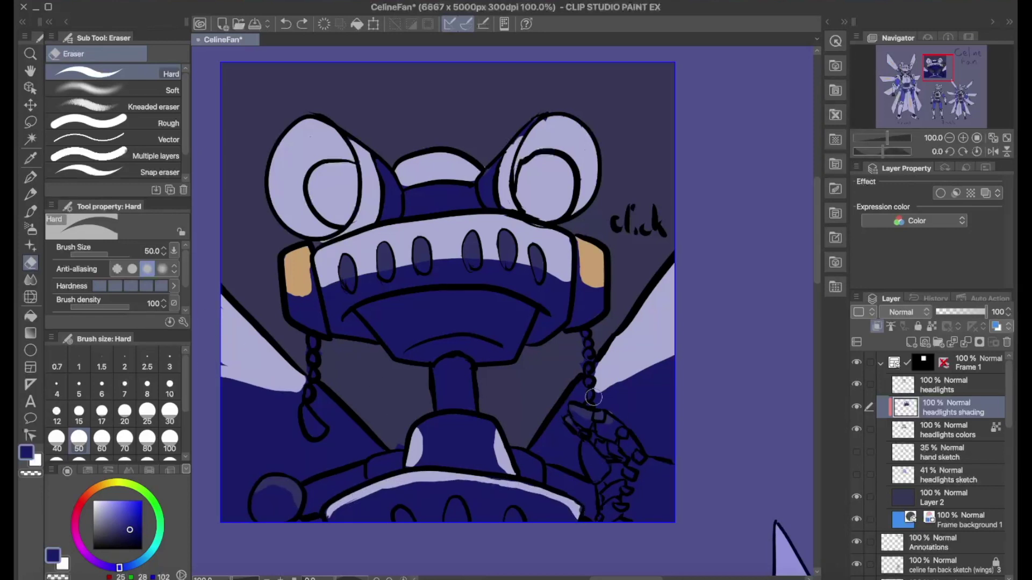
drag(591, 448, 596, 467)
drag(304, 415, 309, 430)
mouse_move(598, 477)
mouse_down()
mouse_move(640, 458)
mouse_move(613, 507)
mouse_up()
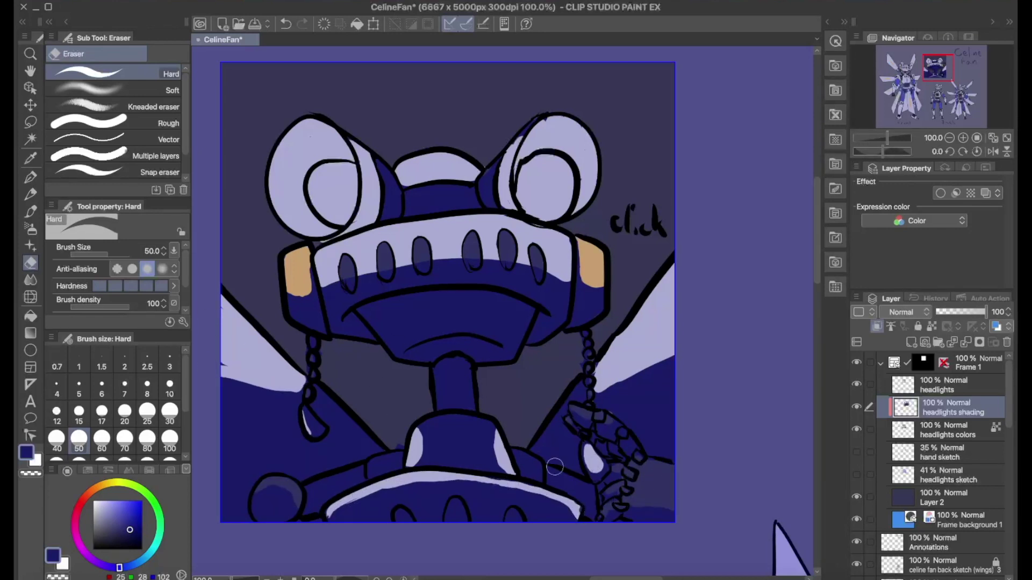
key(b)
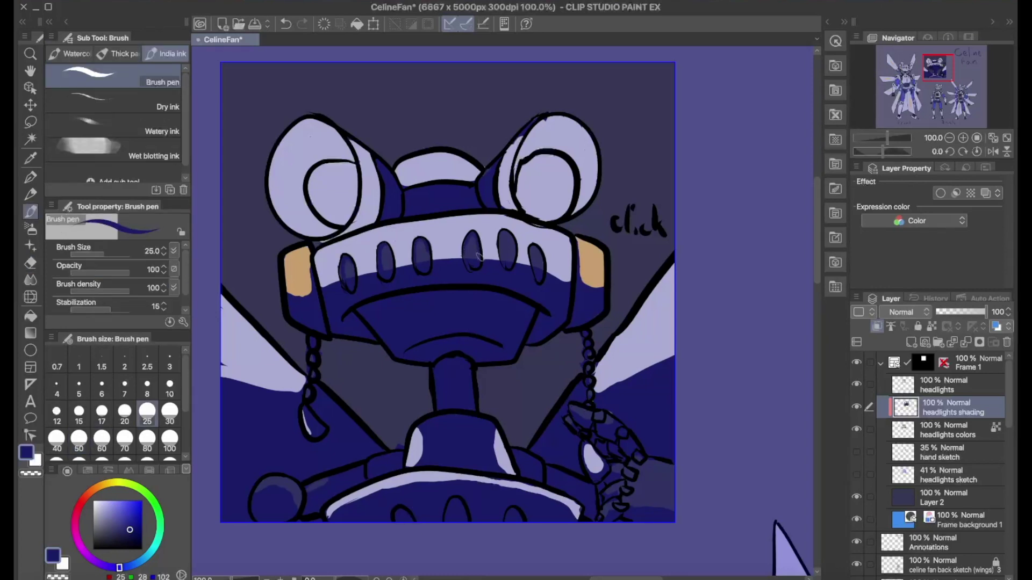
- Paint both headlight lamps white on a new layer above the shading with a size 50 brush
key(ctrl+shift+n)
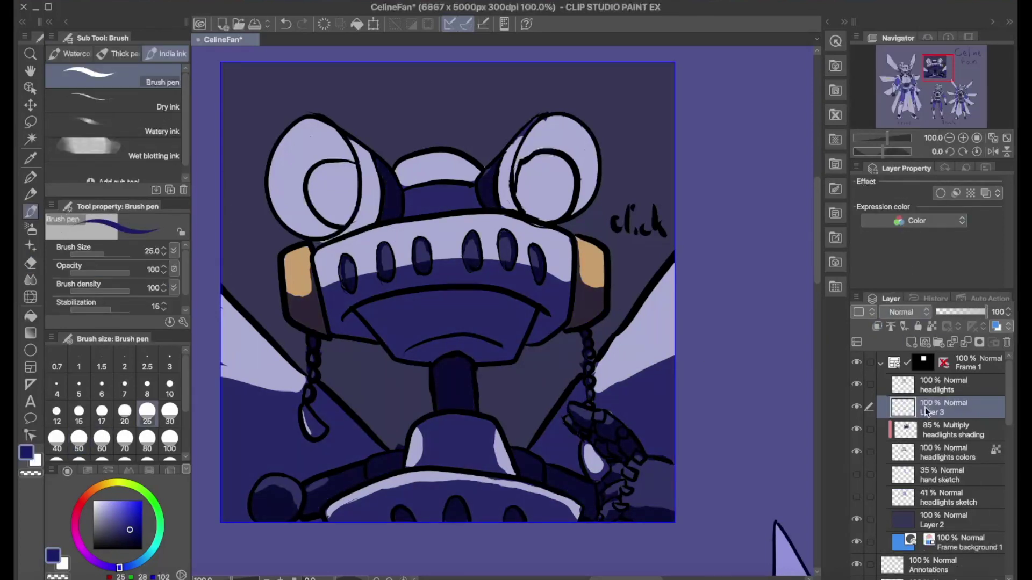
click(79, 438)
key(x)
mouse_move(325, 169)
mouse_down()
mouse_move(349, 172)
mouse_move(331, 207)
mouse_up()
drag(532, 177, 559, 185)
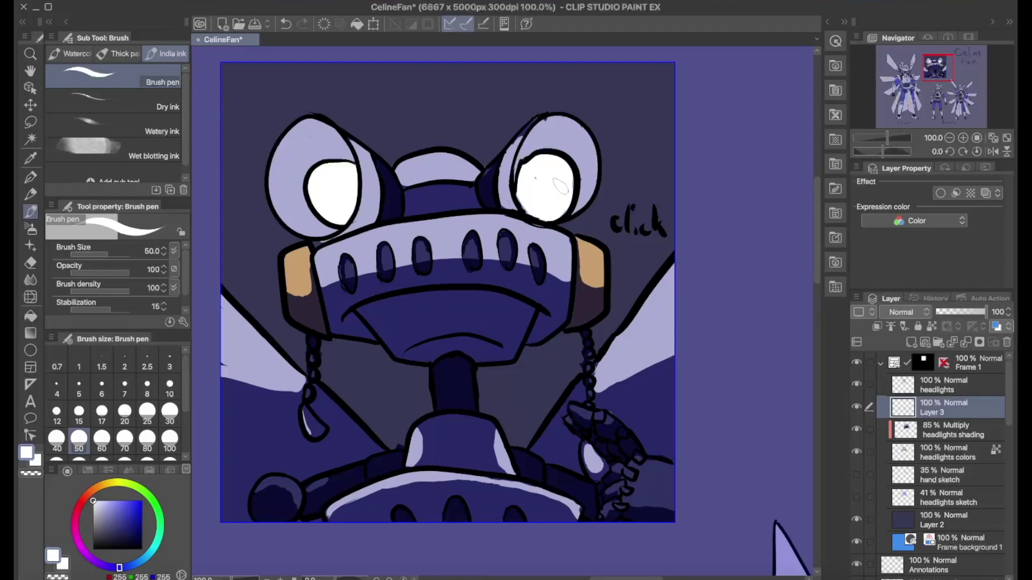
- Spray a soft yellow glow around the inner edges of both white lamps
key(alt+bracketleft)
key(e)
key(alt+bracketright)
key(b)
mouse_move(319, 174)
mouse_down()
mouse_move(310, 199)
mouse_move(339, 217)
mouse_up()
drag(518, 177, 564, 211)
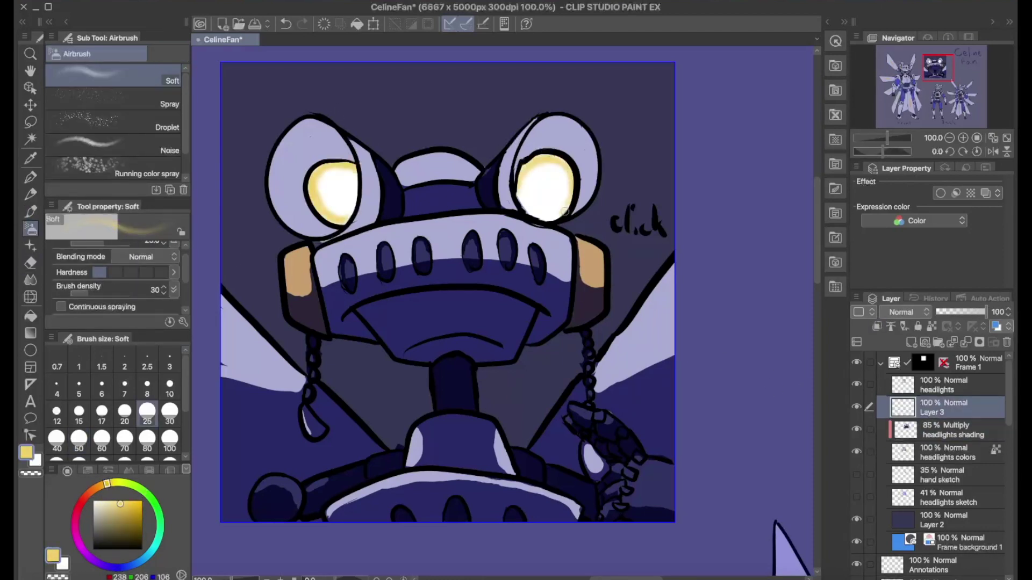
- Enlarge the soft airbrush to 40 and spray yellow glow over the headlight housings, visor top and head dome
key(bracketright)
key(bracketright)
mouse_move(283, 213)
mouse_down()
mouse_move(323, 140)
mouse_move(349, 146)
mouse_up()
mouse_move(530, 151)
mouse_down()
mouse_move(549, 142)
mouse_move(591, 183)
mouse_up()
drag(317, 252, 371, 231)
drag(494, 223, 569, 237)
drag(432, 188, 463, 161)
drag(370, 215, 368, 182)
drag(505, 201, 508, 169)
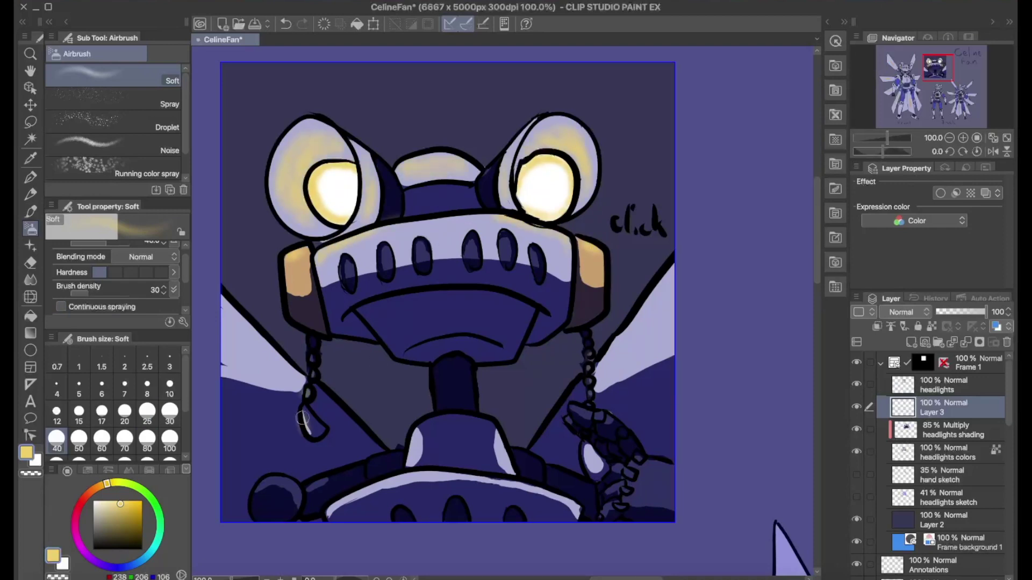
- Spray soft yellow glow over the raised hand and the upper edges of both wing blades, and save the file
drag(575, 414, 661, 470)
drag(602, 314, 640, 366)
drag(229, 311, 291, 371)
key(ctrl+s)
- Recolor the line art around both headlights pale yellow on the headlights layer with the size 50 brush pen, keeping transparent areas locked
key(p)
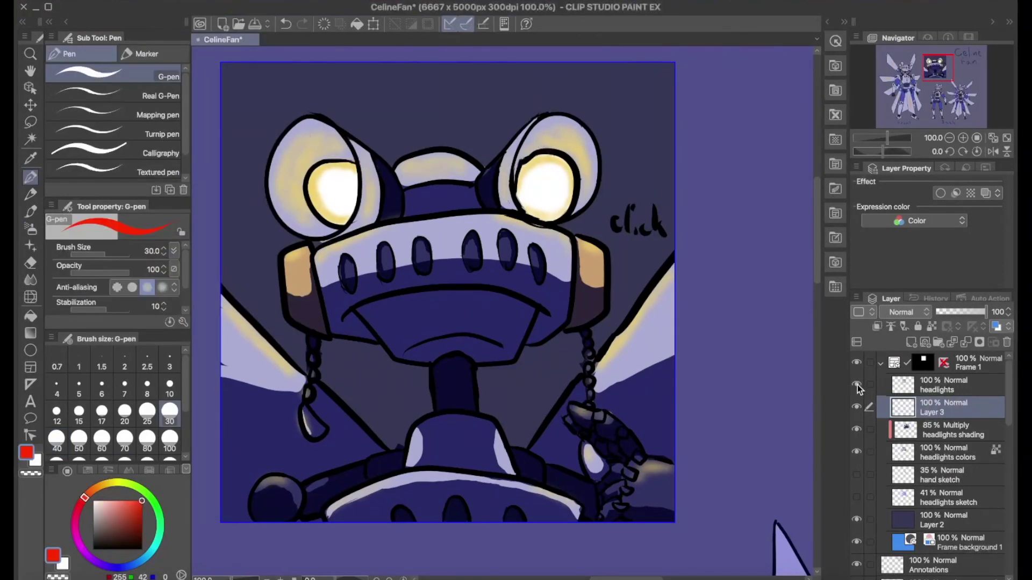
click(941, 385)
key(b)
mouse_move(301, 132)
mouse_down()
mouse_move(355, 226)
mouse_move(318, 114)
mouse_up()
mouse_move(510, 178)
mouse_down()
mouse_move(588, 123)
mouse_move(576, 192)
mouse_up()
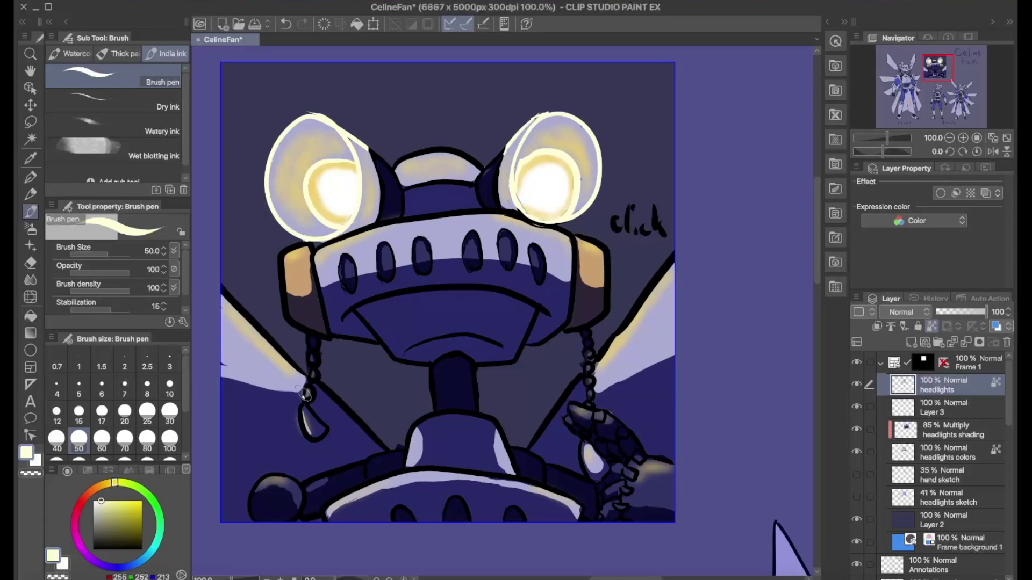
- Recolor the outer lines of both orange side housings and the lower edges of the visor slots pale yellow
drag(311, 243, 281, 287)
drag(579, 240, 607, 285)
drag(505, 263, 537, 282)
mouse_move(340, 272)
mouse_down()
mouse_move(350, 293)
mouse_move(387, 280)
mouse_up()
drag(415, 263, 427, 274)
drag(472, 253, 476, 269)
key(ctrl+z)
key(ctrl+z)
drag(359, 269, 355, 291)
drag(430, 253, 432, 275)
- Recolor the outlines of the neck collar, chest plate, pull-chain pendant and wing blade edges pale yellow
drag(499, 430, 516, 473)
drag(409, 438, 404, 465)
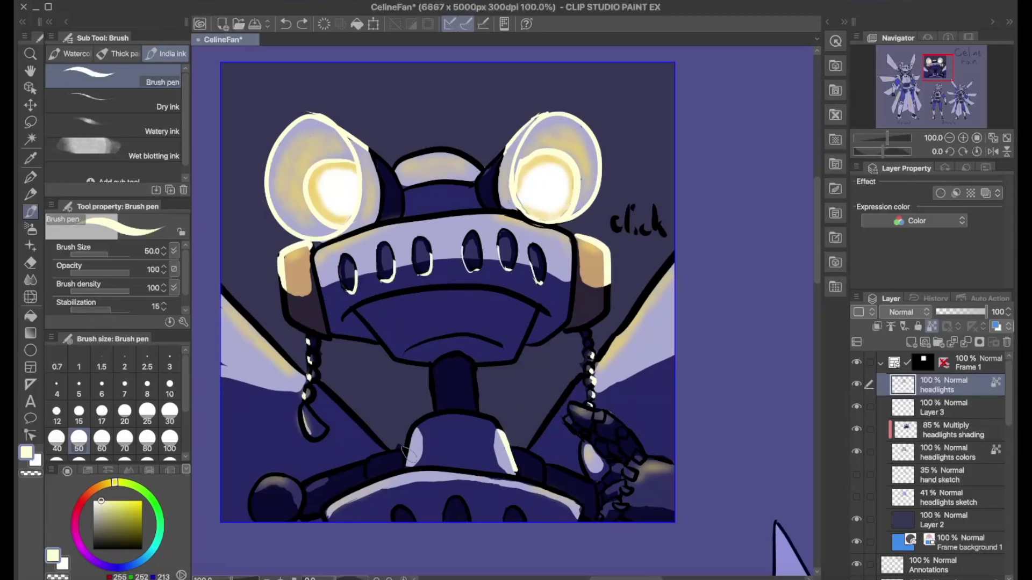
mouse_move(325, 513)
mouse_down()
mouse_move(456, 469)
mouse_move(580, 508)
mouse_up()
drag(303, 411, 311, 438)
drag(597, 366, 675, 253)
drag(226, 290, 304, 376)
- Recolor the line art of the raised hand, the chain below it and the top of the head dome pale yellow
drag(570, 407, 610, 415)
mouse_move(624, 465)
mouse_down()
mouse_move(637, 478)
mouse_move(672, 465)
mouse_move(623, 492)
mouse_up()
mouse_move(605, 486)
mouse_down()
mouse_move(629, 507)
mouse_move(634, 498)
mouse_up()
mouse_move(395, 166)
mouse_down()
mouse_move(430, 150)
mouse_move(484, 169)
mouse_up()
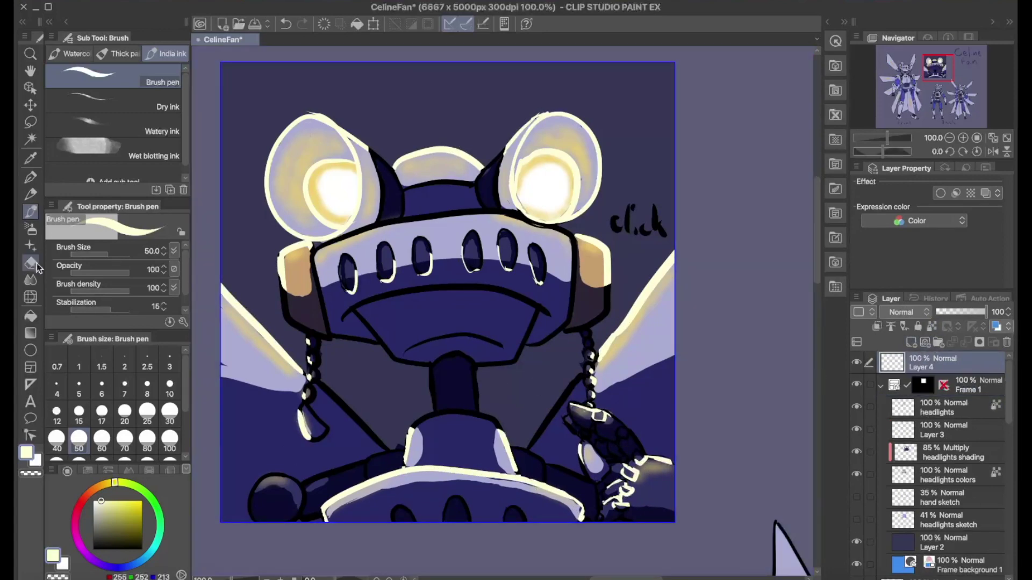
- On a new layer named lights above the frame, fill a large pale yellow circle covering the left headlight
key(ctrl+minus)
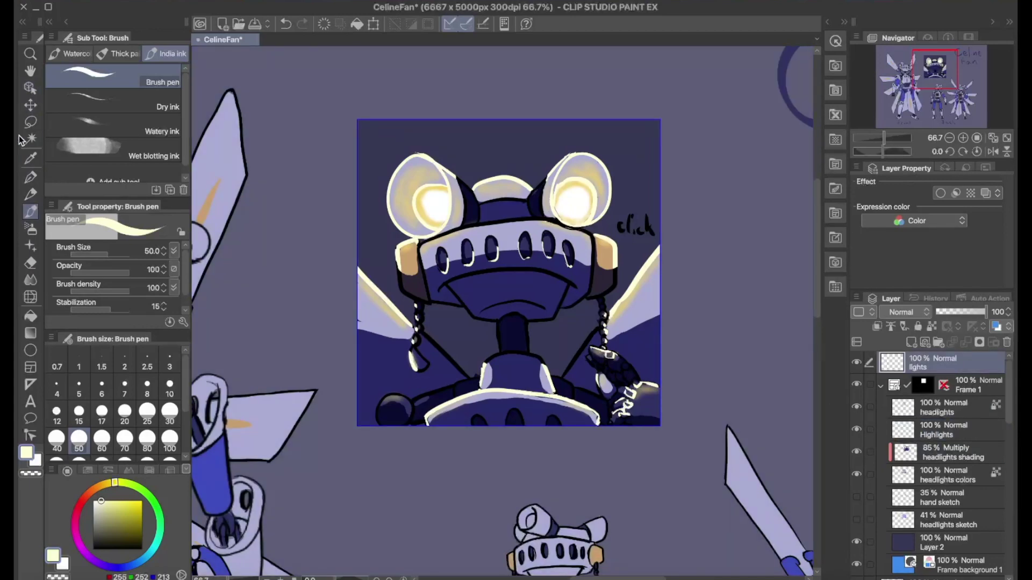
click(31, 122)
mouse_move(262, 90)
mouse_down()
mouse_move(463, 322)
mouse_move(497, 344)
mouse_up()
key(b)
mouse_move(280, 162)
mouse_down()
mouse_move(333, 258)
mouse_move(377, 215)
mouse_up()
key(ctrl+t)
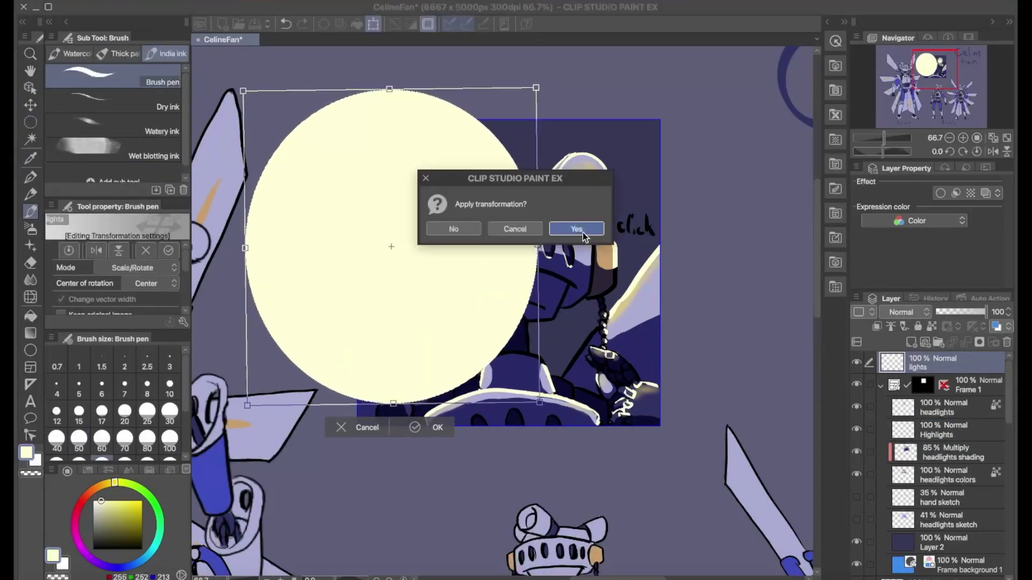
click(575, 235)
- Set the lights layer to Hard light at 35% opacity and center the circle over the left headlight
drag(985, 312, 941, 318)
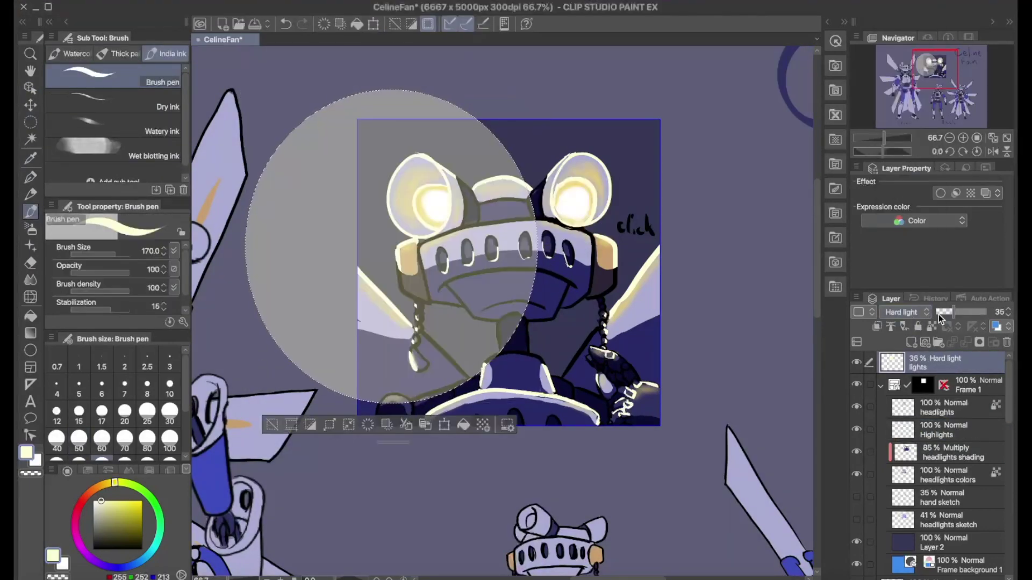
key(ctrl+t)
drag(393, 248, 416, 244)
key(Return)
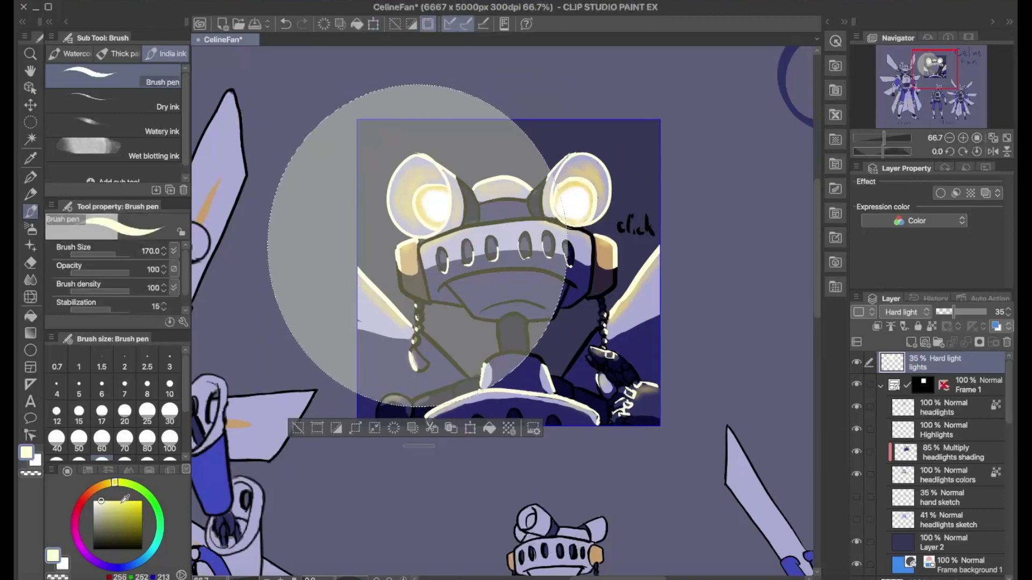
click(31, 228)
click(141, 268)
click(123, 432)
click(170, 438)
click(141, 268)
click(123, 433)
click(141, 267)
click(118, 310)
click(93, 501)
click(141, 267)
click(118, 310)
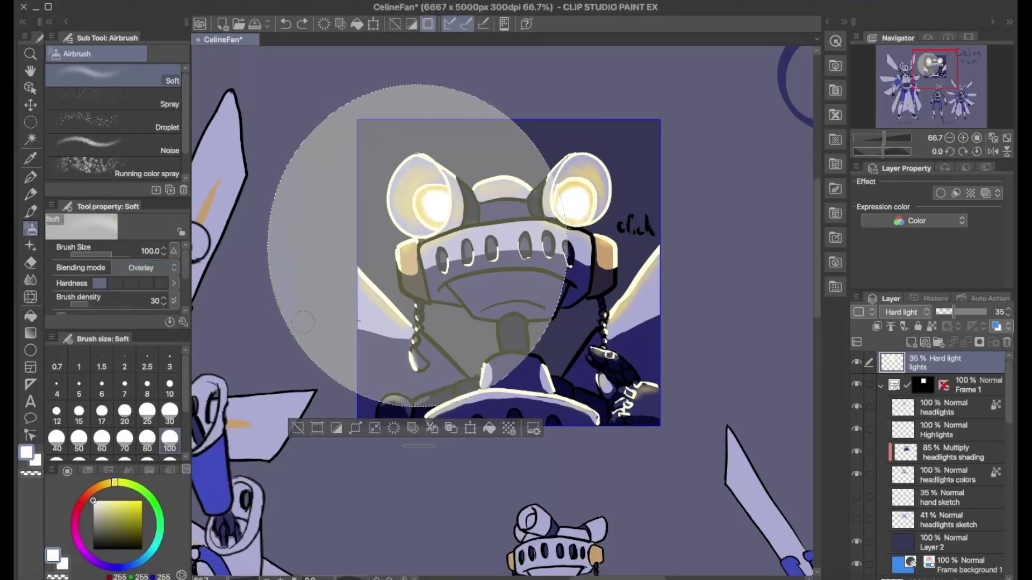
- Clear the selection, duplicate the lights layer and move the copied circle over the right headlight
key(ctrl+d)
right_click(943, 364)
click(823, 332)
key(ctrl+t)
drag(510, 253, 717, 252)
key(Return)
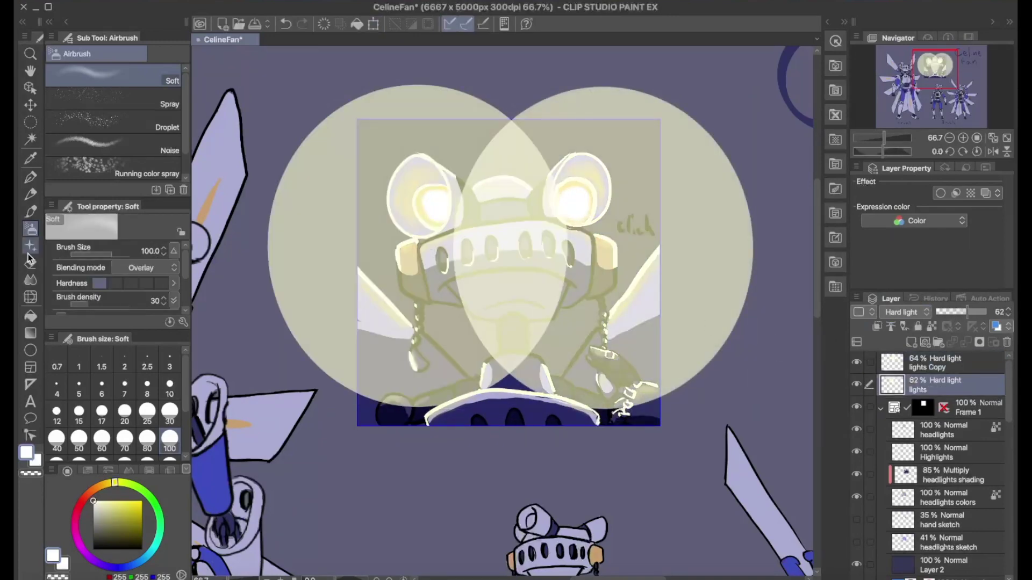
key(e)
drag(354, 242, 435, 231)
key(ctrl+z)
click(113, 89)
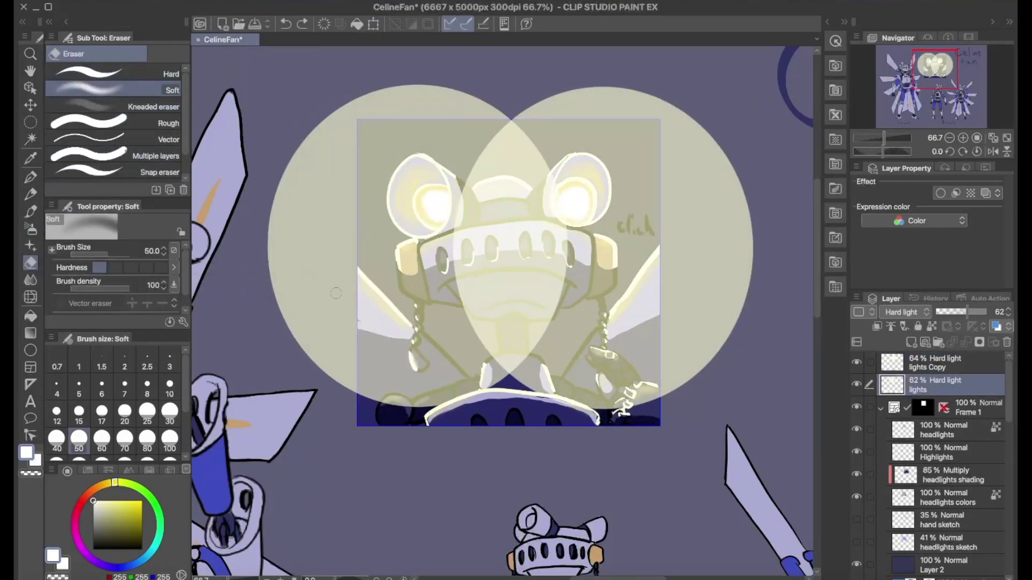
- Set both the lights and lights Copy layers to 43% opacity
ctrl+click(943, 363)
drag(967, 312, 957, 312)
click(113, 107)
scroll(112, 279, down, 1)
click(113, 90)
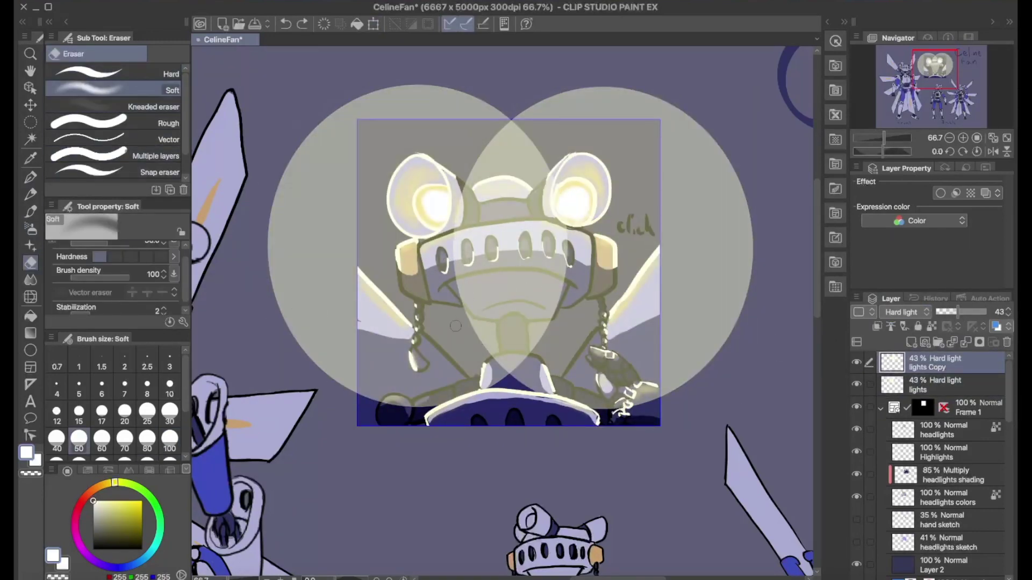
click(113, 106)
- Apply a Spin blur to the right glow circle on the lights Copy layer
click(908, 312)
click(888, 208)
click(419, 2)
click(518, 99)
key(Return)
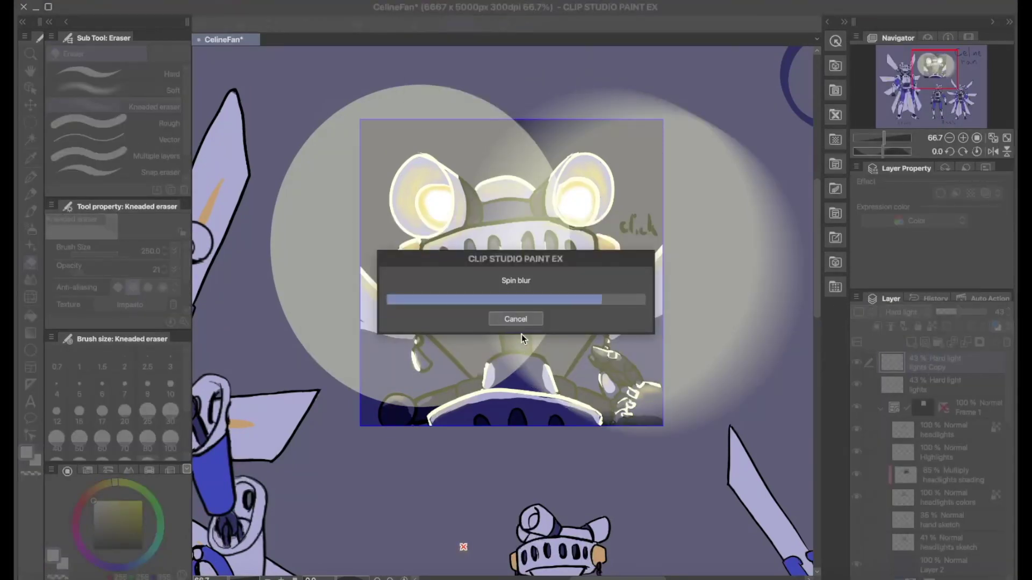
- Apply a Spin blur to the left glow circle on the lights layer and reposition the blurred glow
click(943, 384)
click(419, 2)
click(518, 99)
key(Return)
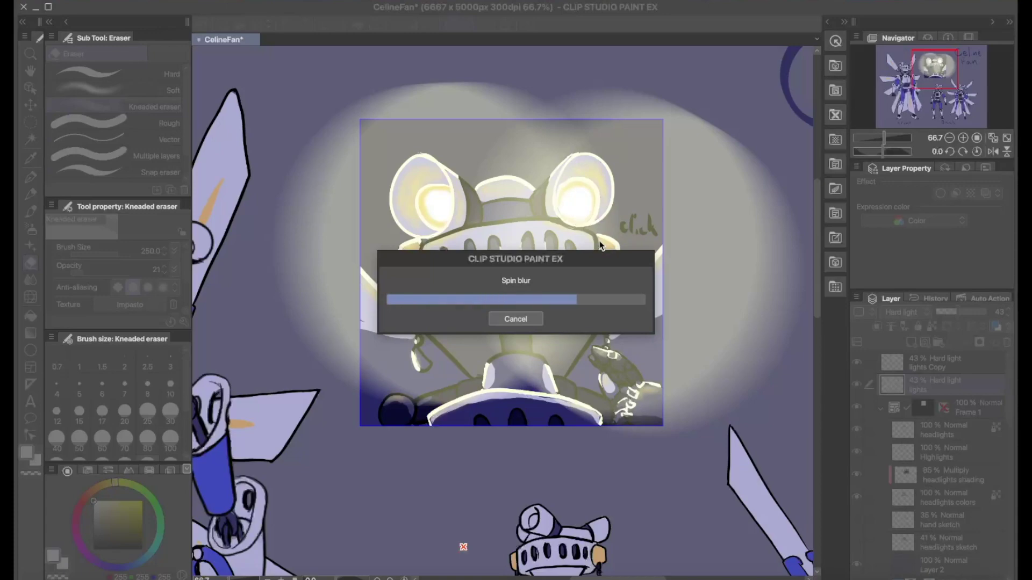
key(ctrl+t)
- Add a raster layer named particles and dot pale yellow specks across the light with the size 20 Charcoal brush
key(ctrl+shift+n)
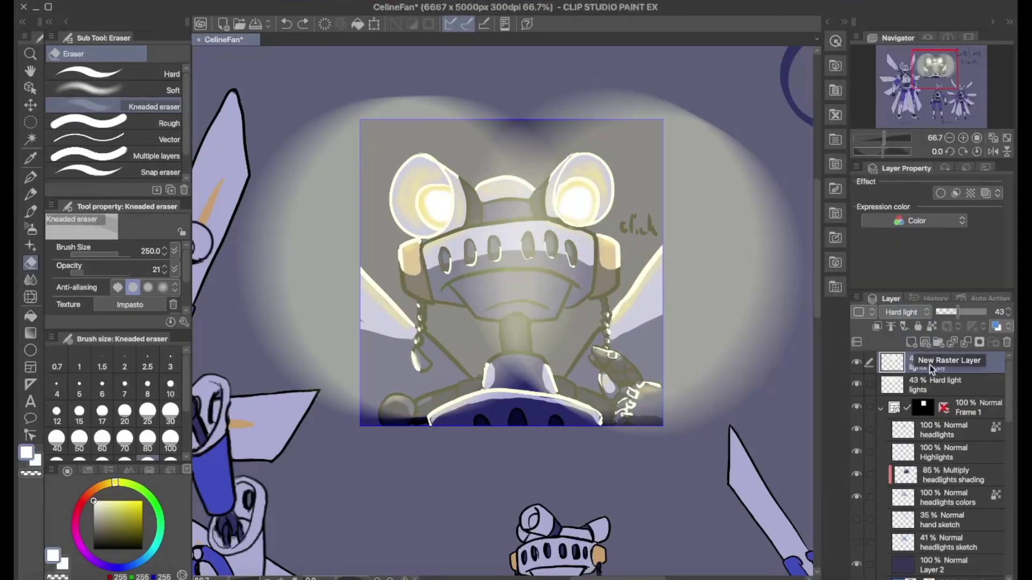
text(particles)
key(Return)
key(p)
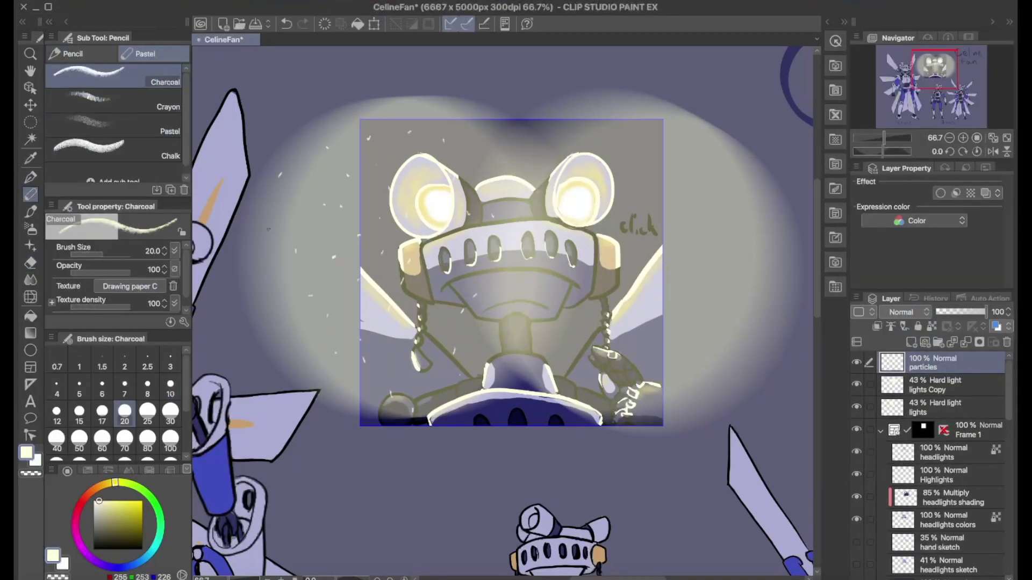
- Apply a diagonal Motion blur of strength 10 in both directions to the particles and set their layer to 46% opacity
click(371, 4)
mouse_move(413, 26)
click(537, 59)
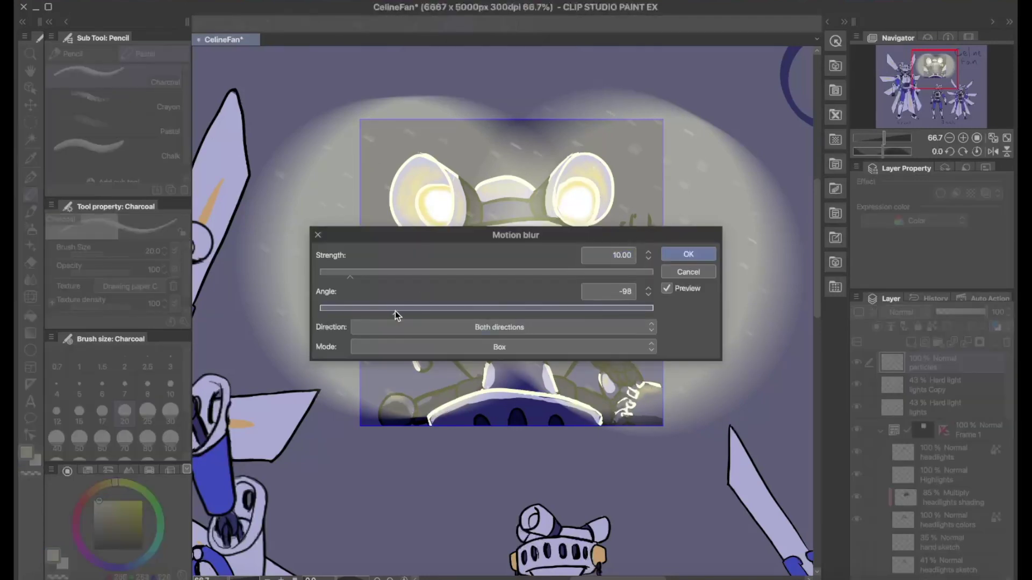
click(684, 253)
click(967, 311)
- Set the lights Copy layer to 38% and the lights layer to 35% opacity, checking the glow against the whole sheet
click(856, 407)
click(856, 384)
click(935, 453)
click(856, 362)
key(p)
click(856, 407)
click(856, 385)
key(ctrl+0)
click(856, 363)
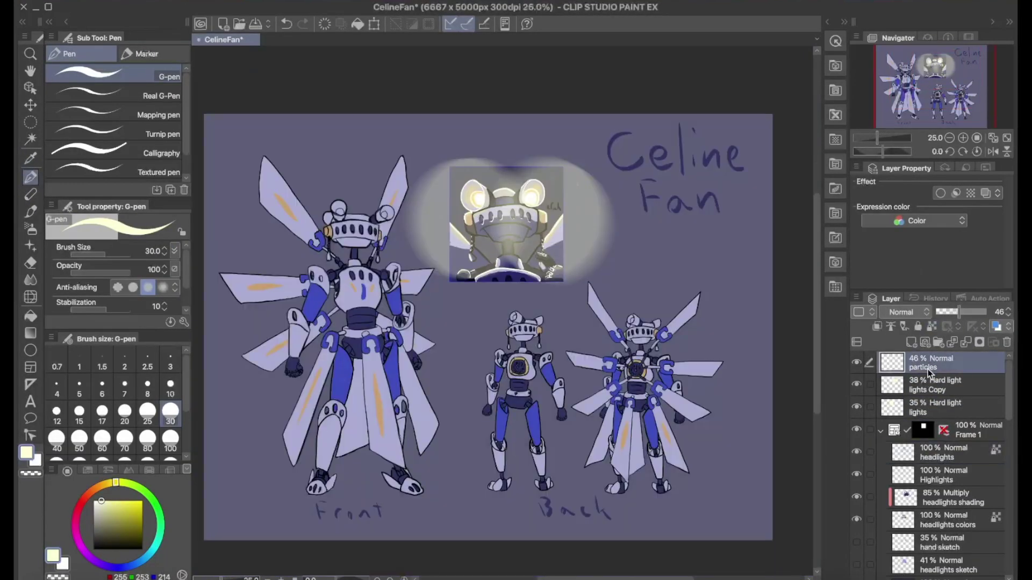
click(906, 371)
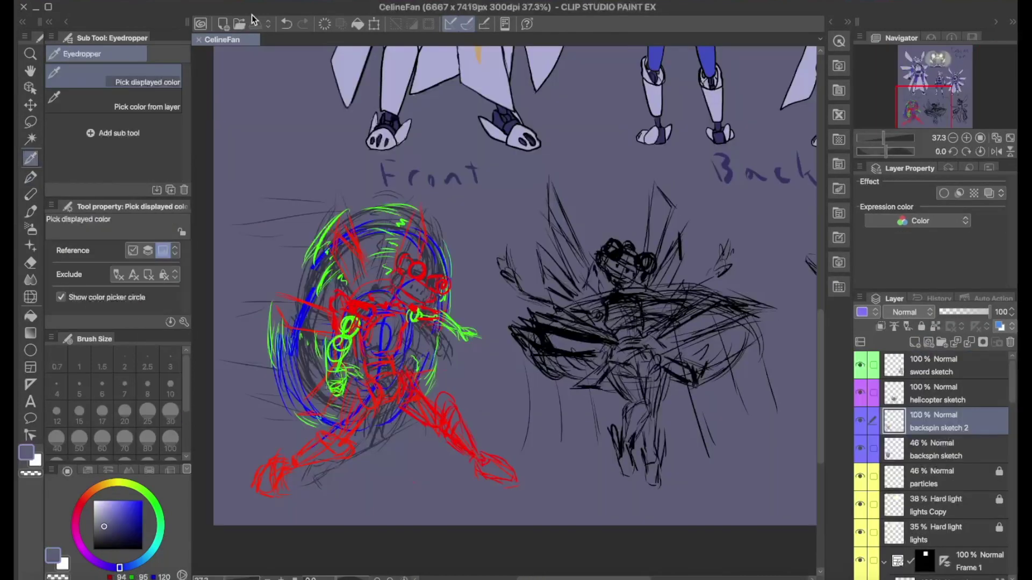
- Add a layer named backspin sketch 3 above backspin sketch 2 and hide the original backspin sketch layer
click(913, 343)
click(860, 477)
double_click(938, 428)
text(backspin sketch 3)
key(Return)
- Lower the backspin sketch 2 layer to 57% opacity as a guide for the black size 30 G-pen
scroll(820, 311, down, 3)
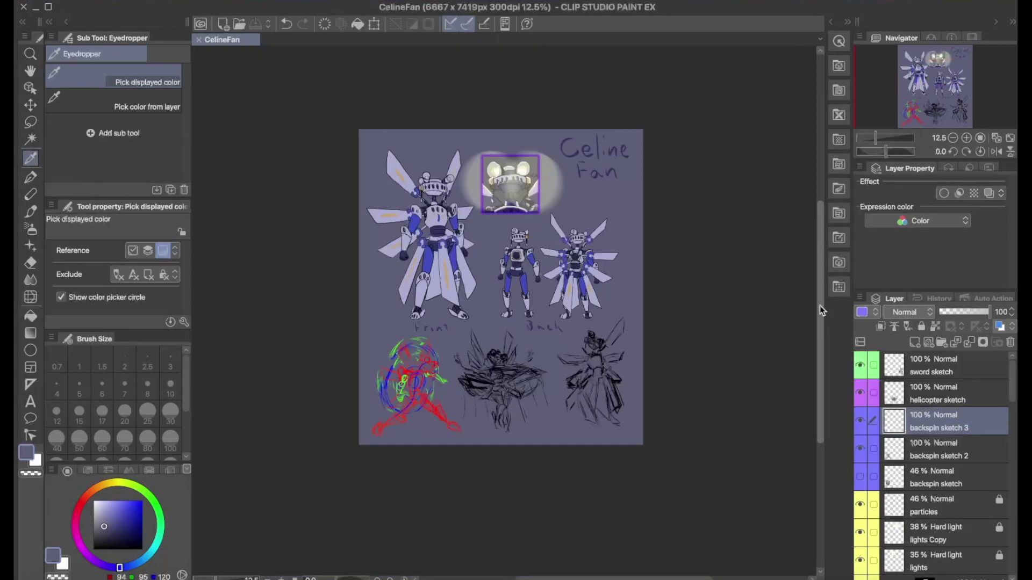
scroll(820, 306, up, 3)
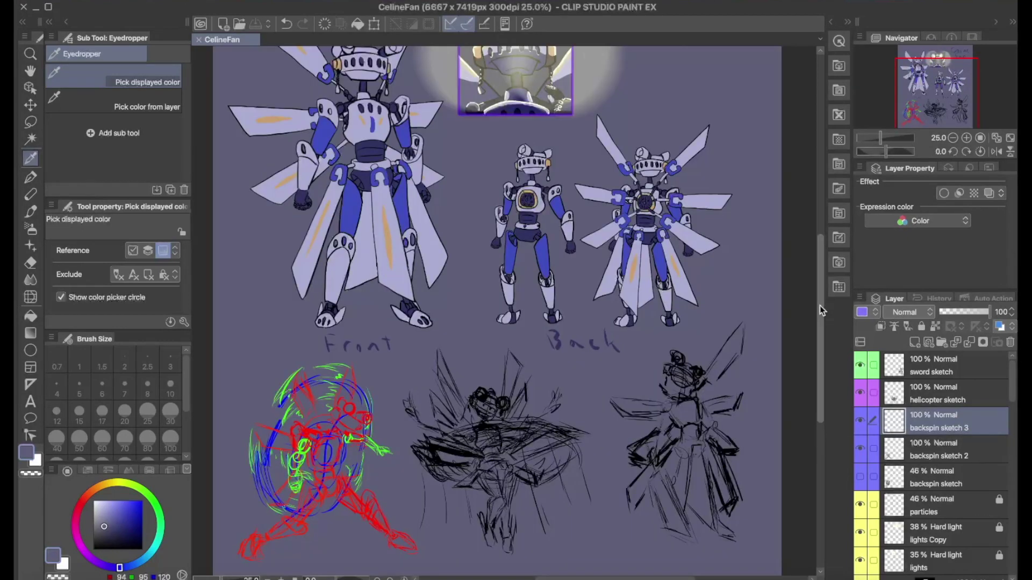
scroll(333, 457, up, 3)
key(p)
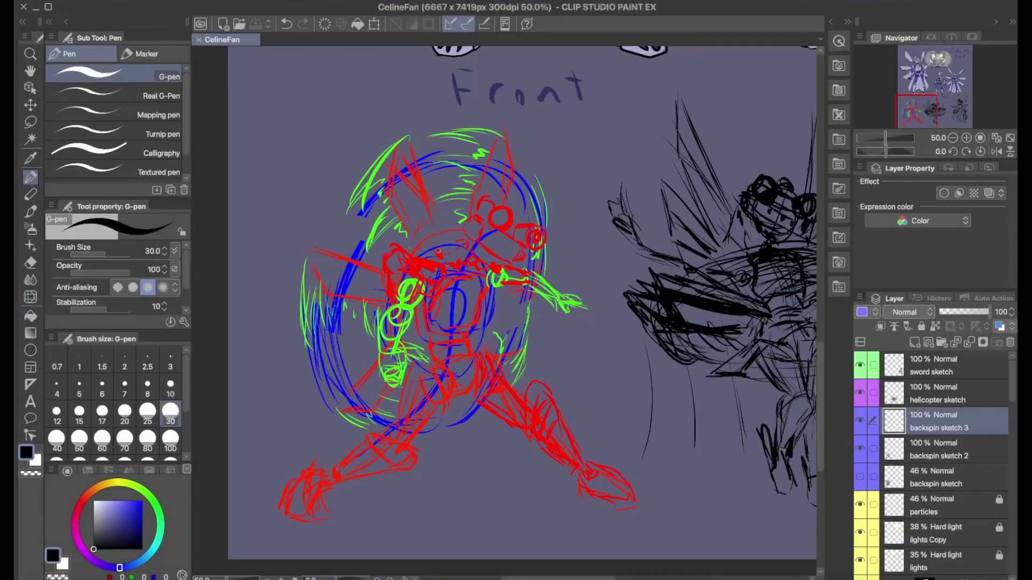
drag(931, 446, 917, 446)
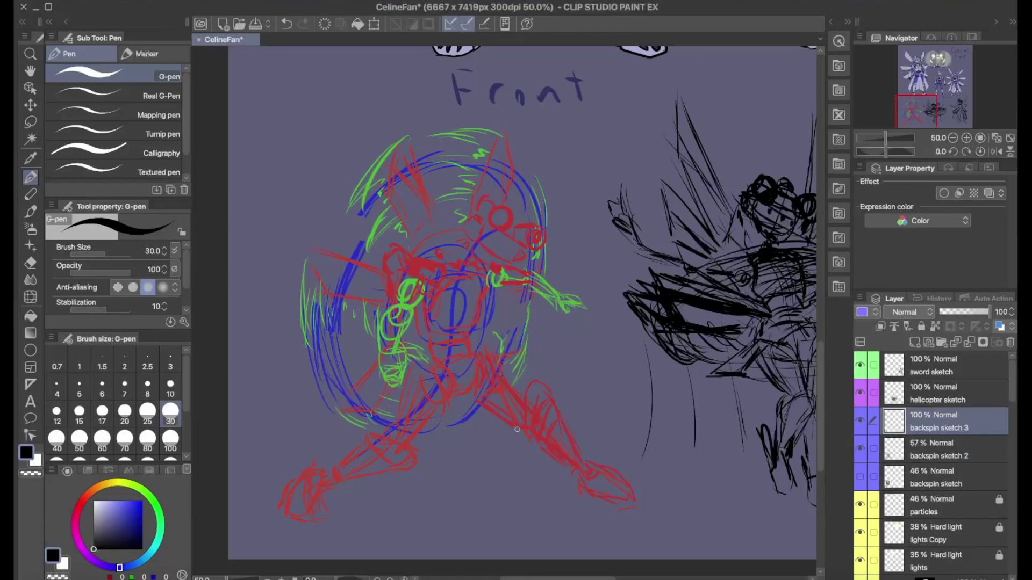
- Sketch the backspin figure's collar, left shoulder and lowered arm with its hand in black over the colored guide
drag(472, 266, 487, 272)
drag(422, 262, 442, 269)
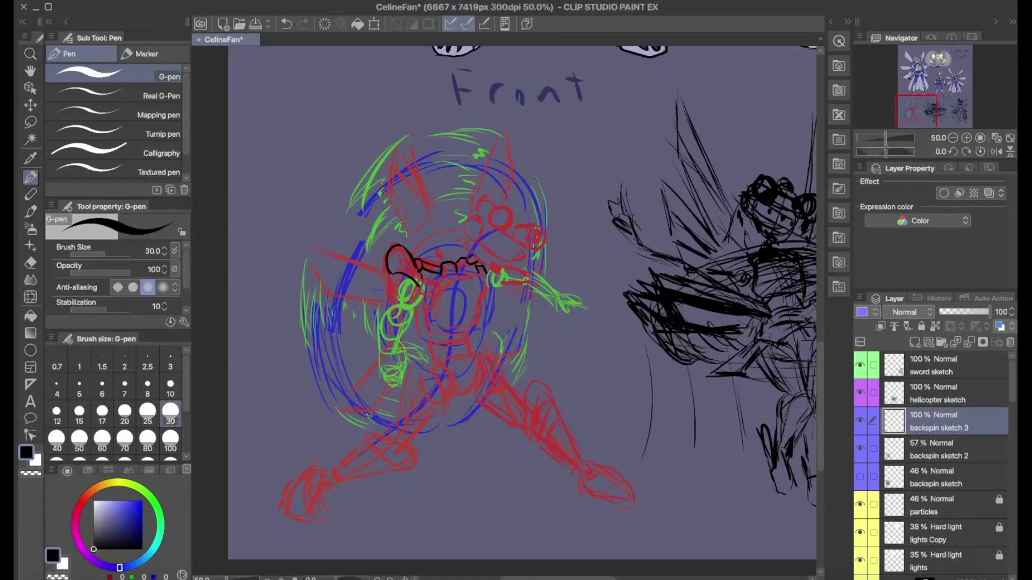
drag(408, 294, 383, 309)
mouse_move(388, 312)
mouse_down()
mouse_move(398, 344)
mouse_move(383, 358)
mouse_up()
key(ctrl+z)
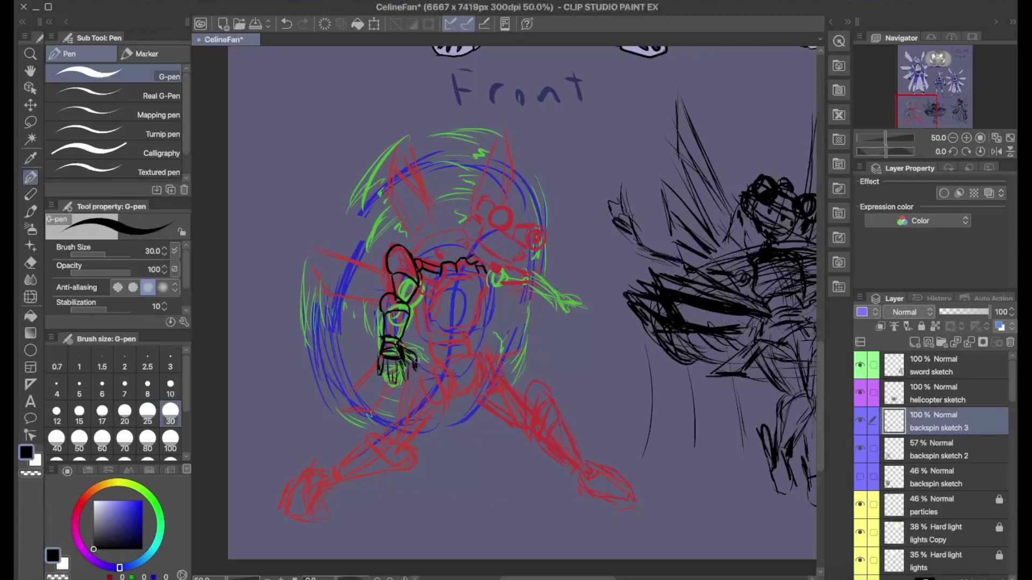
key(ctrl+z)
- Sketch the backspin figure's tilted head with round headlights and visor, and the side of the torso
mouse_move(485, 230)
mouse_down()
mouse_move(503, 215)
mouse_move(520, 251)
mouse_up()
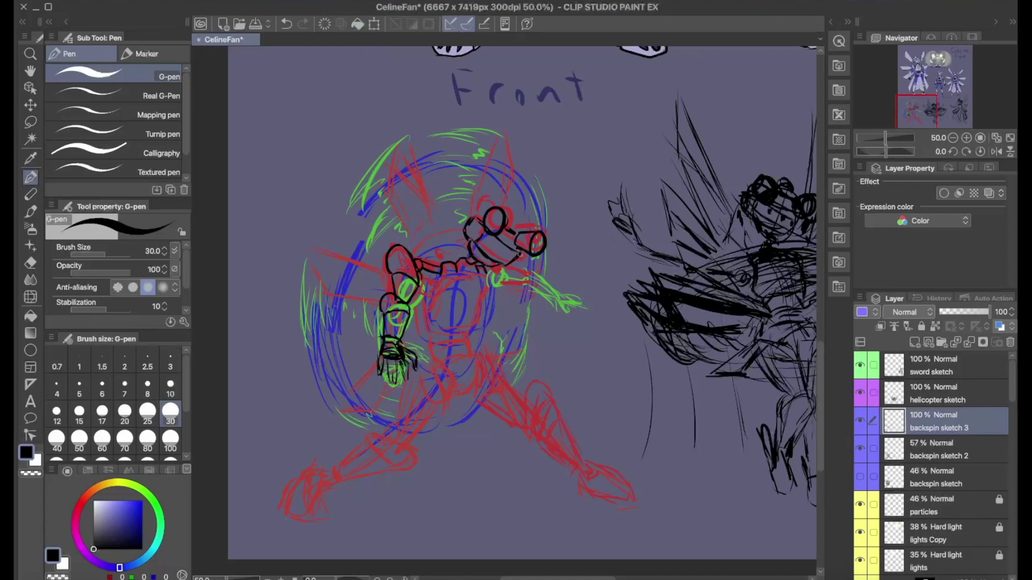
drag(475, 215, 493, 199)
drag(490, 277, 482, 324)
- Sketch the waist, thighs and the skirt blades flaring out from the backspin figure's hips
mouse_move(432, 292)
mouse_down()
mouse_move(445, 330)
mouse_move(480, 357)
mouse_move(430, 358)
mouse_move(482, 337)
mouse_move(540, 481)
mouse_up()
drag(430, 360, 349, 463)
drag(495, 338, 583, 395)
drag(580, 389, 585, 435)
drag(519, 354, 564, 379)
mouse_move(444, 403)
mouse_down()
mouse_move(434, 470)
mouse_move(448, 471)
mouse_up()
drag(430, 365, 378, 457)
- Sketch the lower legs of the backspin figure with knee guards, shins and ankles
drag(419, 398, 390, 473)
mouse_move(376, 452)
mouse_down()
mouse_move(401, 462)
mouse_move(341, 471)
mouse_up()
drag(344, 479, 425, 465)
drag(529, 406, 524, 432)
drag(524, 385, 570, 462)
drag(559, 416, 577, 467)
- Refine the left shoulder joint and sketch the outstretched right arm with its open hand
mouse_move(414, 239)
mouse_down()
mouse_move(398, 293)
mouse_move(438, 288)
mouse_move(476, 301)
mouse_move(422, 269)
mouse_up()
click(30, 263)
key(p)
mouse_move(489, 282)
mouse_down()
mouse_move(537, 274)
mouse_move(505, 281)
mouse_up()
mouse_move(529, 261)
mouse_down()
mouse_move(551, 292)
mouse_move(572, 298)
mouse_up()
drag(562, 293, 593, 309)
mouse_move(414, 280)
mouse_down()
mouse_move(379, 336)
mouse_move(403, 303)
mouse_up()
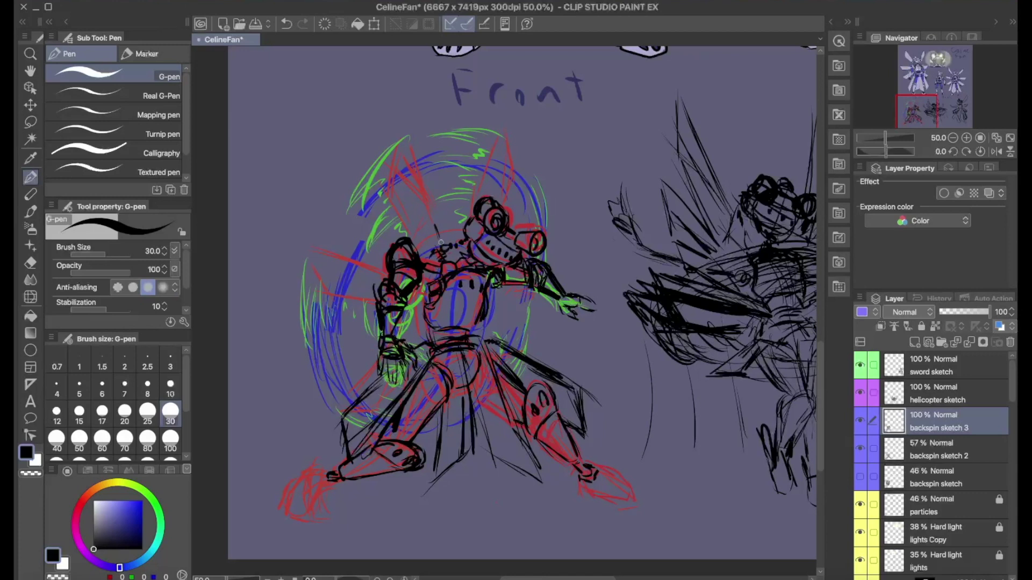
- Sketch the upper fan blades behind the head with curved spin motion lines around them
drag(408, 136, 355, 217)
drag(411, 139, 441, 239)
drag(394, 161, 363, 250)
drag(516, 132, 449, 177)
drag(489, 131, 432, 156)
mouse_move(482, 151)
mouse_down()
mouse_move(433, 165)
mouse_move(430, 203)
mouse_up()
drag(543, 179, 532, 222)
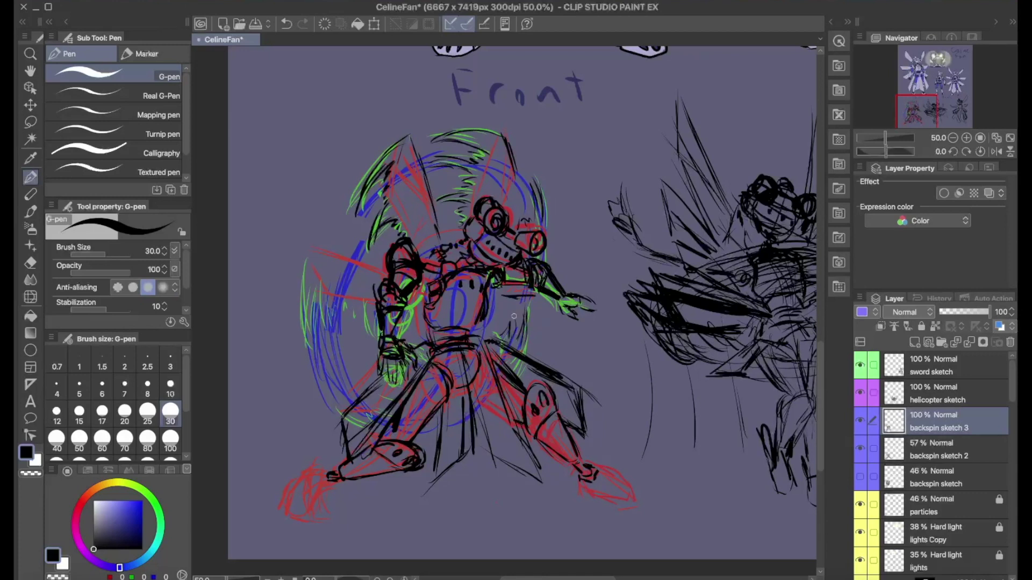
- Sketch the left side fan blade and curved spin motion lines down the figure's left side
drag(376, 258, 311, 246)
drag(314, 252, 301, 343)
drag(371, 290, 358, 339)
drag(376, 360, 334, 402)
drag(323, 312, 299, 382)
drag(371, 299, 361, 352)
drag(384, 153, 328, 241)
drag(437, 166, 430, 203)
- Sketch both feet of the backspin figure and finish the skirt blade lines
drag(436, 423, 436, 558)
drag(436, 376, 447, 344)
mouse_move(344, 416)
mouse_down()
mouse_move(303, 492)
mouse_move(347, 456)
mouse_up()
drag(570, 443, 597, 454)
drag(606, 430, 612, 459)
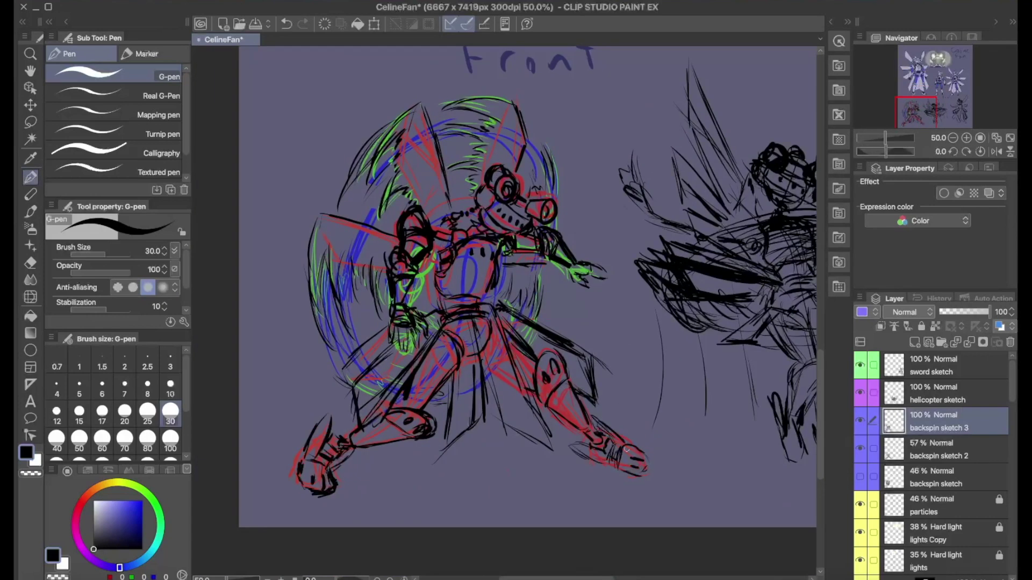
- Hide the backspin sketch 2 guide layer and strengthen the torso outlines on the new sketch
click(859, 448)
drag(430, 252, 430, 298)
drag(489, 258, 486, 301)
drag(441, 263, 446, 288)
key(e)
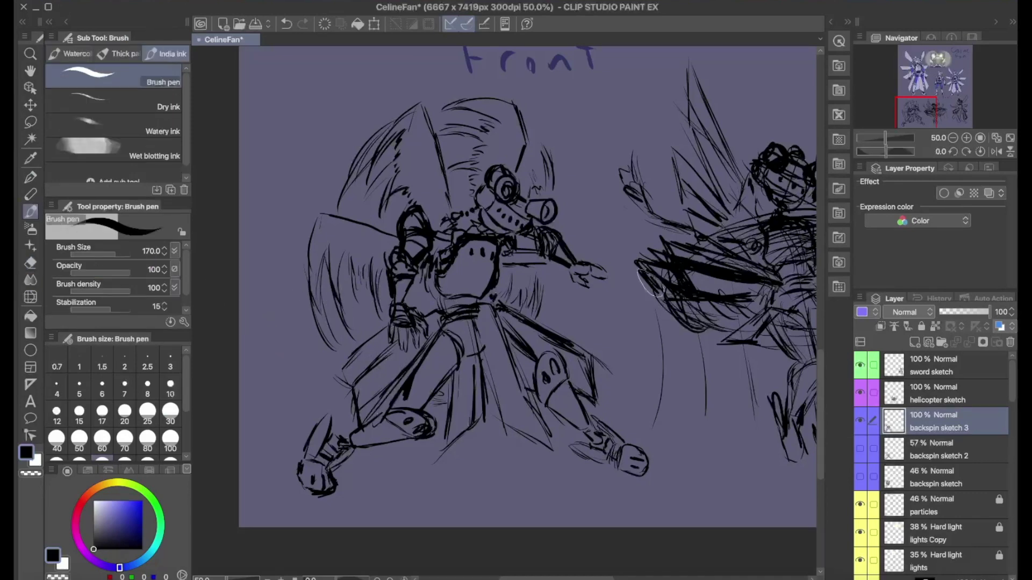
- Add a layer beneath backspin sketch 3 and paint the central skirt blade light lavender with the Brush pen at size 80
click(915, 342)
click(102, 441)
click(936, 449)
key(b)
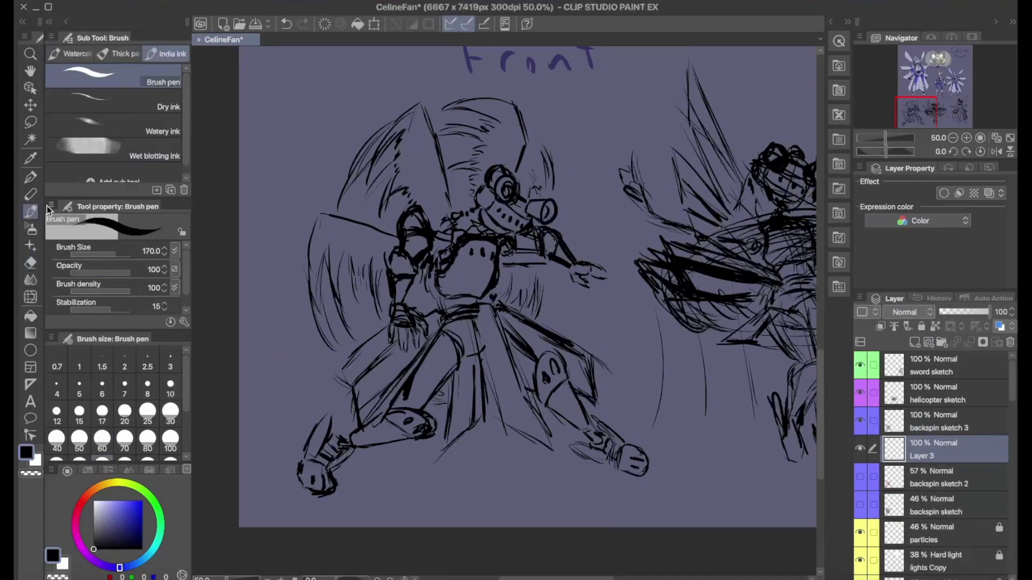
scroll(483, 269, up, 2)
click(147, 441)
drag(478, 338, 545, 473)
drag(508, 398, 540, 463)
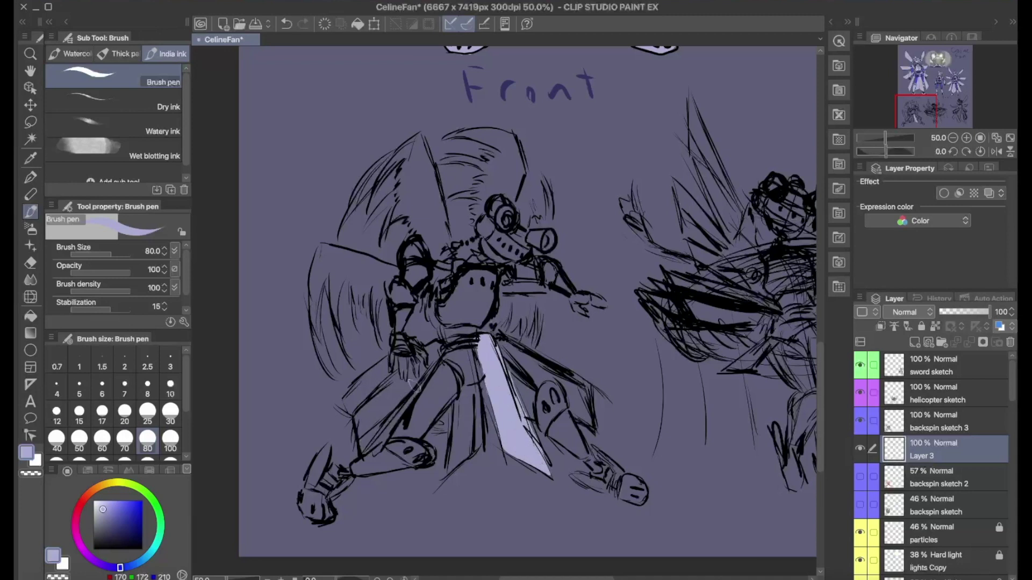
- Fill the outer skirt blades, lower legs and feet of the backspin figure with light lavender
drag(430, 350, 365, 440)
mouse_move(505, 344)
mouse_down()
mouse_move(586, 430)
mouse_move(586, 456)
mouse_up()
drag(577, 478, 645, 497)
drag(602, 462, 639, 497)
mouse_move(327, 446)
mouse_down()
mouse_move(306, 505)
mouse_move(344, 515)
mouse_up()
drag(354, 473, 430, 446)
drag(344, 414, 408, 349)
- Fill the backspin figure's left and upper fan blades and its head with light lavender
mouse_move(323, 247)
mouse_down()
mouse_move(312, 317)
mouse_move(350, 260)
mouse_move(349, 317)
mouse_move(376, 269)
mouse_move(408, 323)
mouse_up()
drag(553, 268, 511, 242)
drag(495, 199, 548, 242)
mouse_move(349, 221)
mouse_down()
mouse_move(414, 148)
mouse_move(432, 191)
mouse_up()
mouse_move(416, 252)
mouse_down()
mouse_move(446, 140)
mouse_move(518, 170)
mouse_move(446, 194)
mouse_up()
drag(500, 177, 457, 226)
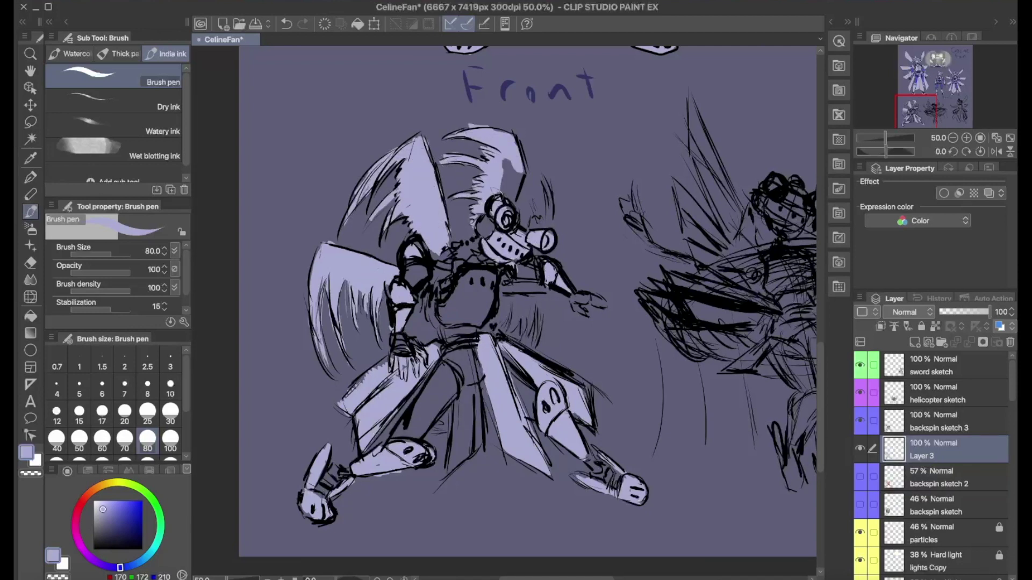
- Fill the remaining spin lines, the inner skirt blade and the chest plate of the backspin figure with light lavender
drag(524, 162, 491, 199)
drag(551, 182, 537, 231)
drag(543, 280, 499, 296)
drag(540, 327, 531, 352)
drag(541, 309, 529, 333)
drag(540, 309, 502, 342)
mouse_move(476, 408)
mouse_down()
mouse_move(452, 470)
mouse_move(457, 454)
mouse_up()
drag(484, 386, 456, 438)
drag(489, 295, 443, 325)
drag(495, 271, 449, 314)
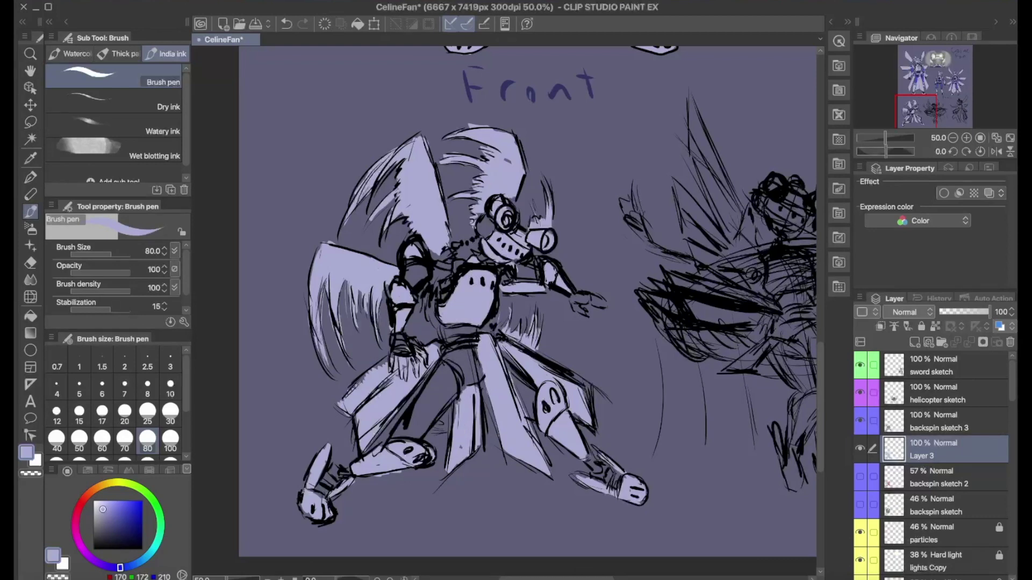
- Paint saturated blue on the backspin figure's thighs, upper arms and skirt blade bases
scroll(527, 301, up, 3)
scroll(527, 301, down, 2)
click(126, 513)
mouse_move(425, 451)
mouse_down()
mouse_move(446, 401)
mouse_move(417, 457)
mouse_up()
drag(507, 390, 532, 427)
drag(408, 293, 425, 307)
drag(516, 291, 540, 301)
drag(425, 371, 446, 384)
mouse_move(476, 362)
mouse_down()
mouse_move(497, 384)
mouse_move(519, 383)
mouse_move(515, 408)
mouse_up()
- Add light orange accents to the backspin figure's fan blades, skirt blades and the side of its head
scroll(526, 301, up, 2)
scroll(527, 301, up, 5)
scroll(526, 301, down, 6)
click(98, 487)
click(115, 512)
drag(388, 364, 401, 376)
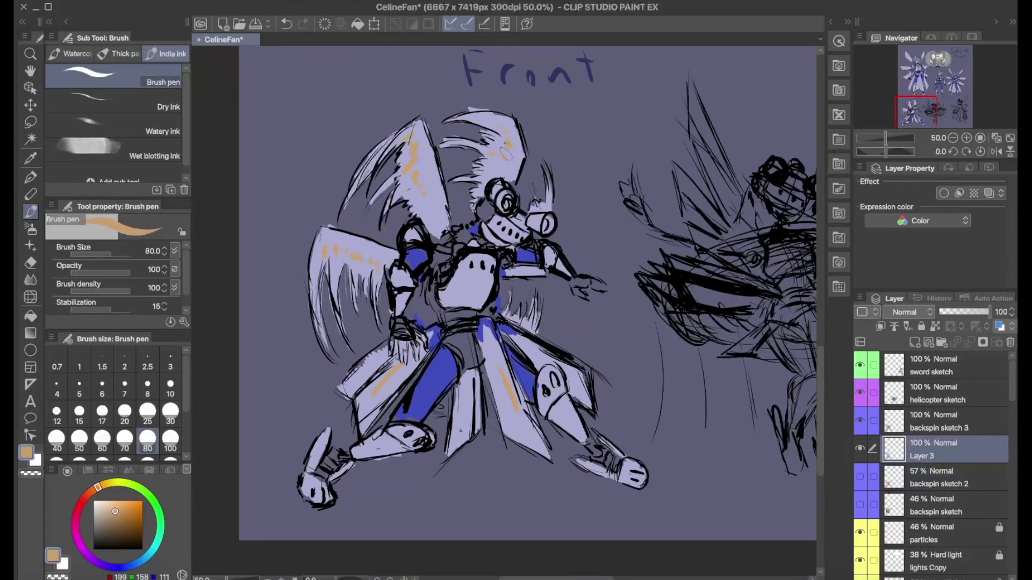
drag(479, 202, 492, 220)
- Paint the backspin figure's waist and torso joints dark navy
click(119, 567)
click(118, 530)
scroll(527, 301, up, 2)
scroll(444, 207, down, 6)
drag(442, 248, 481, 303)
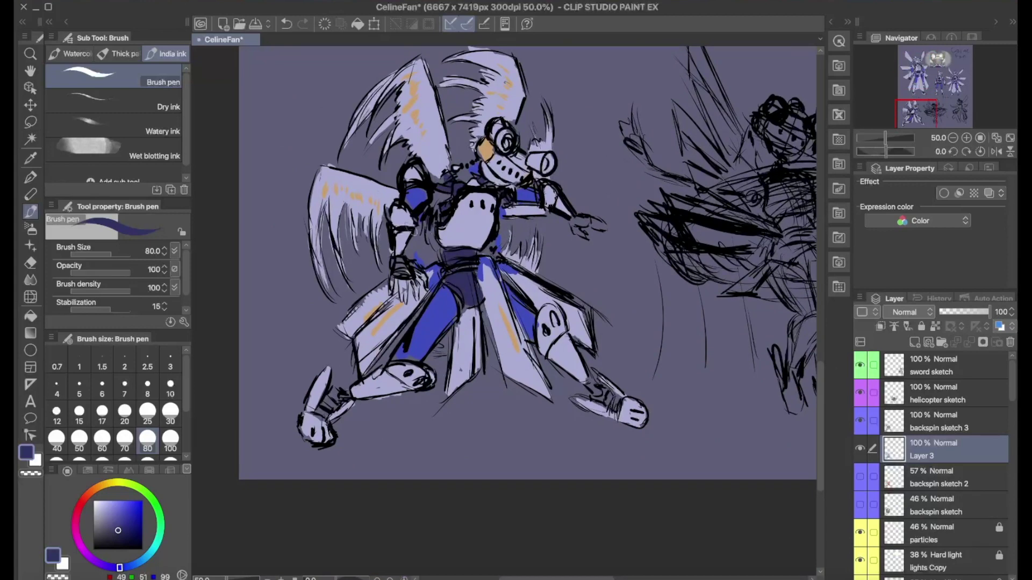
- Add sampled blue to the base of the upper fan blade and paint both hands dark navy
alt+click(420, 301)
drag(446, 145, 427, 180)
alt+click(459, 280)
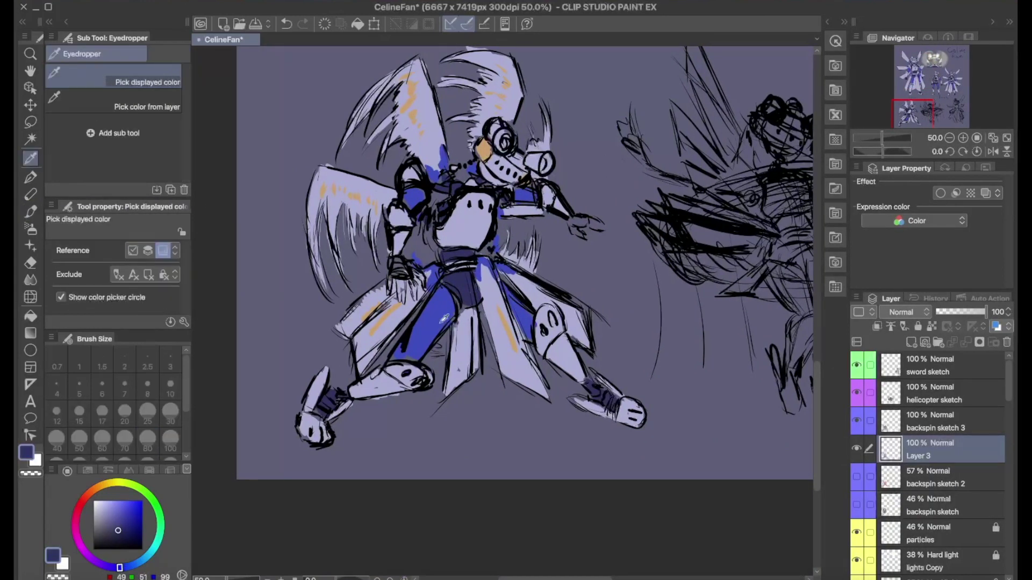
scroll(524, 304, up, 5)
drag(400, 354, 424, 381)
drag(570, 301, 602, 317)
- Draw thin lavender speed lines trailing behind the backspin figure with the G-pen at size 30
key(p)
drag(344, 425, 266, 440)
drag(309, 468, 277, 505)
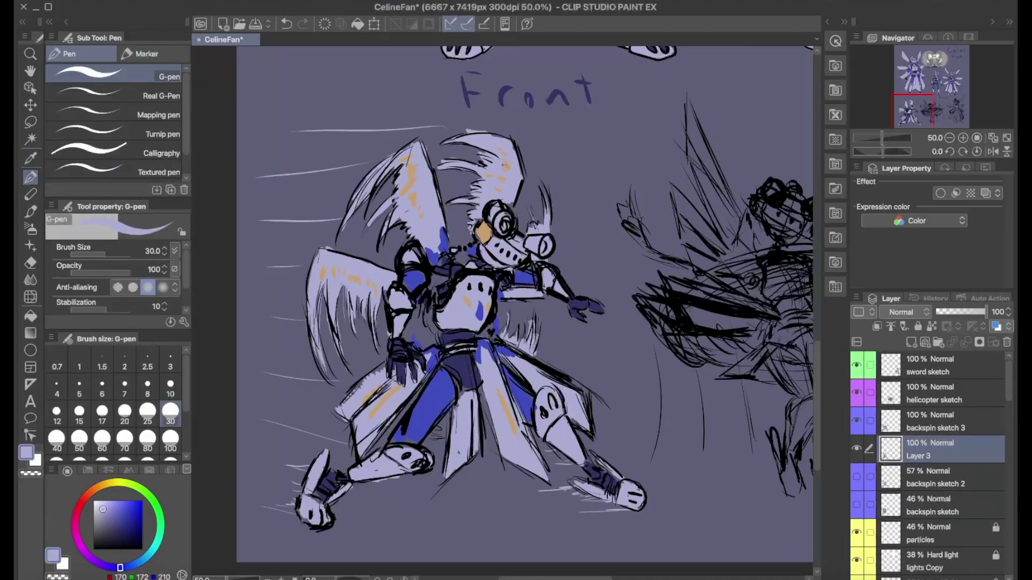
- Rename the colour layer "backspin colors"
scroll(503, 304, right, 10)
double_click(918, 456)
text(backspin colors)
key(Return)
click(157, 3)
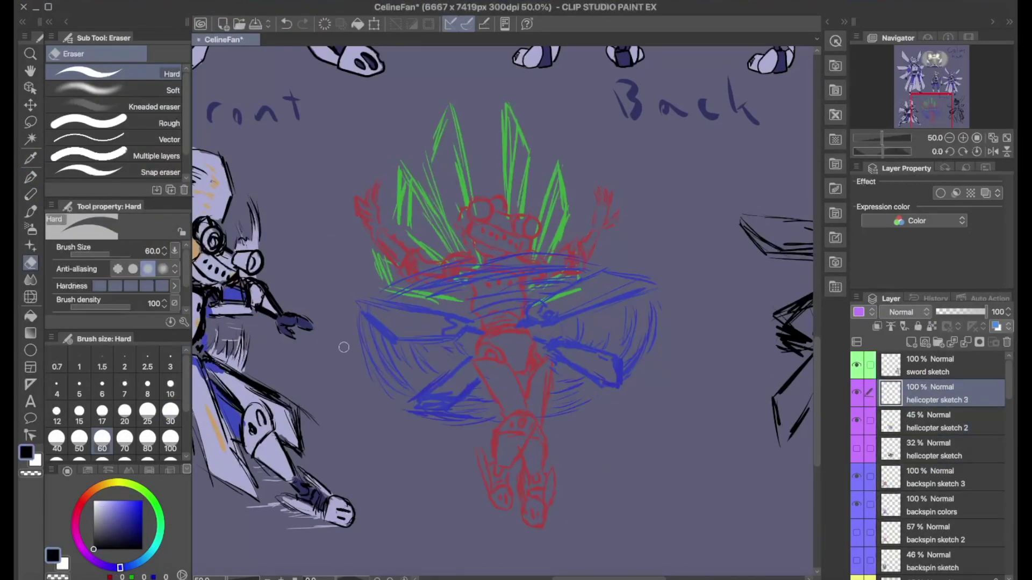
- Ink the left spinning blade with feathered motion lines on the helicopter sketch 3 layer
drag(379, 306, 370, 398)
mouse_move(376, 325)
mouse_down()
mouse_move(385, 371)
mouse_move(462, 349)
mouse_move(482, 327)
mouse_up()
drag(359, 297, 468, 317)
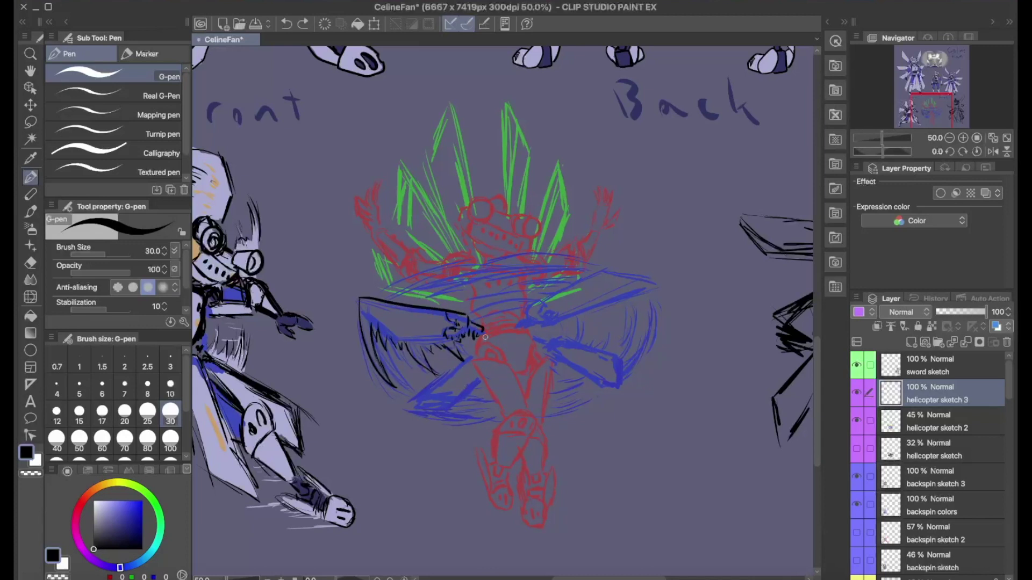
- Ink the helicopter figure's legs, knees and feet over the red guide, continuing up into the hips and waist
drag(512, 370, 523, 409)
drag(474, 360, 504, 417)
drag(497, 425, 526, 427)
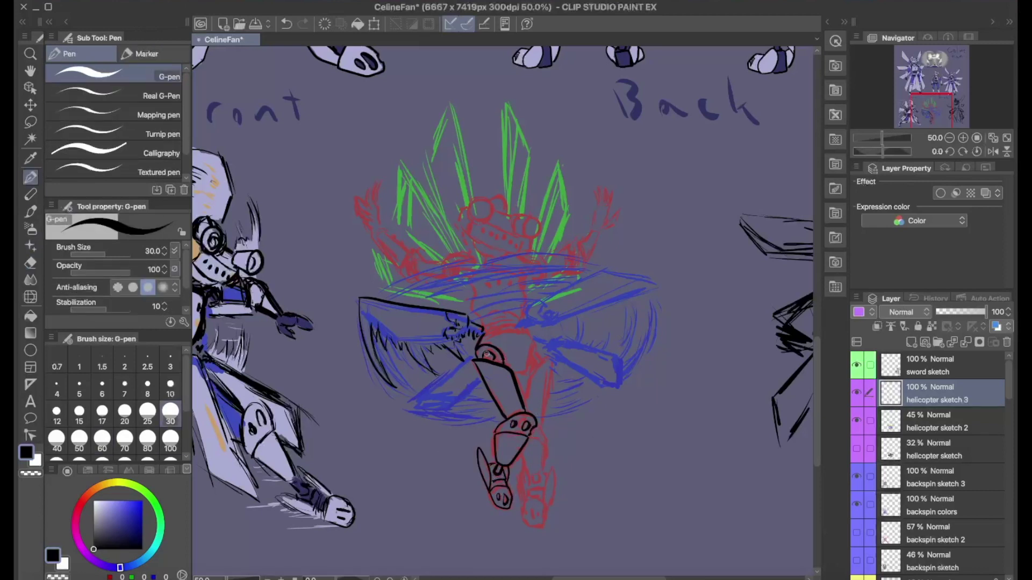
mouse_move(534, 361)
mouse_down()
mouse_move(529, 376)
mouse_move(544, 397)
mouse_up()
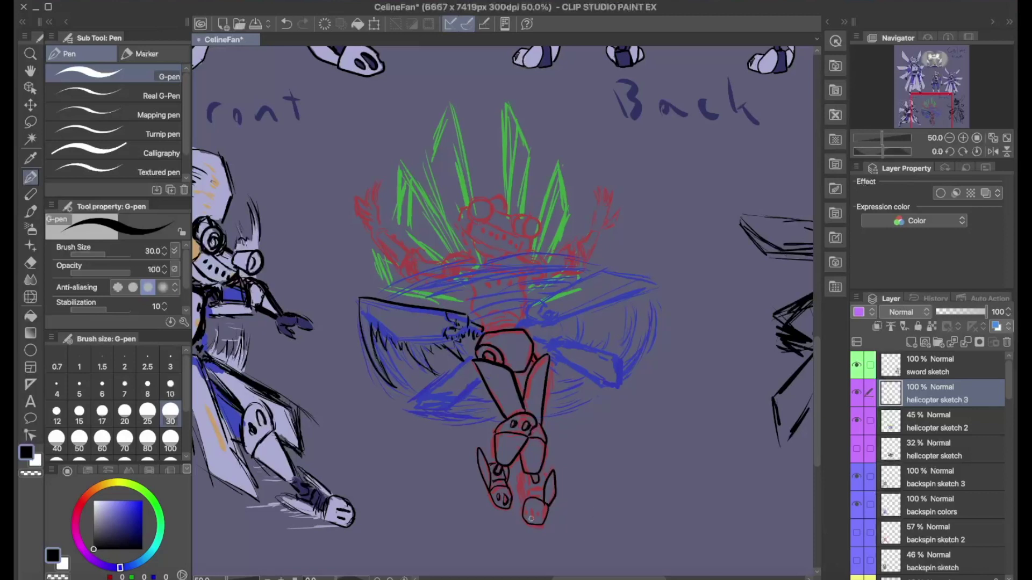
key(ctrl+z)
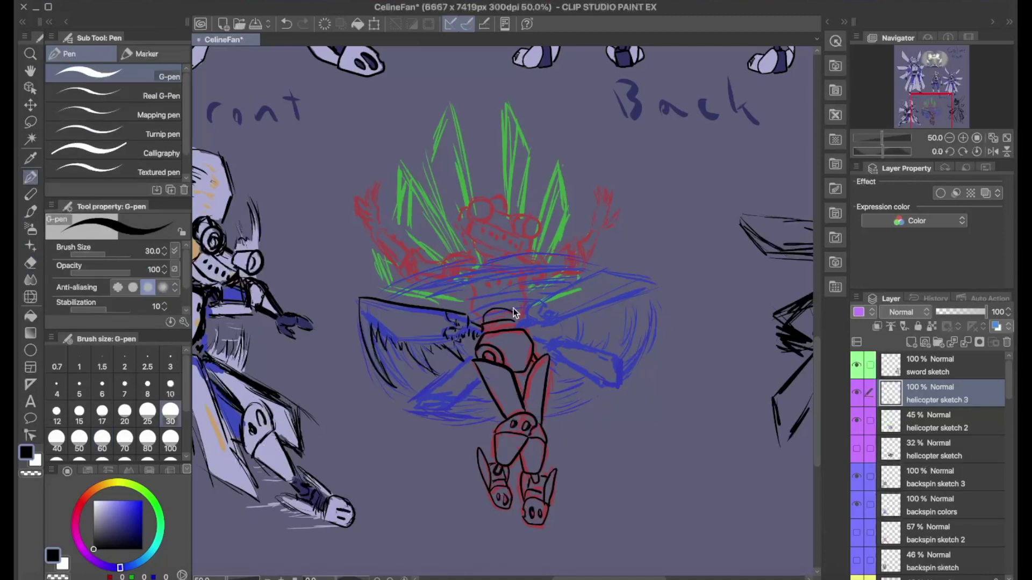
- Ink the curved spin lines around the waist and the sweeping upper right blade, redoing the misplaced strokes
mouse_move(465, 308)
mouse_down()
mouse_move(574, 279)
mouse_move(389, 287)
mouse_up()
key(ctrl+z)
mouse_move(653, 282)
mouse_down()
mouse_move(506, 249)
mouse_move(389, 289)
mouse_up()
key(ctrl+z)
mouse_move(652, 284)
mouse_down()
mouse_move(473, 251)
mouse_move(568, 271)
mouse_up()
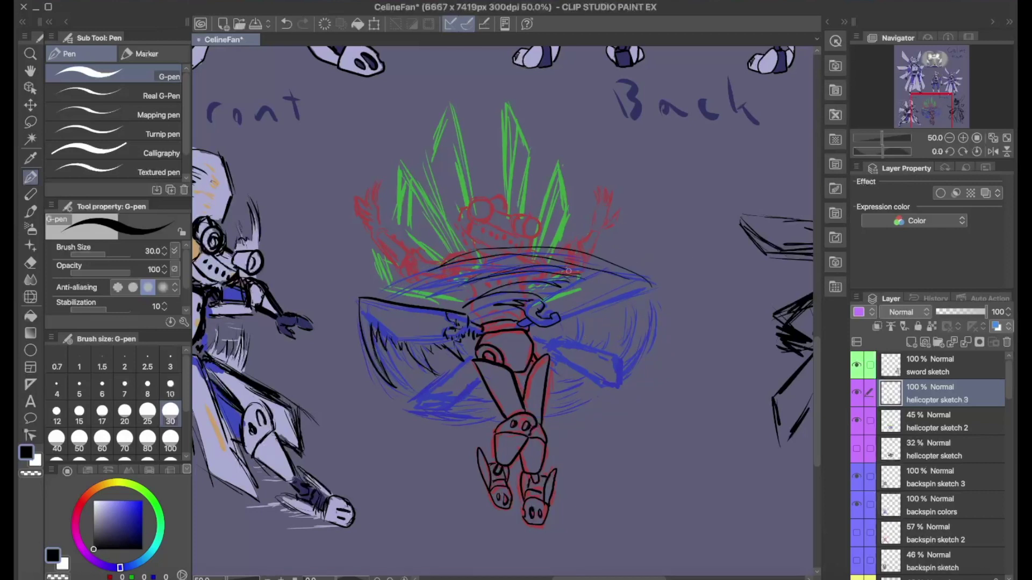
drag(649, 288, 536, 317)
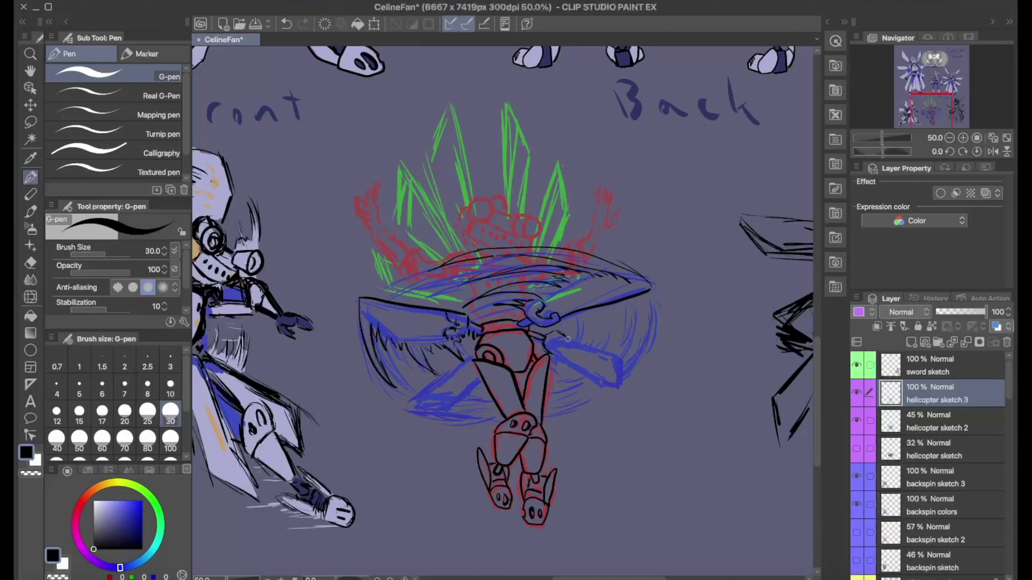
- Ink the lower spinning blades with feathered motion lines and rework the left blade's edge
mouse_move(567, 342)
mouse_down()
mouse_move(618, 323)
mouse_move(602, 336)
mouse_up()
key(ctrl+z)
drag(411, 404, 445, 417)
mouse_move(461, 310)
mouse_down()
mouse_move(359, 277)
mouse_move(361, 323)
mouse_up()
drag(386, 329, 406, 334)
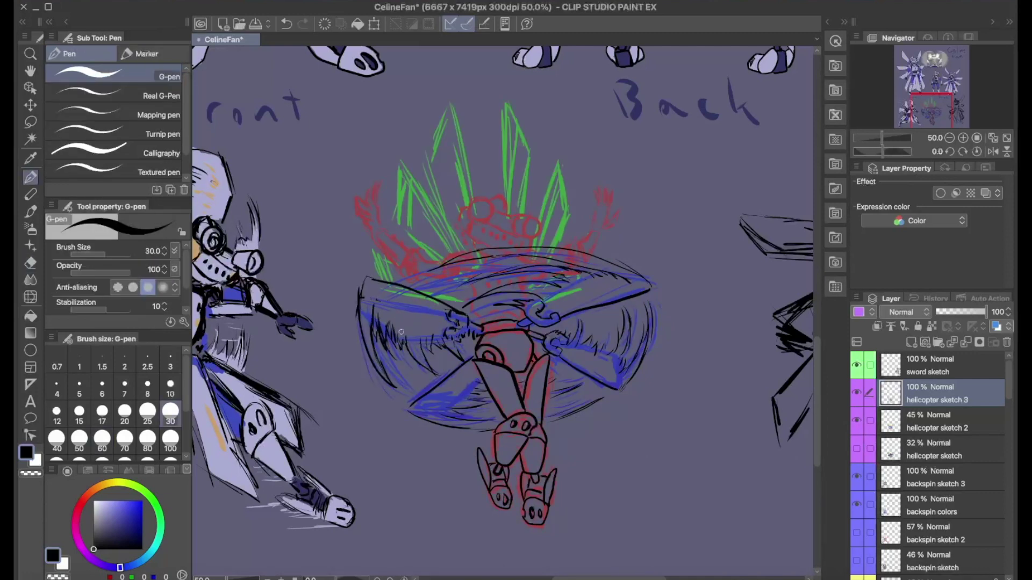
- Redraw the left spinning blade with feathered motion lines and set the helicopter sketch 2 guide to 35% opacity
key(ctrl+z)
drag(462, 311, 370, 267)
drag(380, 312, 433, 364)
drag(408, 328, 470, 323)
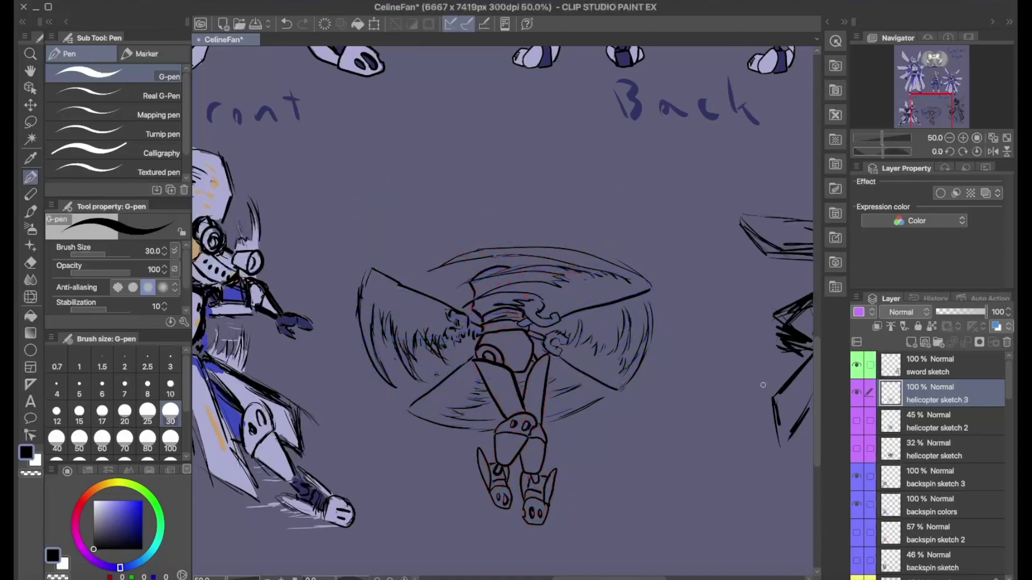
key(alt+[)
key(alt+])
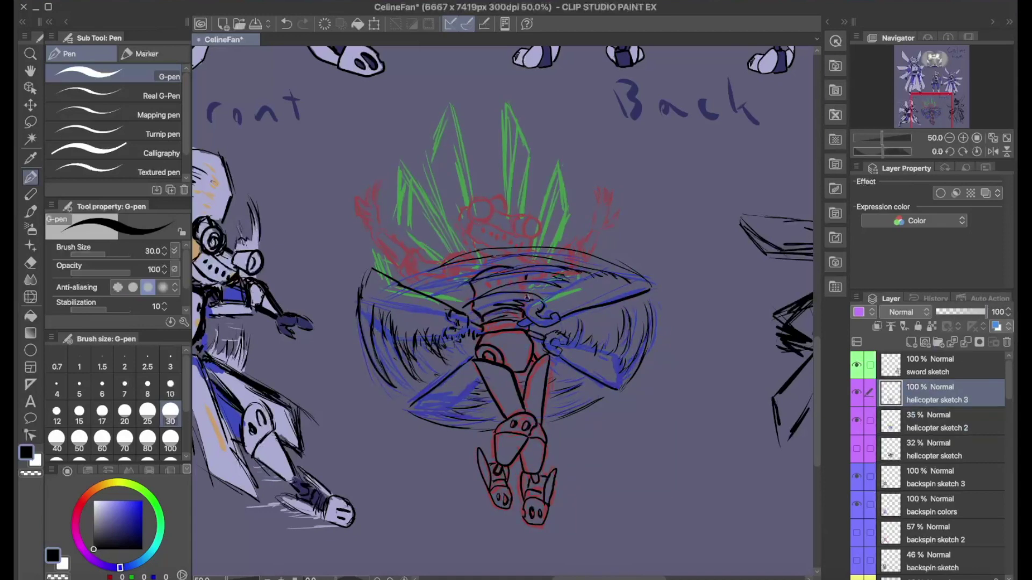
- Ink the helicopter figure's head with its round headlights and mouth slots
drag(486, 250, 471, 228)
drag(479, 198, 540, 236)
drag(492, 212, 520, 235)
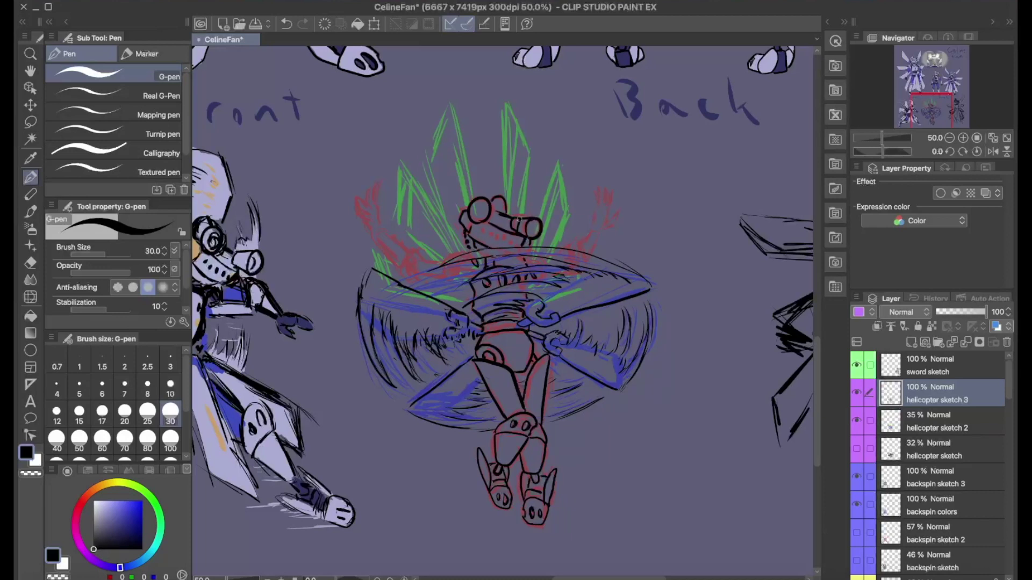
click(499, 239)
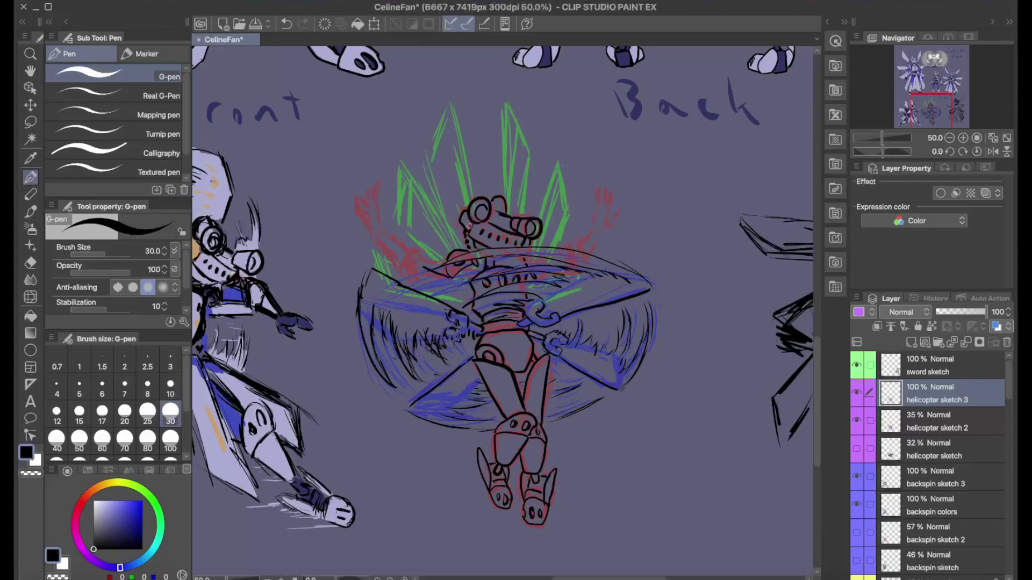
- Ink the raised left arm of the helicopter figure, including the elbow joint, forearm and spread fingers
key(ctrl+alt+0)
mouse_move(425, 191)
mouse_down()
mouse_move(390, 232)
mouse_move(325, 215)
mouse_move(311, 238)
mouse_up()
mouse_move(318, 199)
mouse_down()
mouse_move(302, 252)
mouse_move(308, 245)
mouse_up()
drag(245, 154, 318, 209)
drag(280, 159, 321, 196)
mouse_move(258, 148)
mouse_down()
mouse_move(252, 113)
mouse_move(241, 132)
mouse_up()
drag(254, 113, 276, 63)
drag(232, 69, 241, 110)
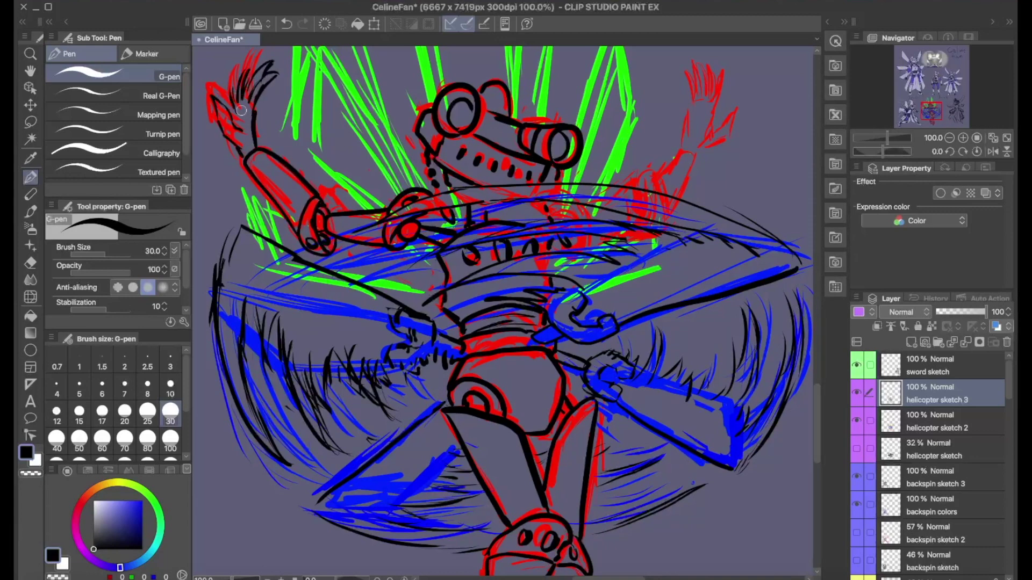
- Ink the right shoulder and raised right arm with its hand, and hide the helicopter sketch 2 guide
mouse_move(535, 202)
mouse_down()
mouse_move(591, 216)
mouse_move(570, 252)
mouse_move(587, 253)
mouse_up()
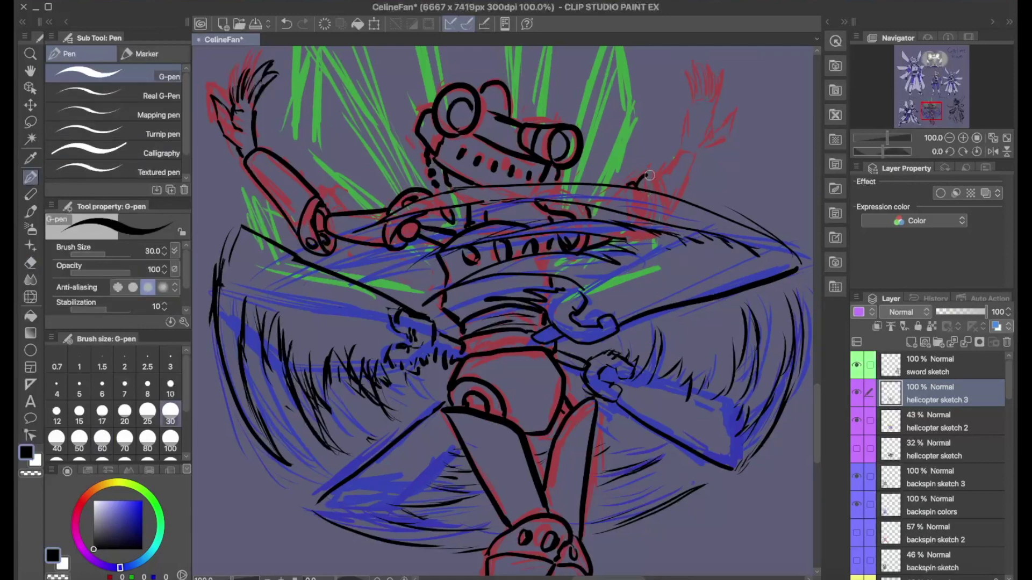
key(e)
key(p)
drag(645, 197, 723, 105)
mouse_move(667, 78)
mouse_down()
mouse_move(694, 110)
mouse_move(682, 78)
mouse_up()
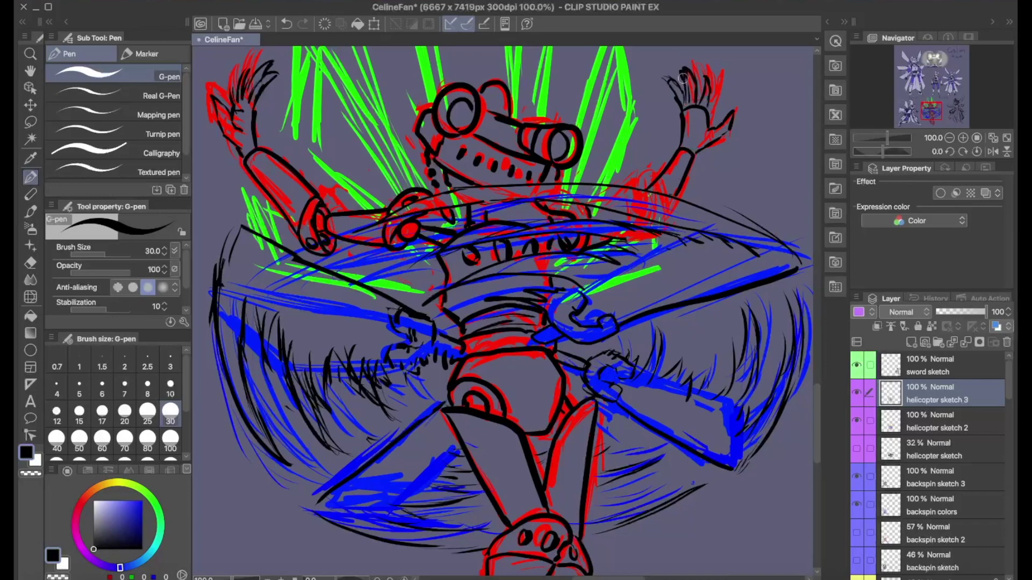
click(857, 420)
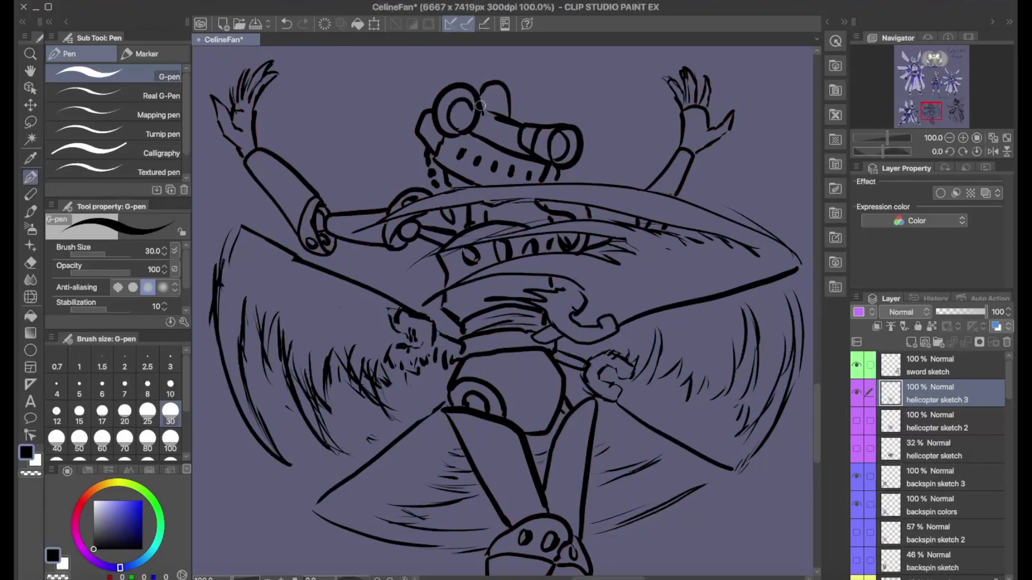
- Ink the pointed fan blades behind the head and arms from the green guide, and hide helicopter sketch 2
scroll(480, 105, down, 1)
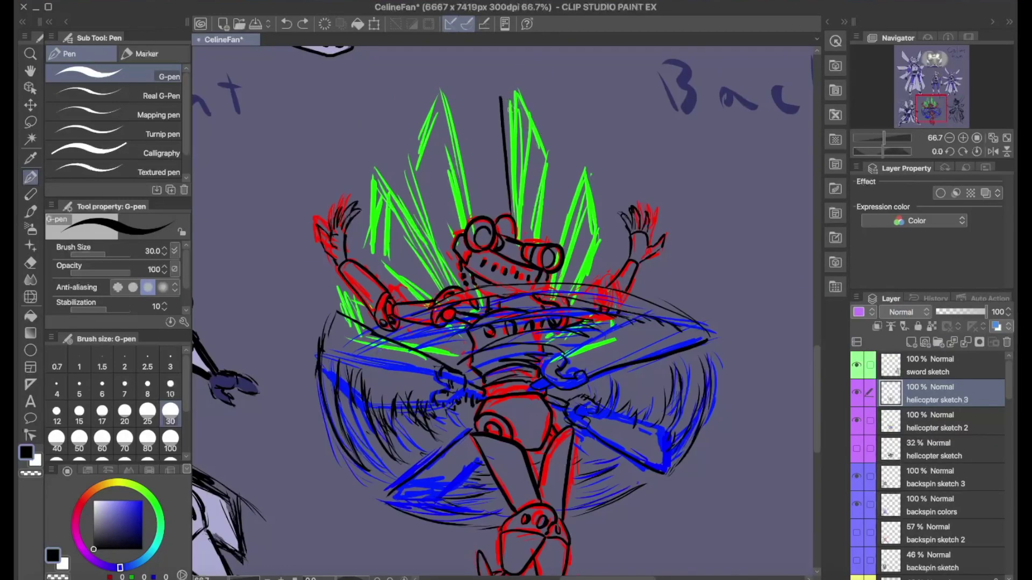
key(ctrl+z)
drag(519, 223, 550, 210)
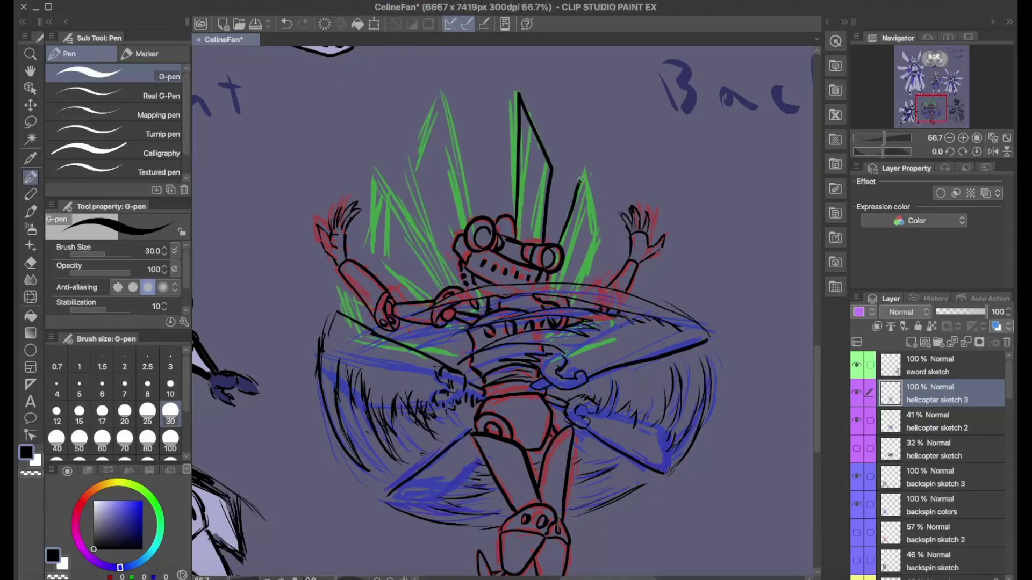
drag(575, 250, 589, 282)
mouse_move(469, 223)
mouse_down()
mouse_move(434, 120)
mouse_move(461, 276)
mouse_move(379, 175)
mouse_up()
drag(333, 280, 352, 317)
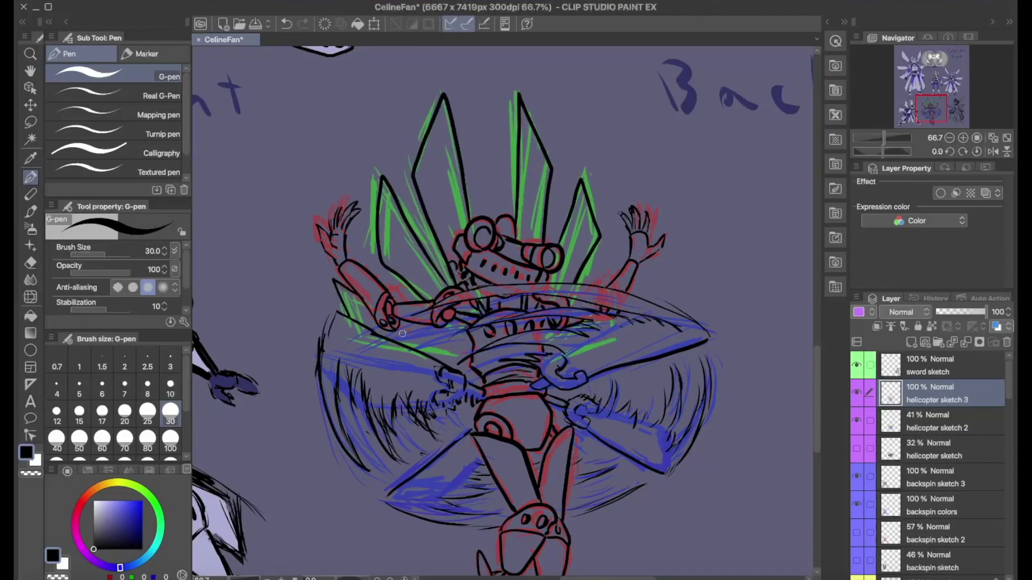
click(856, 420)
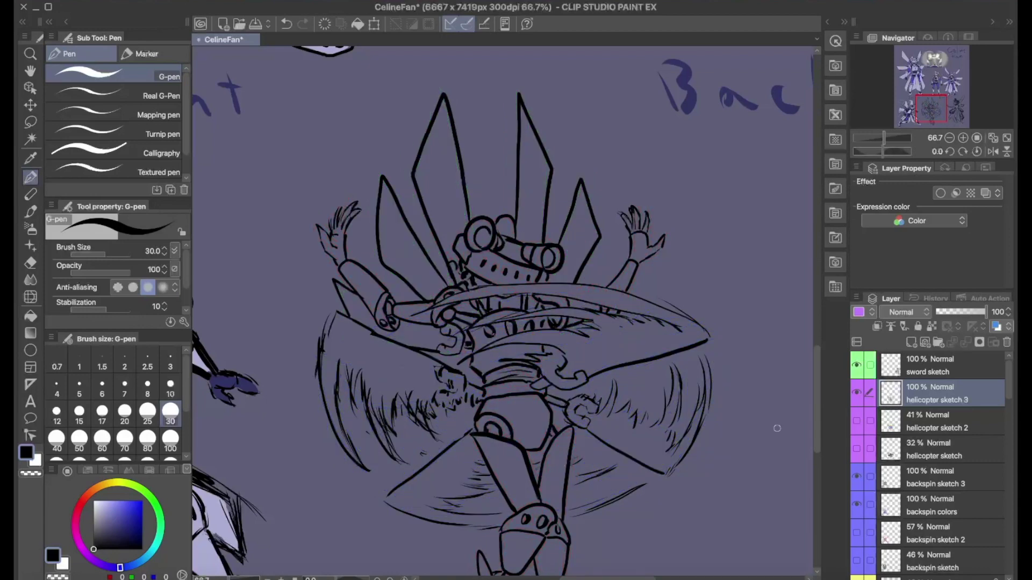
- Add a layer named "helicopter colors" beneath helicopter sketch 3
key(ctrl+minus)
click(911, 343)
double_click(935, 428)
text(helicopter colors)
key(Return)
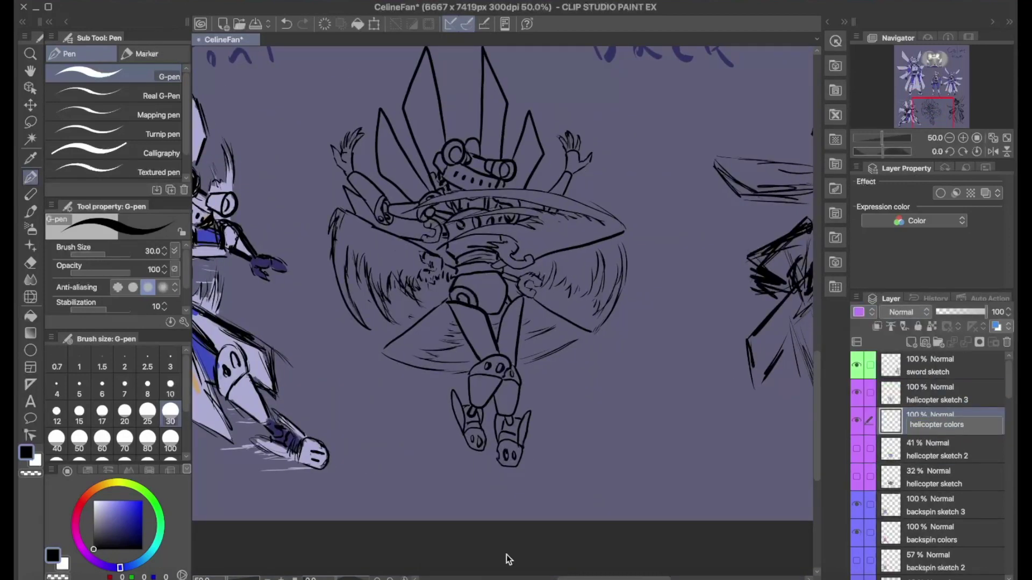
- Fill the helicopter figure's knees, lower legs, left arm and left fan blades with light lavender using the Brush pen
click(30, 211)
click(103, 509)
mouse_move(473, 371)
mouse_down()
mouse_move(505, 379)
mouse_move(500, 411)
mouse_up()
drag(508, 369, 513, 414)
mouse_move(352, 177)
mouse_down()
mouse_move(417, 236)
mouse_move(382, 148)
mouse_move(431, 199)
mouse_move(413, 86)
mouse_move(433, 60)
mouse_move(428, 156)
mouse_move(476, 145)
mouse_move(487, 186)
mouse_move(451, 252)
mouse_move(489, 215)
mouse_move(462, 231)
mouse_up()
key(e)
key(b)
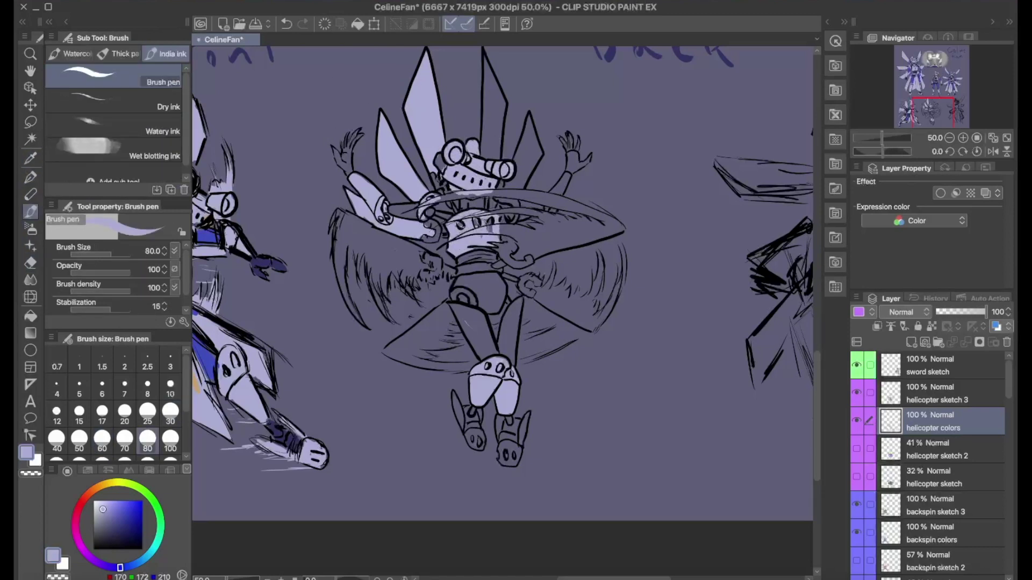
- Fill the right fan blades, right arm and the main areas of the spinning blades with light lavender
mouse_move(483, 156)
mouse_down()
mouse_move(486, 59)
mouse_move(500, 156)
mouse_move(532, 161)
mouse_move(529, 144)
mouse_up()
drag(554, 203, 566, 177)
mouse_move(519, 252)
mouse_down()
mouse_move(553, 237)
mouse_move(618, 231)
mouse_up()
mouse_move(335, 215)
mouse_down()
mouse_move(397, 244)
mouse_move(376, 315)
mouse_move(349, 288)
mouse_move(415, 262)
mouse_move(497, 263)
mouse_up()
mouse_move(414, 343)
mouse_down()
mouse_move(569, 306)
mouse_move(422, 363)
mouse_move(424, 329)
mouse_move(449, 331)
mouse_move(427, 354)
mouse_up()
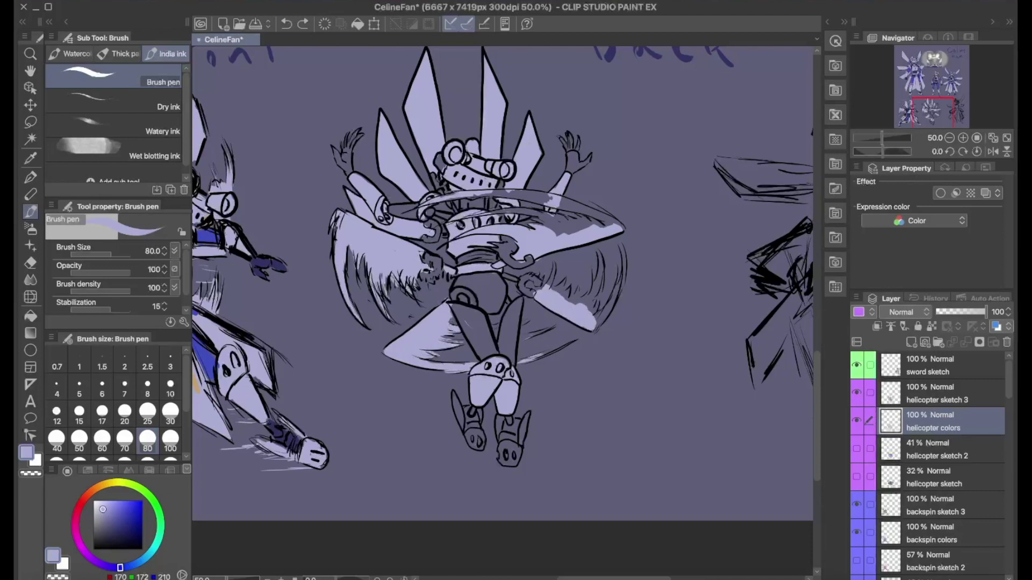
- Extend the lavender fill into the right blades' spin trails and colour both feet
mouse_move(573, 258)
mouse_down()
mouse_move(602, 317)
mouse_move(618, 325)
mouse_up()
drag(537, 228, 612, 204)
drag(487, 194, 544, 207)
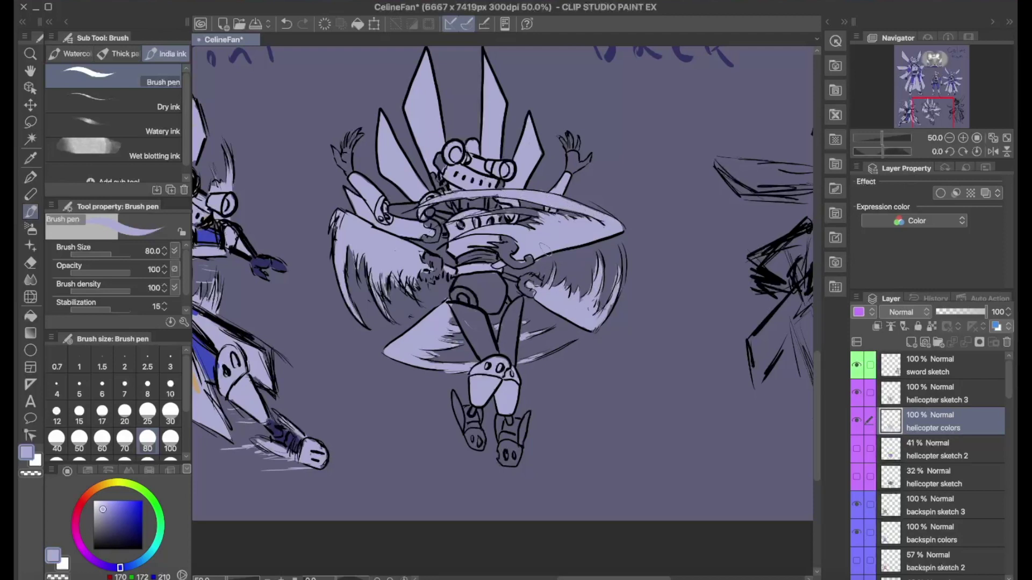
drag(501, 417, 508, 457)
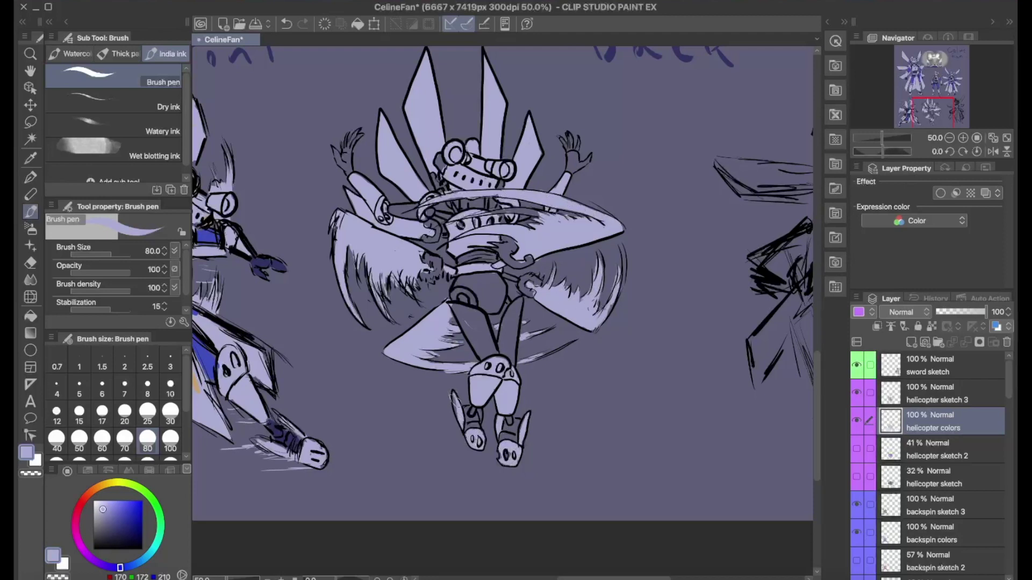
drag(483, 269, 488, 270)
- Paint the helicopter figure's thighs and the curled blade joints with blue sampled from the backspin figure
alt+click(209, 236)
mouse_move(457, 307)
mouse_down()
mouse_move(487, 352)
mouse_move(513, 365)
mouse_up()
drag(518, 302, 516, 350)
drag(430, 258, 438, 282)
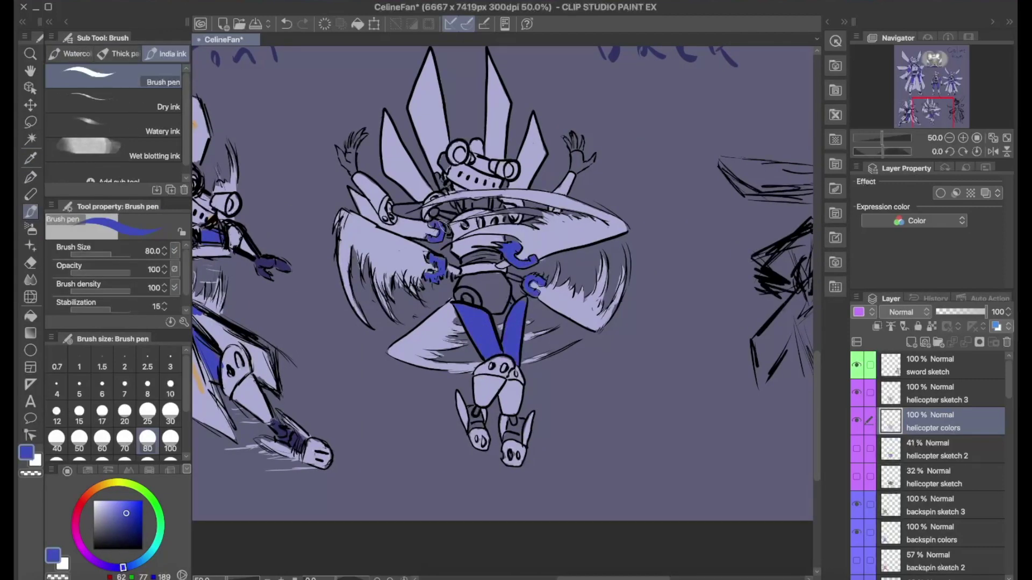
alt+click(534, 200)
scroll(502, 258, left, 3)
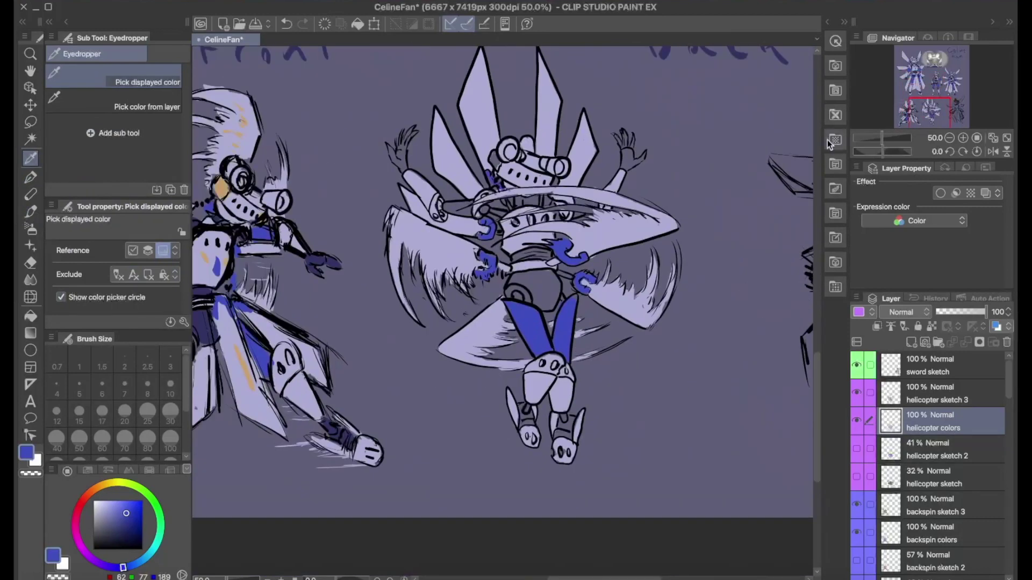
- Paint the helicopter figure's pelvis, waist, small joints and both hands with dark navy using the Brush pen
drag(516, 277, 554, 293)
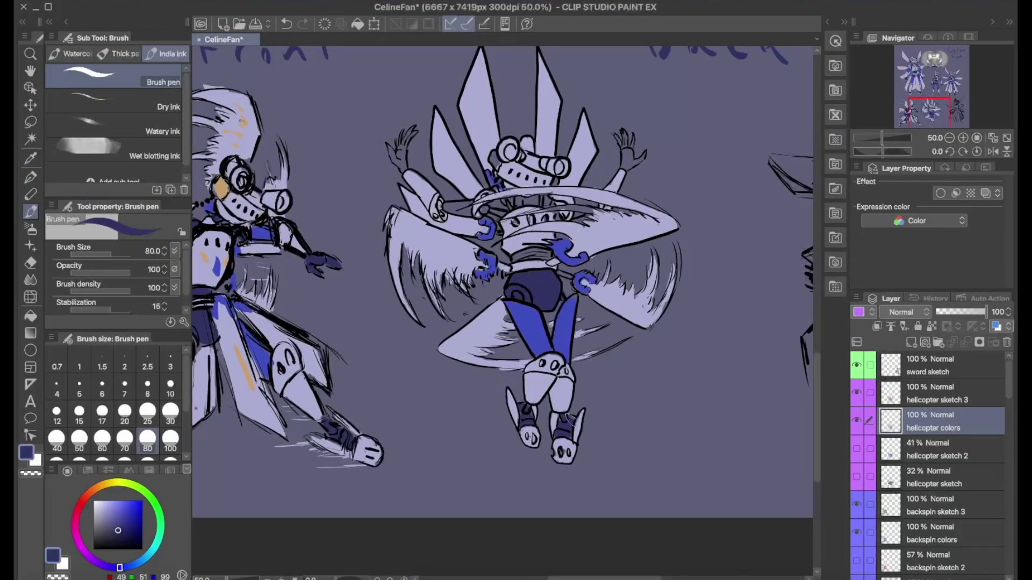
drag(500, 267, 500, 334)
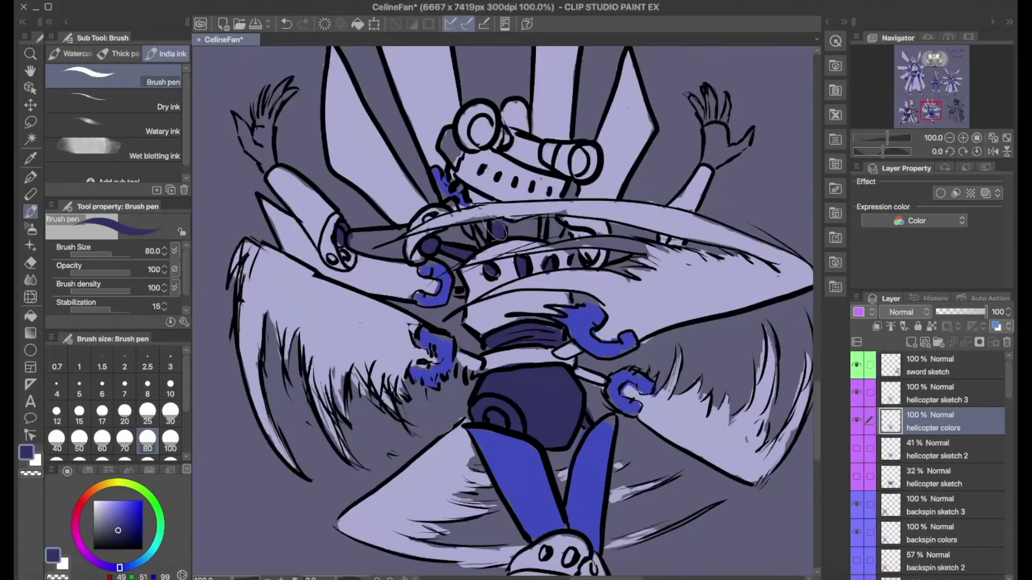
key(ctrl+plus)
mouse_move(240, 127)
mouse_down()
mouse_move(269, 138)
mouse_move(261, 116)
mouse_move(295, 86)
mouse_up()
mouse_move(706, 132)
mouse_down()
mouse_move(737, 147)
mouse_move(709, 110)
mouse_move(701, 115)
mouse_up()
- Sample the light lavender and extend it into the spin trails of the lower right blade and the bottom blade
alt+click(271, 284)
key(ctrl+z)
drag(702, 381, 672, 349)
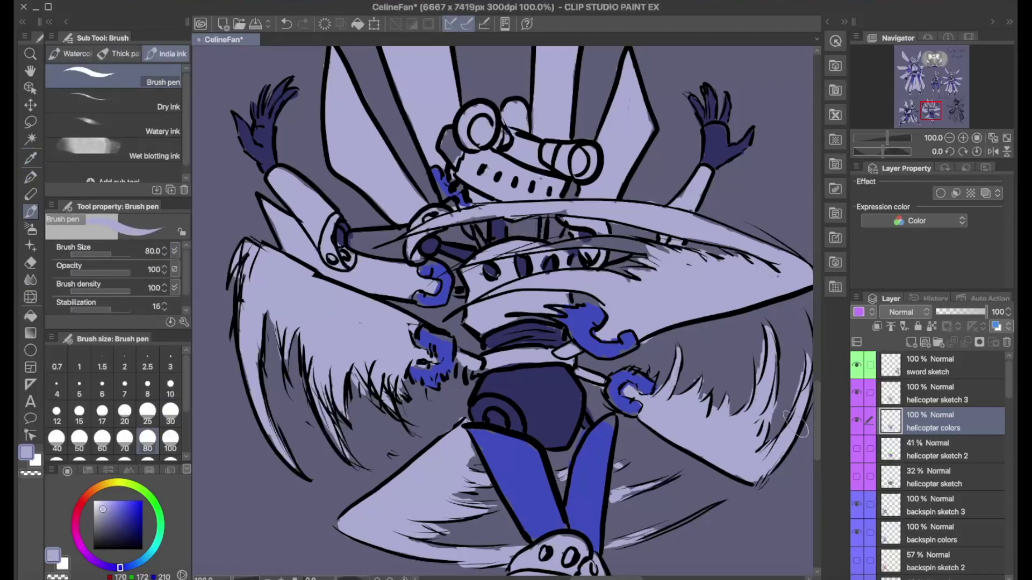
drag(796, 435, 752, 435)
mouse_move(377, 546)
mouse_down()
mouse_move(612, 534)
mouse_move(580, 496)
mouse_up()
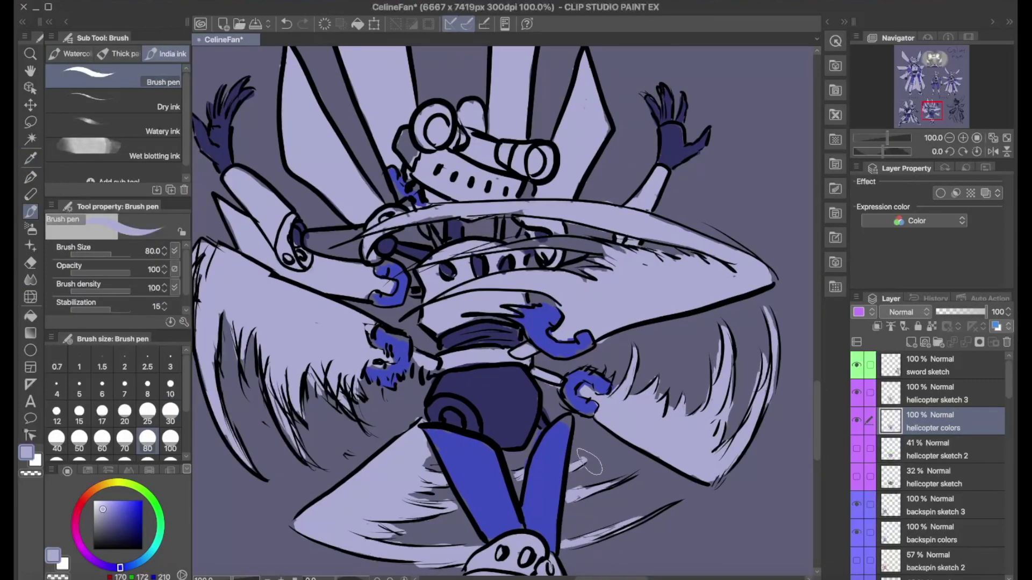
- Paint the helicopter figure's upper arms blue and its goggle bands navy with the Brush pen at size 50
alt+click(531, 262)
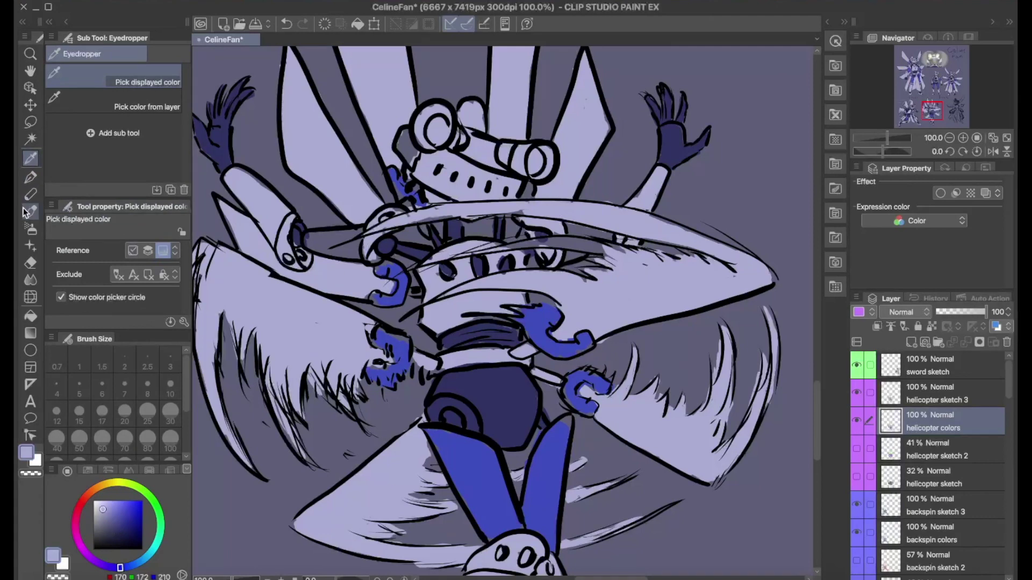
alt+click(552, 345)
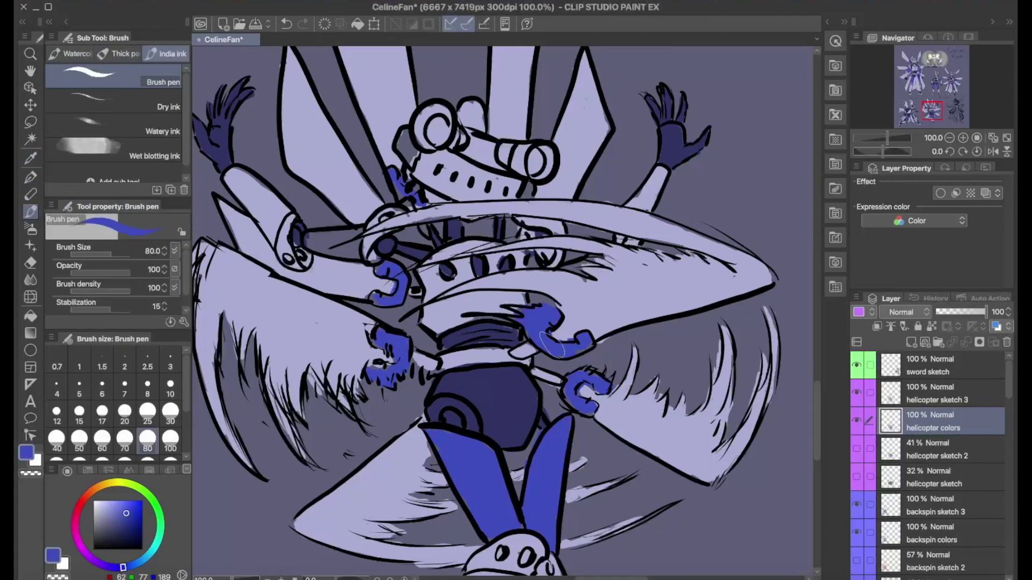
click(79, 438)
alt+click(400, 346)
drag(352, 249, 321, 242)
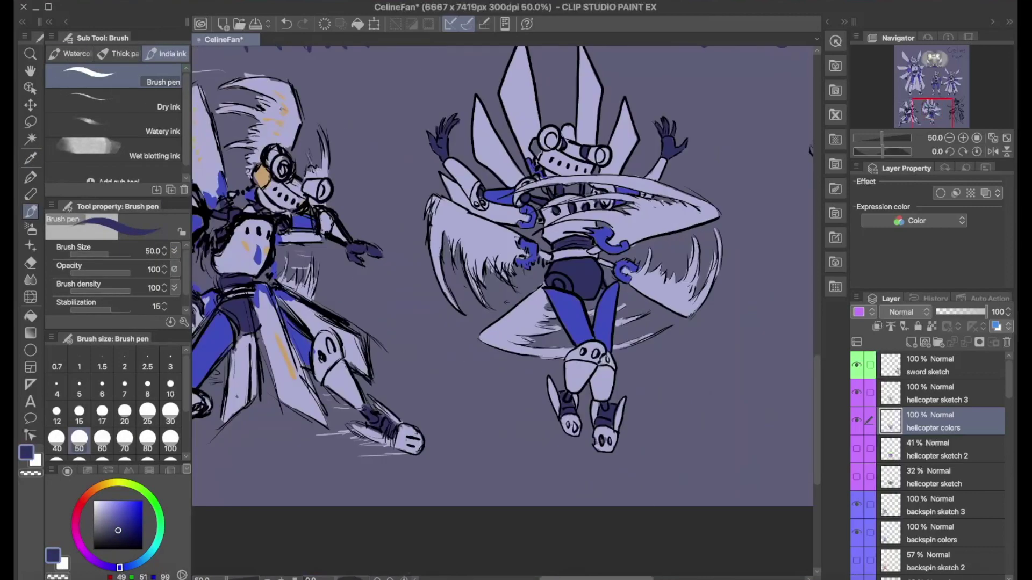
- Add orange accent stripes to the helicopter figure's fan blades and colour the sides of its head orange
scroll(817, 392, up, 5)
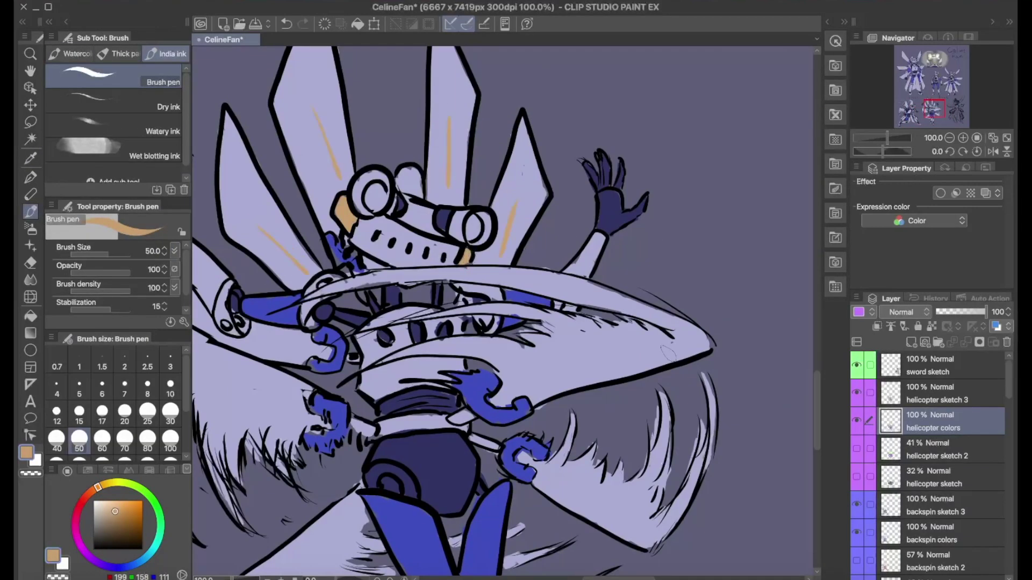
scroll(556, 483, down, 3)
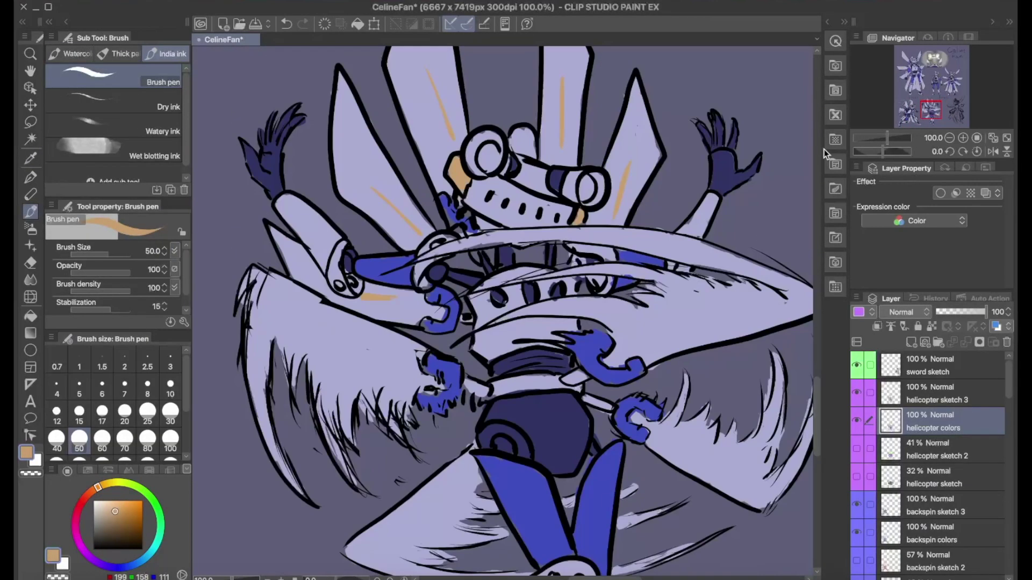
key(ctrl+minus)
scroll(503, 312, up, 3)
- Draw thin lavender vertical motion lines below the helicopter figure's spinning blades with the G-pen at size 30
key(p)
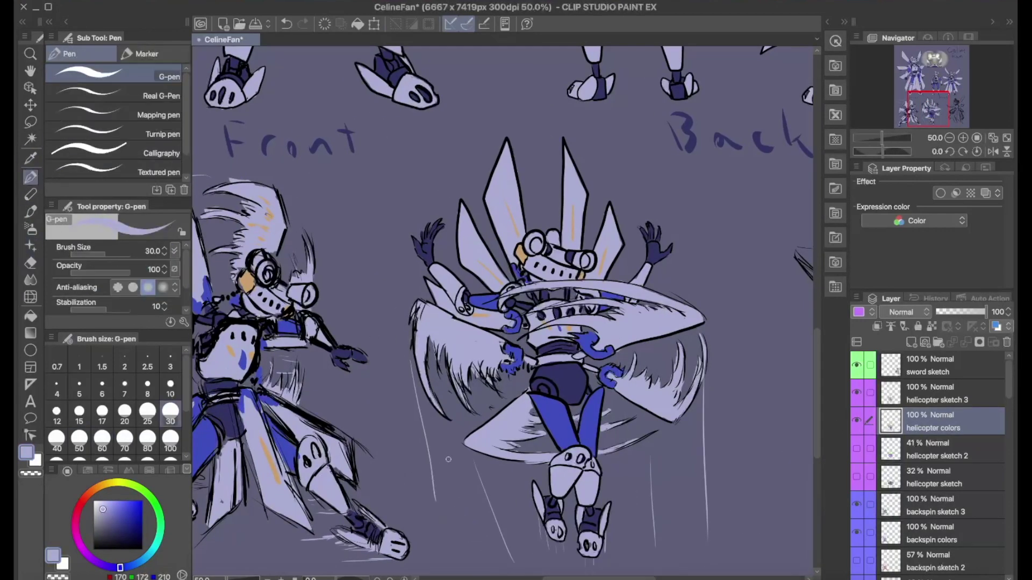
key(ctrl+shift+n)
key(ctrl+z)
key(ctrl+minus)
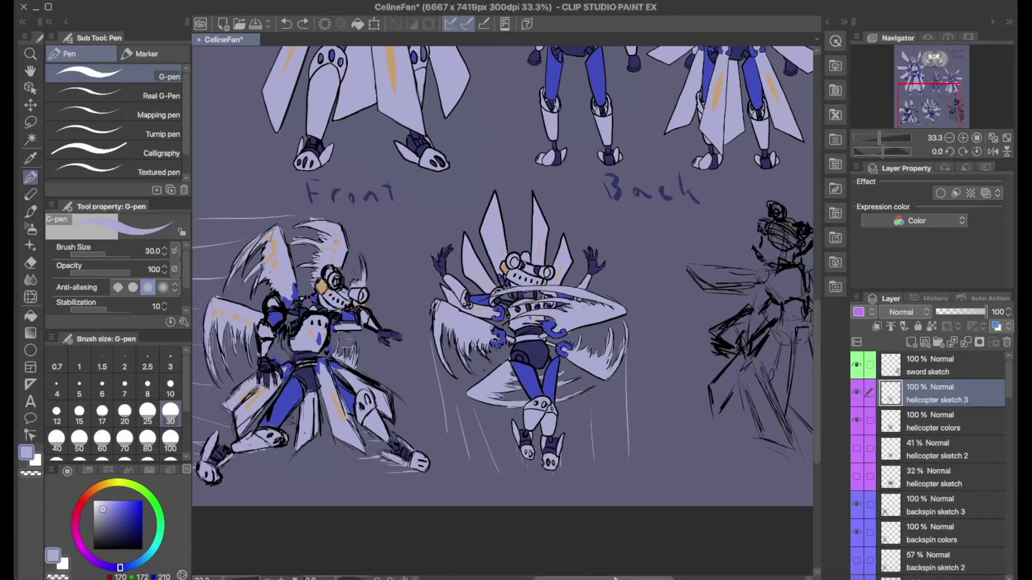
key(e)
key(b)
key(alt+bracketleft)
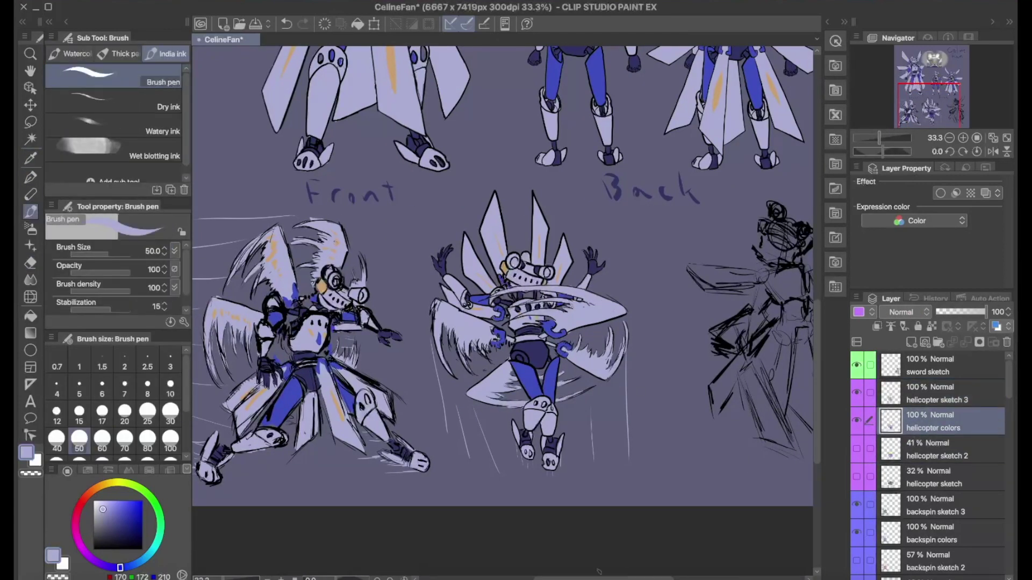
key(ctrl+minus)
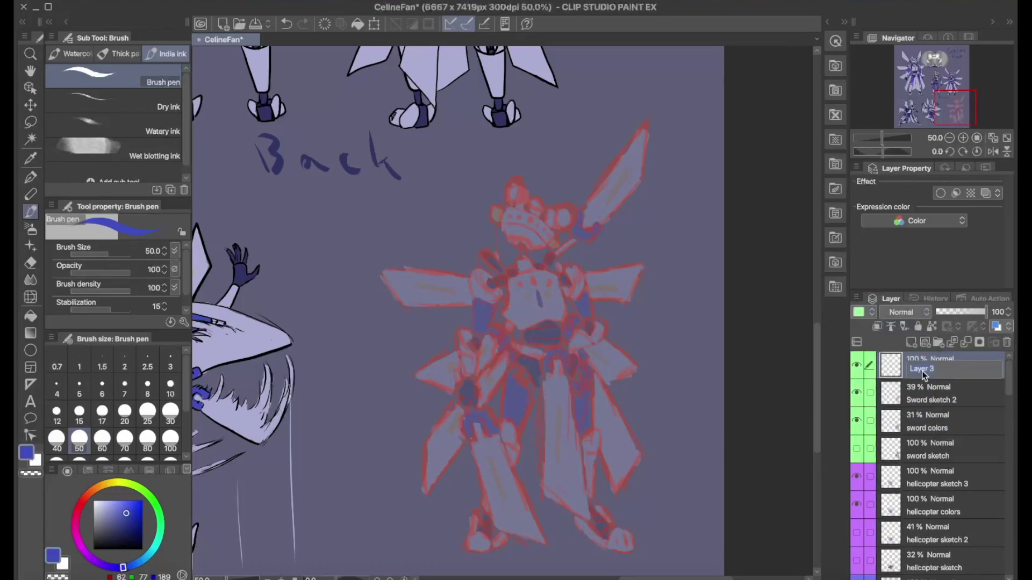
- On a new layer named sword sketch 3, ink the sword figure's head, goggles, hanging chains and neck in black with the G-pen
key(ctrl+plus)
key(p)
key(ctrl+z)
mouse_move(514, 170)
mouse_down()
mouse_move(530, 157)
mouse_move(536, 174)
mouse_up()
drag(553, 179, 573, 199)
mouse_move(504, 173)
mouse_down()
mouse_move(501, 197)
mouse_move(564, 221)
mouse_up()
drag(524, 225, 522, 240)
drag(531, 223, 530, 231)
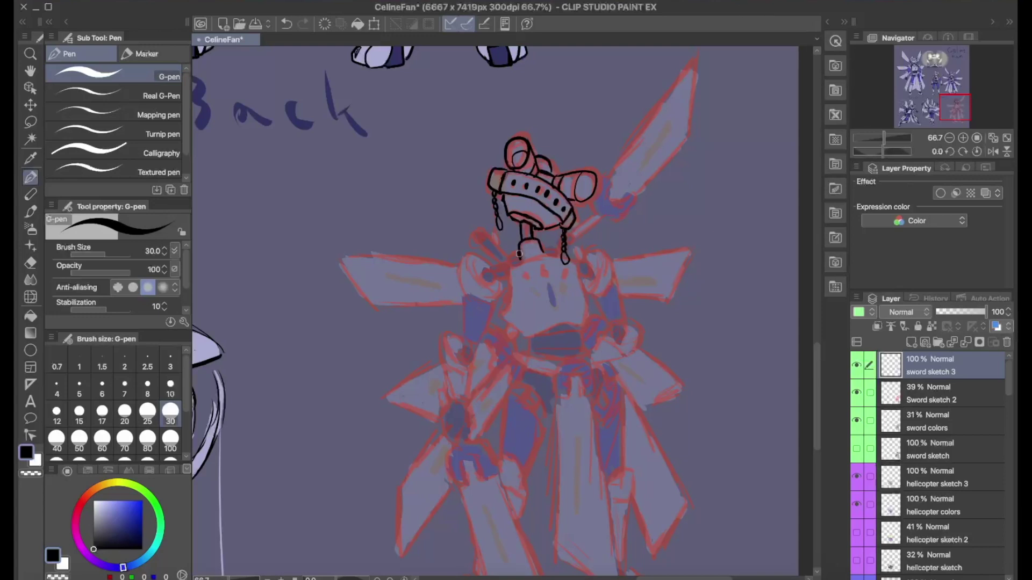
- Ink the sword figure's chest plate with its shoulder rods, and the raised blade with its curled joint
mouse_move(508, 265)
mouse_down()
mouse_move(587, 298)
mouse_move(582, 326)
mouse_up()
drag(510, 269, 580, 326)
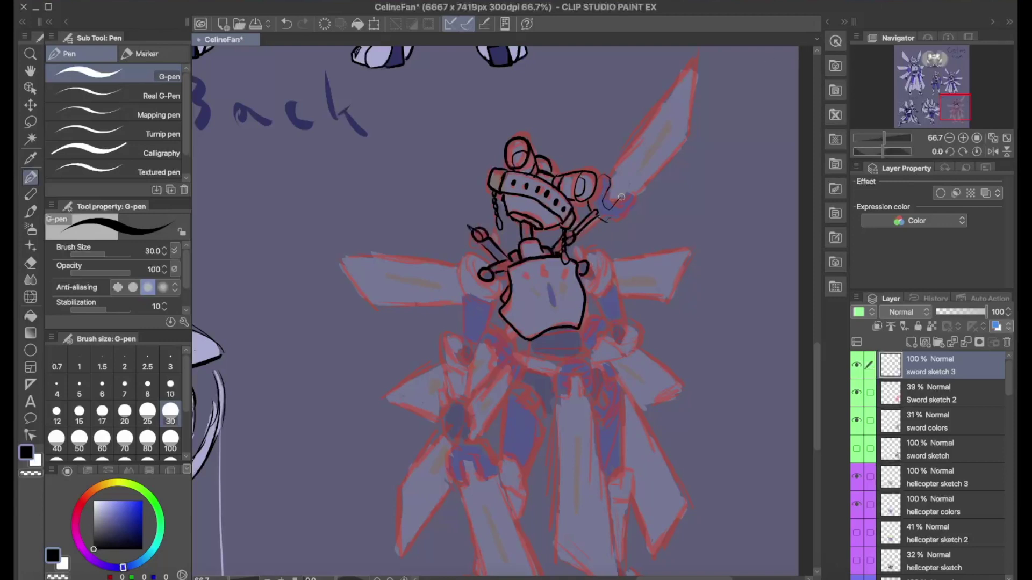
drag(621, 197, 695, 57)
drag(604, 177, 695, 56)
key(ctrl+z)
key(ctrl+z)
key(ctrl+y)
key(ctrl+y)
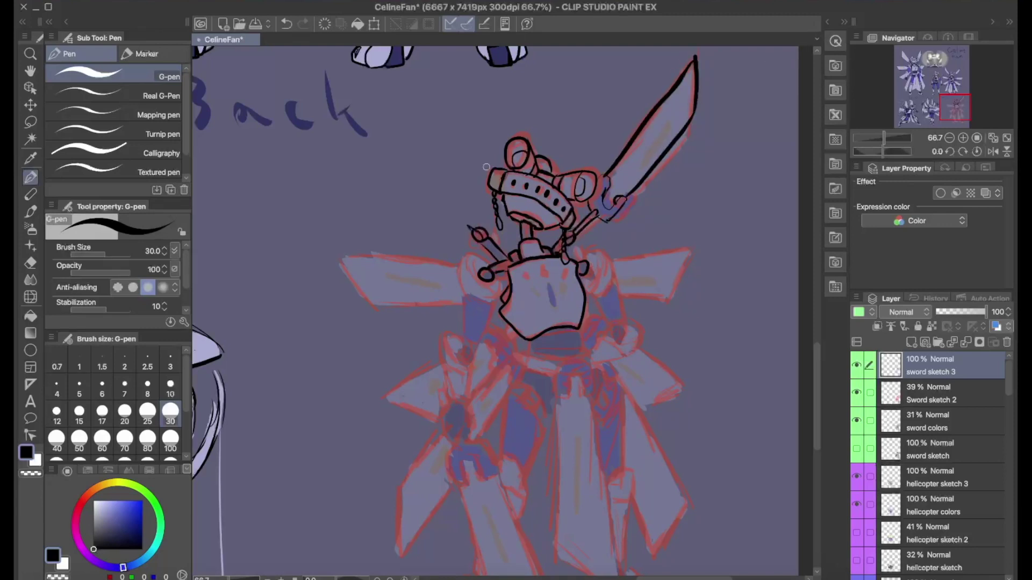
- Ink the sword figure's shoulder guards, both upper arms and the left elbow guard
key(e)
key(p)
mouse_move(458, 253)
mouse_down()
mouse_move(465, 297)
mouse_move(457, 257)
mouse_up()
drag(497, 302, 467, 340)
drag(585, 252, 612, 295)
mouse_move(581, 269)
mouse_down()
mouse_move(593, 288)
mouse_move(623, 326)
mouse_up()
mouse_move(482, 335)
mouse_down()
mouse_move(463, 350)
mouse_move(460, 373)
mouse_up()
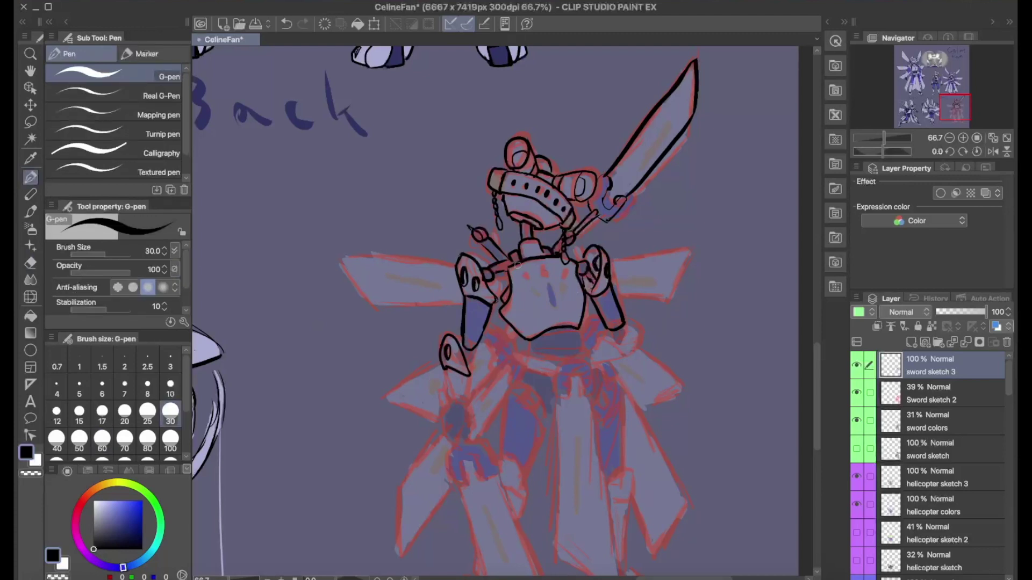
- Ink the sword figure's left forearm, chest ovals, both horizontal side blades and the lower left blade
drag(457, 263, 460, 307)
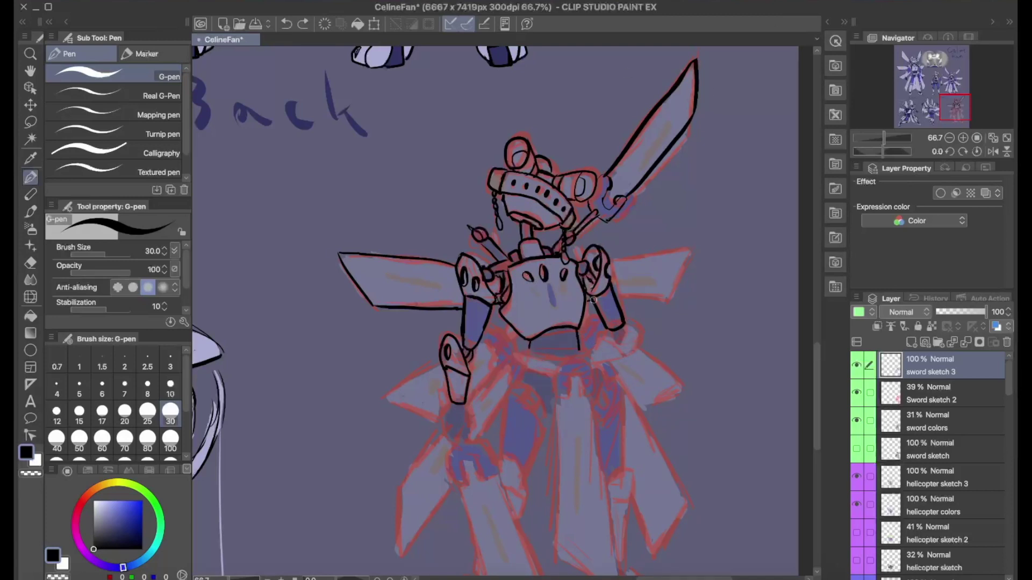
key(ctrl+y)
scroll(618, 280, down, 3)
key(ctrl+y)
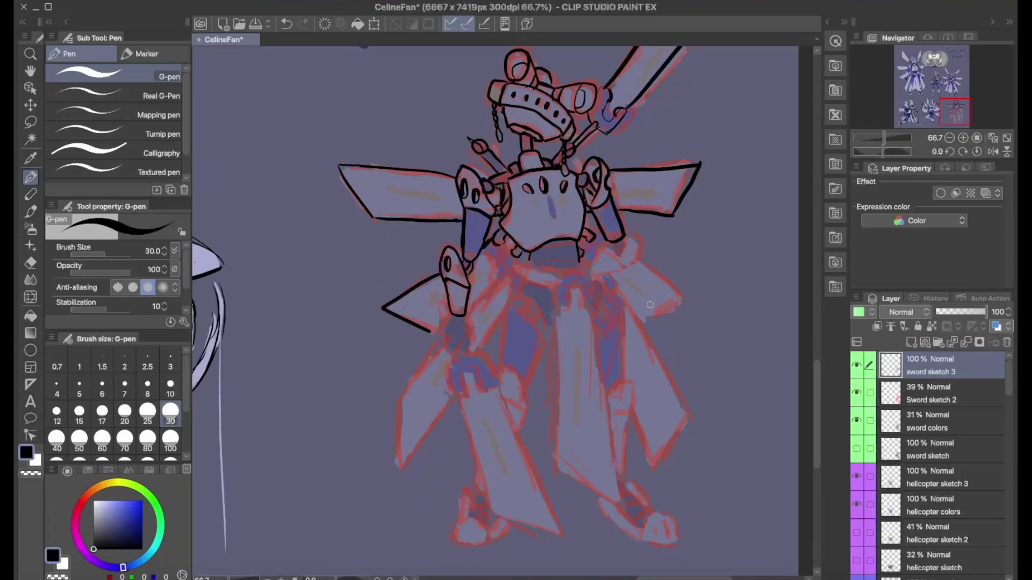
- Ink the sword figure's hips and left thigh, and the long central blade with its clasp
drag(567, 305, 581, 302)
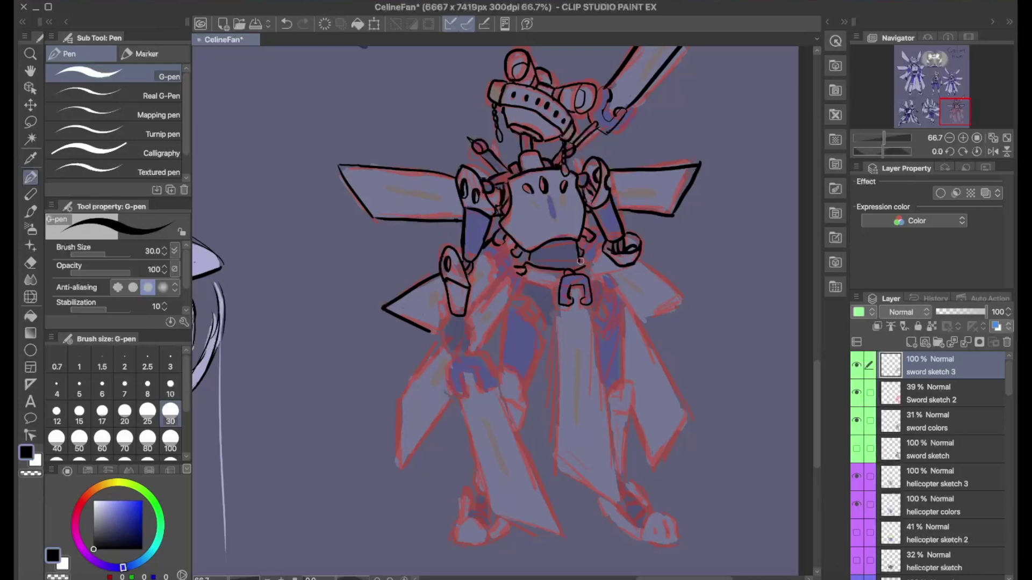
key(ctrl+z)
mouse_move(502, 299)
mouse_down()
mouse_move(509, 266)
mouse_move(494, 284)
mouse_move(519, 294)
mouse_move(551, 322)
mouse_up()
drag(544, 334, 525, 383)
drag(504, 317, 501, 354)
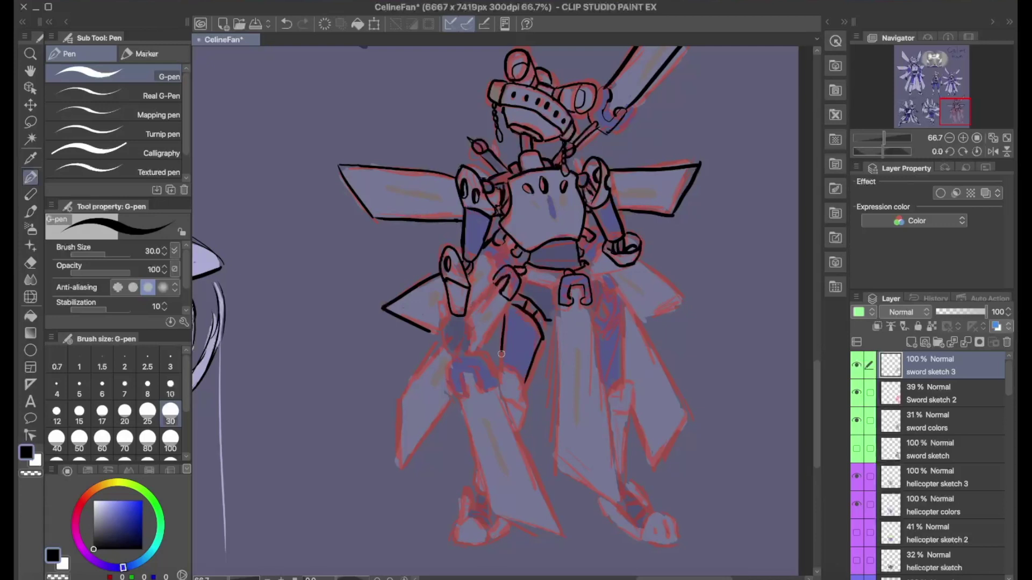
drag(560, 306, 591, 305)
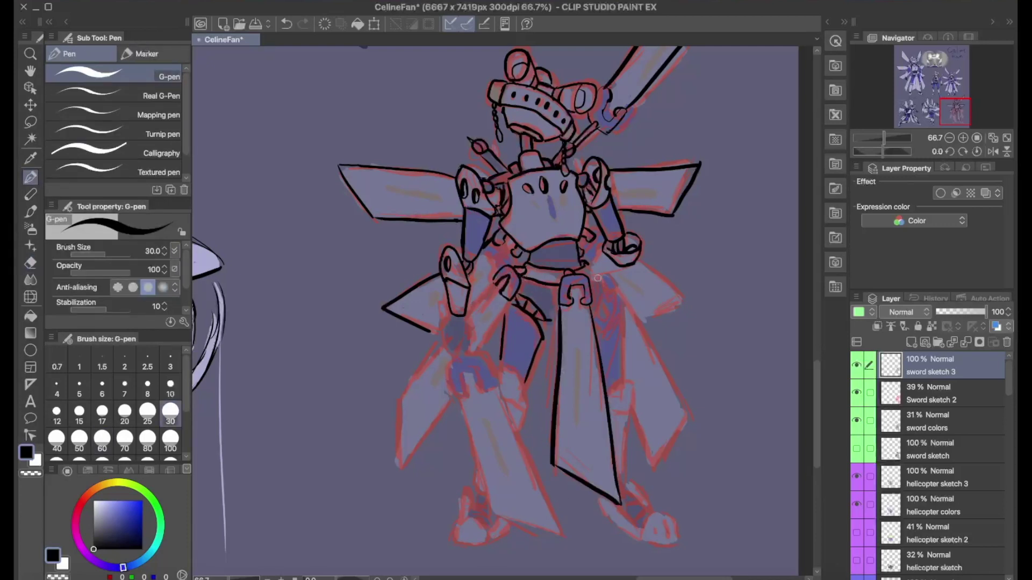
- Ink the sword figure's right leg from the thigh and knee guard down to the foot
drag(616, 379, 622, 294)
drag(626, 400, 608, 395)
drag(608, 395, 571, 314)
mouse_move(591, 317)
mouse_down()
mouse_move(578, 329)
mouse_move(586, 387)
mouse_up()
mouse_move(556, 419)
mouse_down()
mouse_move(588, 457)
mouse_move(626, 470)
mouse_up()
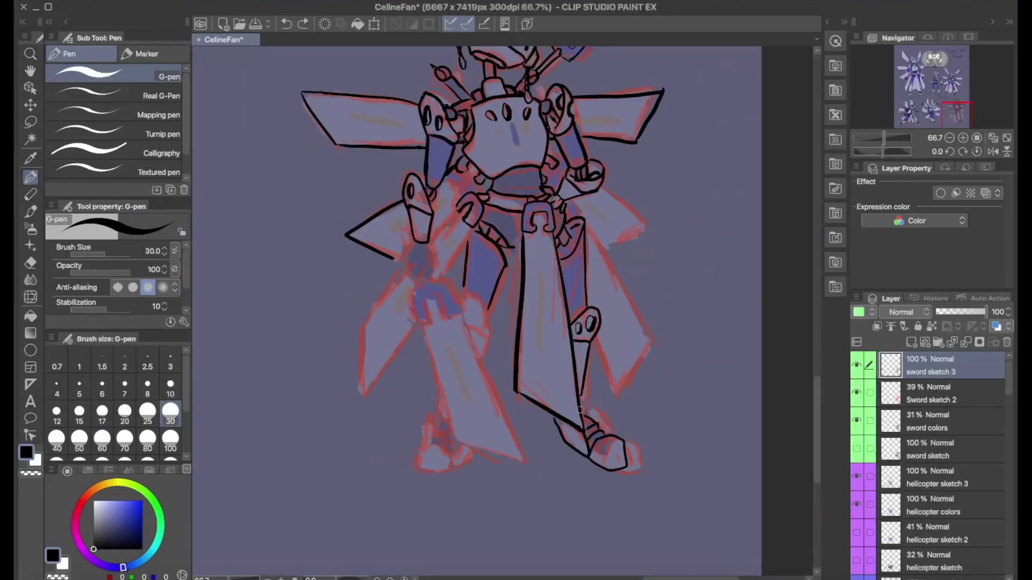
- Ink the blade held in front of the left leg, the left hand and the long rear left blade
scroll(406, 311, up, 2)
mouse_move(454, 376)
mouse_down()
mouse_move(416, 378)
mouse_move(523, 521)
mouse_up()
drag(455, 376, 522, 520)
drag(403, 321, 358, 451)
mouse_move(458, 268)
mouse_down()
mouse_move(408, 375)
mouse_move(467, 288)
mouse_move(436, 336)
mouse_up()
- Ink the two rear right blades and finish the sword figure's left knee and foot
drag(575, 260, 642, 413)
drag(637, 403, 611, 454)
drag(641, 289, 596, 251)
drag(637, 305, 590, 293)
key(ctrl+z)
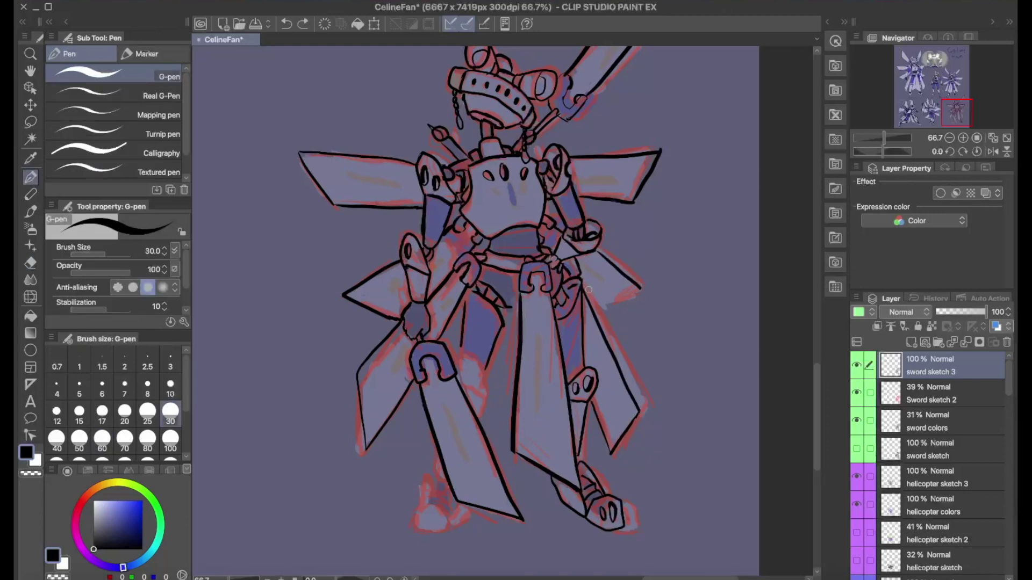
scroll(824, 385, up, 2)
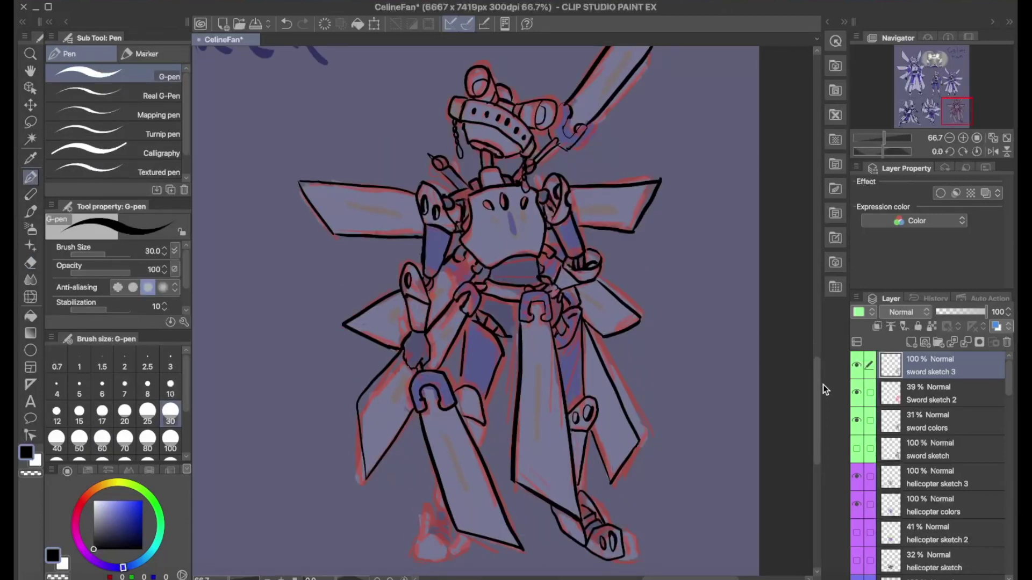
key(ctrl+z)
drag(447, 522, 434, 559)
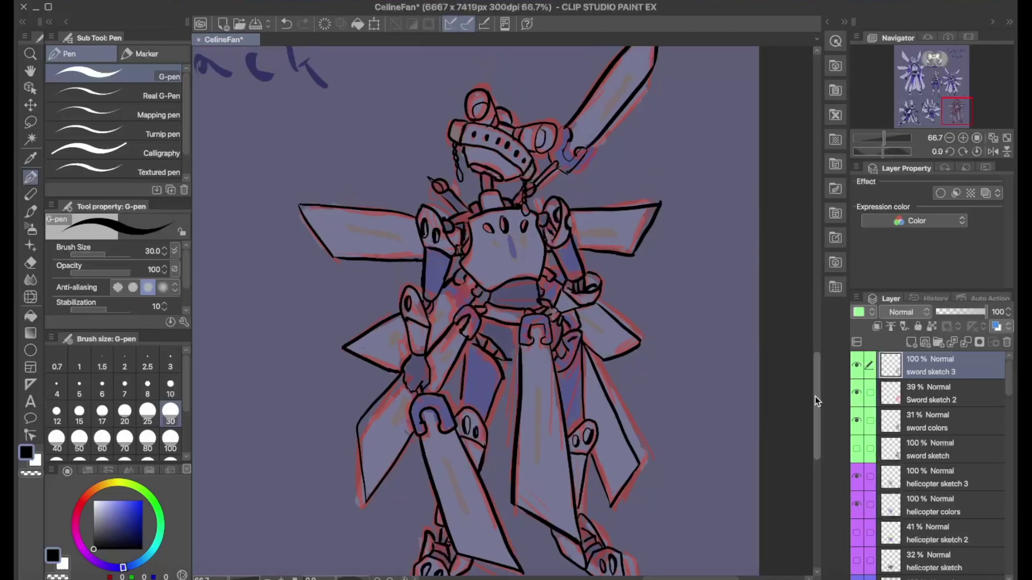
- Hide the Sword sketch 2 layer and add a new layer named Sword colors 2
click(856, 394)
key(ctrl+shift+n)
text(Sword colors 2)
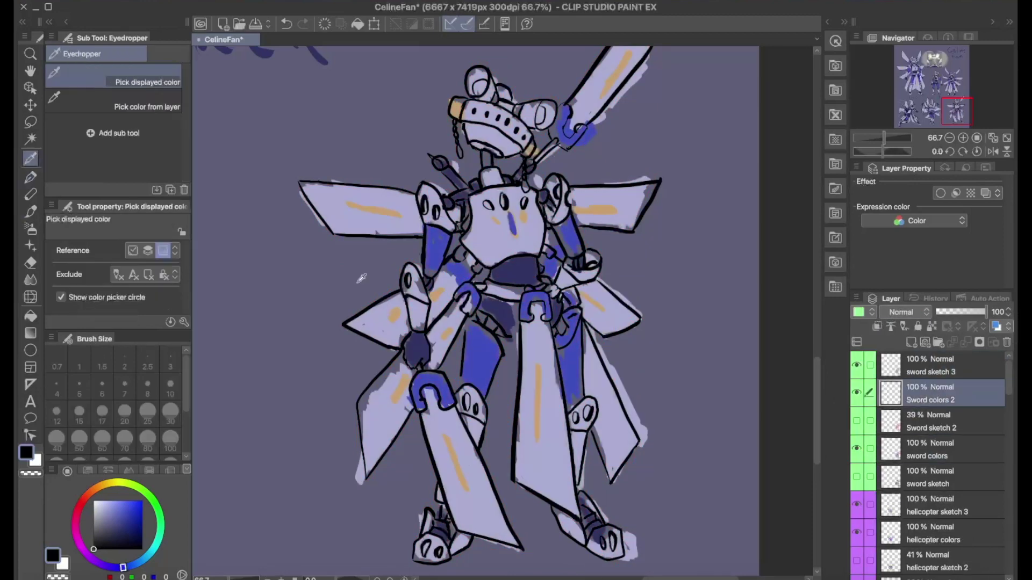
- Fill the sword figure's left side blade, chest plate and raised blade with light lavender using the Brush pen at size 80
click(147, 441)
mouse_move(304, 185)
mouse_down()
mouse_move(329, 221)
mouse_move(337, 192)
mouse_move(368, 220)
mouse_move(400, 217)
mouse_move(380, 194)
mouse_move(347, 190)
mouse_move(448, 224)
mouse_move(427, 192)
mouse_move(457, 211)
mouse_up()
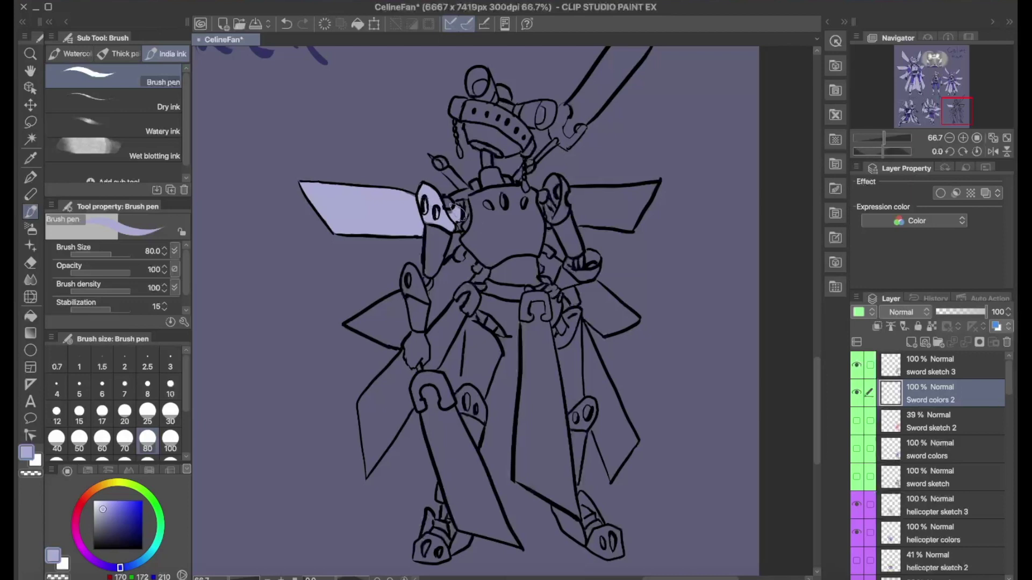
mouse_move(487, 247)
mouse_down()
mouse_move(492, 183)
mouse_move(524, 194)
mouse_move(516, 258)
mouse_move(521, 204)
mouse_move(505, 263)
mouse_up()
key(m)
key(b)
drag(546, 148, 629, 60)
scroll(618, 108, up, 3)
mouse_move(597, 198)
mouse_down()
mouse_move(640, 148)
mouse_move(659, 166)
mouse_up()
- Fill the right side blade and shoulder, the left forearm and the rear left blades with light lavender
key(e)
scroll(659, 165, down, 3)
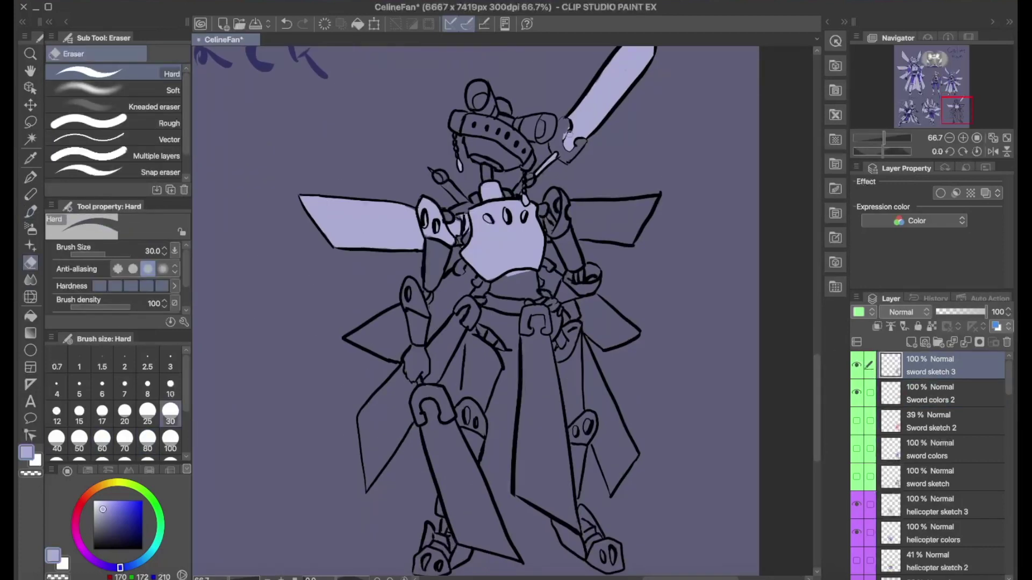
key(b)
mouse_move(556, 204)
mouse_down()
mouse_move(618, 231)
mouse_move(651, 210)
mouse_move(591, 215)
mouse_move(624, 218)
mouse_up()
mouse_move(416, 301)
mouse_down()
mouse_move(420, 337)
mouse_move(414, 291)
mouse_move(360, 336)
mouse_move(430, 323)
mouse_move(443, 307)
mouse_move(430, 376)
mouse_move(398, 387)
mouse_move(376, 435)
mouse_move(389, 438)
mouse_move(363, 465)
mouse_move(383, 458)
mouse_up()
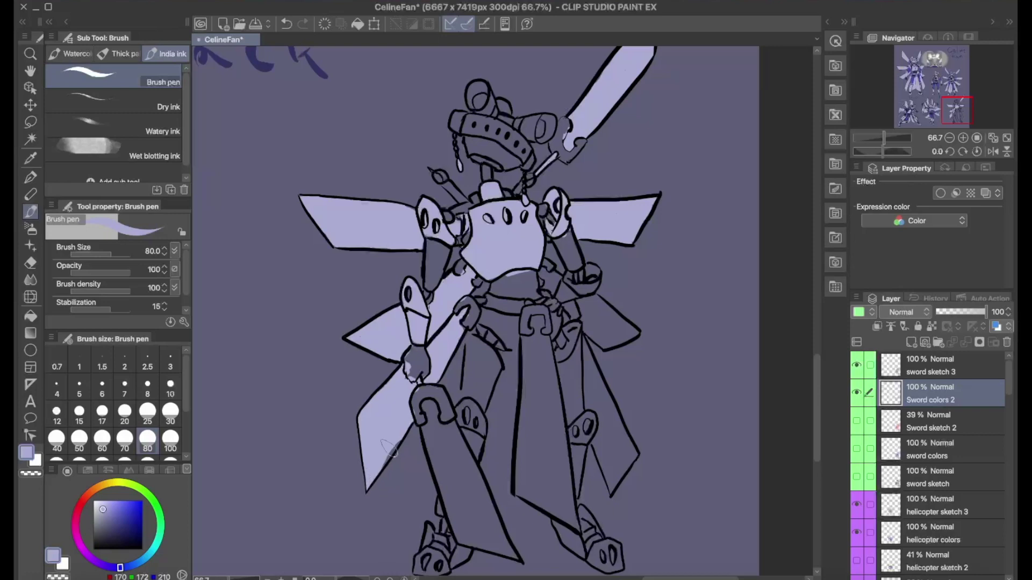
- Touch up the waist linework on sword sketch 3, and fill the head and right forearm with lavender on Sword colors 2
key(alt+])
key(p)
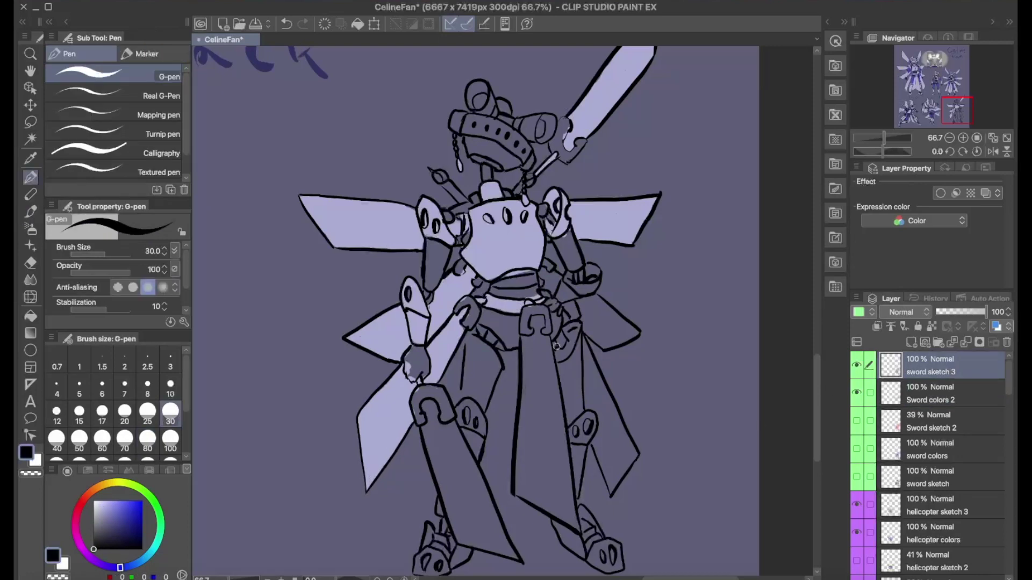
key(alt+[)
key(b)
mouse_move(484, 161)
mouse_down()
mouse_move(510, 126)
mouse_move(473, 94)
mouse_move(544, 129)
mouse_up()
mouse_move(561, 300)
mouse_down()
mouse_move(575, 277)
mouse_move(596, 269)
mouse_up()
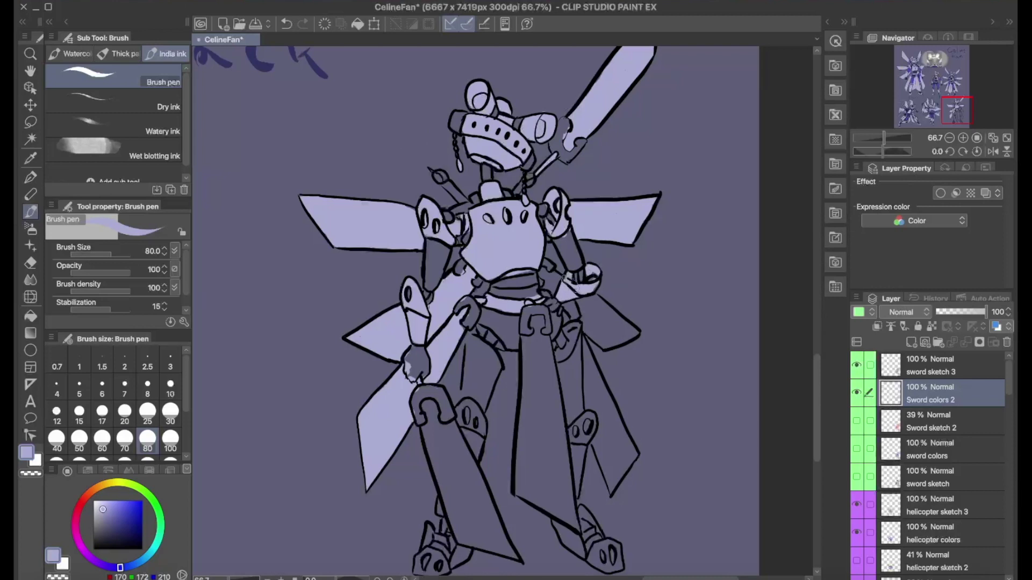
- Fill the rear right blades, the long central blade and the right knee guard with light lavender
mouse_move(535, 272)
mouse_down()
mouse_move(618, 328)
mouse_move(588, 323)
mouse_move(618, 322)
mouse_up()
key(p)
key(b)
key(alt+])
key(p)
key(alt+[)
alt+click(459, 397)
key(b)
mouse_move(516, 478)
mouse_down()
mouse_move(551, 312)
mouse_move(532, 497)
mouse_move(578, 424)
mouse_move(588, 371)
mouse_move(605, 452)
mouse_move(616, 434)
mouse_move(596, 444)
mouse_up()
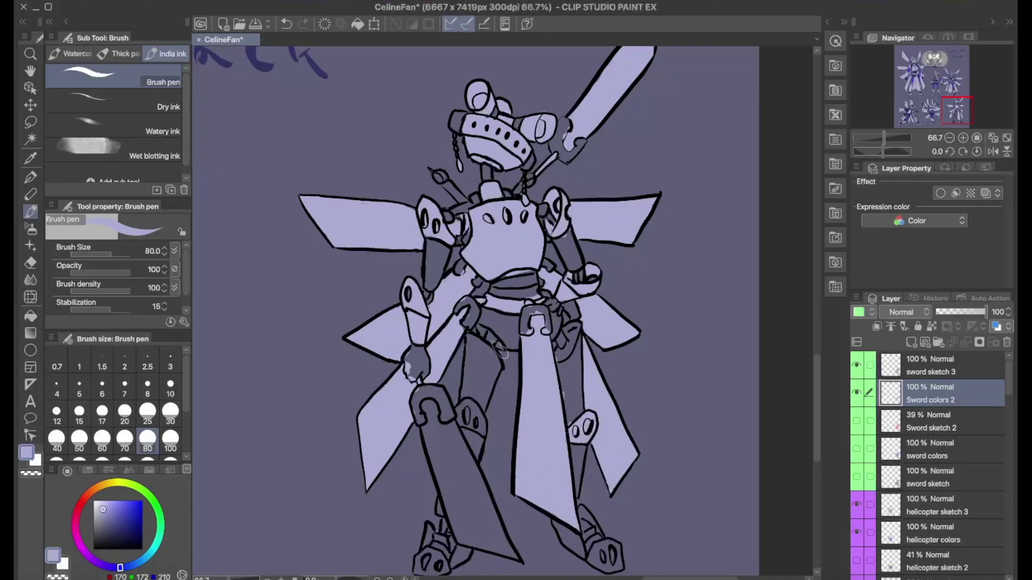
- Fill the blade in front of the left leg, the left knee guard and both feet with light lavender
mouse_move(454, 462)
mouse_down()
mouse_move(448, 511)
mouse_move(479, 488)
mouse_move(500, 554)
mouse_move(457, 564)
mouse_up()
scroll(430, 537, down, 2)
drag(425, 516, 436, 532)
mouse_move(556, 505)
mouse_down()
mouse_move(583, 475)
mouse_move(612, 518)
mouse_up()
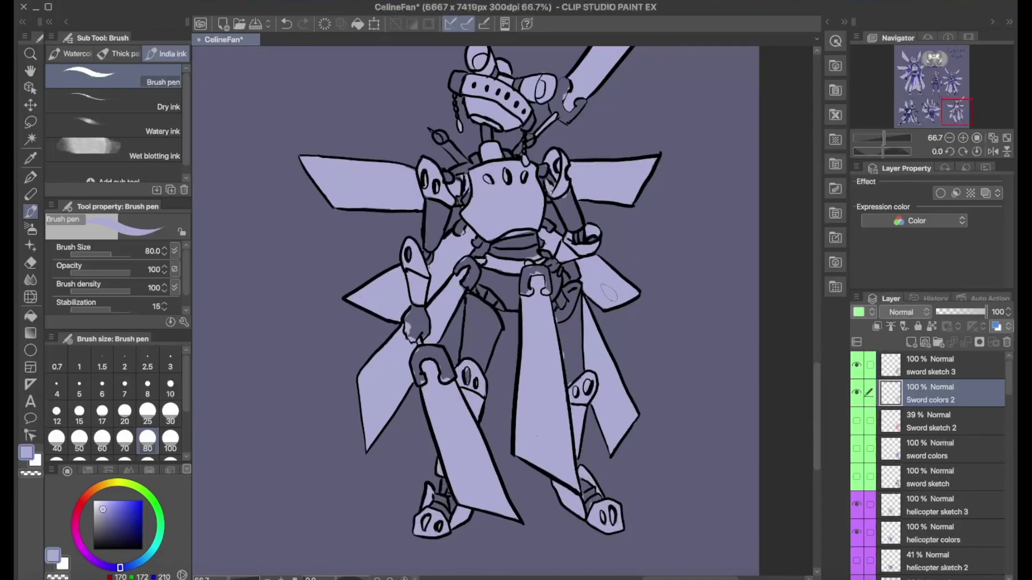
- Fill the pelvis, waist, neck and left back tube with dark navy sampled from the artwork on Sword colors 2
click(856, 448)
alt+click(514, 248)
mouse_move(505, 272)
mouse_down()
mouse_move(484, 291)
mouse_move(516, 306)
mouse_move(556, 294)
mouse_up()
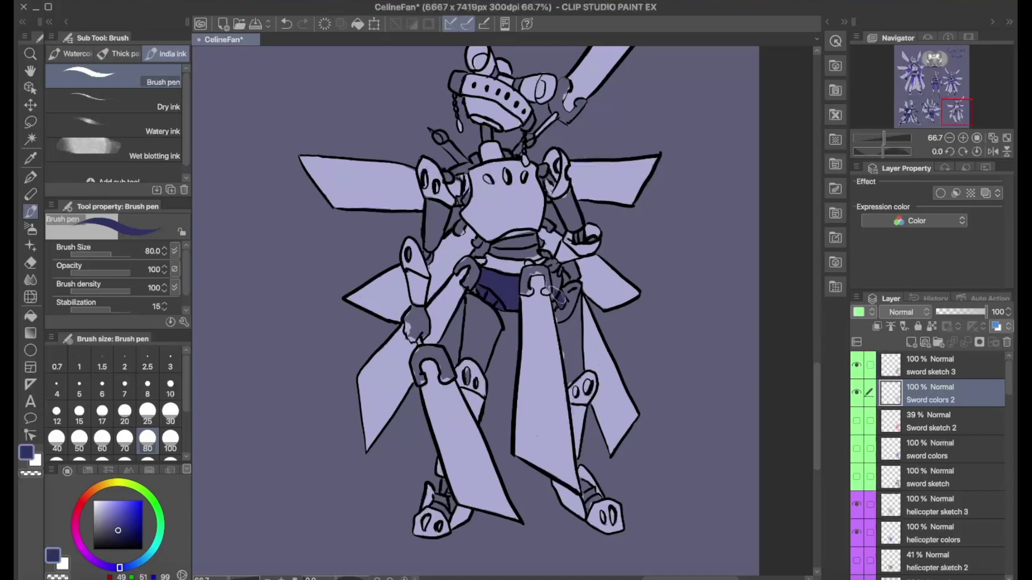
mouse_move(452, 172)
mouse_down()
mouse_move(476, 159)
mouse_move(459, 167)
mouse_up()
alt+click(437, 199)
mouse_move(543, 253)
mouse_down()
mouse_move(500, 244)
mouse_move(573, 251)
mouse_up()
alt+click(567, 282)
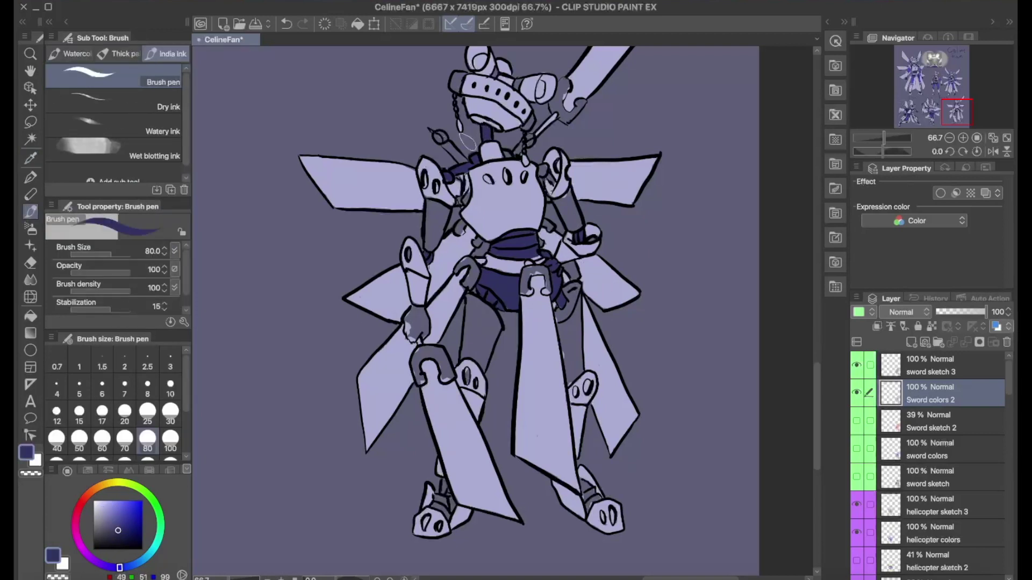
- Fill the chest slots, the ankles, the foot ovals and the left hand with dark navy
alt+click(508, 175)
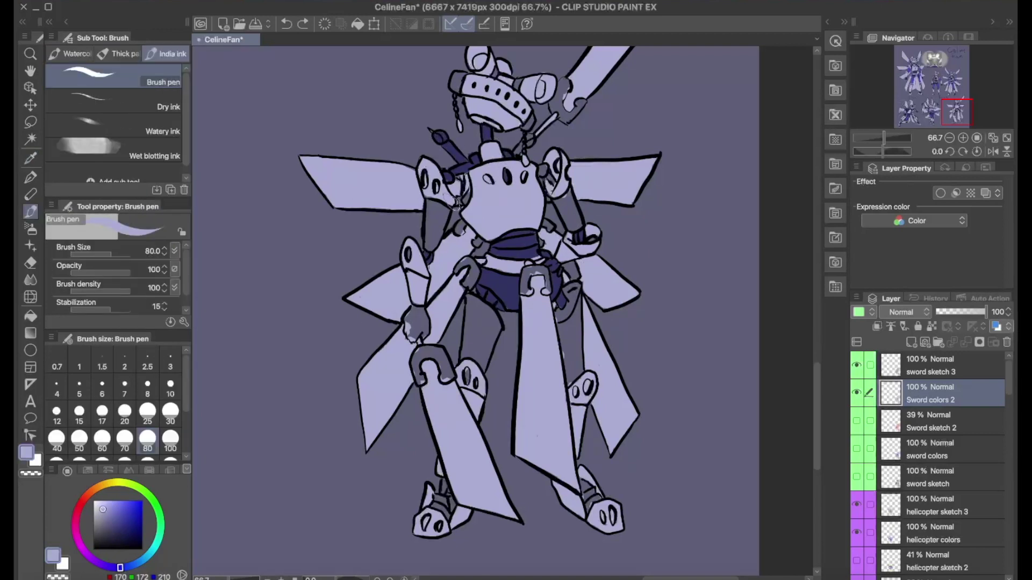
alt+click(546, 296)
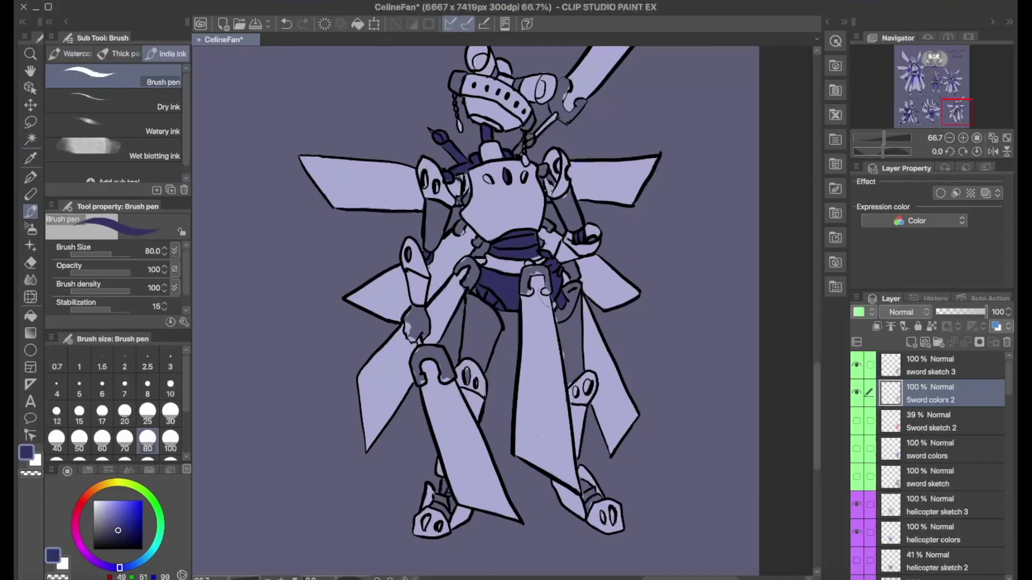
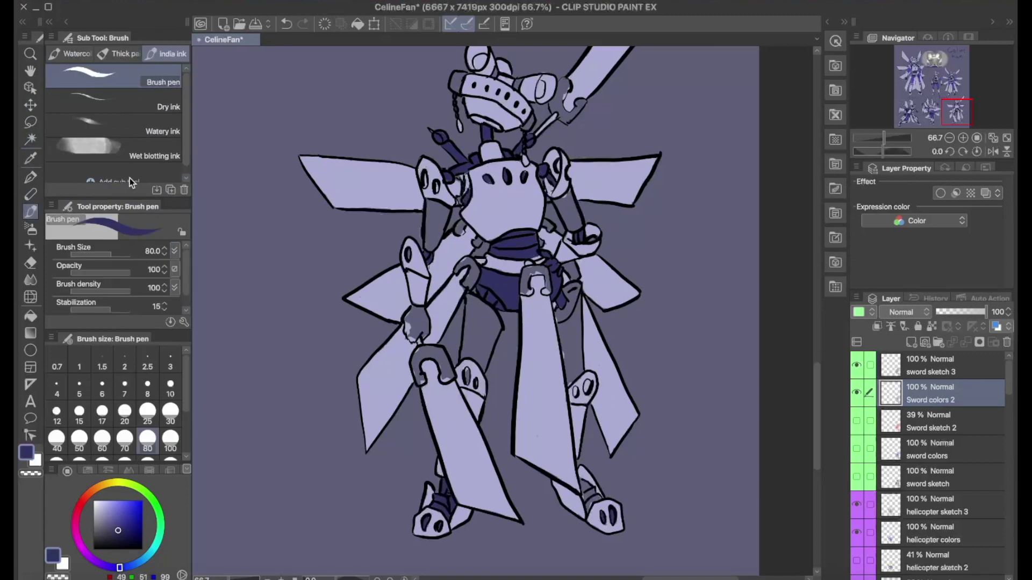
drag(688, 382, 666, 386)
drag(563, 489, 571, 496)
drag(392, 335, 395, 310)
- Choose a medium blue and fill the left upper arm and both hip blade hinges with it
click(126, 513)
drag(415, 253, 420, 207)
mouse_move(446, 290)
mouse_down()
mouse_move(462, 268)
mouse_move(444, 266)
mouse_up()
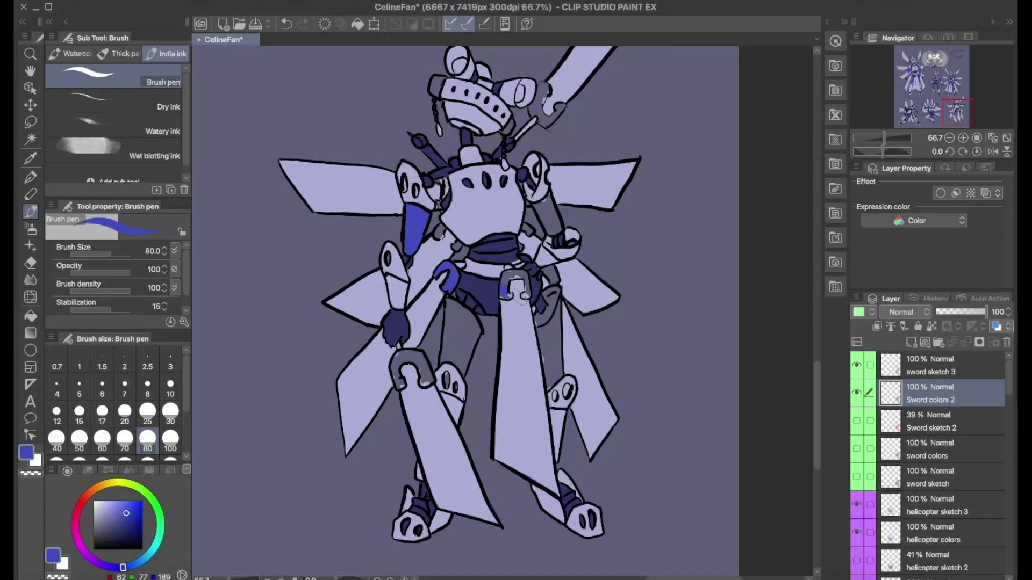
key(ctrl+plus)
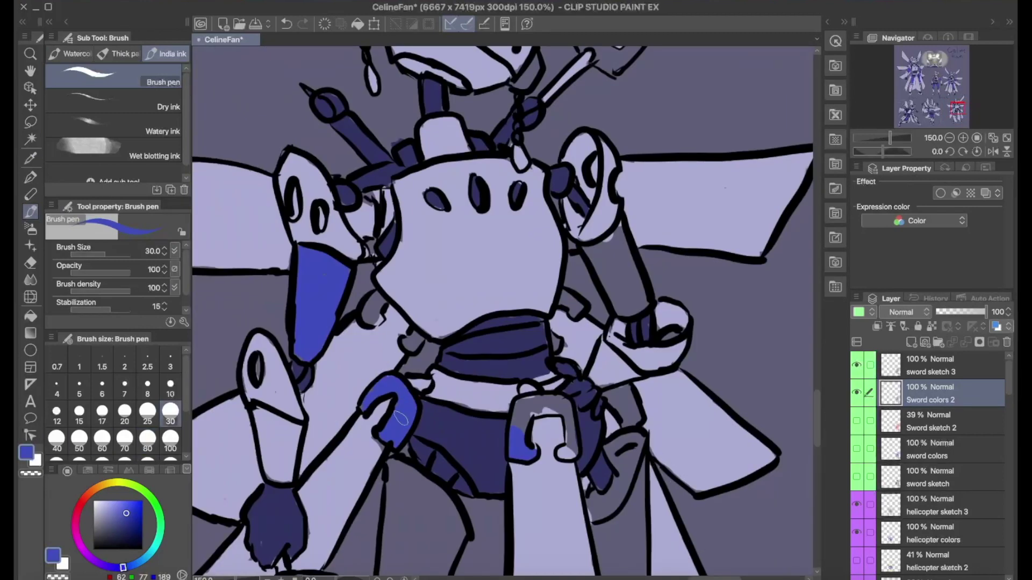
mouse_move(516, 430)
mouse_down()
mouse_move(548, 408)
mouse_move(570, 452)
mouse_up()
- Fill the inner left shoulder, the small rear left hinges and the rear right hip hinge with blue
alt+click(352, 422)
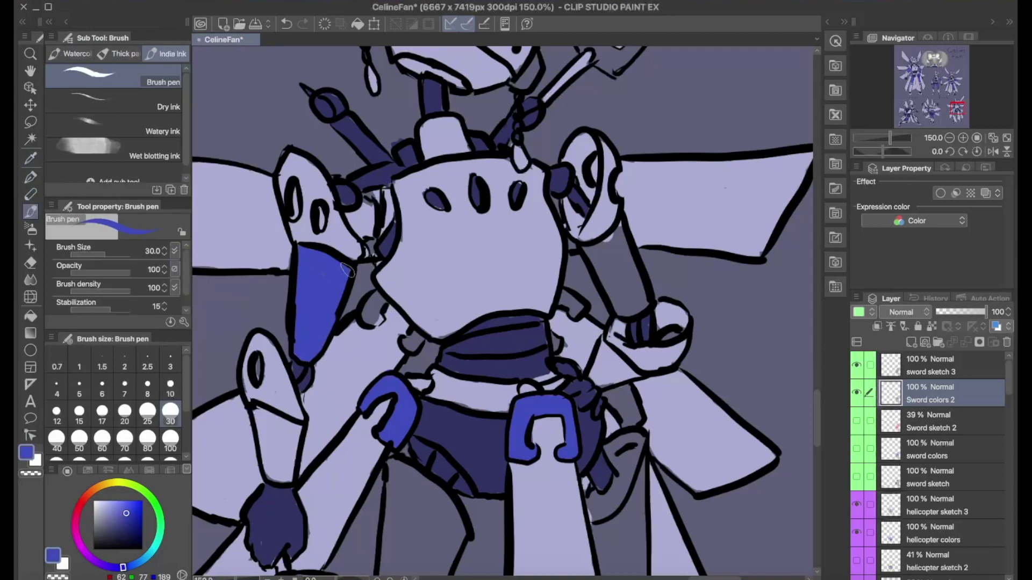
alt+click(390, 414)
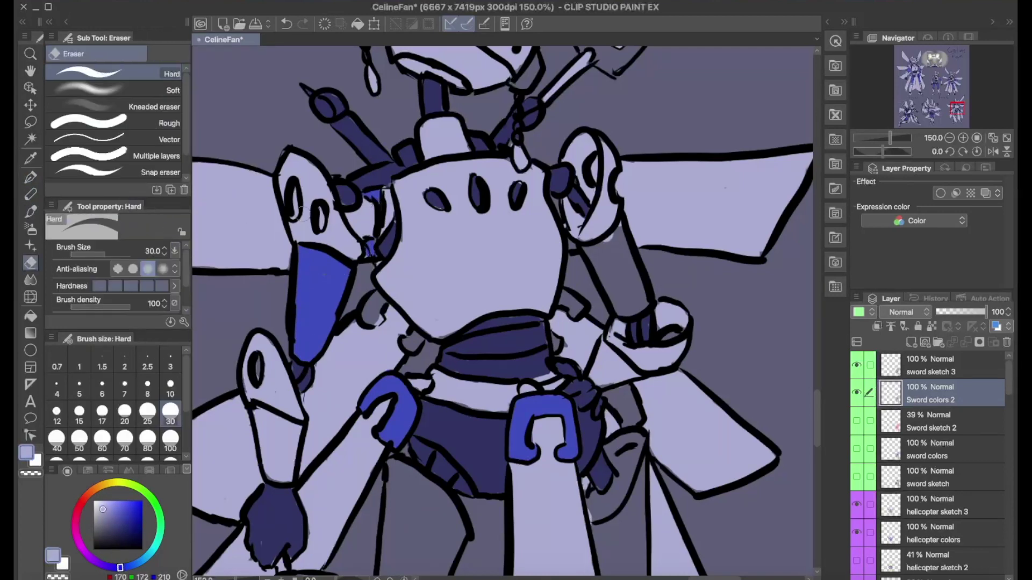
drag(374, 296, 419, 341)
drag(618, 398, 629, 422)
alt+click(578, 322)
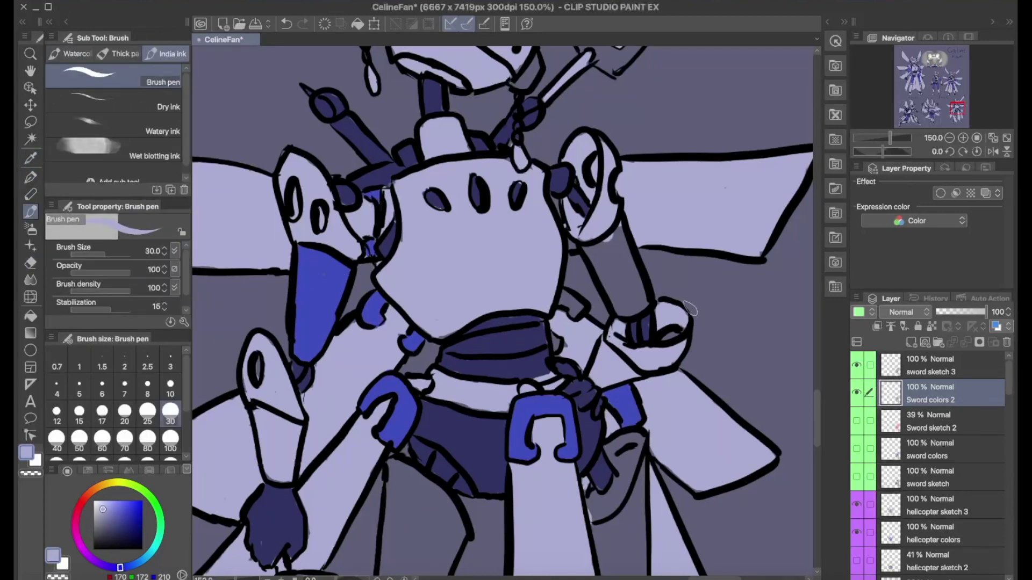
- Fill the right upper arm with blue and paint a short blue mark in the centre of the chest
alt+click(548, 419)
drag(586, 250, 602, 272)
drag(591, 226, 645, 314)
drag(613, 252, 637, 301)
drag(497, 225, 497, 259)
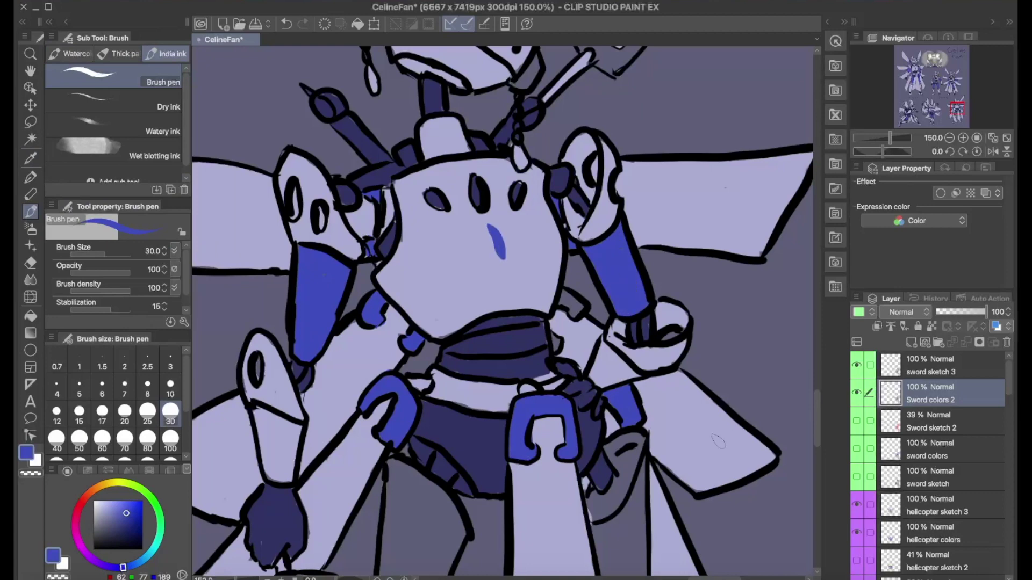
- Fill the left knee blade hinge, the left thigh and the right hip joint with blue
drag(815, 404, 815, 426)
mouse_move(271, 414)
mouse_down()
mouse_move(322, 392)
mouse_move(330, 371)
mouse_up()
mouse_move(392, 296)
mouse_down()
mouse_move(419, 263)
mouse_move(430, 376)
mouse_move(417, 379)
mouse_up()
mouse_move(613, 403)
mouse_down()
mouse_move(596, 280)
mouse_move(634, 226)
mouse_move(634, 381)
mouse_up()
key(e)
key(alt+bracketright)
key(alt+bracketleft)
key(p)
- Fill the right thigh and the knee guard ovals with blue, and resample the light lavender
drag(621, 330, 617, 435)
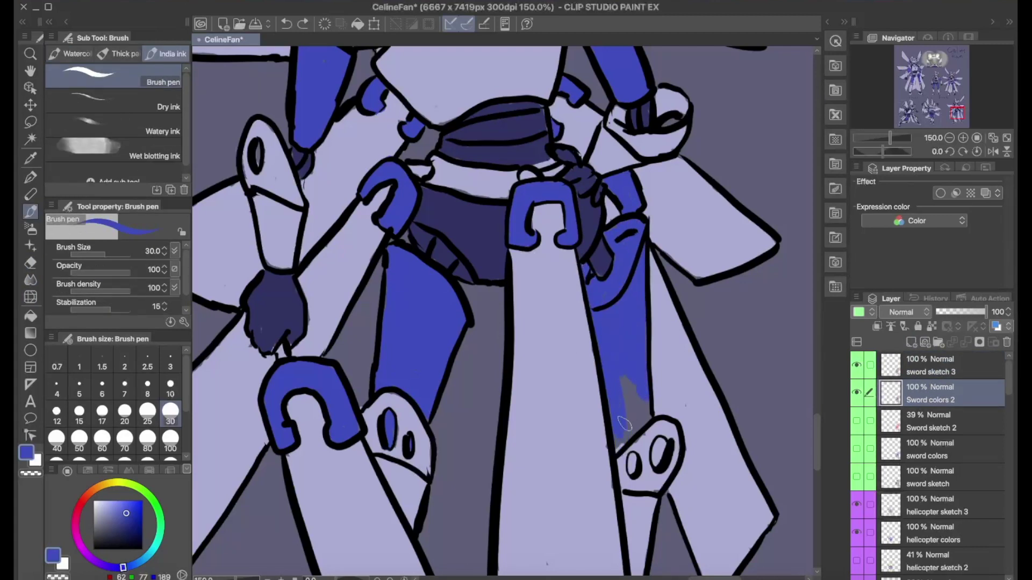
drag(618, 376, 645, 446)
key(i)
key(b)
scroll(550, 378, down, 1)
alt+click(551, 378)
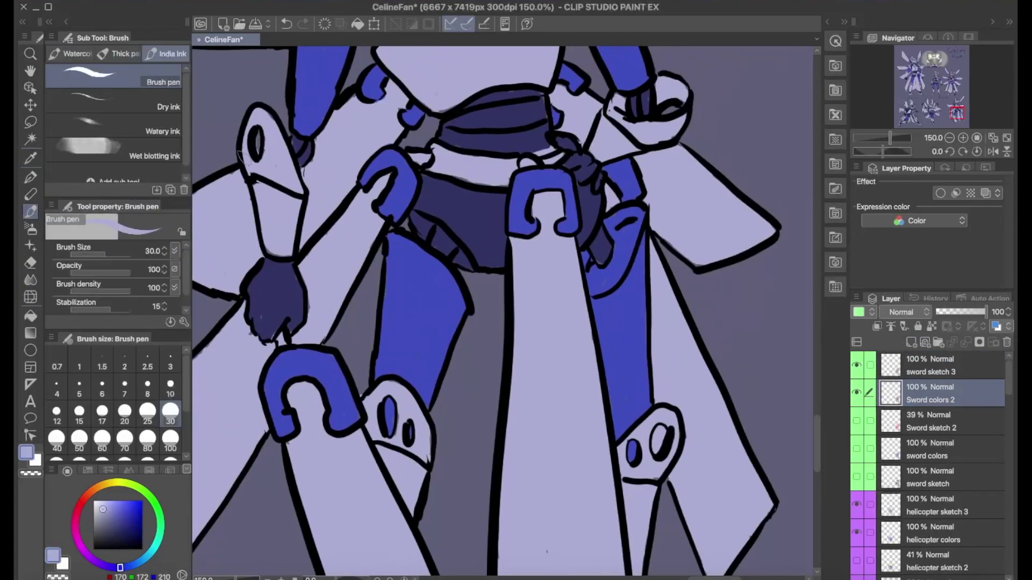
- Fill the hinge at the base of the raised sword blade with blue
scroll(551, 378, down, 3)
scroll(551, 378, up, 3)
alt+click(540, 500)
drag(521, 300, 596, 279)
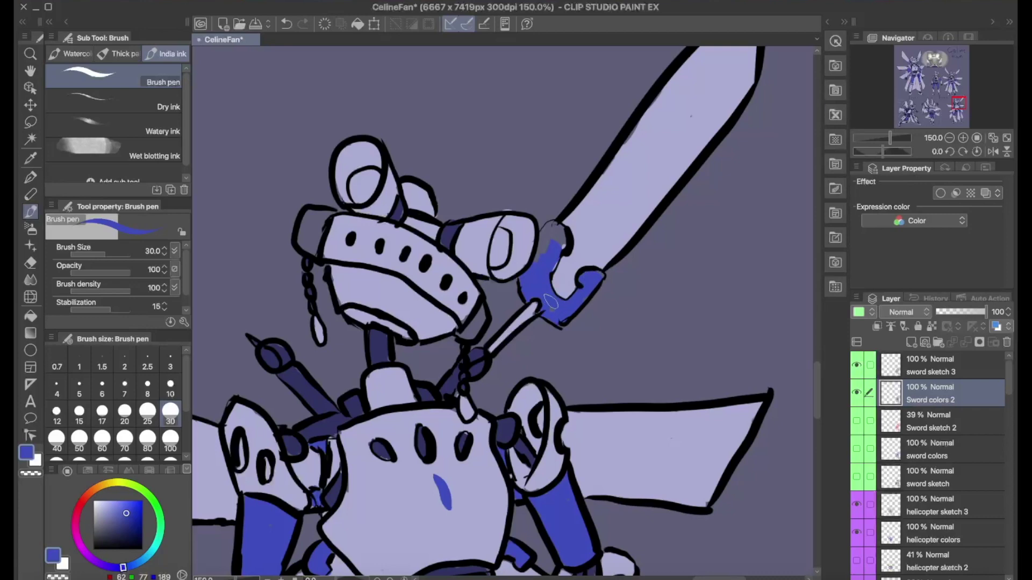
drag(548, 226, 559, 274)
key(alt+bracketright)
key(e)
key(alt+bracketleft)
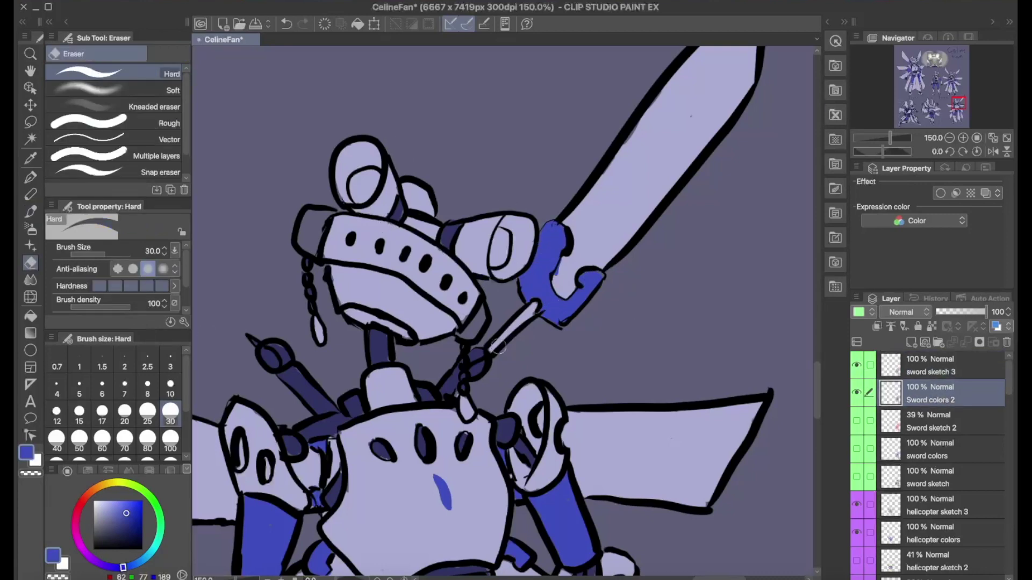
- Fill the caps on both sides of the head's visor with tan
key(b)
drag(314, 247, 305, 209)
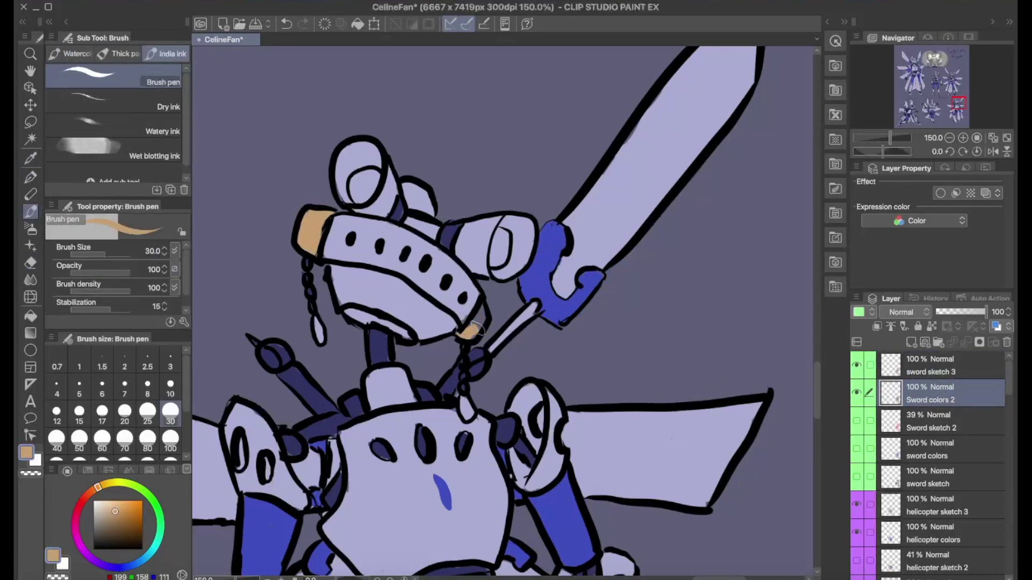
drag(484, 309, 456, 335)
alt+click(444, 326)
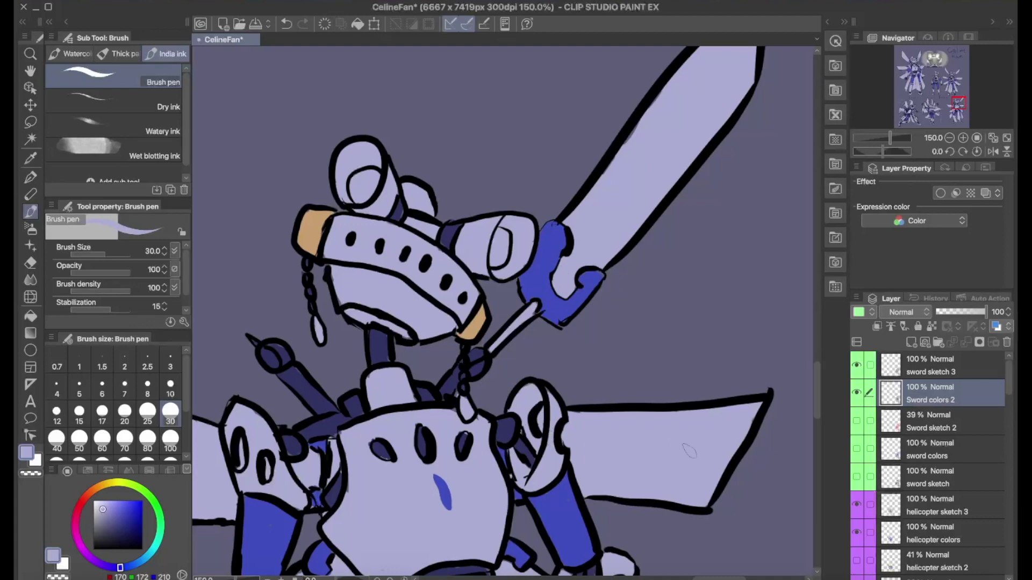
key(alt+bracketright)
key(e)
key(alt+bracketleft)
key(b)
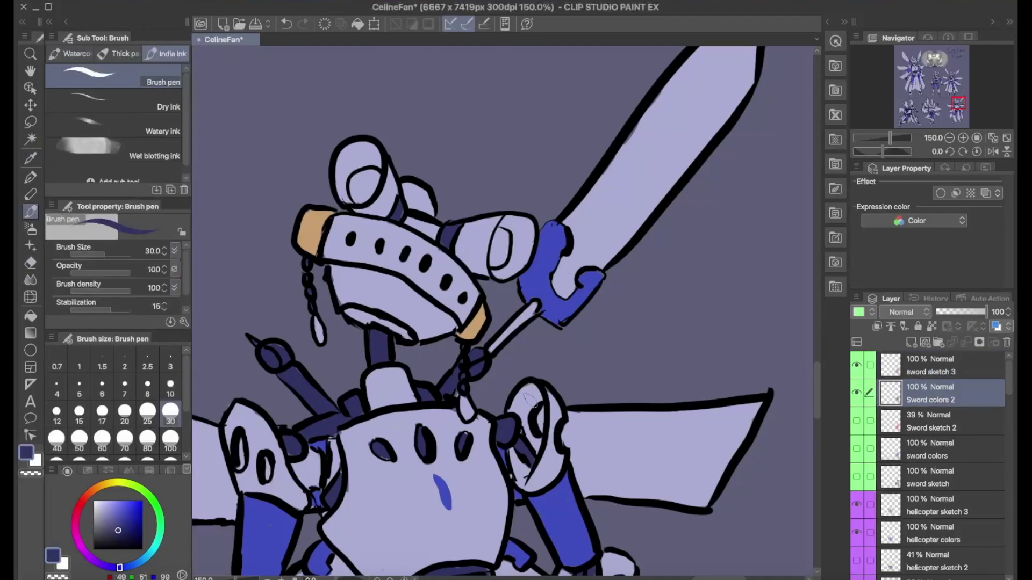
- Paint tan accent stripes on the blades and tan marks on the chest with a size 60 brush
key(ctrl+minus)
key(ctrl+minus)
scroll(814, 367, down, 2)
alt+click(519, 199)
key(bracketright)
key(bracketright)
key(bracketright)
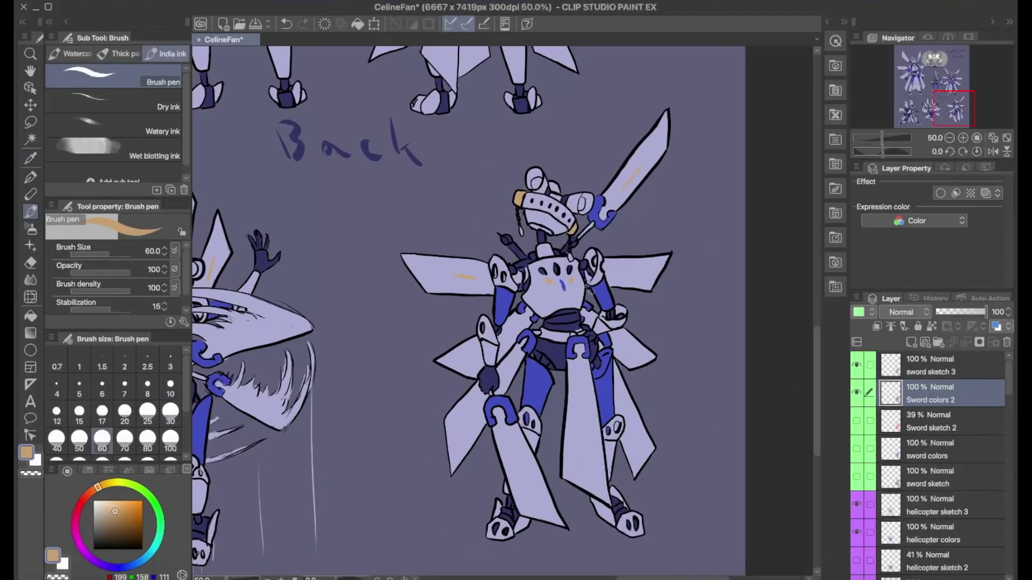
- Trim the tip of the raised sword in the linework on sword sketch 3
key(alt+bracketright)
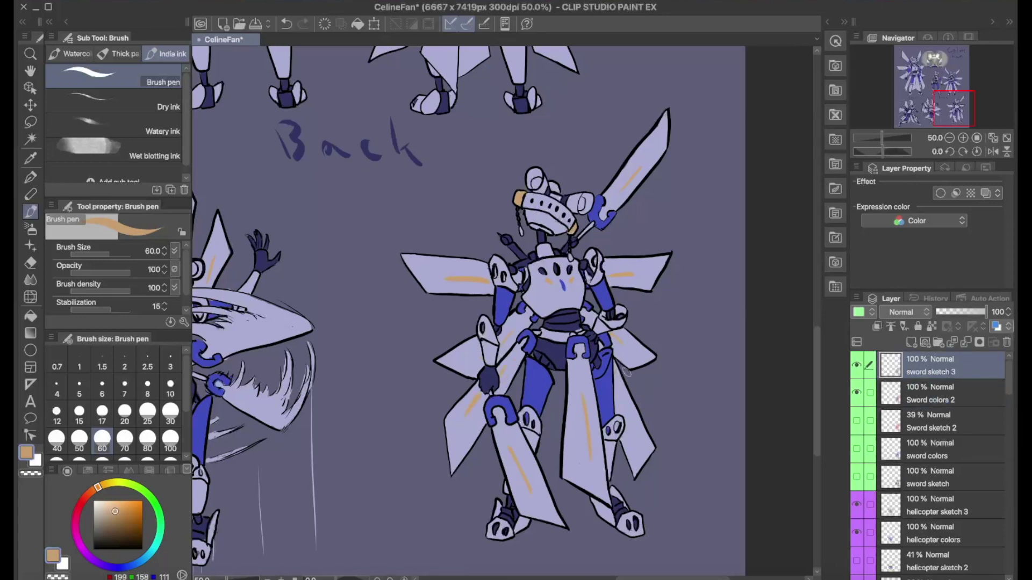
key(e)
drag(667, 110, 665, 159)
key(alt+bracketleft)
- Create a layer named "sword shading" above Sword colors 2 and clip it to the layer below
click(906, 344)
double_click(932, 400)
text(sword shading)
right_click(945, 394)
click(801, 225)
- Cover the whole sword figure with very dark navy and set the shading layer to Multiply at 45% opacity
click(116, 568)
key(b)
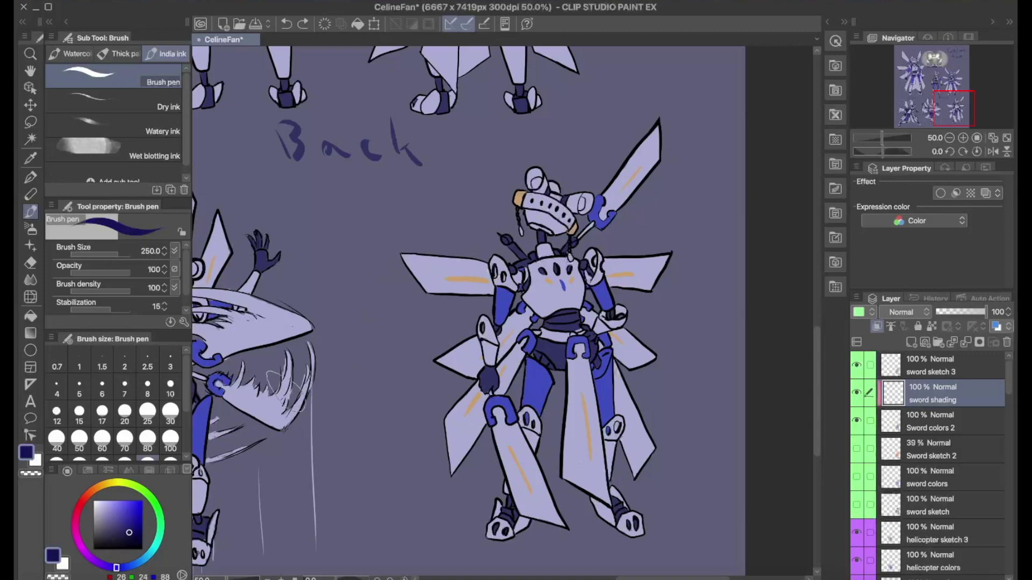
drag(537, 258, 667, 230)
drag(618, 350, 538, 484)
drag(591, 376, 565, 350)
click(902, 311)
drag(964, 307, 957, 310)
- Erase the shading from the lit side of the visor and lower face, and set the layer opacity to 46%
key(e)
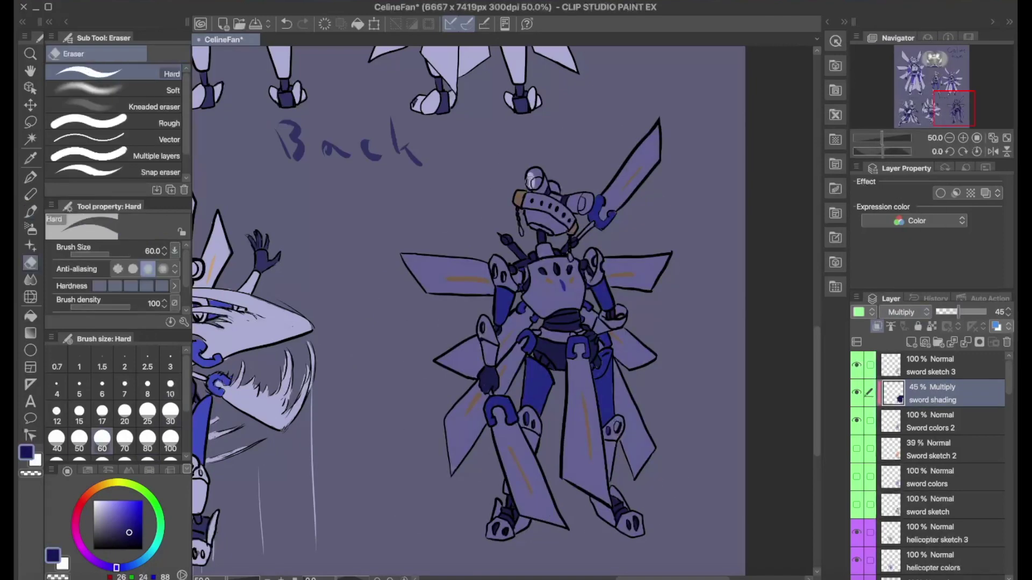
scroll(548, 201, up, 3)
key(bracketleft)
mouse_move(553, 274)
mouse_down()
mouse_move(526, 305)
mouse_move(441, 268)
mouse_up()
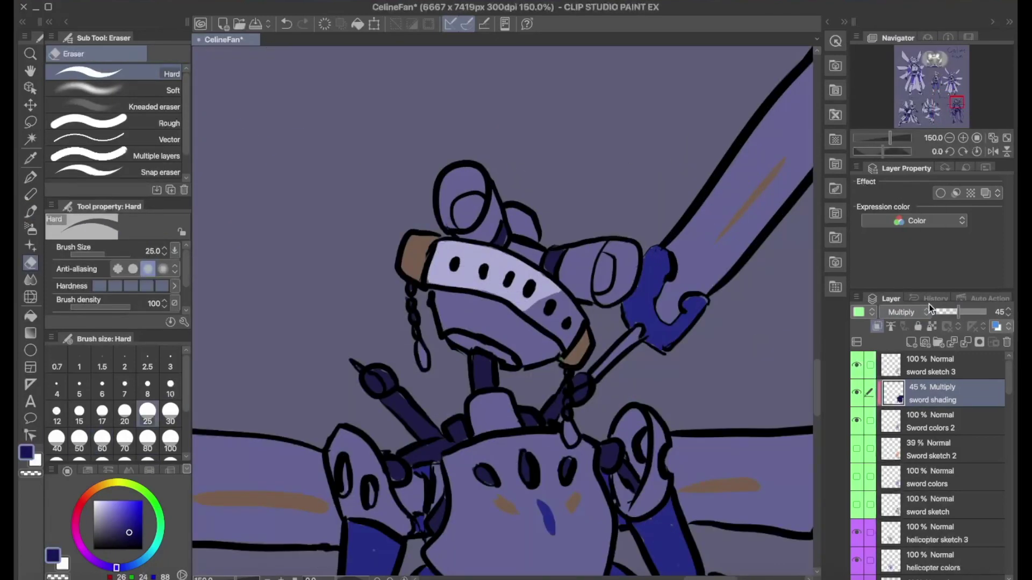
click(903, 312)
mouse_move(446, 312)
mouse_down()
mouse_move(477, 329)
mouse_move(451, 315)
mouse_up()
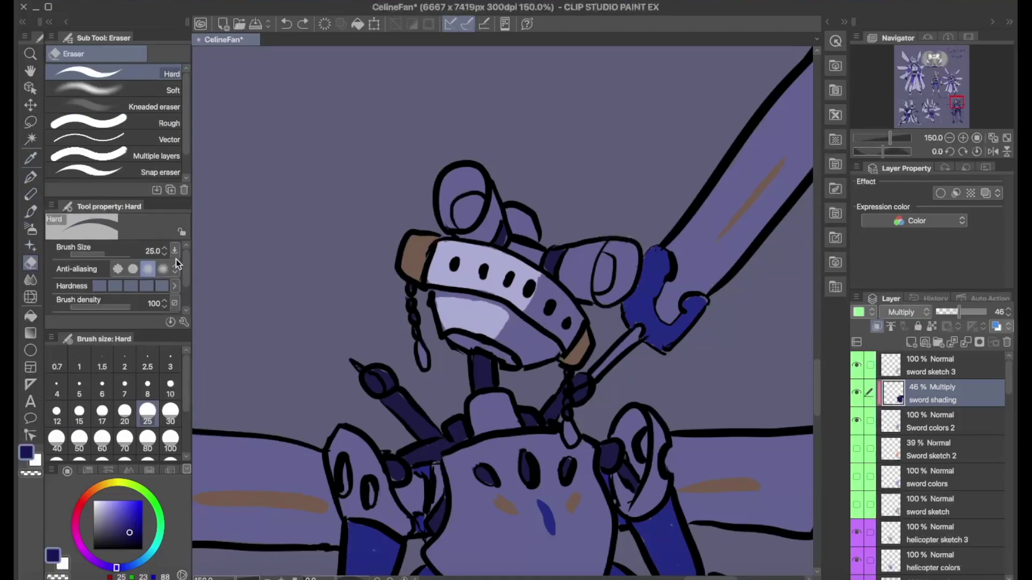
- Erase the shading from the left head cap, the neck base, the left shoulder and the left back tube
drag(419, 253, 433, 239)
mouse_move(489, 398)
mouse_down()
mouse_move(483, 414)
mouse_move(406, 455)
mouse_up()
mouse_move(400, 395)
mouse_down()
mouse_move(409, 423)
mouse_move(363, 468)
mouse_move(360, 442)
mouse_move(404, 399)
mouse_up()
scroll(579, 206, down, 4)
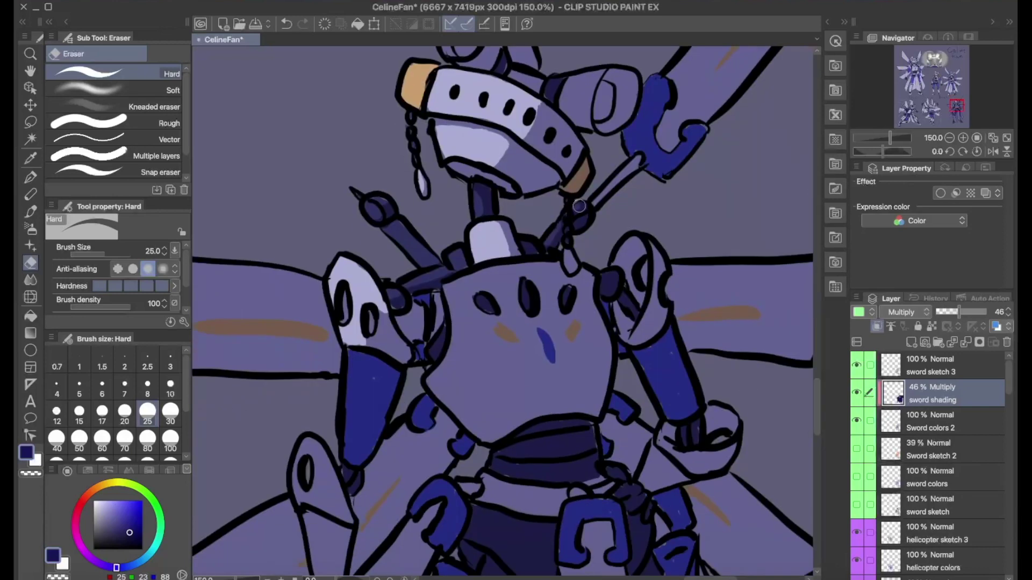
- Erase the shading from the upper chest, right shoulder, middle of the waist and the sword's handle and hinge
mouse_move(450, 285)
mouse_down()
mouse_move(454, 375)
mouse_move(551, 365)
mouse_move(596, 316)
mouse_move(502, 276)
mouse_move(444, 362)
mouse_move(473, 368)
mouse_move(488, 284)
mouse_move(515, 337)
mouse_move(559, 315)
mouse_up()
drag(621, 250, 630, 238)
mouse_move(505, 466)
mouse_down()
mouse_move(543, 463)
mouse_move(561, 474)
mouse_up()
drag(634, 163, 652, 92)
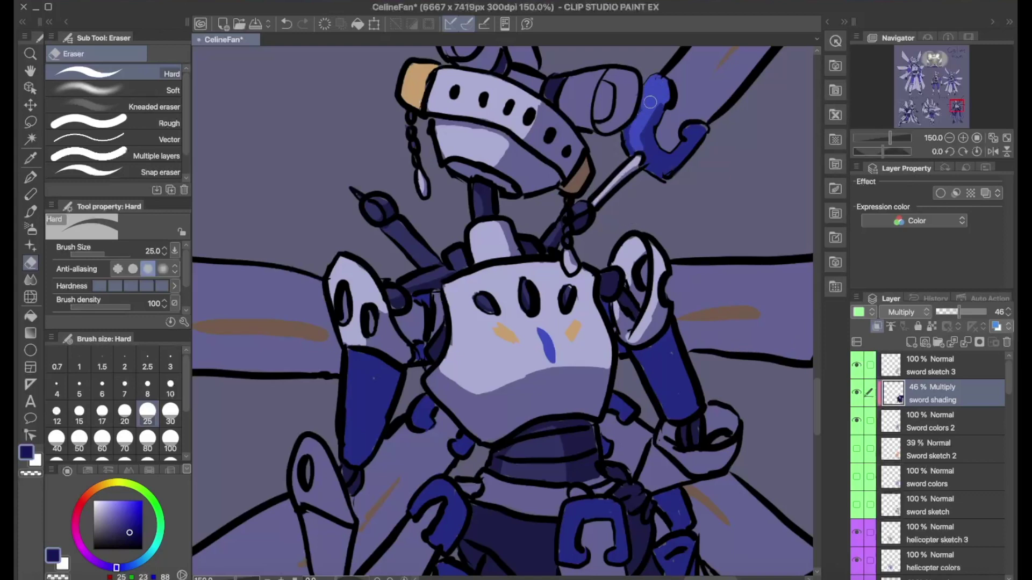
- Erase the shading from the lit sides of the upper arms and the hip blade hinges
scroll(645, 161, down, 3)
mouse_move(661, 231)
mouse_down()
mouse_move(680, 277)
mouse_move(659, 252)
mouse_move(674, 301)
mouse_up()
drag(427, 374, 447, 430)
mouse_move(565, 440)
mouse_down()
mouse_move(591, 387)
mouse_move(612, 430)
mouse_up()
key(b)
key(e)
- Erase the shading from both forearms, the left knee blade hinge and the belt
mouse_move(613, 371)
mouse_down()
mouse_move(626, 390)
mouse_move(661, 344)
mouse_move(694, 352)
mouse_up()
mouse_move(487, 408)
mouse_down()
mouse_move(543, 462)
mouse_move(516, 430)
mouse_up()
mouse_move(306, 334)
mouse_down()
mouse_move(330, 400)
mouse_move(320, 462)
mouse_move(309, 403)
mouse_move(322, 435)
mouse_move(331, 371)
mouse_up()
scroll(548, 271, down, 3)
mouse_move(328, 537)
mouse_down()
mouse_move(344, 473)
mouse_move(397, 462)
mouse_up()
drag(520, 264, 557, 275)
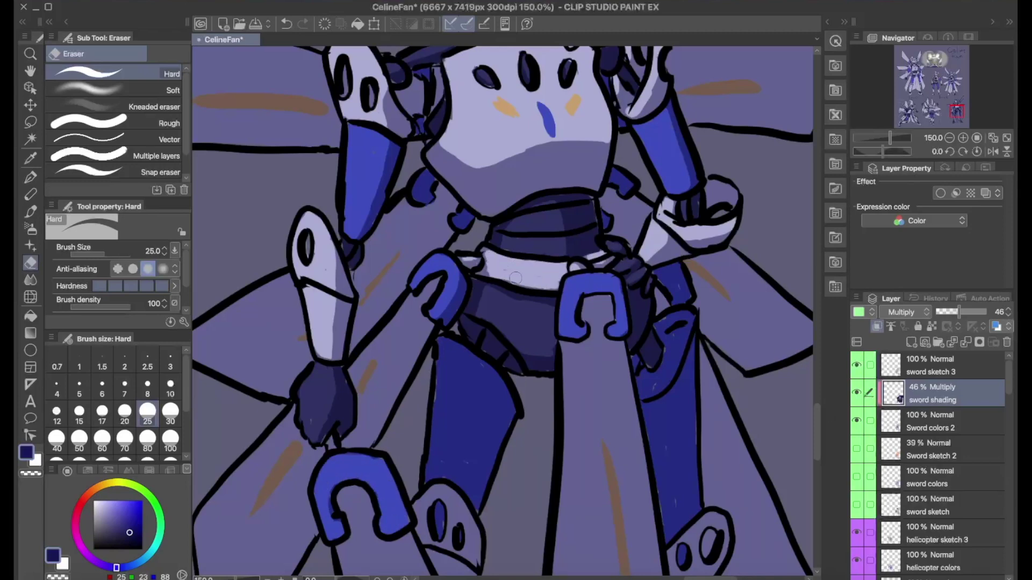
- Erase the shading from the lit part of the left thigh and touch up its colour on Sword colors 2
scroll(506, 301, down, 3)
mouse_move(462, 239)
mouse_down()
mouse_move(502, 300)
mouse_move(460, 322)
mouse_move(467, 301)
mouse_up()
key(b)
alt+click(467, 301)
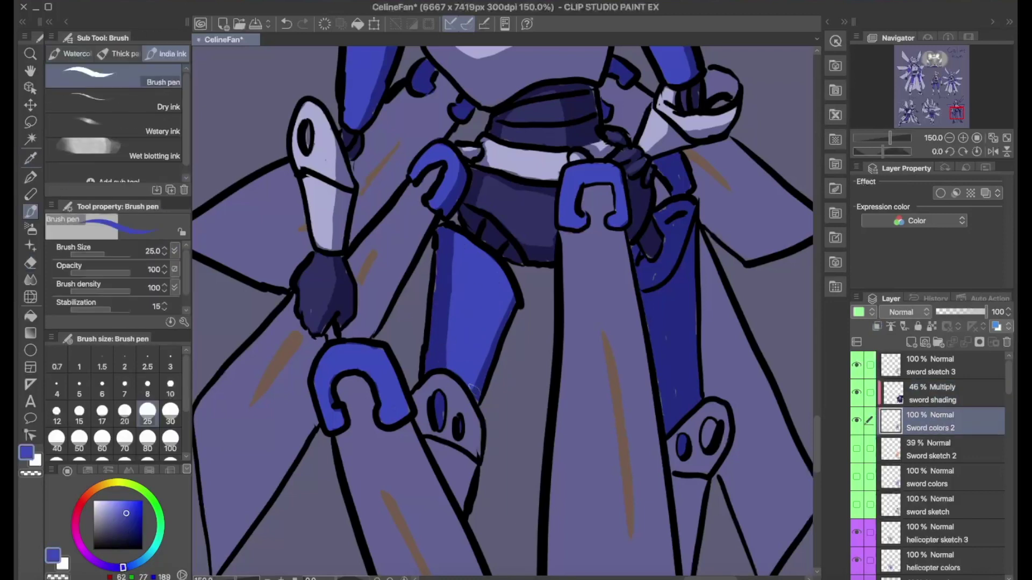
alt+click(520, 132)
alt+click(325, 215)
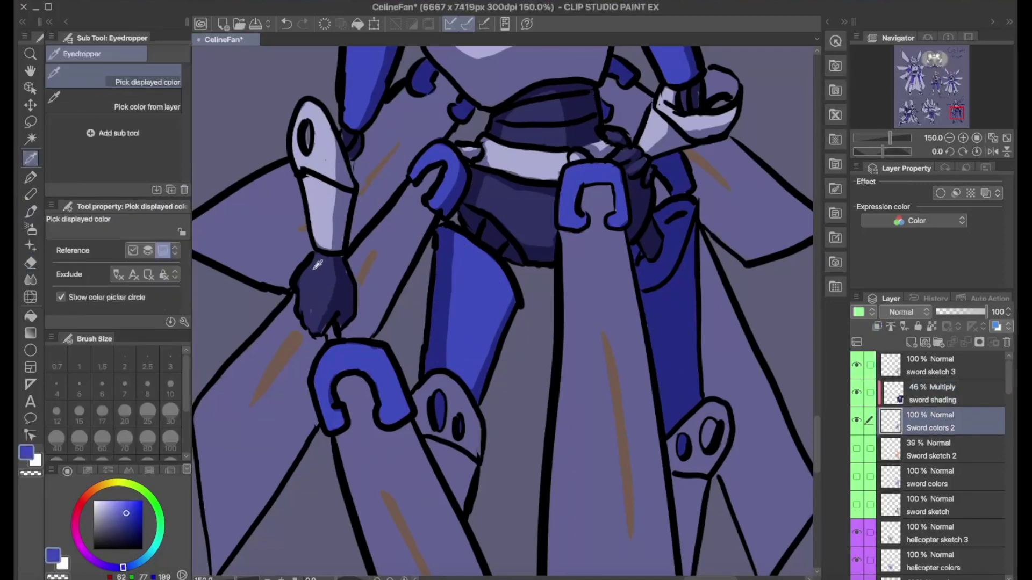
- Erase the lit side of the right thigh on the sword shading layer
key(e)
click(946, 393)
mouse_move(677, 413)
mouse_down()
mouse_move(671, 286)
mouse_move(691, 340)
mouse_move(672, 264)
mouse_up()
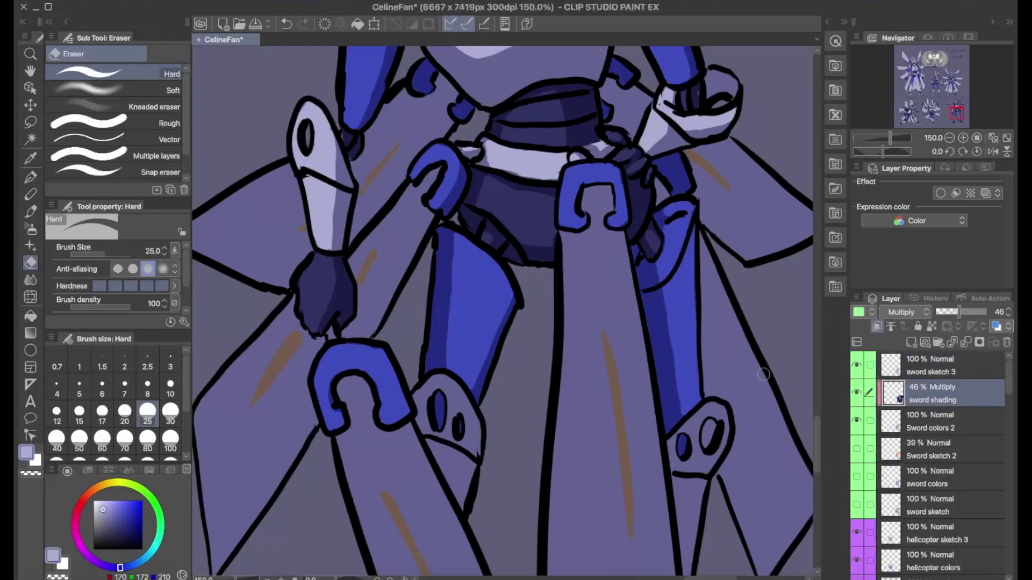
- Erase the shading from the lit areas of both feet
scroll(764, 375, up, 5)
scroll(483, 376, down, 10)
mouse_move(325, 454)
mouse_down()
mouse_move(361, 465)
mouse_move(343, 484)
mouse_move(332, 441)
mouse_up()
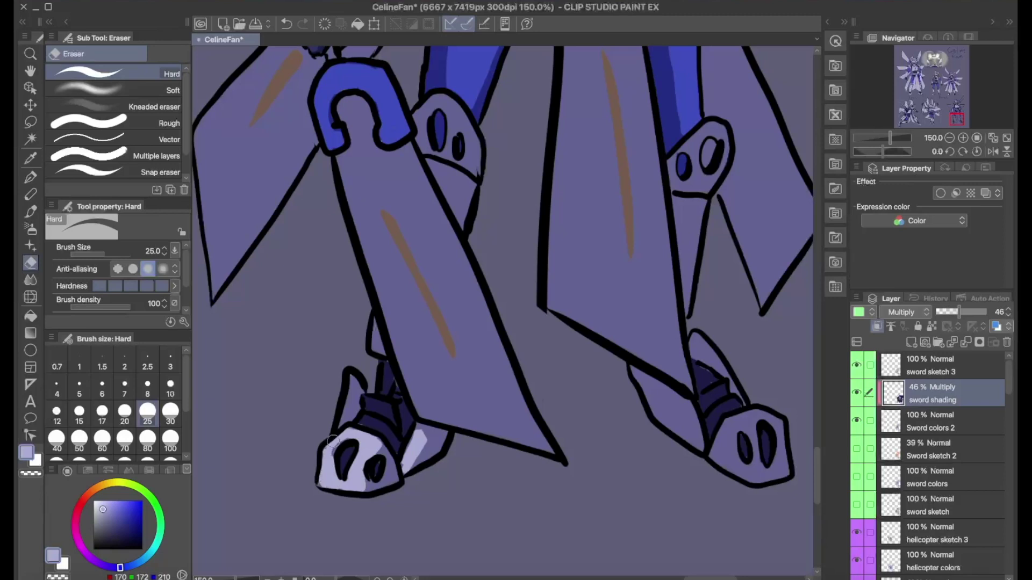
mouse_move(647, 408)
mouse_down()
mouse_move(723, 398)
mouse_move(727, 375)
mouse_move(718, 448)
mouse_move(742, 460)
mouse_up()
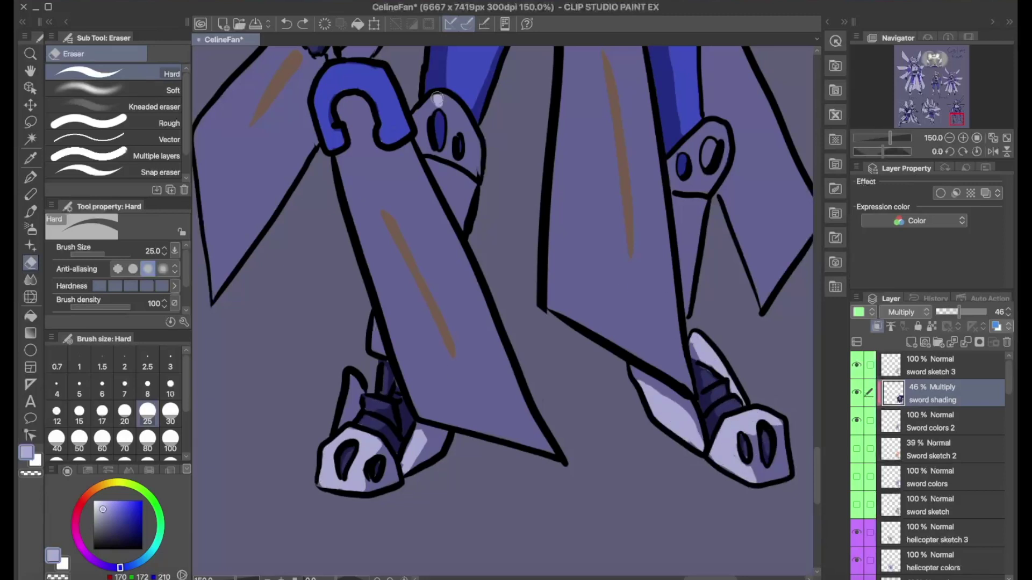
- Erase the shading from the knee guards and the lit parts of both lower legs
drag(436, 100, 464, 214)
drag(375, 323, 379, 352)
mouse_move(694, 194)
mouse_down()
mouse_move(693, 135)
mouse_move(715, 194)
mouse_move(693, 295)
mouse_up()
scroll(787, 302, down, 3)
scroll(586, 129, up, 2)
- Erase the shading from the left side blade and the pointed rear blade beneath it, undoing the last stray stroke
drag(586, 135, 403, 129)
mouse_move(559, 271)
mouse_down()
mouse_move(548, 313)
mouse_move(473, 295)
mouse_up()
mouse_move(627, 201)
mouse_down()
mouse_move(616, 252)
mouse_move(645, 209)
mouse_up()
key(ctrl+z)
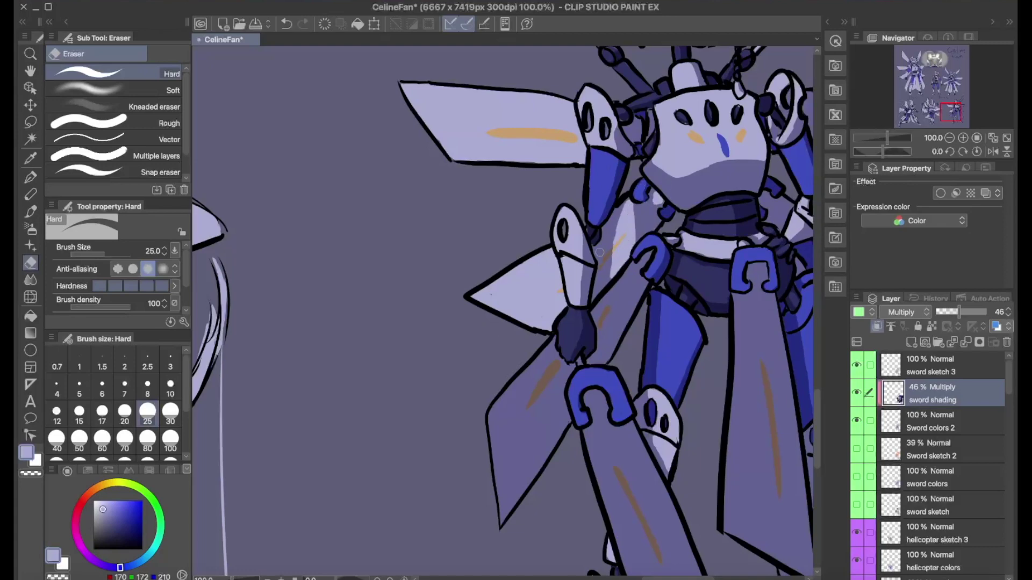
- Erase the shading from the rear blades between the left arm and the waist
drag(665, 206, 645, 236)
drag(645, 242, 645, 199)
drag(634, 242, 591, 323)
drag(591, 279, 635, 236)
- Erase the shading from the lower left rear blade and the blade in front of the left leg
mouse_move(529, 344)
mouse_down()
mouse_move(535, 403)
mouse_move(556, 306)
mouse_move(575, 328)
mouse_move(634, 239)
mouse_move(697, 341)
mouse_up()
scroll(575, 327, down, 3)
mouse_move(672, 446)
mouse_down()
mouse_move(591, 253)
mouse_move(618, 381)
mouse_move(687, 462)
mouse_up()
key(ctrl+minus)
key(b)
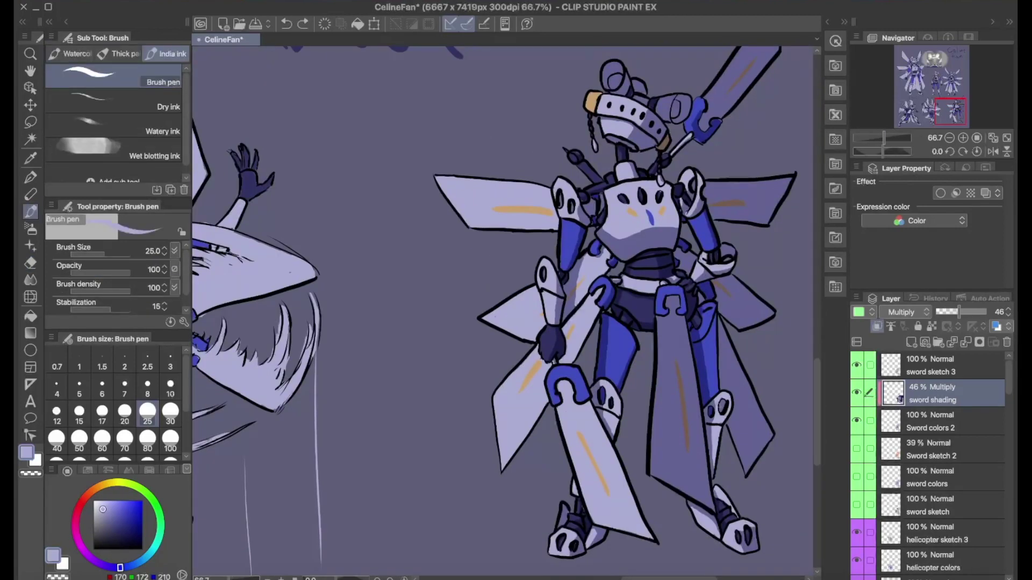
- Erase the shading from the long central blade
alt+click(561, 330)
key(e)
mouse_move(658, 408)
mouse_down()
mouse_move(655, 479)
mouse_move(699, 505)
mouse_move(666, 317)
mouse_move(697, 444)
mouse_up()
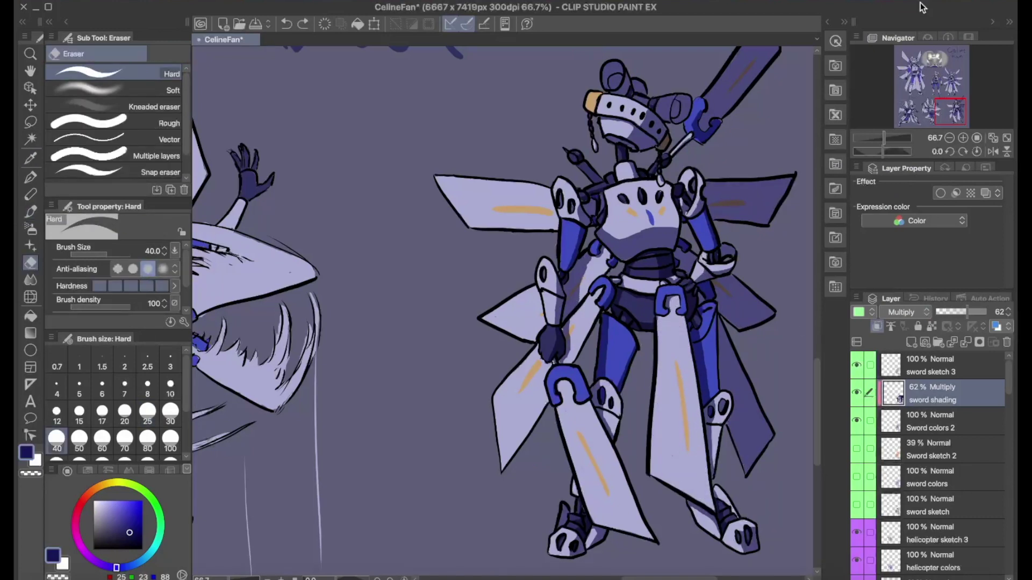
- Erase the shading from the upper parts of the raised sword and right blade, and lightly from the head puffs
scroll(671, 248, down, 2)
scroll(792, 223, up, 2)
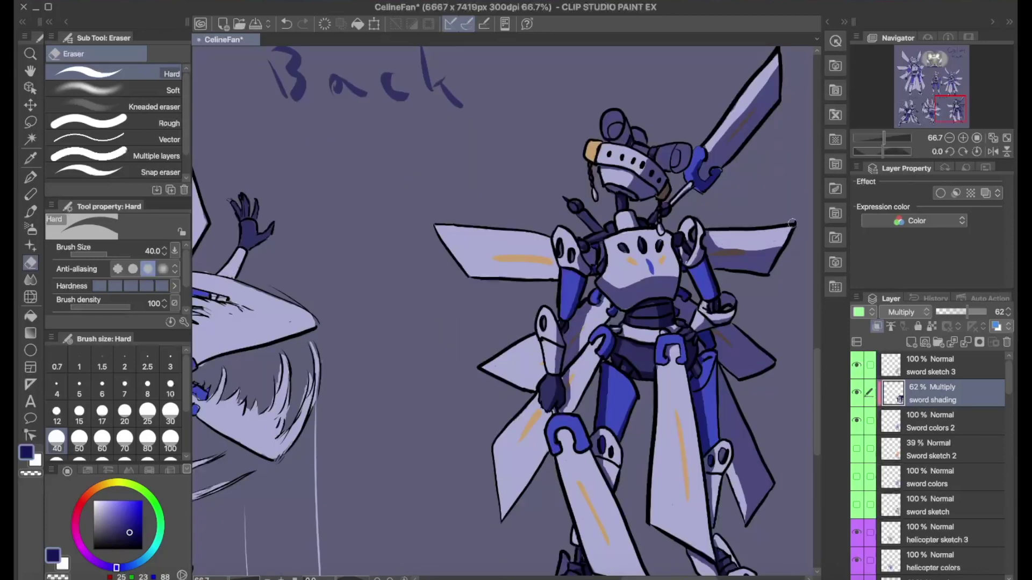
scroll(721, 406, down, 1)
click(154, 106)
mouse_move(616, 92)
mouse_down()
mouse_move(638, 100)
mouse_move(607, 86)
mouse_move(680, 119)
mouse_up()
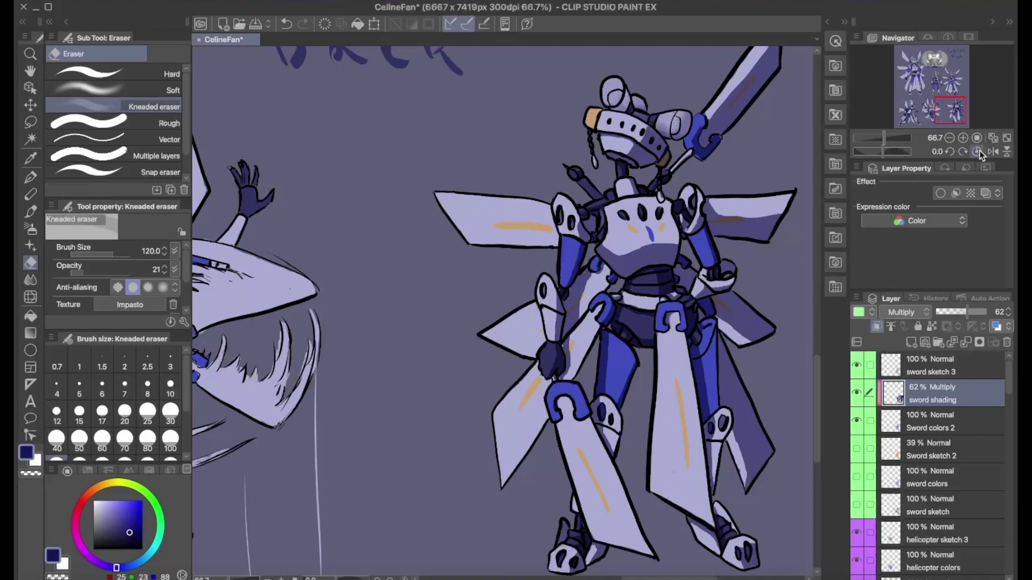
- Lock transparent pixels on the sword sketch 3 layer and recolour the head puffs' outlines in soft greyish lavender
click(940, 367)
alt+click(610, 93)
key(p)
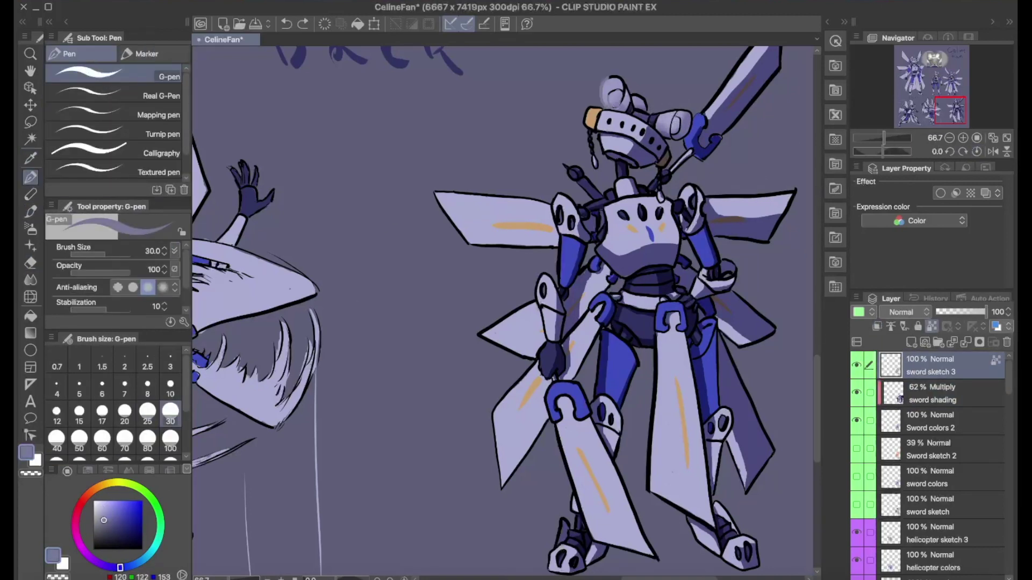
alt+click(605, 102)
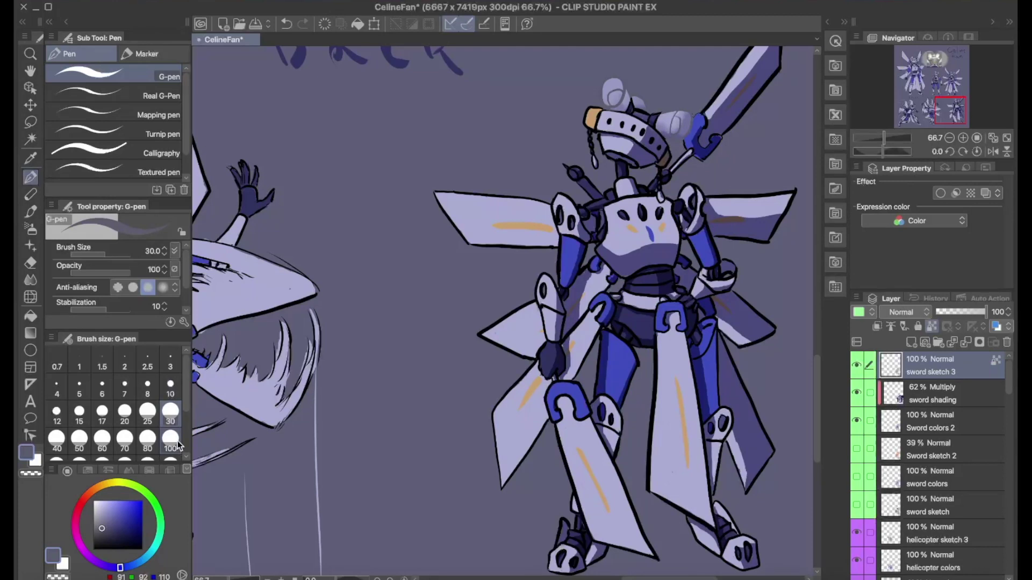
key(b)
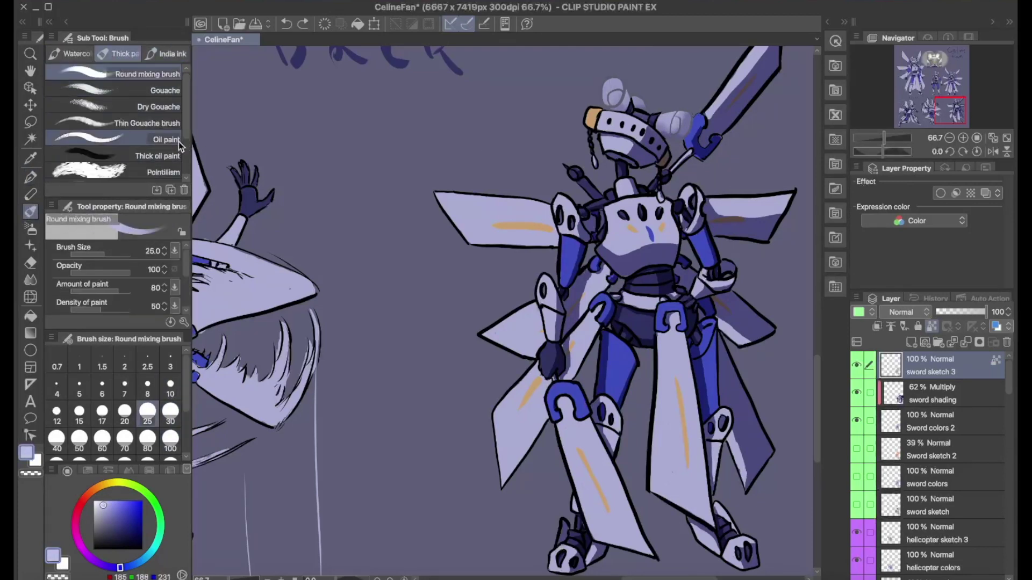
key(b)
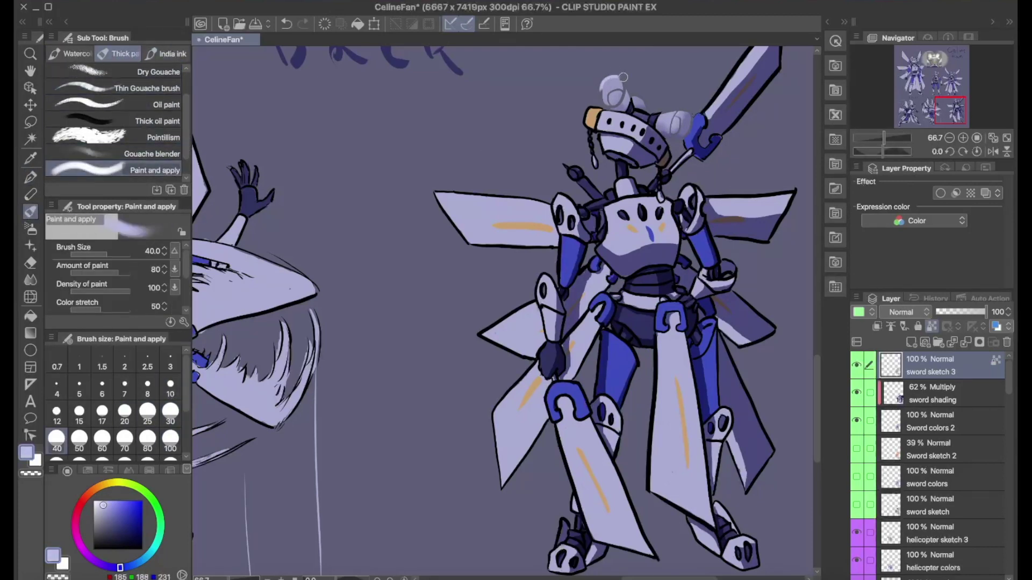
key(b)
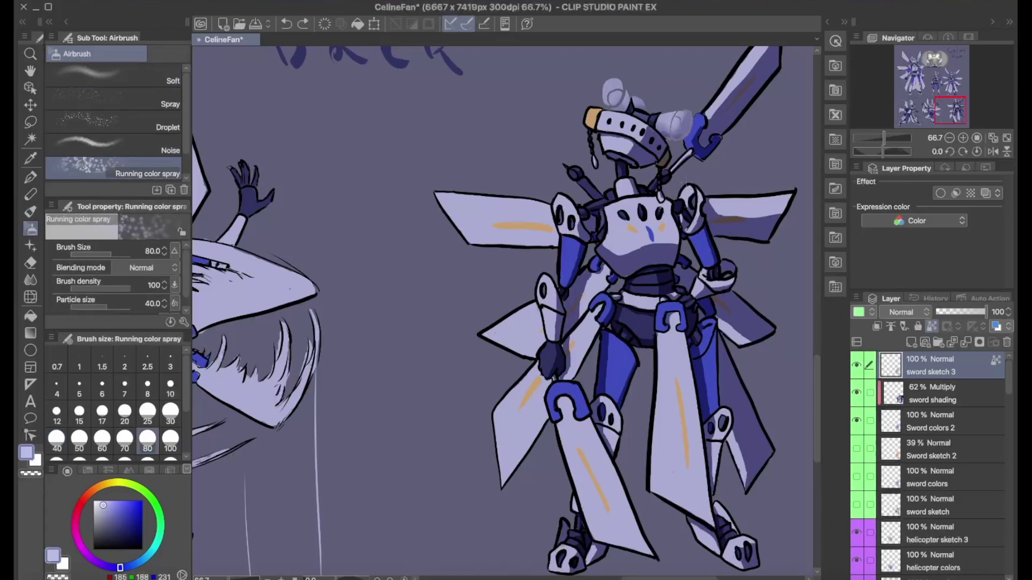
key(comma)
- Add a clipped Multiply layer named sword shading 2 at 47% and airbrush soft shadows under the chest and beside the left arm
click(940, 392)
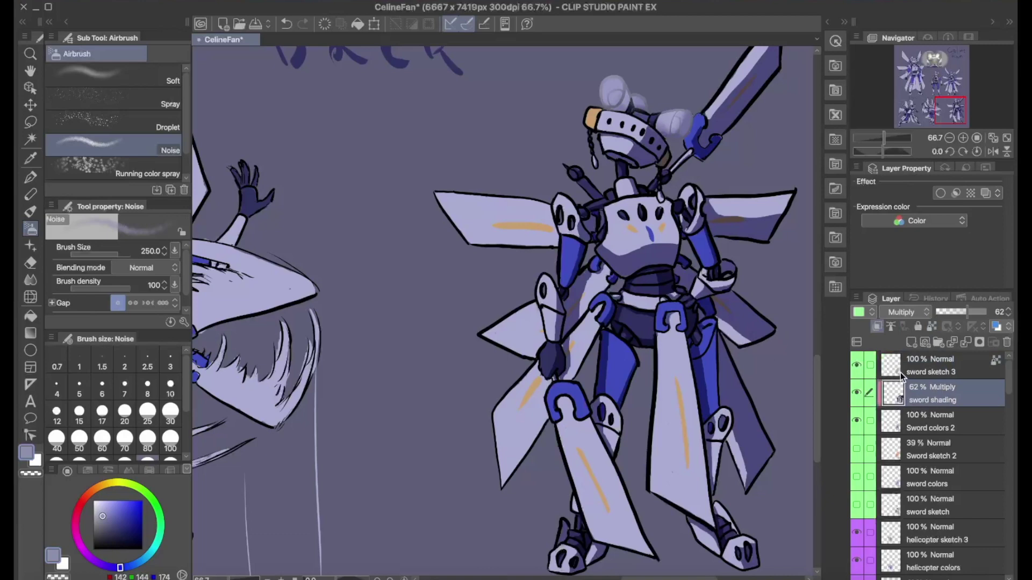
click(911, 342)
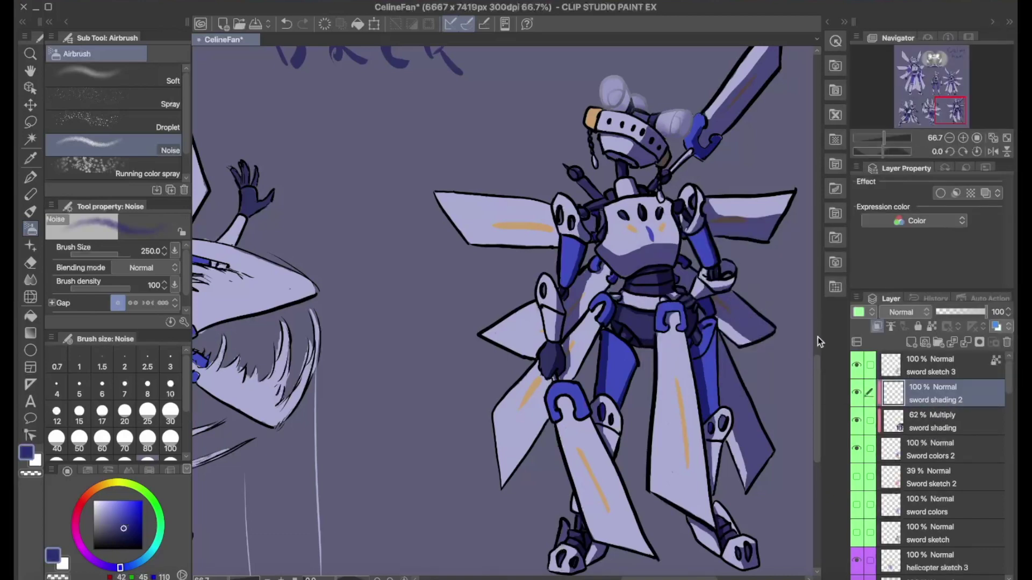
scroll(647, 268, up, 3)
drag(553, 202, 659, 207)
click(102, 441)
drag(591, 177, 532, 209)
drag(477, 357, 453, 488)
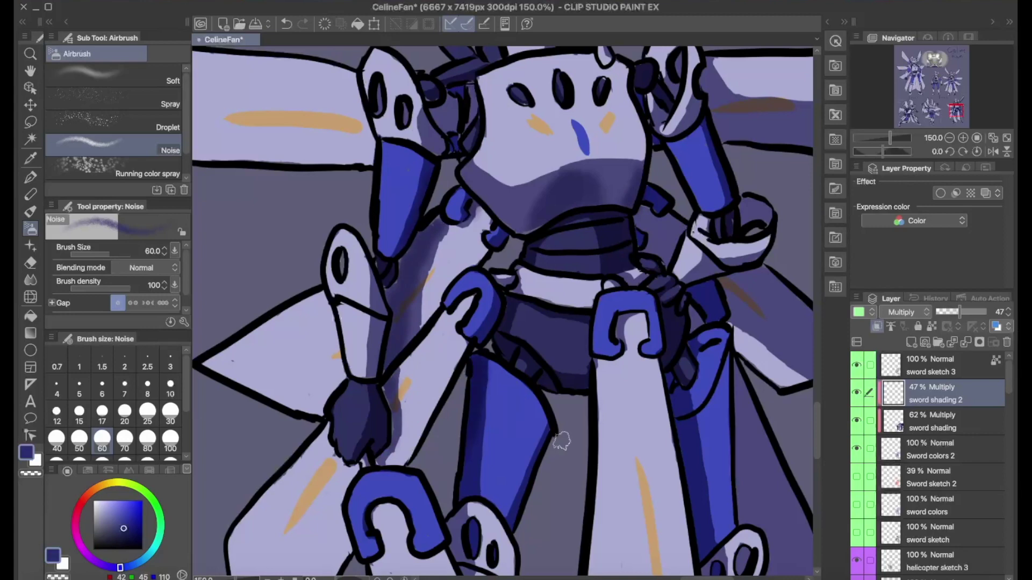
- Airbrush deeper shadows on the right thigh, the waist and the hook at the raised sword's base
drag(671, 384, 674, 354)
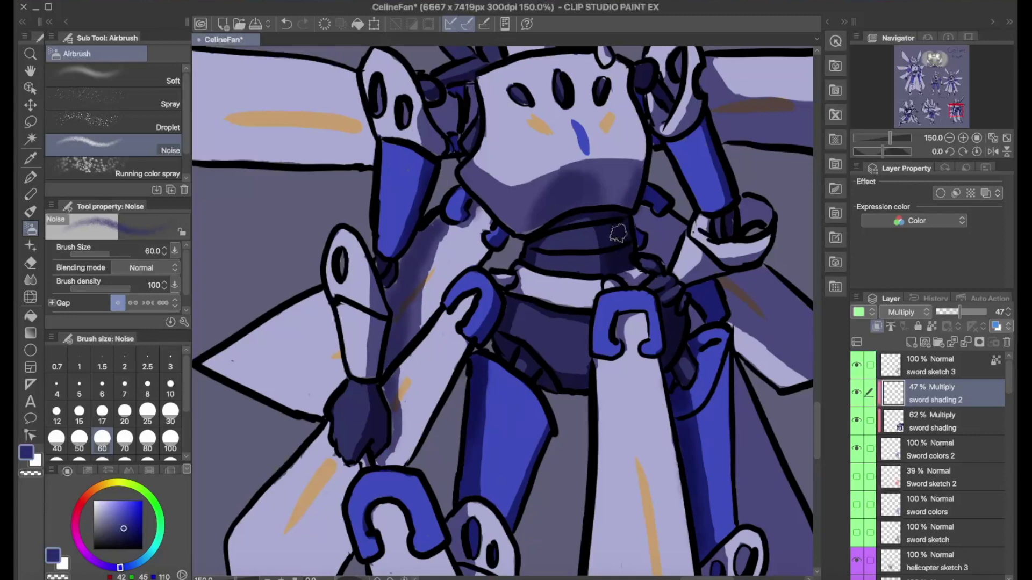
scroll(376, 396, down, 1)
scroll(375, 396, up, 1)
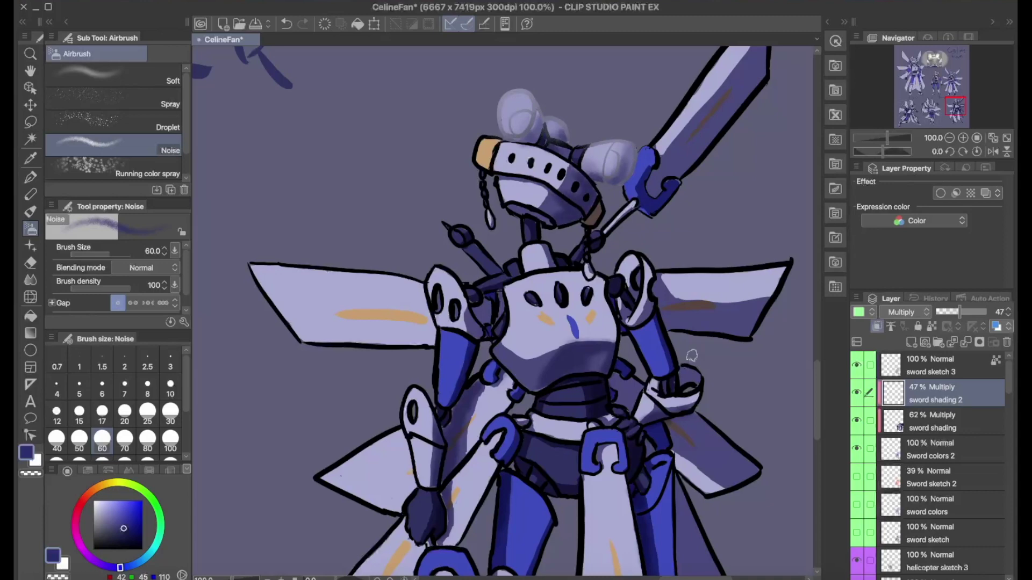
key(e)
key(b)
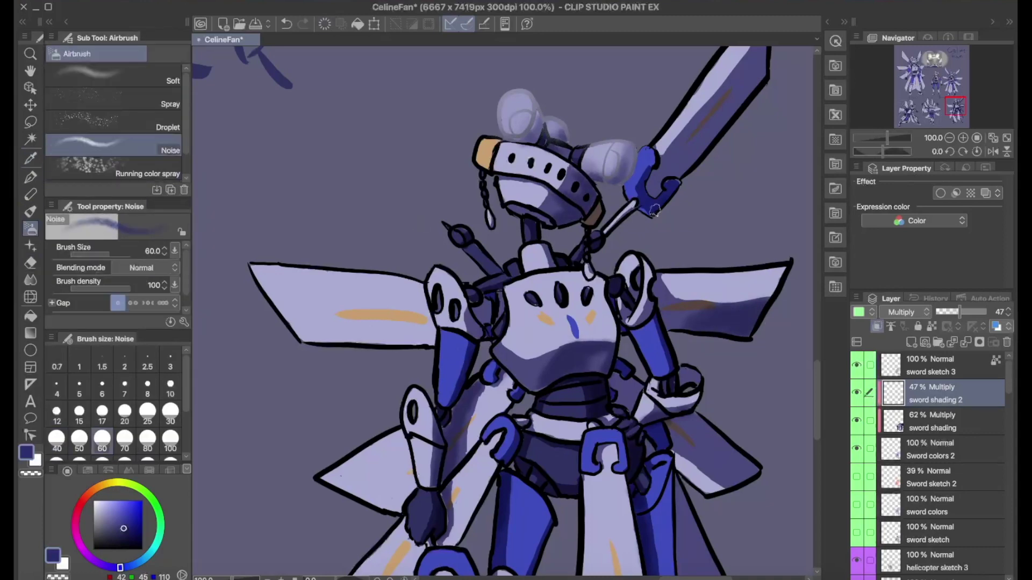
scroll(651, 185, up, 2)
- Airbrush darker shading onto the right-hand rear blades and set the sword shading 2 layer's opacity to 46%
scroll(673, 196, down, 4)
scroll(673, 196, down, 2)
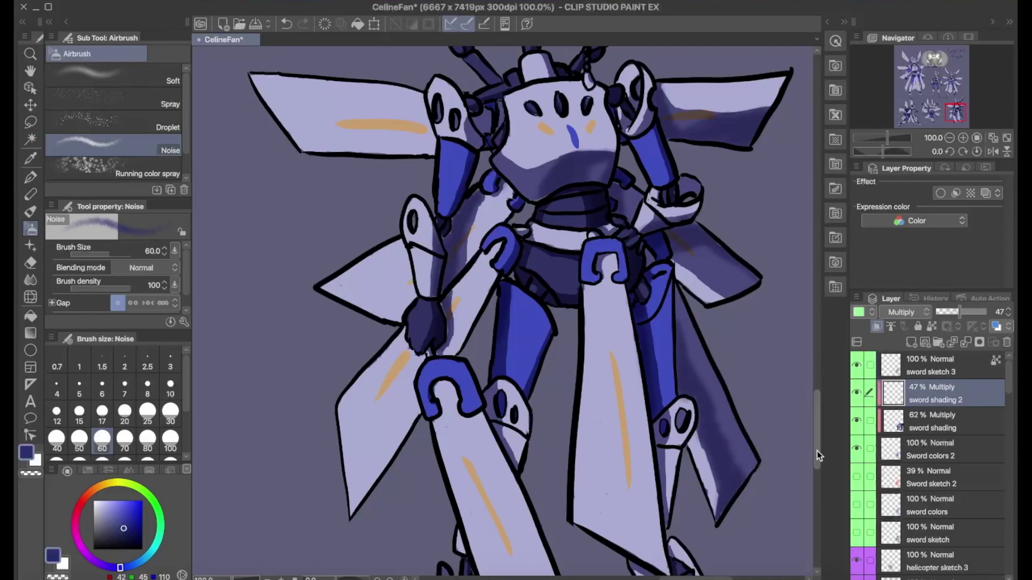
scroll(817, 449, down, 3)
scroll(591, 397, up, 5)
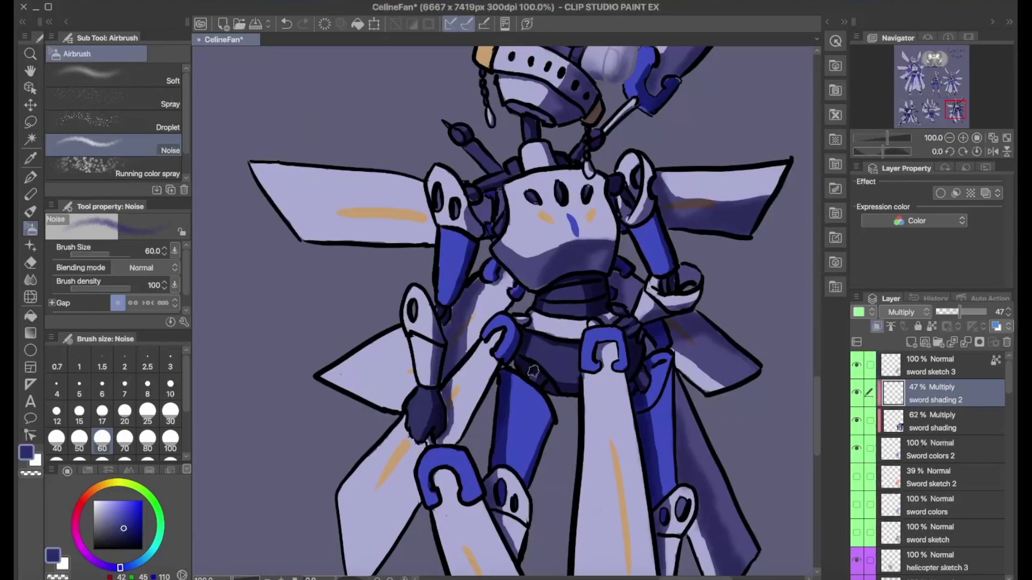
scroll(567, 391, up, 2)
scroll(505, 134, down, 1)
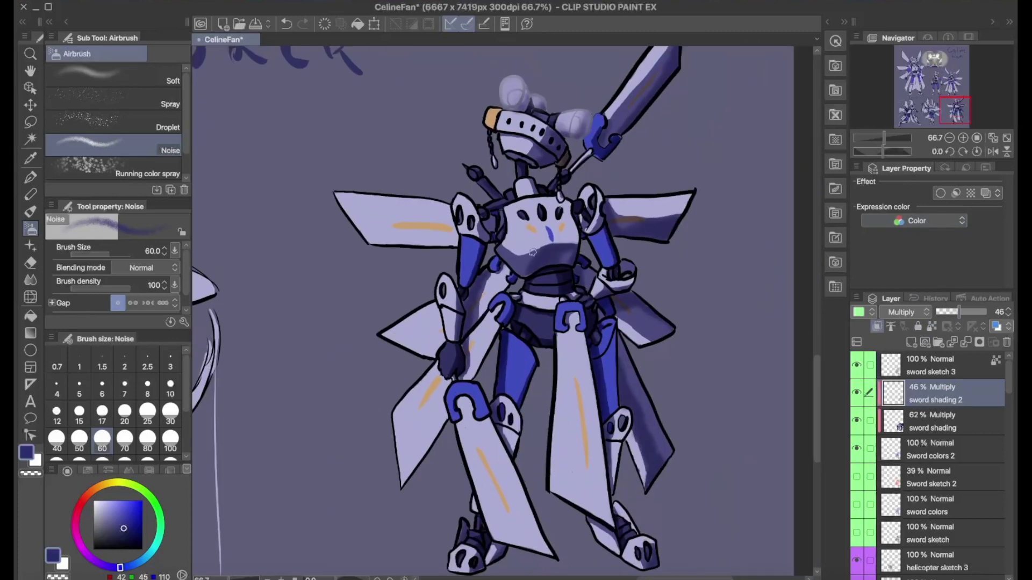
- Repaint the head puffs' swirls in greyish lavender and touch up the dark line art around the head on sword sketch 3
alt+click(497, 71)
alt+click(516, 106)
alt+click(579, 137)
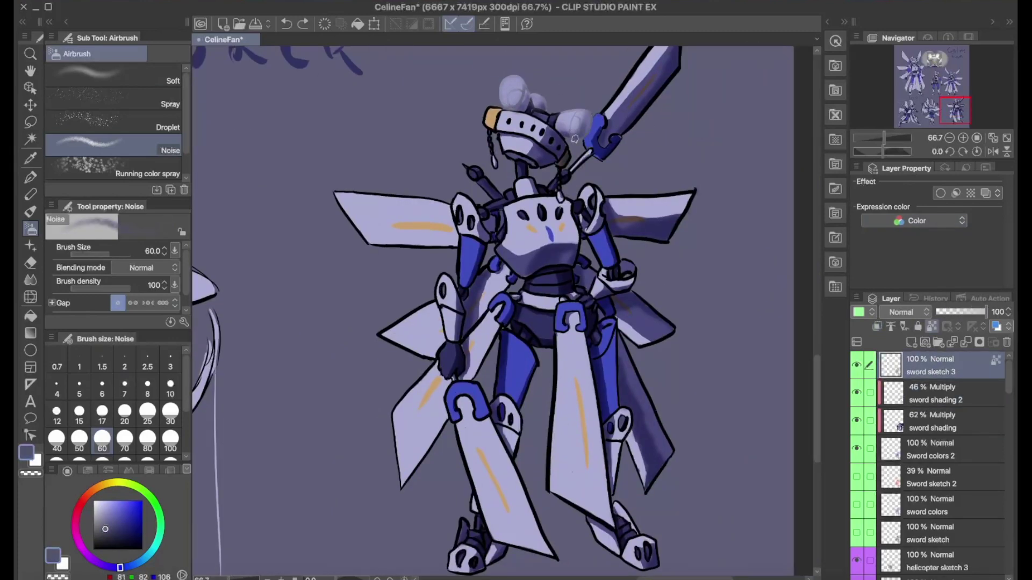
key(b)
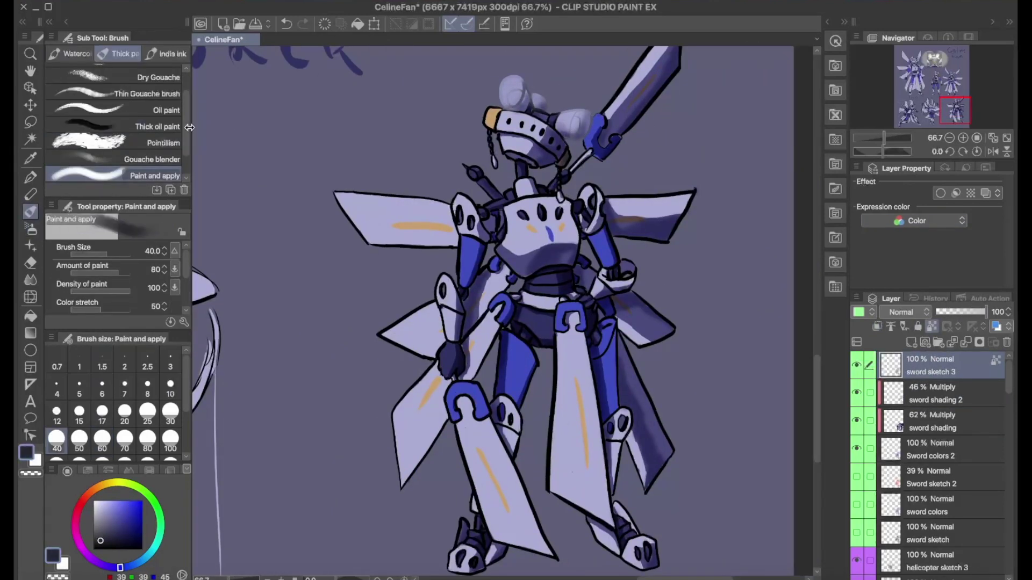
click(167, 54)
alt+click(497, 129)
alt+click(490, 144)
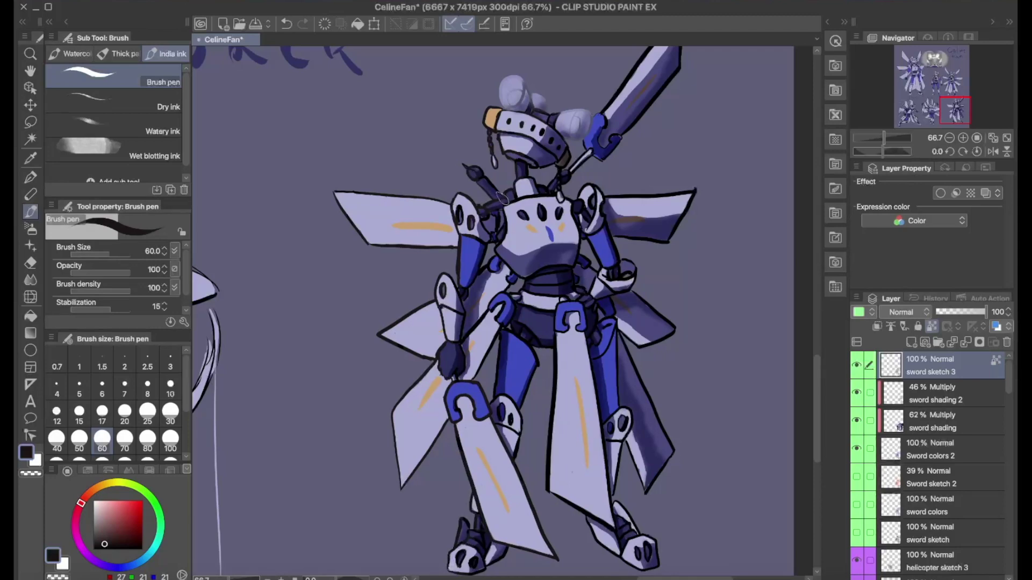
scroll(649, 129, up, 2)
scroll(588, 293, down, 3)
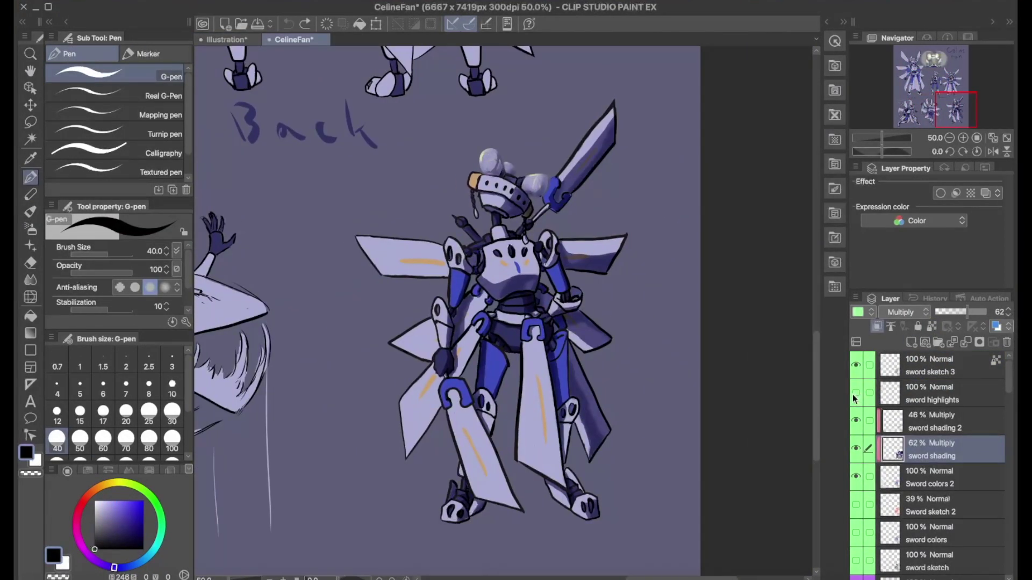
- Show the sword highlights layer and clip it to the layer below
click(854, 397)
key(e)
key(i)
key(p)
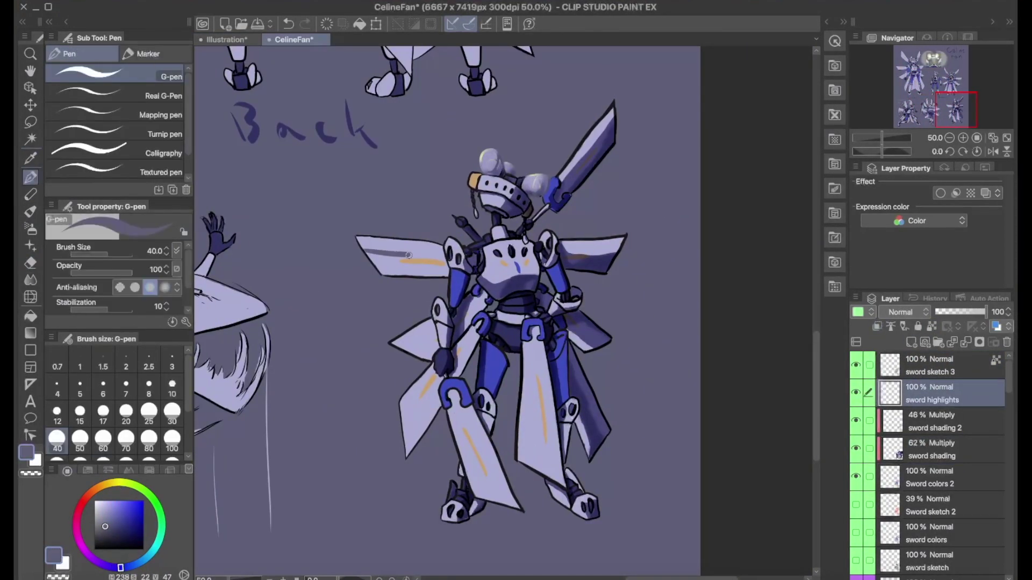
right_click(919, 367)
click(940, 219)
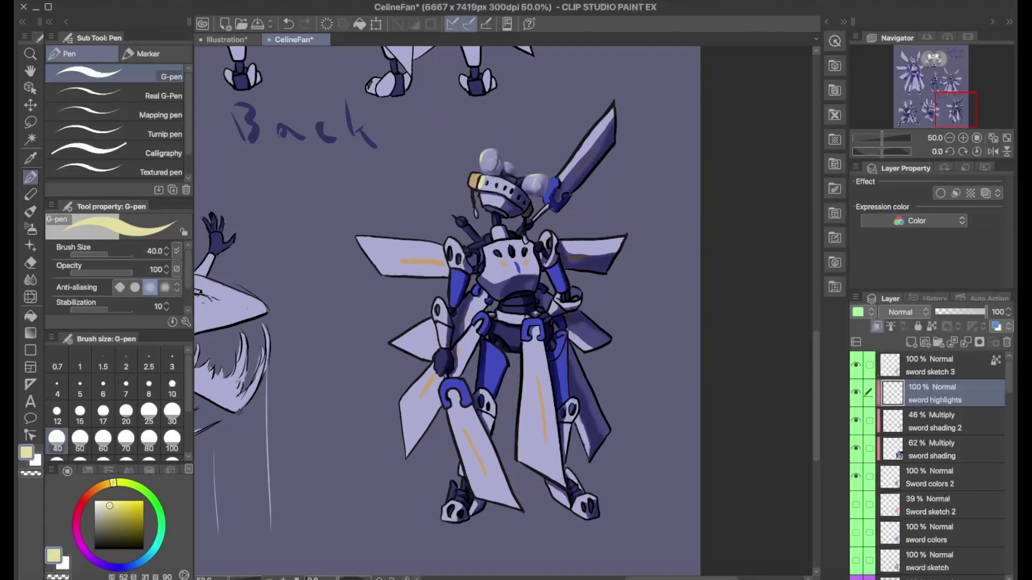
- Paint pale yellow highlights with the G-pen at size 25 on the visor, face, neck and left shoulder strut
scroll(473, 146, up, 3)
click(624, 247)
key(bracketleft)
key(bracketleft)
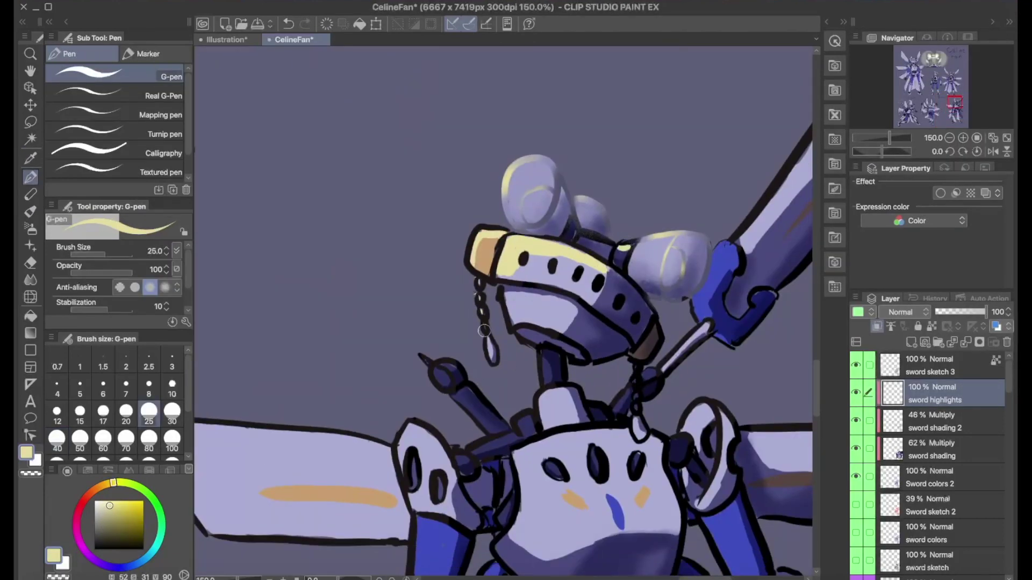
drag(526, 415, 522, 432)
drag(543, 390, 545, 424)
drag(513, 323, 505, 306)
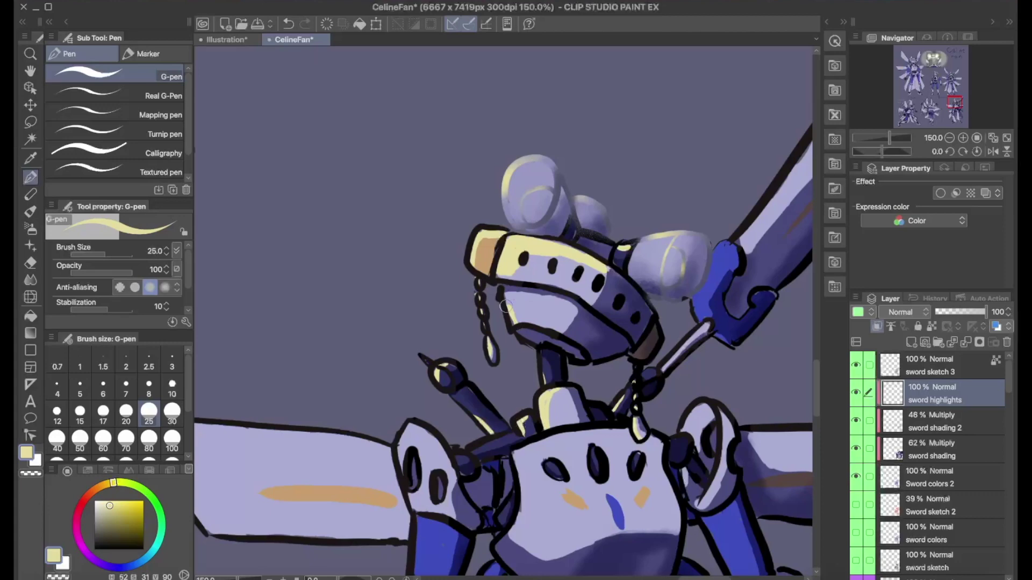
- Paint pale yellow highlights along the left edges of the chest, shoulder, left arm and pointed rear blade
drag(540, 442, 511, 517)
drag(519, 526, 564, 434)
scroll(511, 491, down, 10)
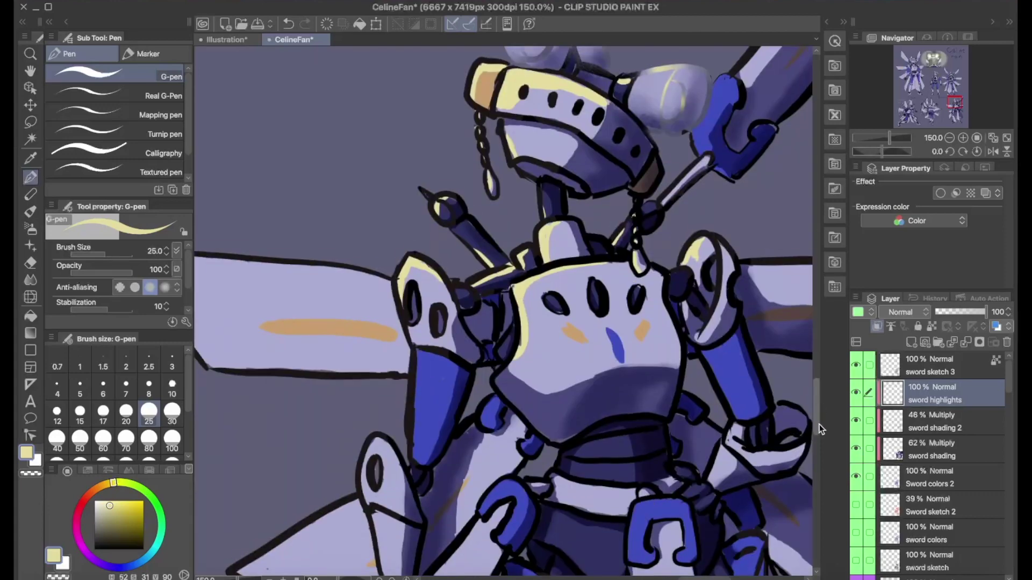
drag(382, 312, 370, 441)
drag(236, 369, 362, 286)
- Highlight the upper left side blade and the left hip hook in pale yellow
scroll(483, 203, up, 10)
drag(290, 253, 537, 266)
scroll(538, 269, down, 8)
drag(634, 258, 680, 223)
scroll(775, 411, down, 4)
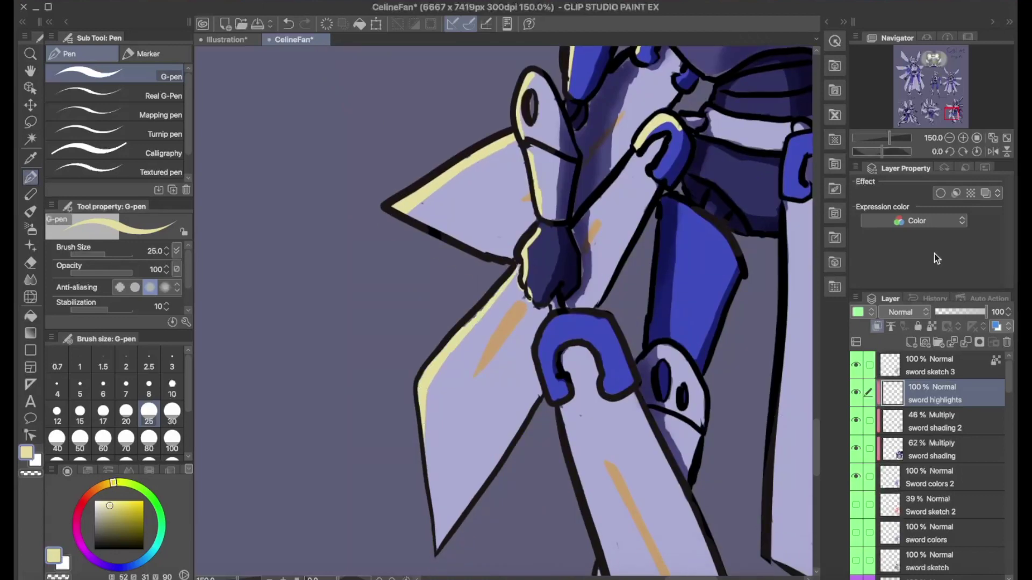
- Highlight the left edge of the raised sword and its hook in pale yellow
scroll(433, 385, up, 10)
drag(442, 366, 623, 152)
drag(804, 462, 859, 155)
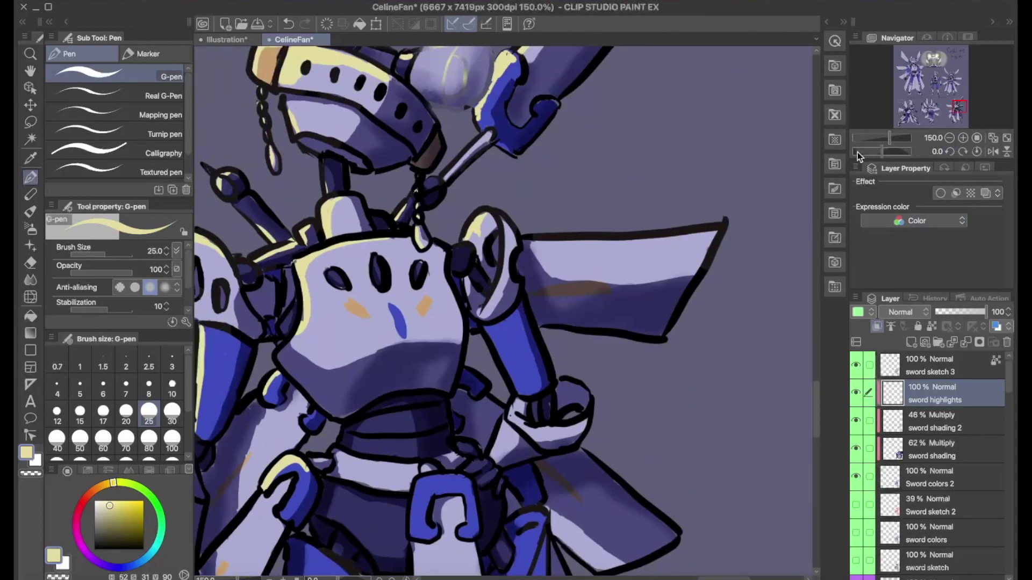
- Highlight the left edges of the front left blade, its hook and the long central blade in pale yellow
scroll(636, 238, down, 10)
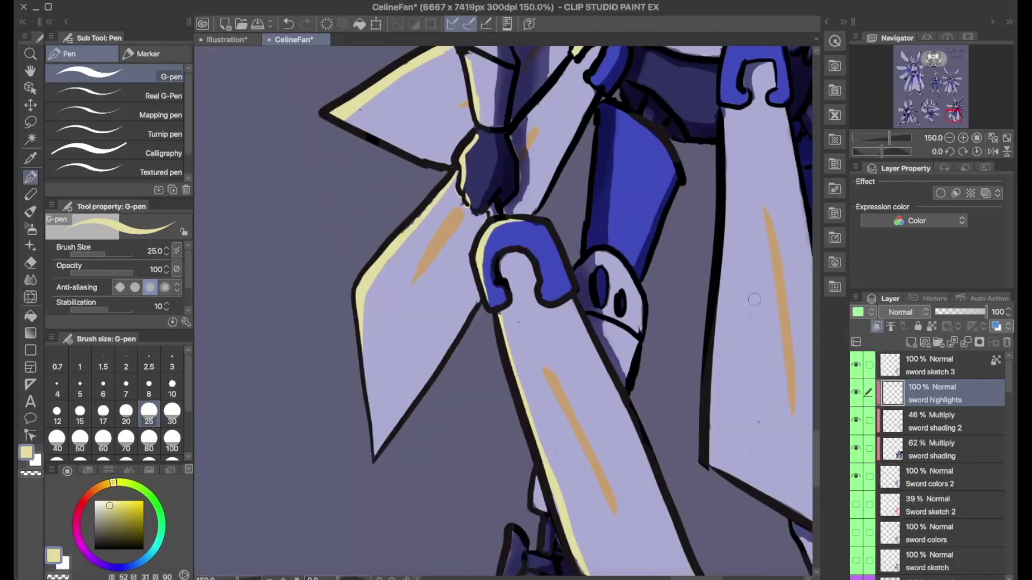
scroll(503, 311, up, 10)
drag(564, 75, 578, 409)
drag(564, 155, 583, 449)
- Add pale yellow highlights to the left edges of both feet and the bottom of the long central blade
scroll(503, 312, up, 10)
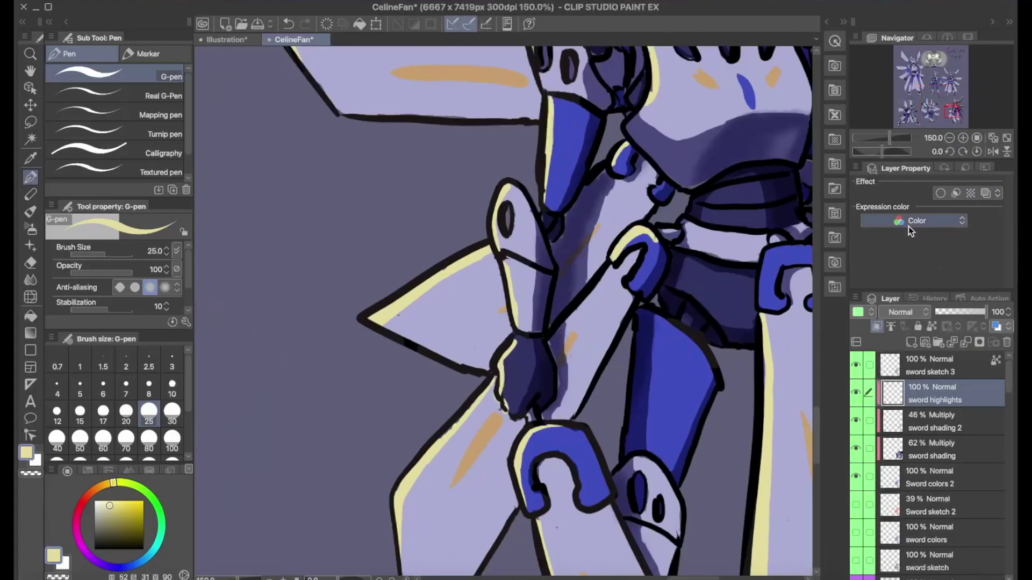
scroll(503, 311, down, 5)
scroll(475, 399, down, 5)
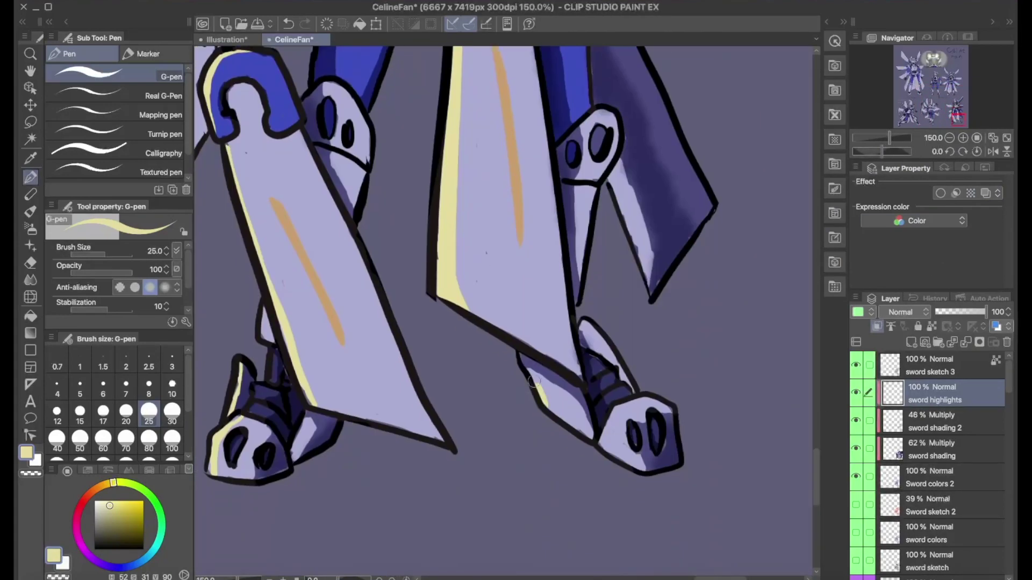
scroll(475, 399, up, 10)
scroll(801, 408, down, 5)
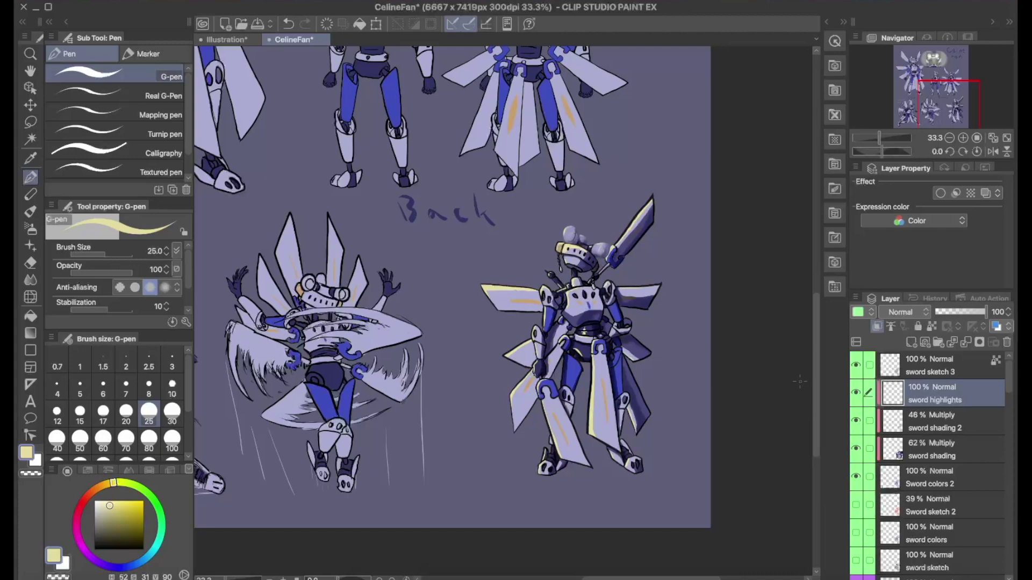
- Try the Add, Overlay and Color burn blending modes on the sword highlights layer
key(ctrl+alt+0)
drag(748, 95, 442, 214)
key(ctrl+minus)
scroll(900, 312, down, 12)
click(900, 312)
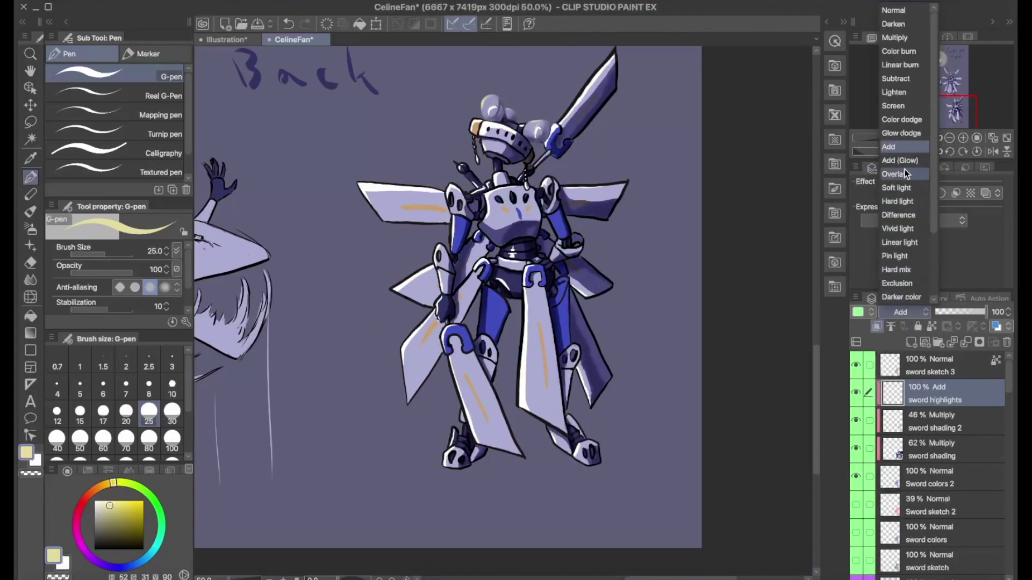
click(907, 171)
click(900, 311)
click(902, 266)
click(900, 312)
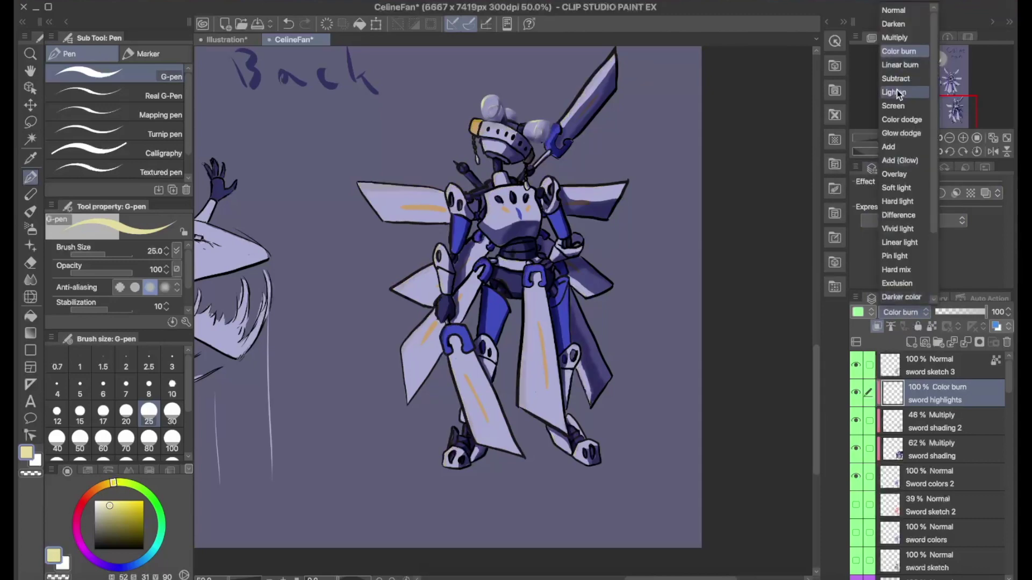
- Save the character sheet
scroll(449, 295, down, 5)
scroll(449, 295, up, 3)
key(ctrl+s)
- Set the sword highlights layer's blending mode to Lighten and select the helicopter sketch 3 layer
drag(1009, 376, 1009, 400)
scroll(935, 430, down, 2)
click(935, 383)
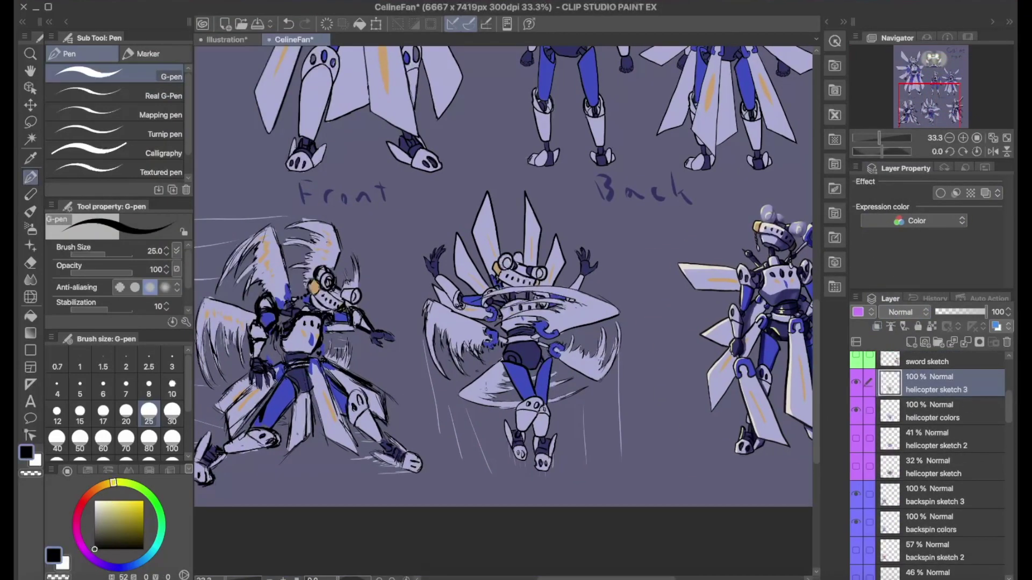
- Inspect the helicopter pose with its colors layer selected for erasing, and save the character sheet
scroll(478, 392, up, 2)
key(e)
click(935, 411)
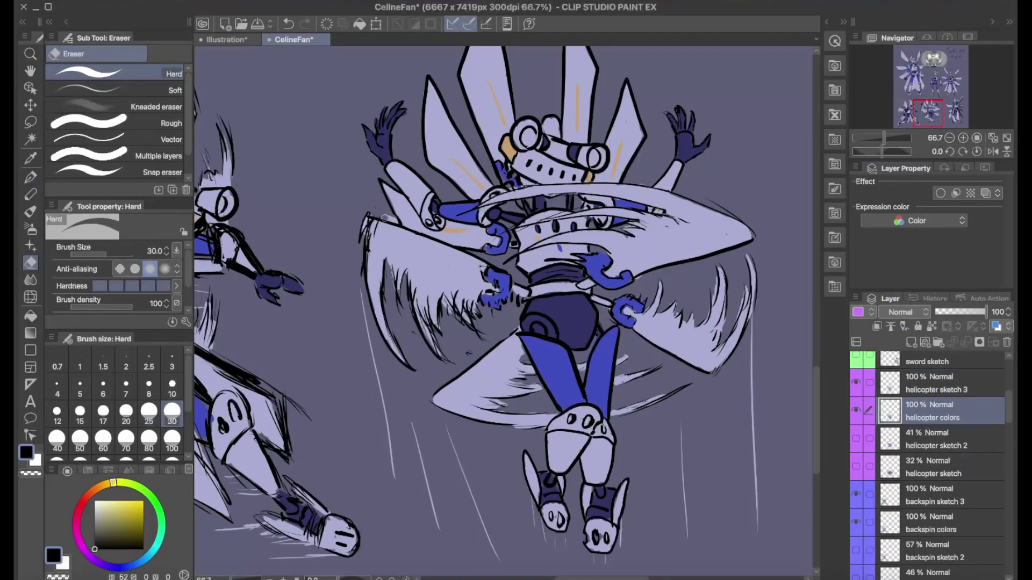
scroll(901, 136, down, 5)
key(ctrl+s)
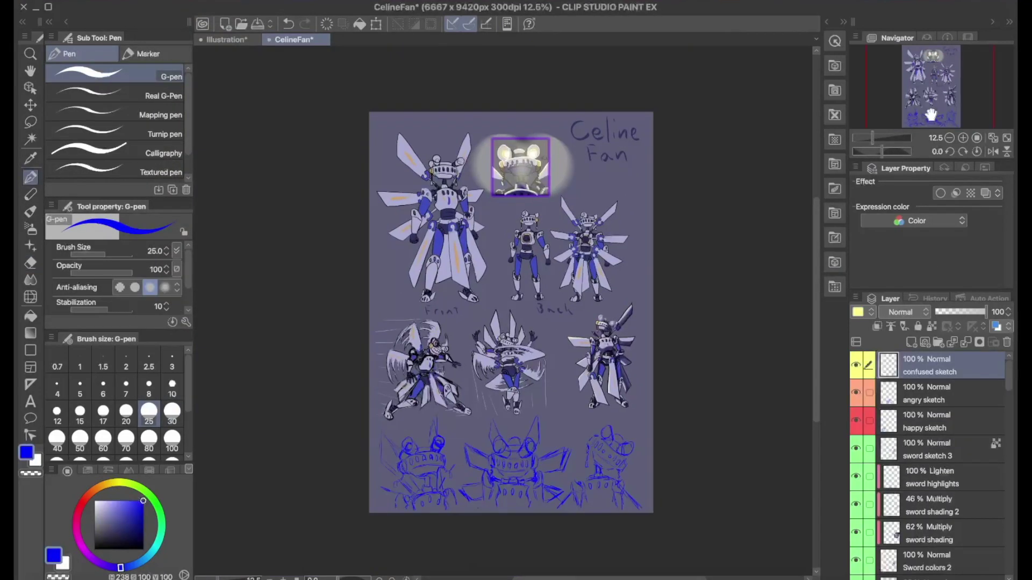
- Ink the happy bust's ear disc and head band in black on the happy sketch 2 layer, with the sketch at 24% opacity
click(930, 422)
scroll(411, 510, up, 4)
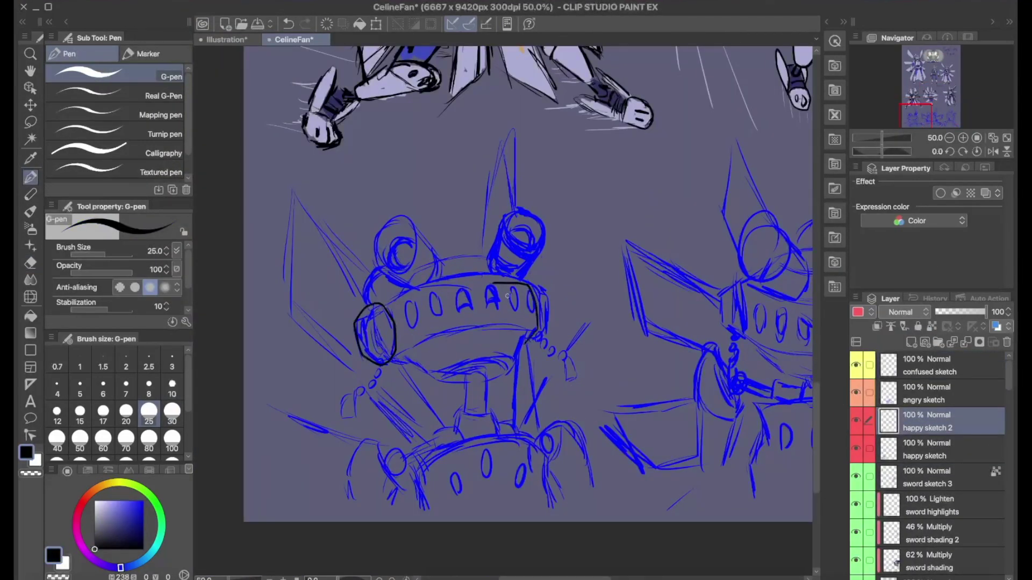
drag(380, 302, 541, 329)
drag(404, 353, 529, 336)
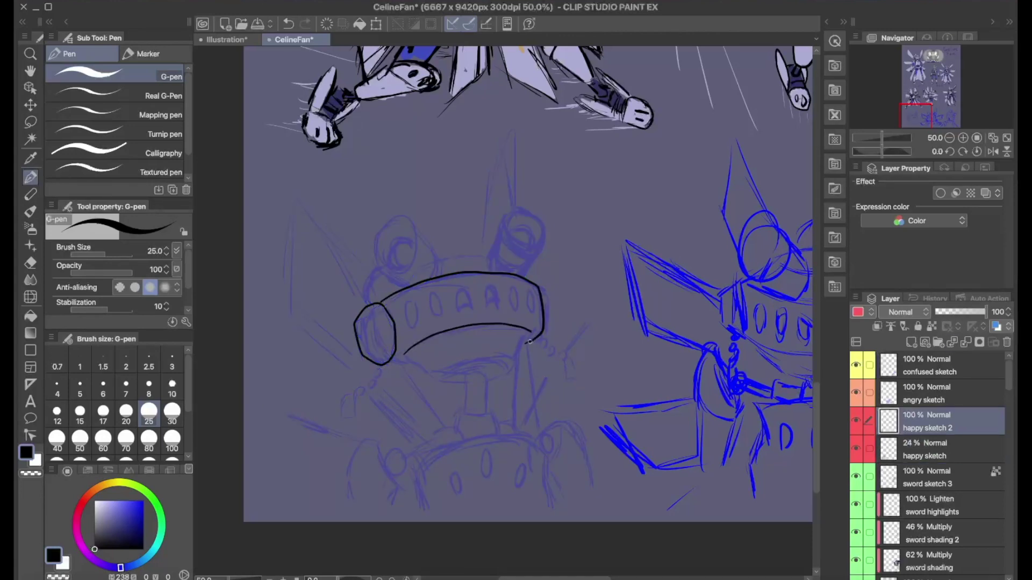
- Ink the happy bust's neck base, shoulder joints and chest outline in black
scroll(504, 368, down, 2)
scroll(504, 368, left, 2)
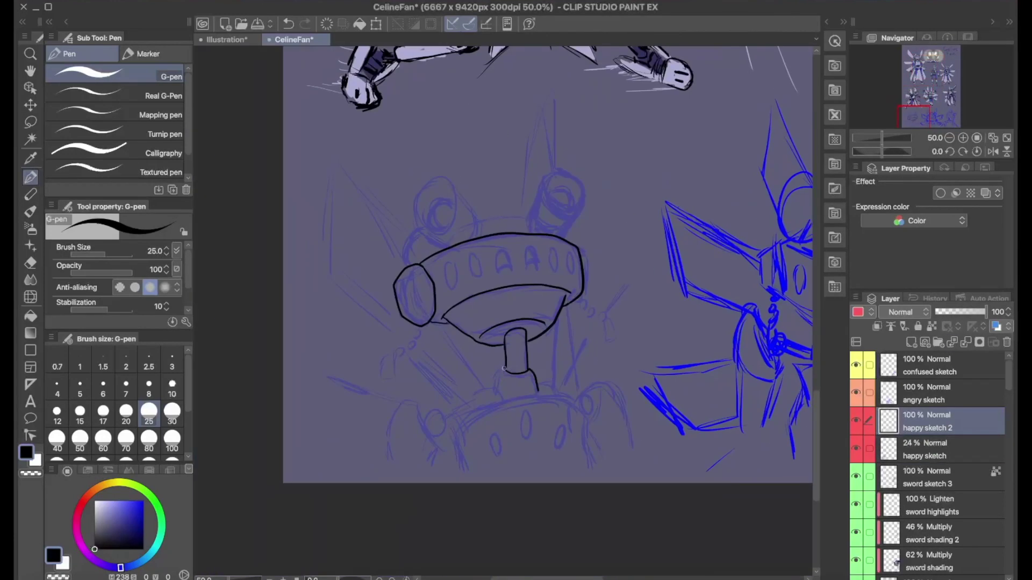
drag(483, 390, 472, 407)
drag(536, 382, 559, 392)
drag(456, 432, 590, 455)
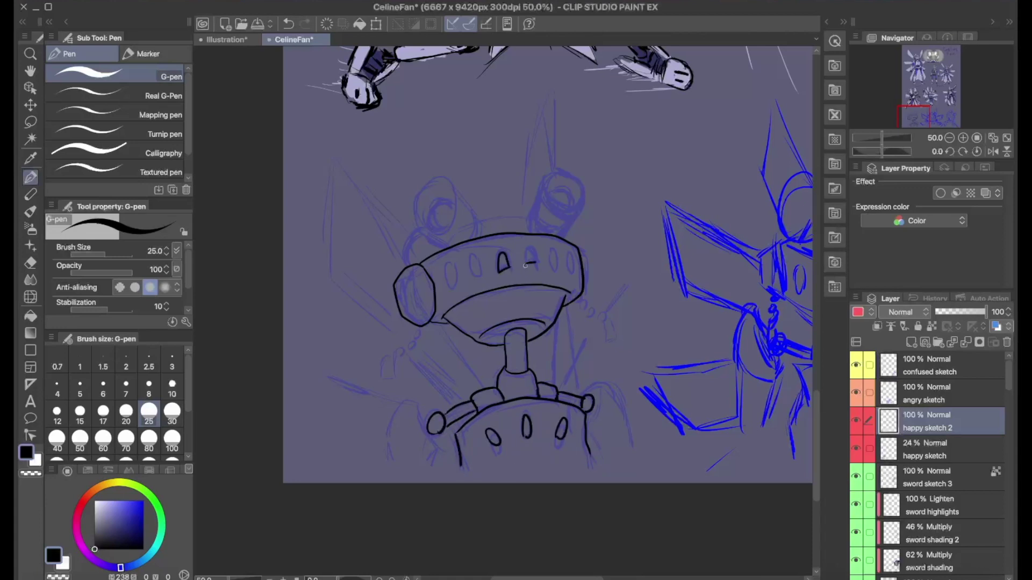
- Ink the row of slots on the happy head band and the outlines of the two eye tubes
key(p)
drag(554, 251, 553, 251)
drag(570, 251, 570, 253)
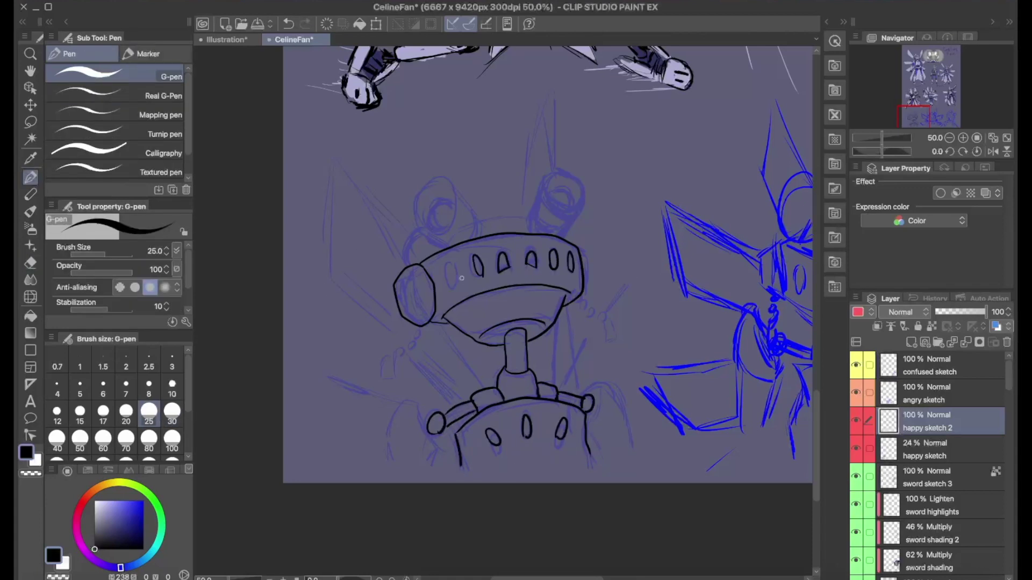
drag(446, 178, 481, 236)
drag(449, 218, 443, 230)
mouse_move(559, 172)
mouse_down()
mouse_move(585, 212)
mouse_move(532, 232)
mouse_up()
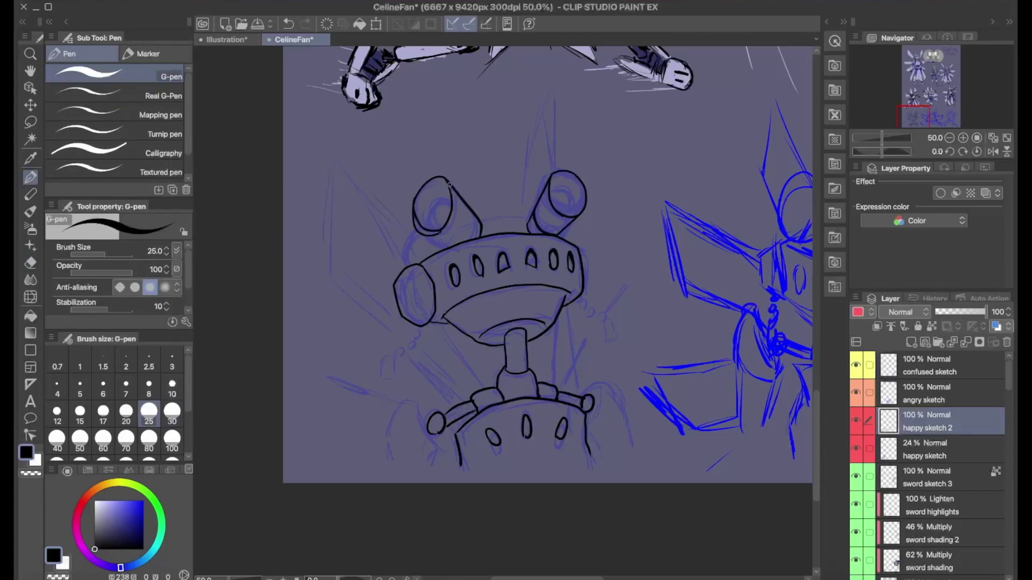
- Ink the happy head's dome and hanging bead chains, and draft the shoulder guard and ear blade outlines
key(e)
key(p)
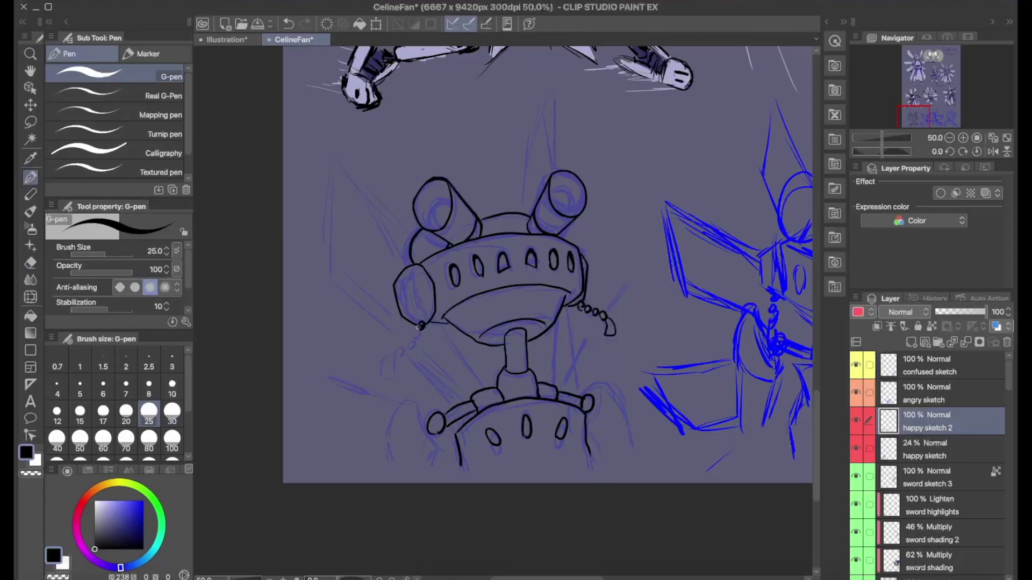
drag(388, 456, 437, 452)
key(ctrl+z)
drag(612, 379, 628, 441)
drag(337, 160, 412, 230)
key(ctrl+z)
- Ink the happy bust's ear blades and the hooks and rods behind its neck, cleaning up stray lines
drag(460, 367, 473, 391)
drag(454, 375, 468, 396)
mouse_move(554, 333)
mouse_down()
mouse_move(546, 382)
mouse_move(537, 355)
mouse_up()
drag(568, 167, 529, 218)
drag(457, 347, 438, 371)
mouse_move(408, 239)
mouse_down()
mouse_move(335, 228)
mouse_move(422, 325)
mouse_up()
key(e)
key(p)
key(e)
key(p)
- Hide the rough happy sketch and create a layer named happy colors beneath the happy line art
click(856, 448)
scroll(538, 268, up, 3)
click(912, 343)
double_click(924, 456)
text(happy colors)
key(Return)
- Fill the happy bust's neck and eye tube bases with the dark navy sampled from the backspin pose
key(i)
click(515, 58)
key(b)
drag(514, 445, 512, 476)
drag(470, 340, 478, 344)
drag(529, 330, 535, 339)
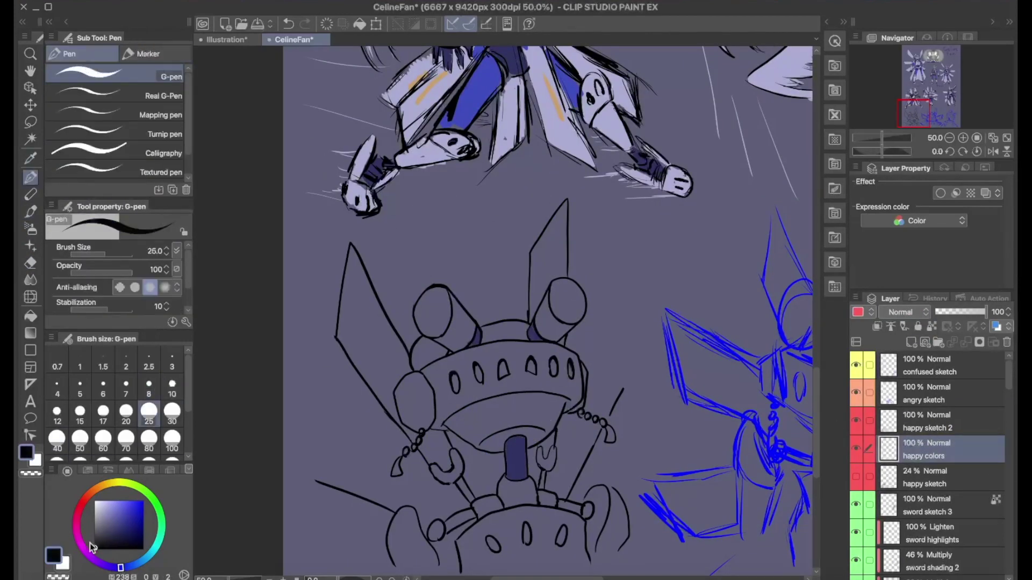
- Ink the inner lens circles of both happy eyes, and fill the shoulder joints dark navy on the happy colors layer
key(p)
key(alt+bracketright)
key(alt+bracketleft)
key(b)
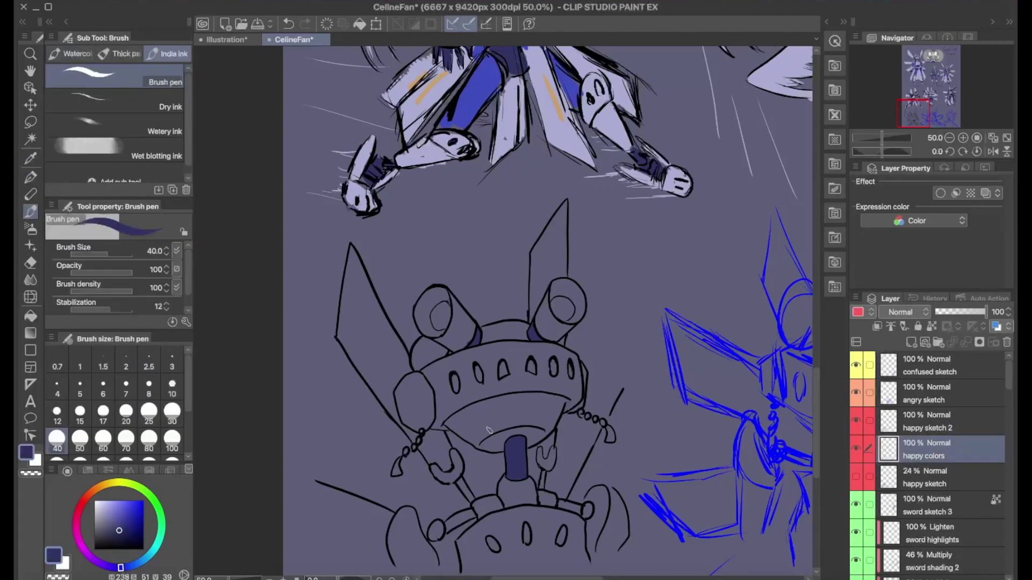
mouse_move(465, 519)
mouse_down()
mouse_move(505, 392)
mouse_move(539, 370)
mouse_up()
drag(579, 363, 629, 379)
drag(541, 233, 544, 245)
- Fill the happy head's dome, band, jaw and eye tubes with light lavender sampled from the pose above, using a larger brush
alt+click(401, 66)
drag(499, 348, 506, 357)
drag(580, 342, 585, 355)
key(bracketright)
key(bracketright)
key(bracketright)
key(bracketright)
key(bracketright)
key(bracketright)
drag(441, 379, 455, 435)
drag(639, 360, 653, 419)
drag(360, 354, 433, 389)
drag(631, 331, 613, 373)
- Fill the happy bust's blades, shoulder guards, neck base and chest with light lavender, using a smaller brush
key(bracketleft)
key(bracketleft)
key(bracketleft)
drag(661, 293, 634, 354)
drag(672, 266, 650, 352)
drag(437, 332, 344, 344)
mouse_move(294, 128)
mouse_down()
mouse_move(340, 214)
mouse_move(350, 301)
mouse_up()
drag(301, 161, 322, 226)
mouse_move(375, 317)
mouse_down()
mouse_move(385, 344)
mouse_move(389, 295)
mouse_move(473, 312)
mouse_move(385, 236)
mouse_move(376, 172)
mouse_move(397, 220)
mouse_up()
mouse_move(489, 215)
mouse_down()
mouse_move(516, 161)
mouse_move(505, 220)
mouse_up()
drag(387, 242, 430, 301)
mouse_move(440, 290)
mouse_down()
mouse_move(510, 280)
mouse_move(424, 277)
mouse_up()
mouse_move(435, 228)
mouse_down()
mouse_move(467, 208)
mouse_move(473, 228)
mouse_move(390, 261)
mouse_move(406, 277)
mouse_move(421, 268)
mouse_move(421, 249)
mouse_move(465, 258)
mouse_move(458, 239)
mouse_move(431, 234)
mouse_up()
mouse_move(494, 322)
mouse_down()
mouse_move(506, 232)
mouse_move(519, 265)
mouse_move(511, 245)
mouse_up()
mouse_move(516, 161)
mouse_down()
mouse_move(484, 183)
mouse_move(505, 97)
mouse_move(497, 139)
mouse_up()
- Fill the two hooks below the happy head with blue
alt+click(464, 336)
mouse_move(418, 444)
mouse_down()
mouse_move(454, 377)
mouse_move(473, 422)
mouse_move(424, 415)
mouse_move(532, 403)
mouse_move(510, 441)
mouse_up()
key(alt)
drag(272, 237, 326, 158)
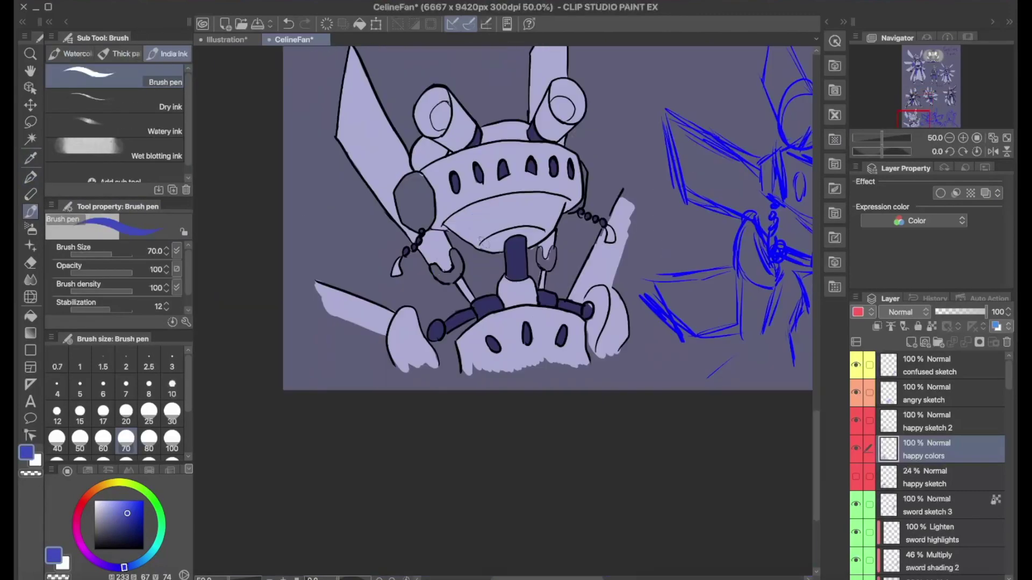
drag(377, 43, 376, 575)
- Fill the happy head's ear discs with orange and add orange accents along the chest's lower edge
alt+click(545, 323)
drag(510, 483, 472, 95)
drag(360, 323, 372, 359)
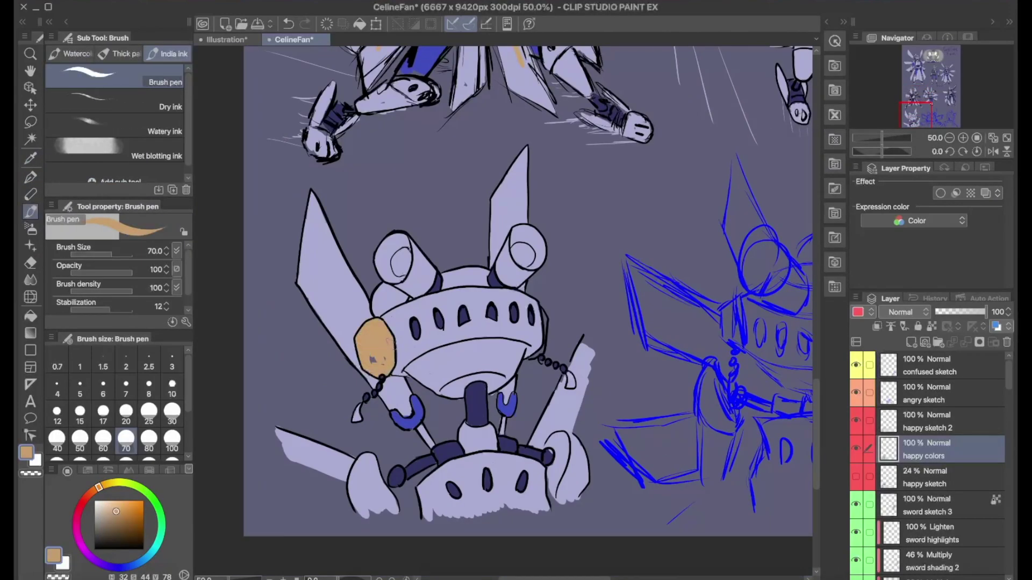
drag(537, 355, 537, 161)
drag(483, 215, 377, 376)
- Fill the inner lenses of both happy eyes with pale yellow
alt+click(668, 219)
drag(376, 162, 419, 81)
drag(438, 178, 446, 188)
drag(560, 168, 570, 180)
- Ink slots on the happy bust's shoulder guards and airbrush a soft white glow into both eyes
key(p)
key(alt+bracketright)
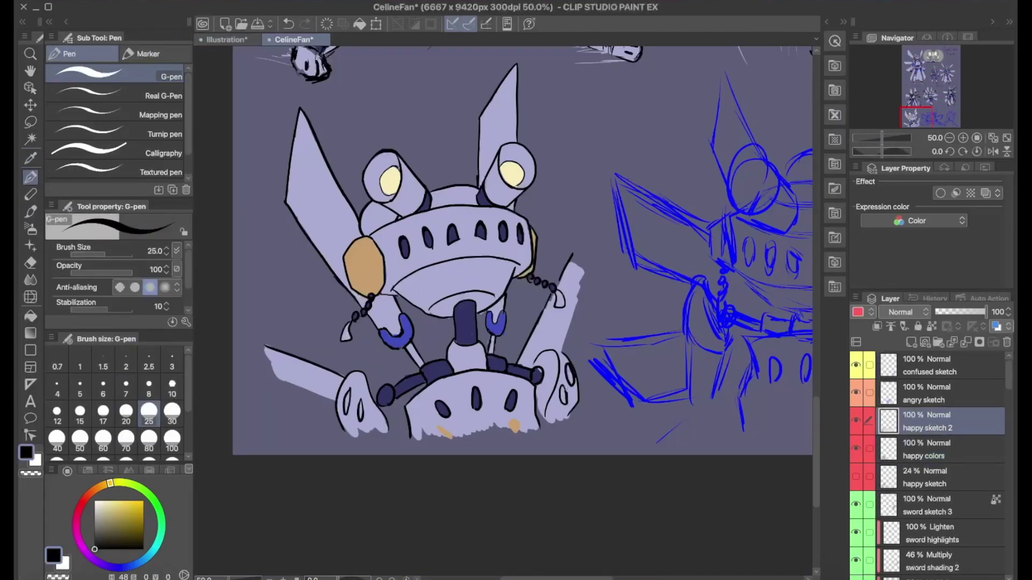
key(ctrl+minus)
key(b)
key(alt+bracketleft)
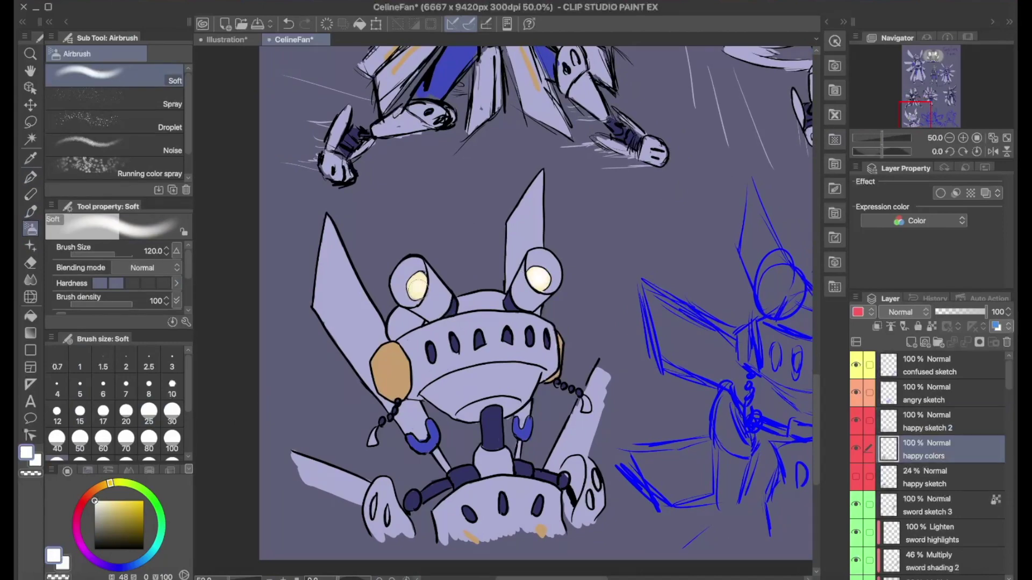
key(p)
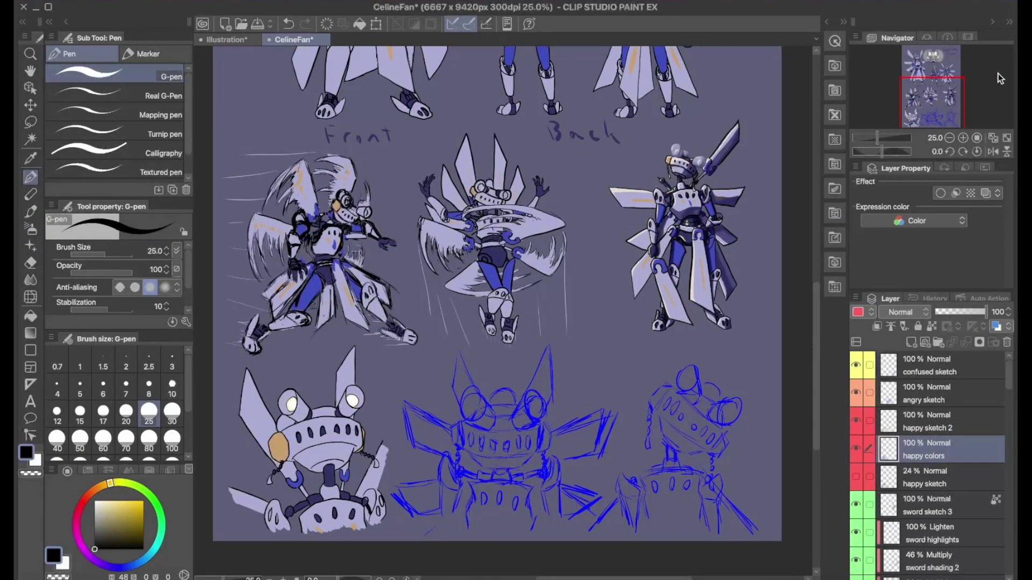
- Create a layer named angry sketch 2 above the angry sketch
click(920, 398)
key(ctrl+shift+n)
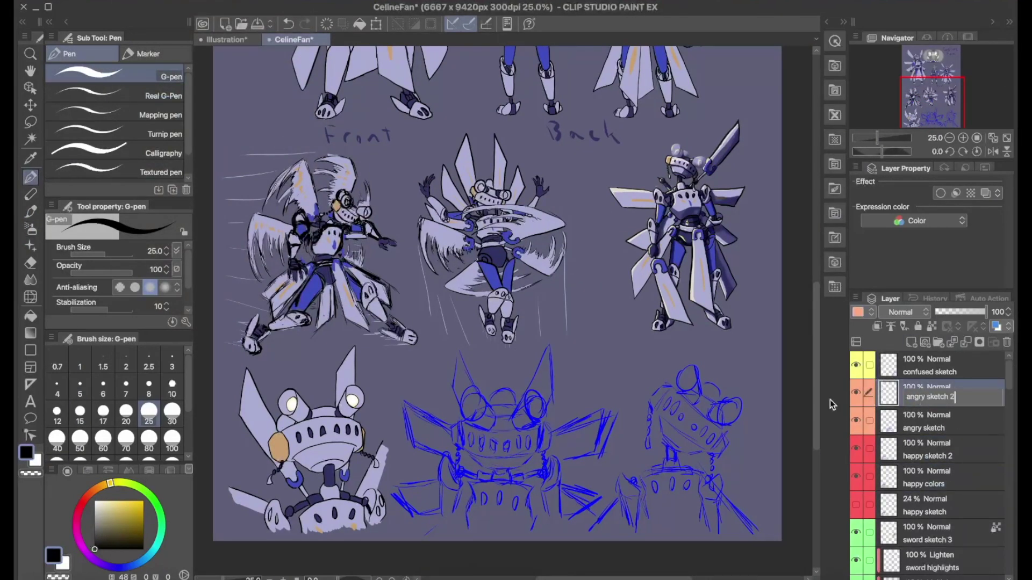
key(Return)
- Ink the angry bust's head band, jaw and eye tubes in black over the faded angry sketch
key(ctrl+plus)
drag(415, 262, 567, 275)
drag(430, 196, 425, 204)
drag(564, 196, 575, 253)
drag(415, 260, 468, 274)
drag(468, 274, 545, 282)
key(ctrl+z)
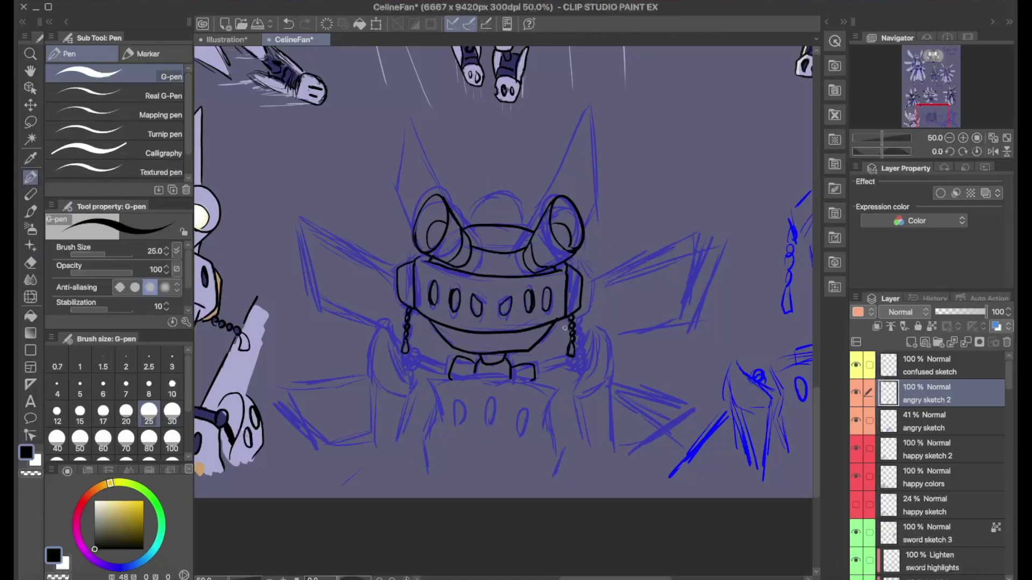
- Ink the angry bust's chest outline and its three oval slots
drag(438, 379, 538, 376)
drag(438, 381, 419, 457)
drag(538, 379, 559, 467)
drag(492, 389, 491, 413)
drag(462, 400, 461, 425)
drag(524, 403, 519, 426)
- Ink the angry bust's shoulder joint, both shoulder guards with their slots, and the upper arms
drag(537, 371, 570, 361)
drag(594, 327, 576, 397)
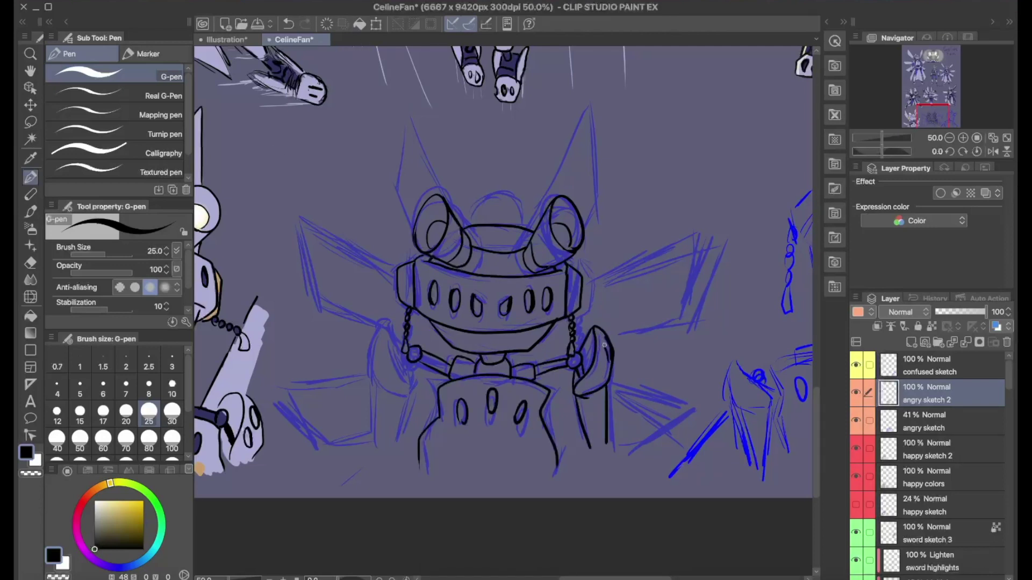
drag(413, 383, 380, 325)
mouse_move(379, 324)
mouse_down()
mouse_move(382, 387)
mouse_move(378, 352)
mouse_up()
drag(385, 355, 385, 367)
drag(373, 388, 377, 444)
drag(405, 391, 393, 447)
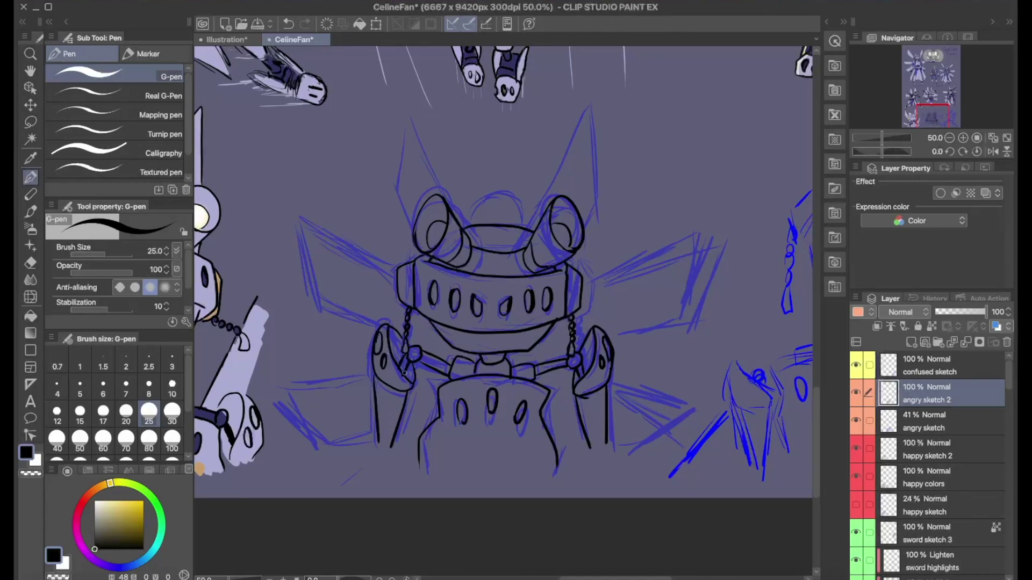
- Ink the two upright ear blades on the angry head
drag(528, 221, 592, 119)
drag(592, 120, 594, 214)
drag(463, 226, 413, 119)
drag(414, 120, 398, 207)
- Ink the angry bust's upper side blades spreading out behind both shoulders
drag(586, 301, 712, 250)
key(ctrl+z)
drag(583, 321, 702, 262)
drag(702, 263, 613, 355)
mouse_move(407, 306)
mouse_down()
mouse_move(306, 234)
mouse_move(376, 318)
mouse_up()
key(e)
key(p)
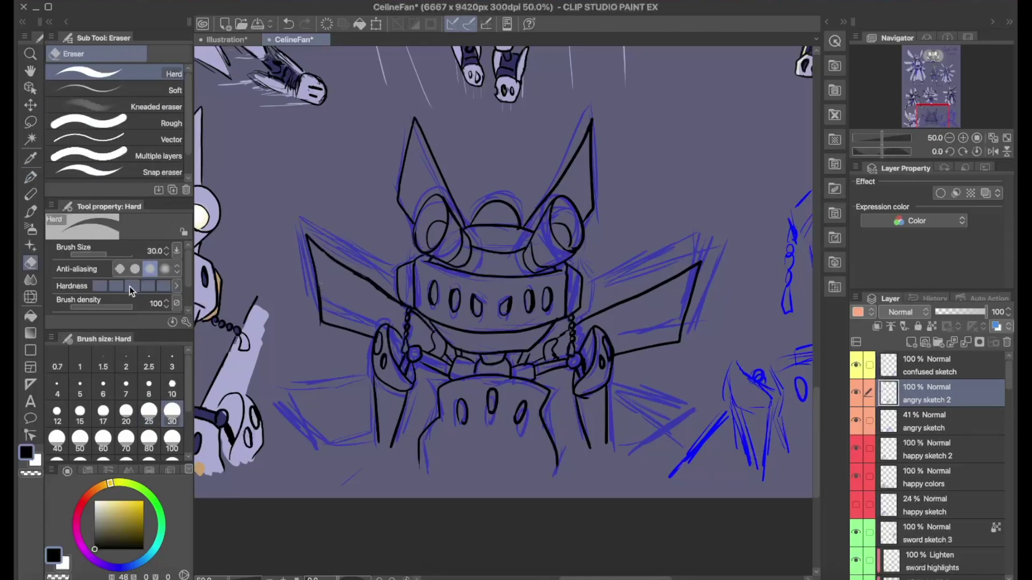
- Ink the angry bust's lower side blades beside both arms
drag(295, 424, 370, 463)
drag(618, 478, 670, 445)
drag(608, 425, 672, 444)
drag(300, 432, 349, 474)
key(e)
key(ctrl+z)
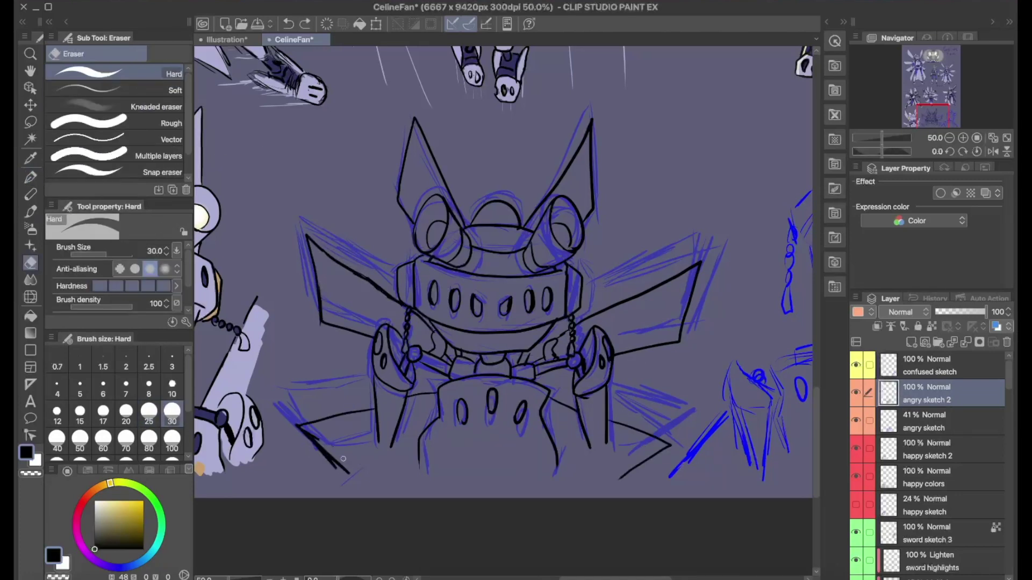
- Create a layer named angry sketch colors beneath angry sketch 2 and hide the rough angry sketch
key(b)
click(940, 421)
click(855, 449)
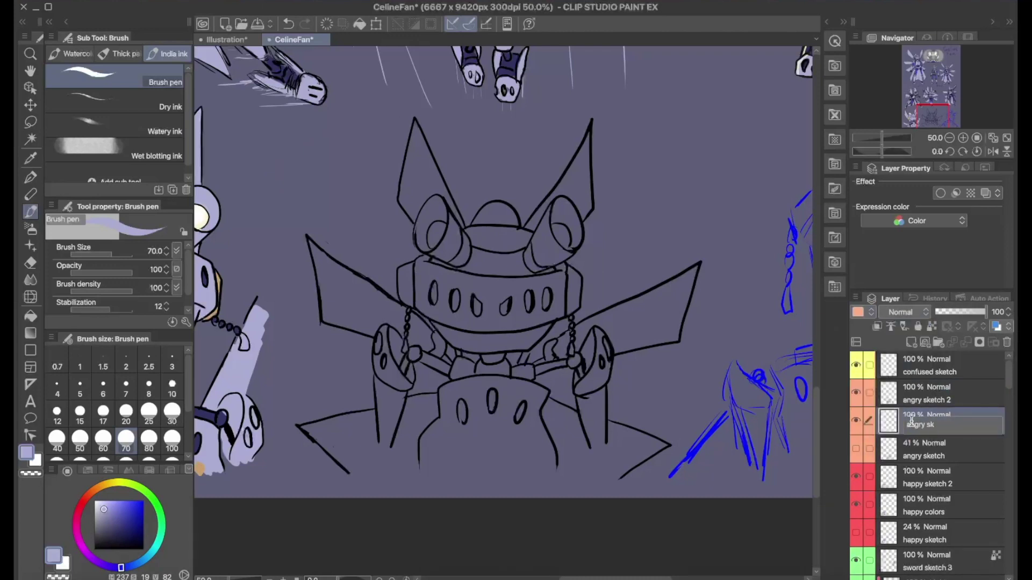
- Fill the angry head, eye tubes and ear blades with light lavender, saving the character sheet along the way
mouse_move(420, 269)
mouse_down()
mouse_move(483, 349)
mouse_move(546, 323)
mouse_move(569, 215)
mouse_move(559, 253)
mouse_up()
mouse_move(430, 253)
mouse_down()
mouse_move(422, 226)
mouse_move(457, 268)
mouse_move(510, 225)
mouse_move(553, 301)
mouse_move(499, 291)
mouse_move(484, 303)
mouse_move(514, 296)
mouse_up()
key(ctrl+s)
mouse_move(538, 215)
mouse_down()
mouse_move(580, 161)
mouse_move(586, 205)
mouse_up()
mouse_move(425, 161)
mouse_down()
mouse_move(403, 193)
mouse_move(407, 221)
mouse_up()
key(e)
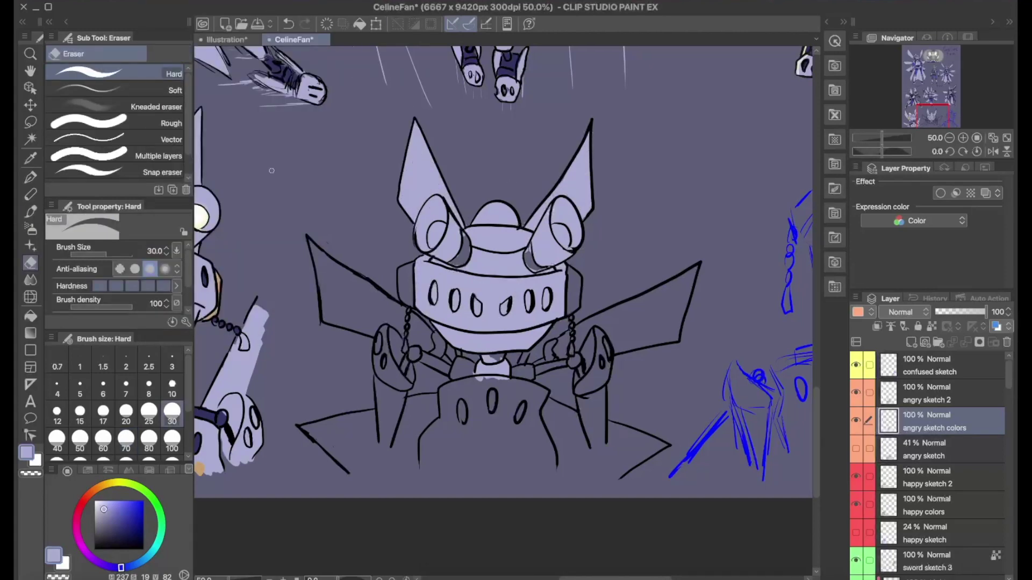
- Fill the angry bust's upper side blades and both shoulder guards with light lavender
key(b)
scroll(272, 170, down, 3)
mouse_move(580, 268)
mouse_down()
mouse_move(698, 215)
mouse_move(618, 309)
mouse_up()
mouse_move(397, 268)
mouse_down()
mouse_move(403, 306)
mouse_move(419, 317)
mouse_up()
mouse_move(333, 183)
mouse_down()
mouse_move(366, 241)
mouse_move(430, 264)
mouse_move(366, 215)
mouse_move(387, 258)
mouse_up()
key(e)
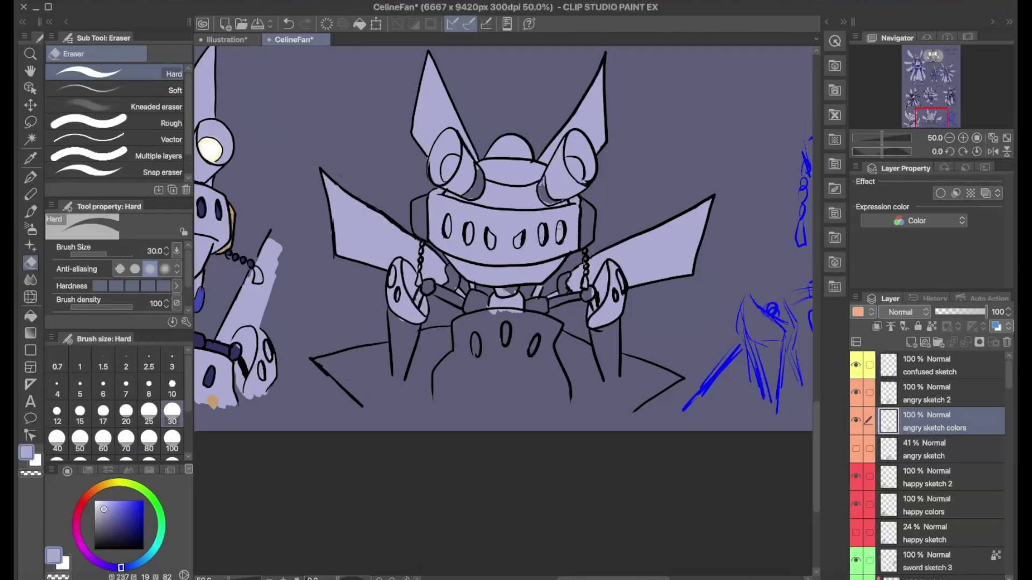
- Fill the angry bust's torso and lower side blades with light lavender
key(b)
mouse_move(446, 333)
mouse_down()
mouse_move(333, 357)
mouse_move(371, 398)
mouse_move(462, 344)
mouse_move(548, 317)
mouse_move(677, 392)
mouse_move(651, 405)
mouse_up()
key(e)
key(b)
drag(483, 328, 440, 398)
mouse_move(361, 402)
mouse_down()
mouse_move(661, 379)
mouse_move(435, 403)
mouse_move(493, 331)
mouse_move(537, 376)
mouse_up()
drag(500, 344, 505, 371)
- Colour the angry bust's eye tube bases, neck and shoulder joints dark navy with a 40 px brush
alt+click(419, 255)
key(bracketleft)
key(bracketleft)
key(bracketleft)
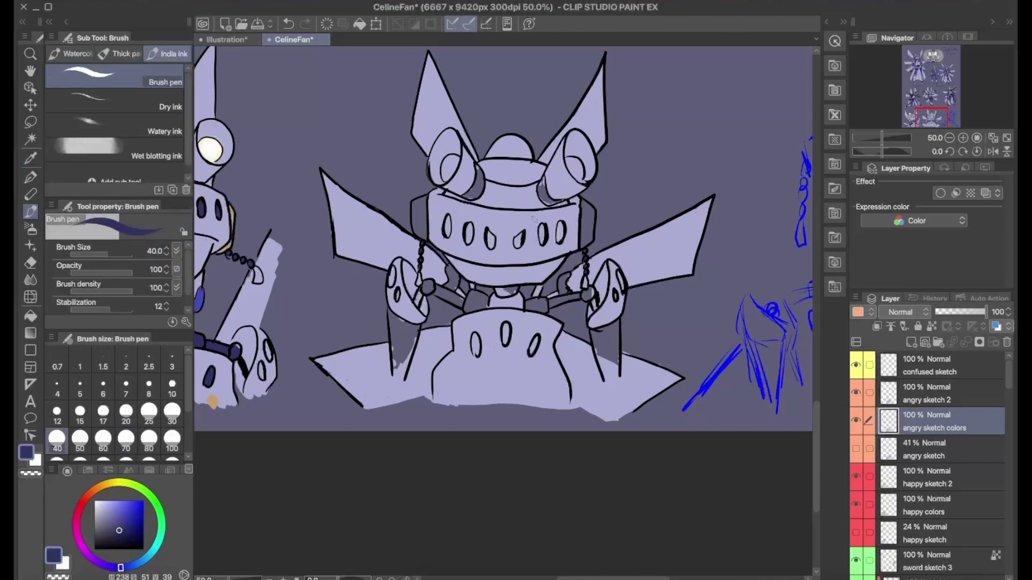
drag(459, 199, 481, 180)
drag(540, 197, 549, 204)
mouse_move(484, 167)
mouse_down()
mouse_move(476, 198)
mouse_move(470, 185)
mouse_up()
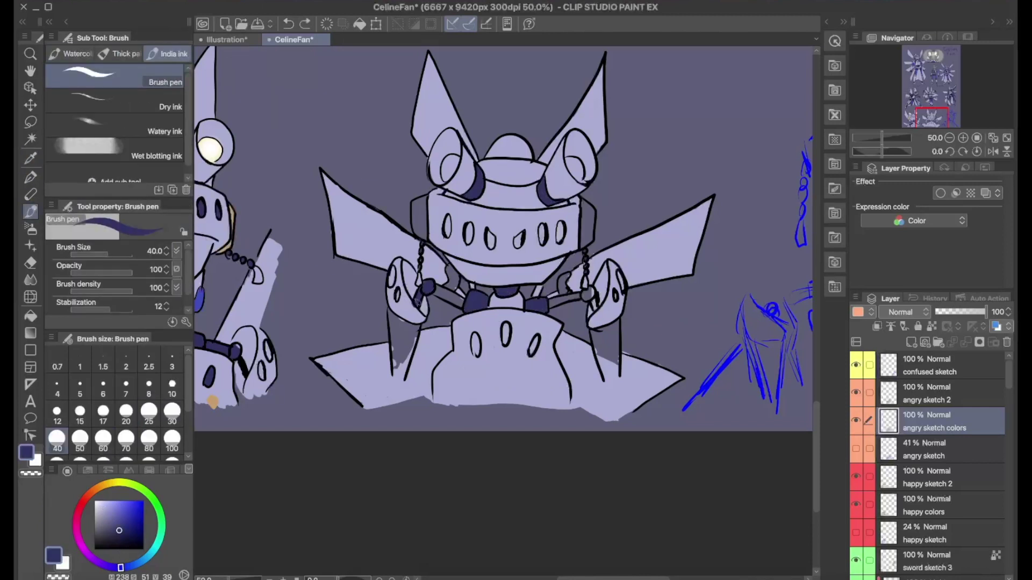
- Colour the angry bust's ear pads and slanted chest marks tan, and its forearms and central chest stripe blue
alt+click(232, 220)
drag(419, 208, 422, 237)
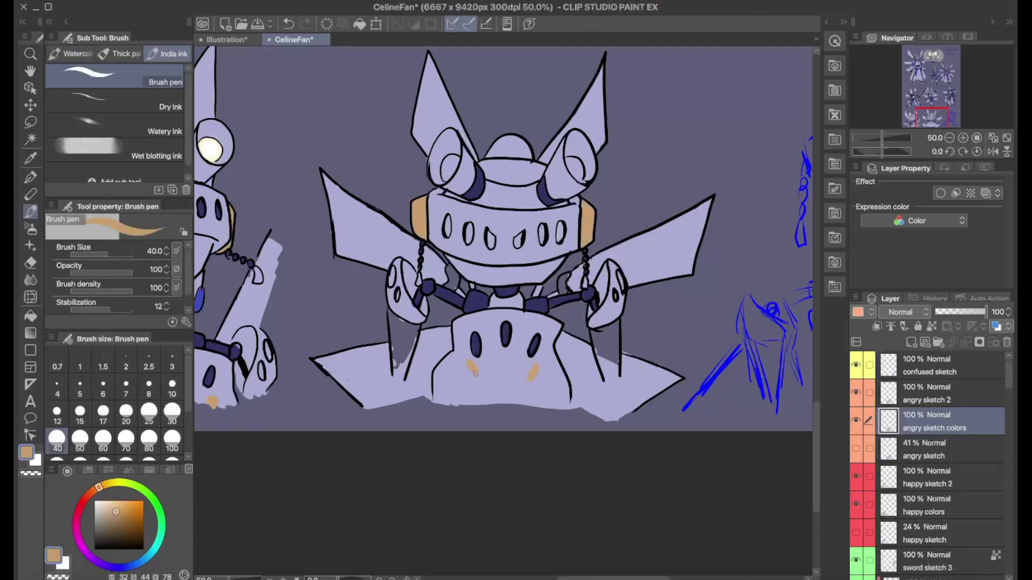
alt+click(199, 299)
mouse_move(401, 334)
mouse_down()
mouse_move(403, 376)
mouse_move(408, 349)
mouse_up()
drag(594, 334, 612, 382)
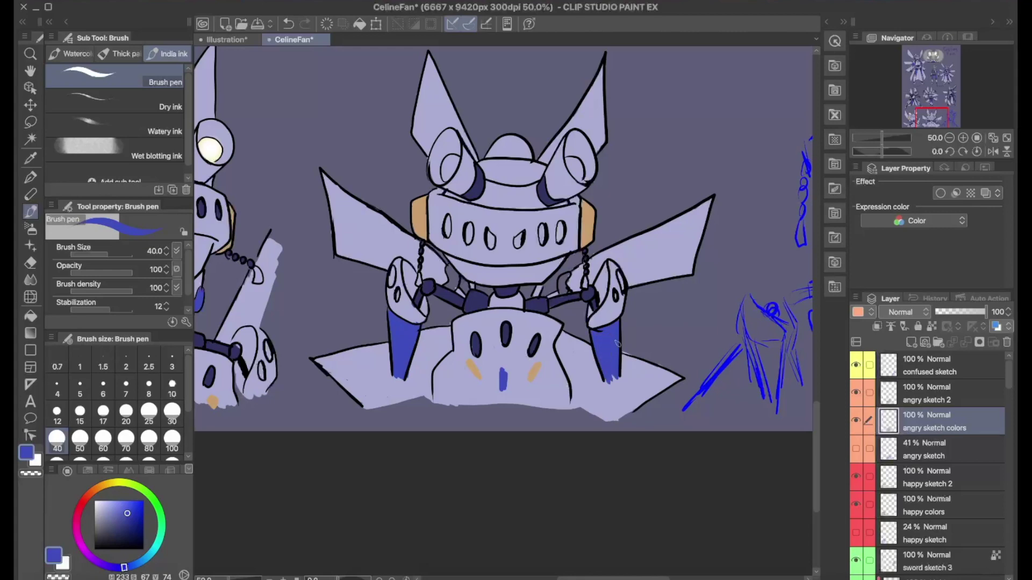
- Draw thin tan accent lines along the angry bust's blades with the 25 px G-pen
key(p)
alt+click(231, 215)
drag(363, 234, 401, 252)
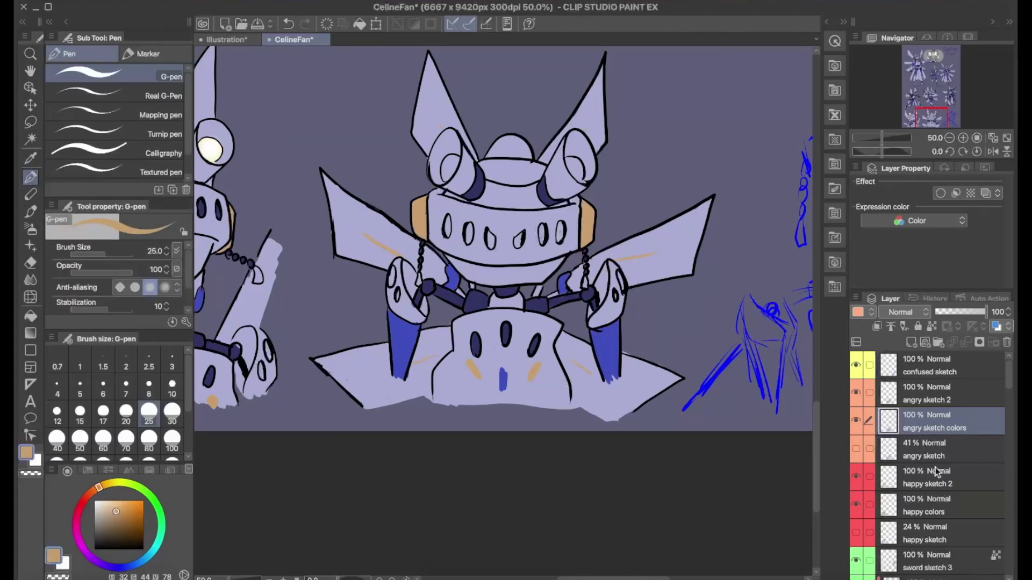
- Colour the six angry face slots bright red with darker red shading, and add pale pink highlights to the inner slots
click(930, 506)
drag(131, 511, 158, 500)
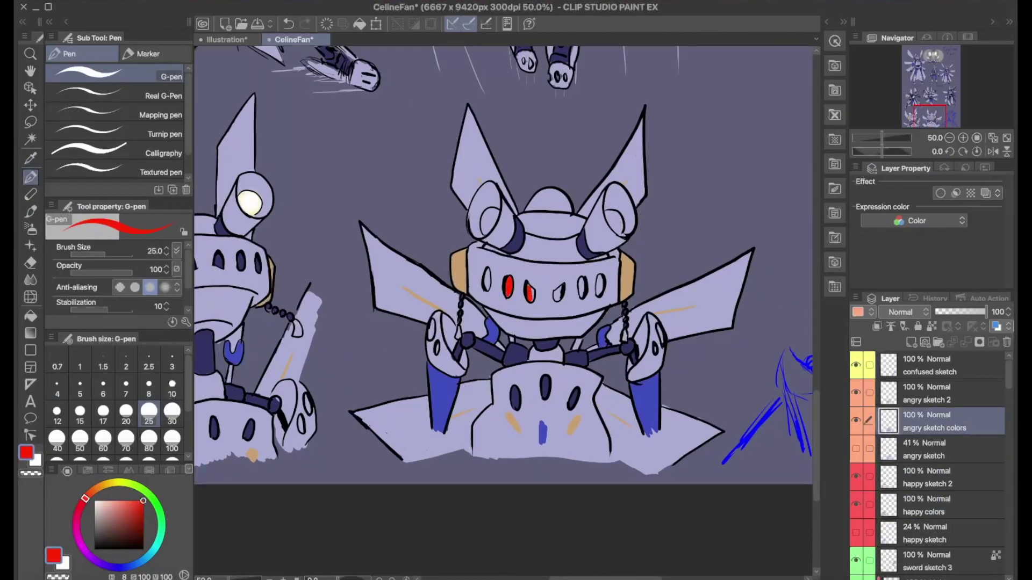
scroll(480, 271, down, 2)
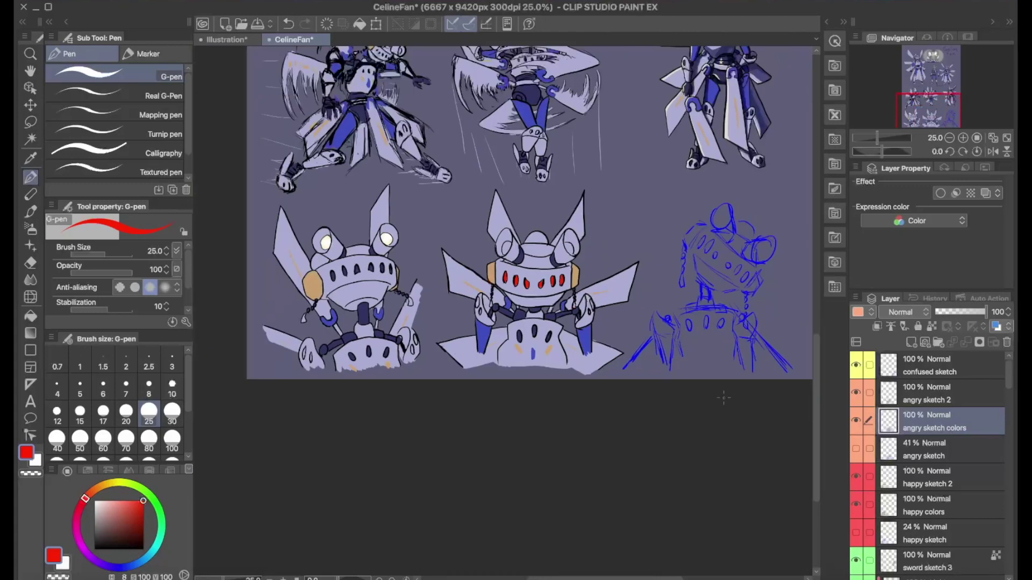
click(142, 515)
key(ctrl+plus)
key(ctrl+plus)
key(ctrl+plus)
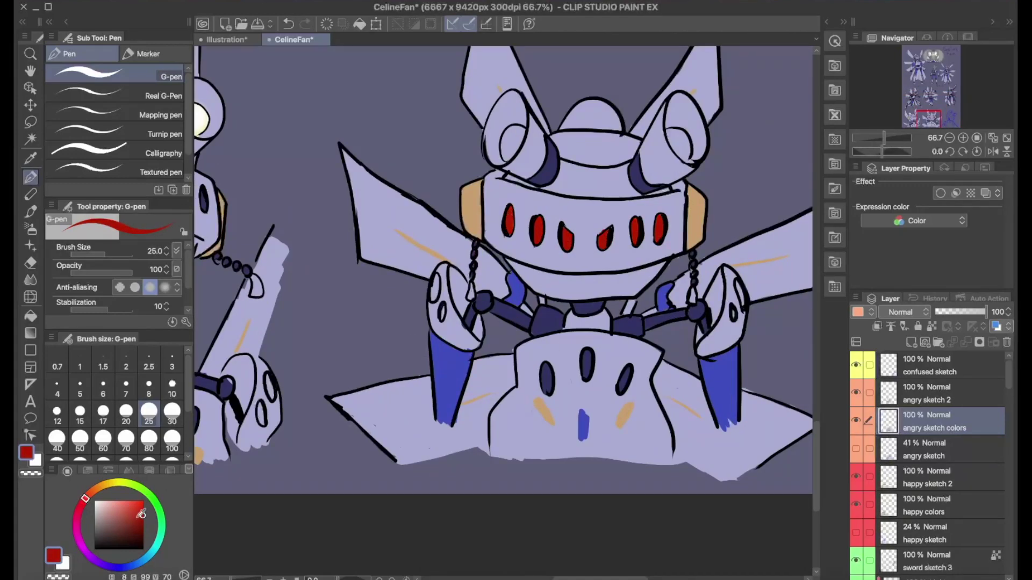
click(109, 501)
drag(563, 232, 600, 242)
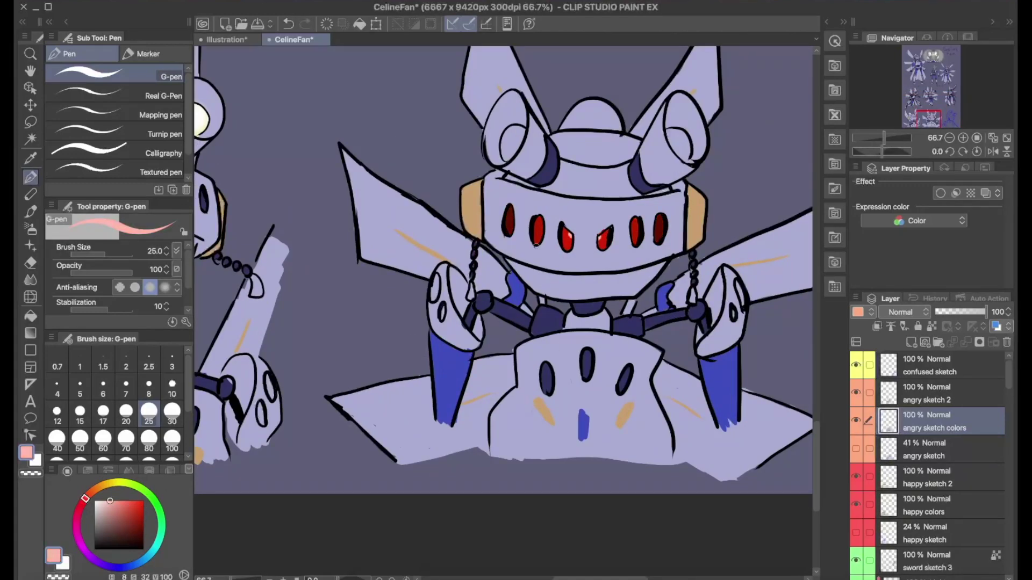
- On a new layer named confused sketch 2, ink the tilted head, face slots and eye tubes over the sketch faded to 43%
key(ctrl+minus)
key(ctrl+minus)
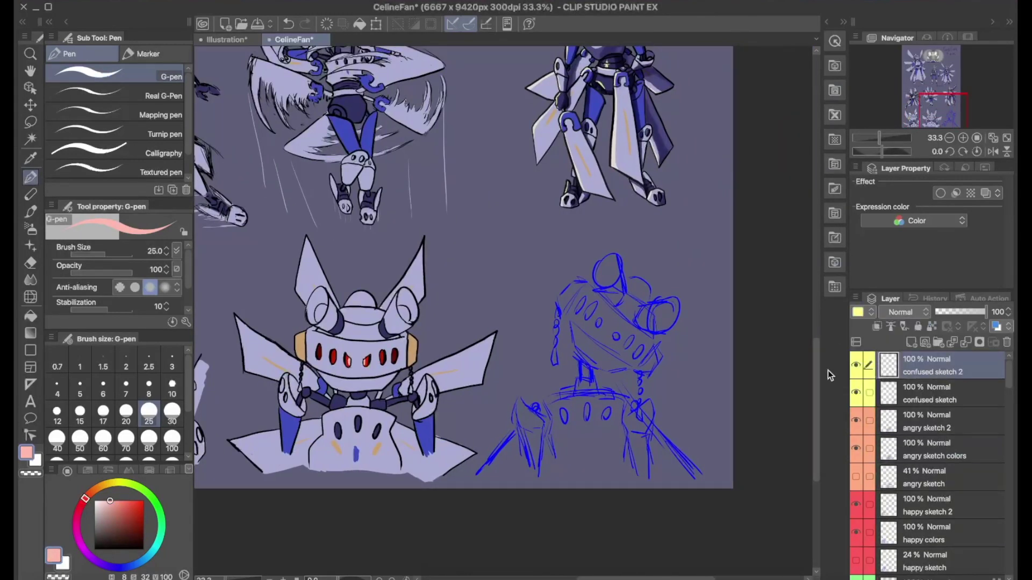
key(ctrl+plus)
mouse_move(513, 192)
mouse_down()
mouse_move(592, 318)
mouse_move(513, 194)
mouse_up()
drag(535, 243, 576, 288)
drag(593, 279, 594, 300)
mouse_move(518, 229)
mouse_down()
mouse_move(516, 247)
mouse_move(501, 237)
mouse_up()
drag(489, 249, 546, 322)
drag(563, 153, 538, 204)
drag(629, 214, 612, 248)
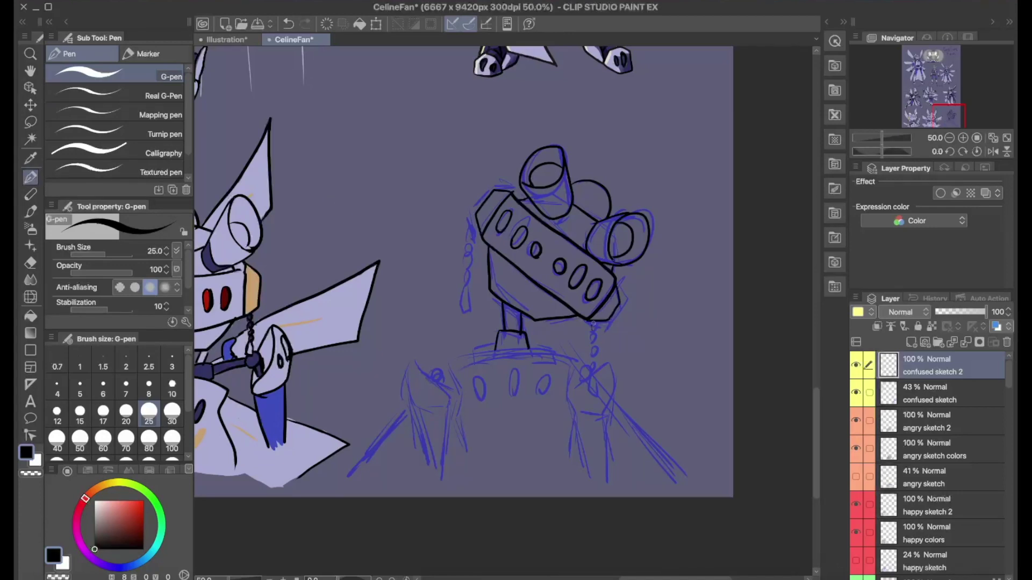
- Ink the confused bust's shoulder line, torso sides and three oval chest slots
drag(495, 348, 475, 360)
mouse_move(455, 370)
mouse_down()
mouse_move(563, 459)
mouse_move(468, 456)
mouse_up()
drag(512, 366, 512, 394)
drag(482, 375, 480, 397)
drag(546, 374, 542, 392)
- Ink the confused bust's shoulder guards, forearms and the long side blades slanting down from both arms
drag(448, 407, 446, 384)
drag(607, 414, 572, 395)
drag(415, 406, 428, 461)
drag(603, 411, 596, 465)
drag(430, 383, 462, 365)
drag(406, 409, 346, 478)
drag(608, 407, 671, 492)
- Create a layer named confused colors beneath confused sketch 2 and hide the rough confused sketch
click(911, 343)
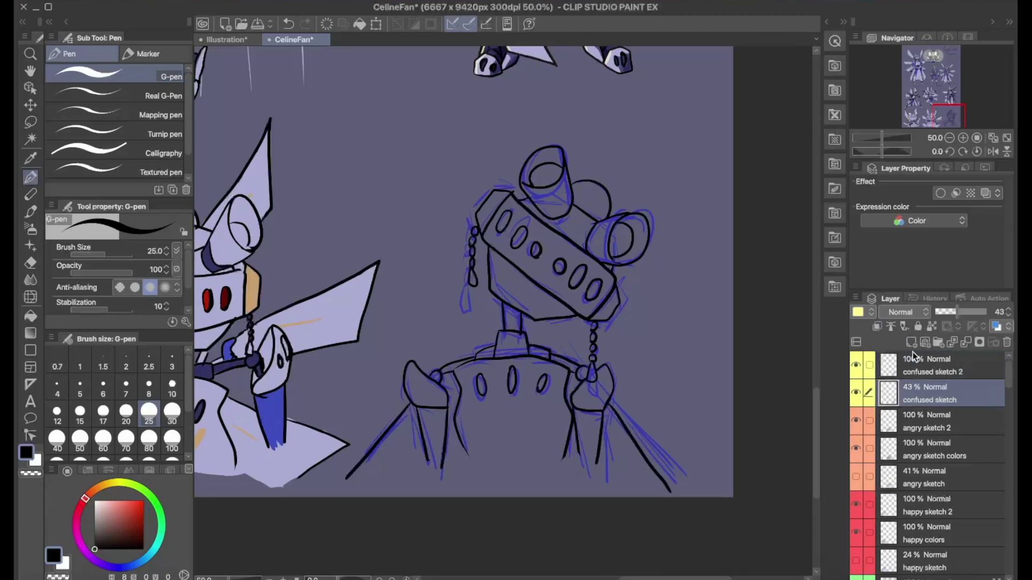
click(855, 420)
key(b)
- Ink the small oval slots on both of the confused bust's shoulder guards on the confused sketch 2 layer
click(941, 366)
drag(409, 371, 422, 395)
drag(608, 373, 594, 395)
- Start filling the confused bust's face plate with light lavender on the confused colors layer
click(940, 393)
alt+click(271, 180)
drag(500, 247, 521, 207)
- Ink the missing black base lines of the confused bust's eye tubes on the confused sketch 2 layer
alt+click(598, 230)
key(alt+bracketright)
key(p)
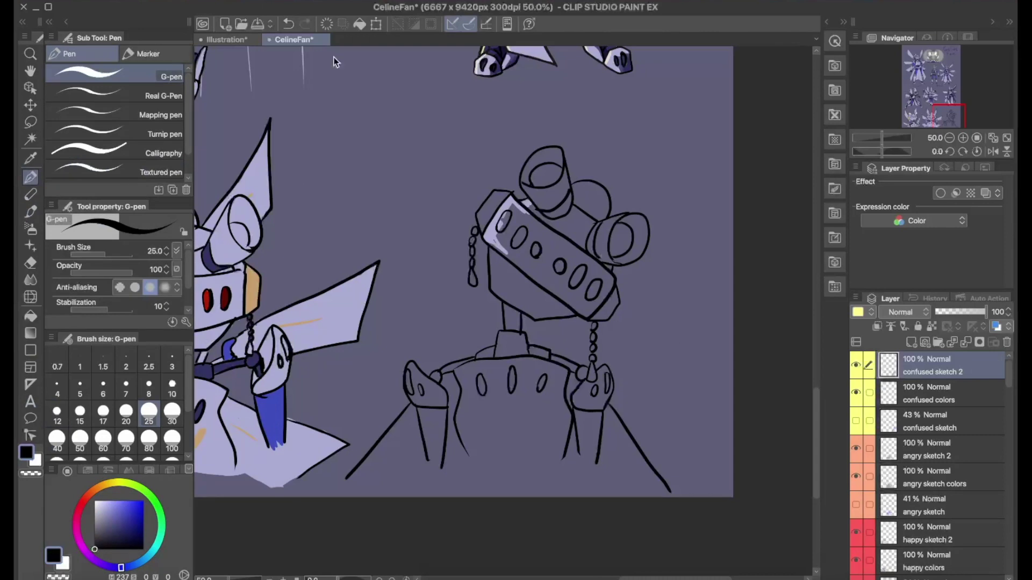
drag(599, 218, 614, 260)
- Fill the confused bust's head, neck collar and torso with light lavender on the confused colors layer
key(b)
key(alt+bracketleft)
alt+click(259, 192)
mouse_move(505, 256)
mouse_down()
mouse_move(513, 187)
mouse_move(551, 153)
mouse_move(559, 207)
mouse_move(502, 301)
mouse_move(499, 352)
mouse_up()
click(944, 89)
drag(944, 89, 944, 113)
mouse_move(538, 293)
mouse_down()
mouse_move(634, 226)
mouse_move(623, 252)
mouse_move(575, 202)
mouse_move(538, 231)
mouse_move(516, 269)
mouse_move(588, 279)
mouse_move(559, 269)
mouse_up()
mouse_move(513, 338)
mouse_down()
mouse_move(468, 370)
mouse_move(563, 441)
mouse_move(537, 365)
mouse_move(471, 395)
mouse_move(524, 371)
mouse_move(484, 424)
mouse_move(559, 451)
mouse_move(543, 457)
mouse_move(543, 442)
mouse_up()
- Fill the confused bust's shoulder guards and side blades with light lavender
mouse_move(412, 371)
mouse_down()
mouse_move(430, 400)
mouse_move(443, 395)
mouse_up()
drag(573, 403, 602, 376)
drag(414, 408, 360, 475)
mouse_move(449, 379)
mouse_down()
mouse_move(445, 443)
mouse_move(352, 484)
mouse_up()
mouse_move(602, 411)
mouse_down()
mouse_move(659, 486)
mouse_move(628, 483)
mouse_move(624, 446)
mouse_up()
- Colour the confused bust's ear pads, chest marks and blade accent lines tan
alt+click(252, 293)
drag(481, 226, 495, 197)
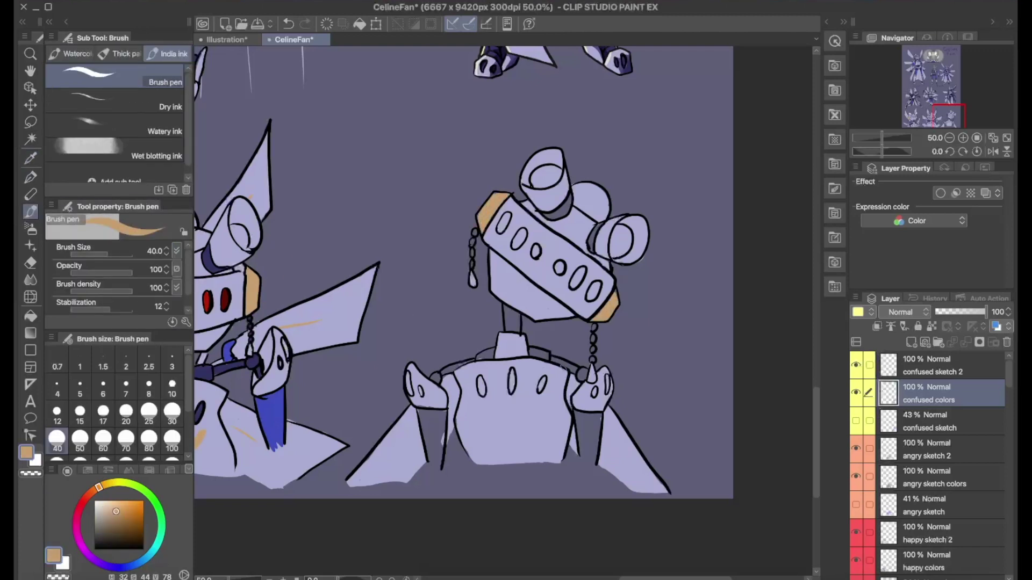
drag(538, 403, 544, 412)
- Colour the confused bust's slots, neck and joints dark navy, and its forearms and central chest stripe blue
alt+click(212, 260)
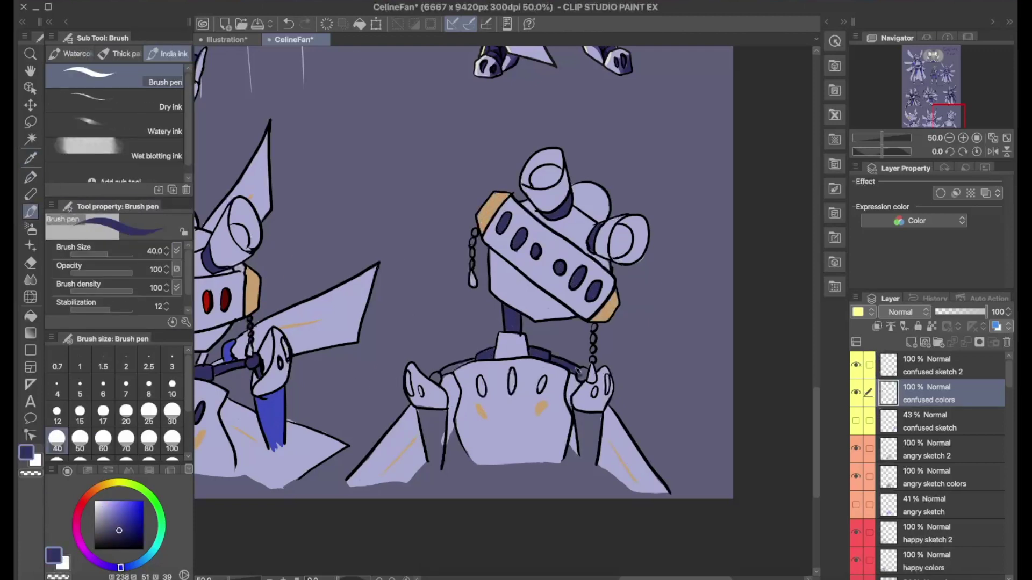
drag(512, 375, 511, 391)
drag(543, 376, 511, 436)
alt+click(307, 272)
alt+click(269, 419)
drag(422, 408, 440, 466)
drag(577, 413, 596, 462)
- Draw a tan question mark beside the confused bust's head with the G-pen
alt+click(540, 408)
key(p)
drag(433, 135, 437, 171)
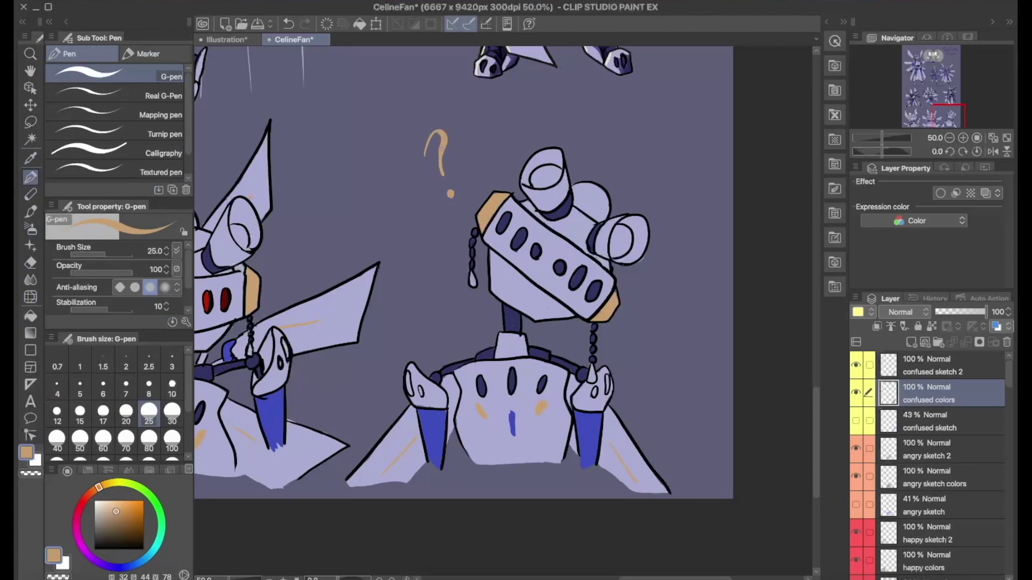
- Extend the canvas downward to a height of 9709 px and fill the new strip with the background colour
key(e)
key(ctrl+minus)
key(ctrl+minus)
key(ctrl+minus)
key(ctrl+minus)
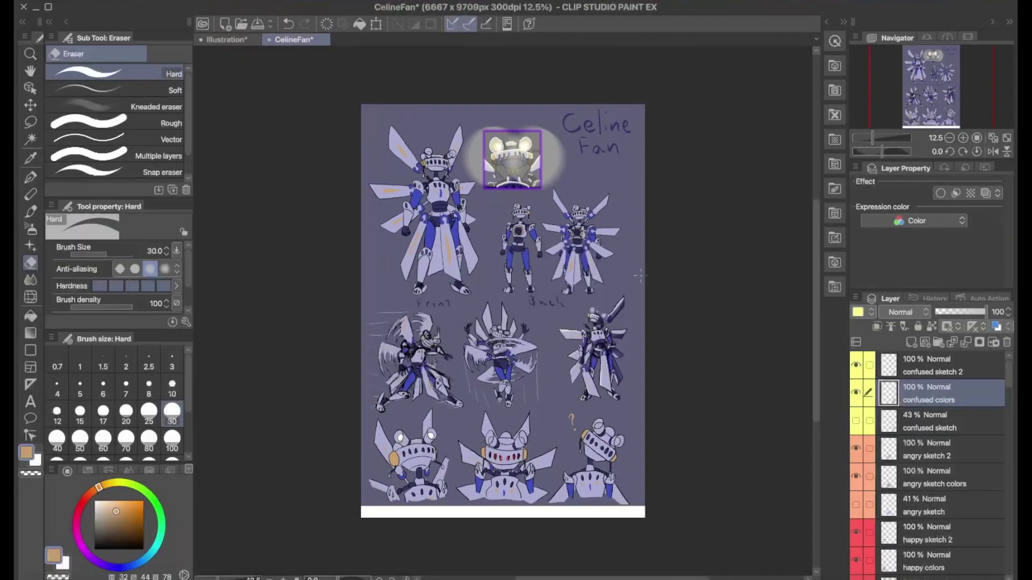
key(i)
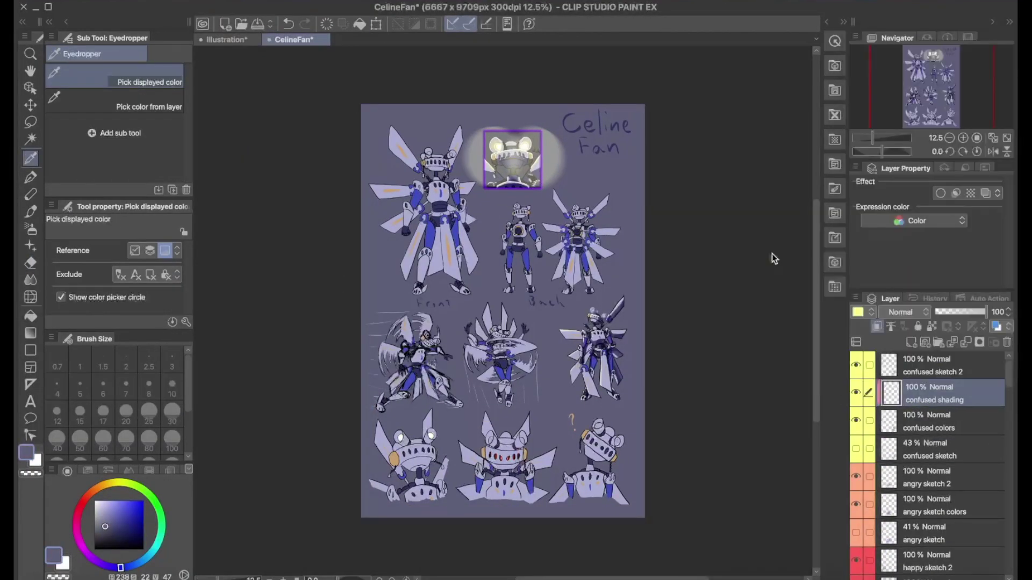
- Cover the confused bust in dark navy on the clipped confused shading layer and set it to Multiply at 41% opacity
click(403, 442)
key(b)
scroll(564, 419, up, 4)
mouse_move(558, 177)
mouse_down()
mouse_move(516, 323)
mouse_move(591, 344)
mouse_up()
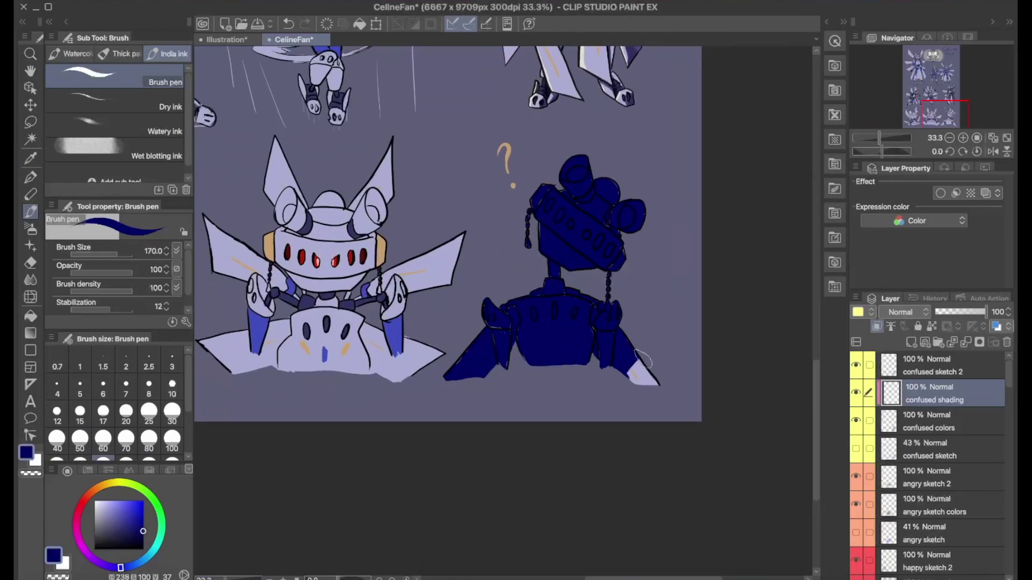
click(903, 311)
drag(986, 311, 946, 312)
- Erase lit areas from the confused bust's shading on the head, eye tubes, shoulder guards, blades and chest
key(e)
key(ctrl+plus)
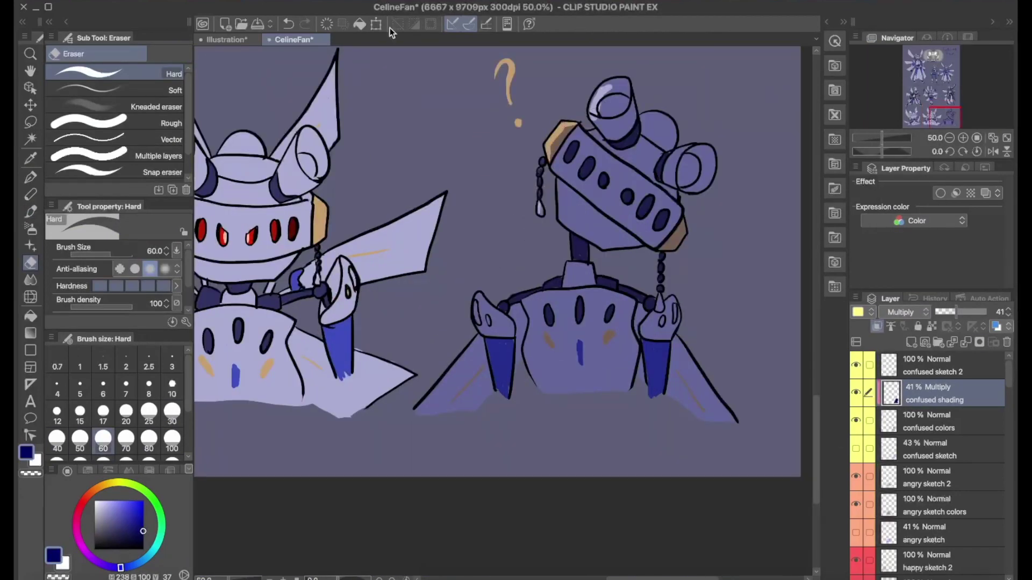
mouse_move(556, 153)
mouse_down()
mouse_move(608, 140)
mouse_move(666, 204)
mouse_up()
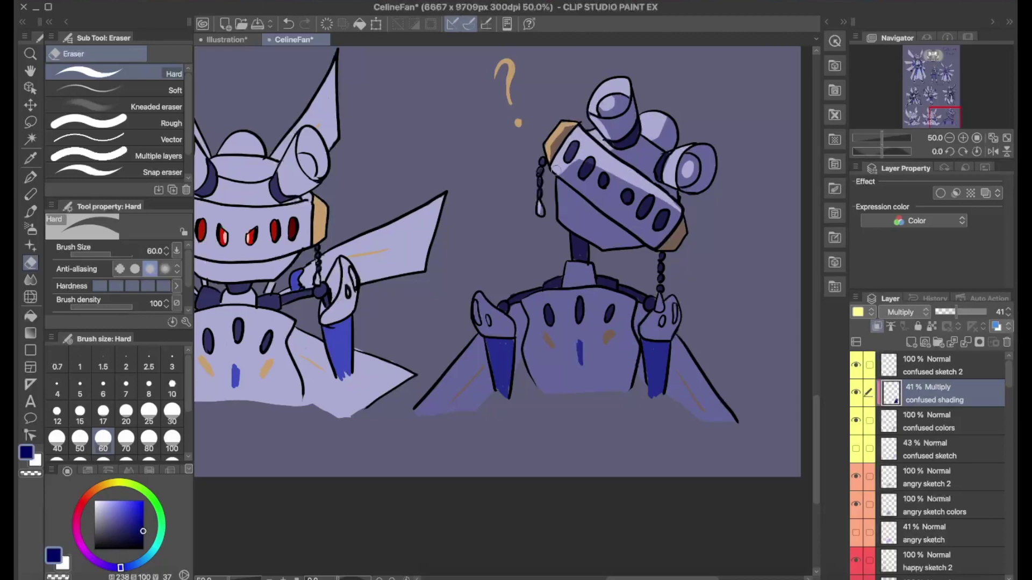
drag(419, 411, 484, 344)
drag(647, 395, 658, 304)
mouse_move(596, 293)
mouse_down()
mouse_move(521, 298)
mouse_move(560, 299)
mouse_move(529, 384)
mouse_up()
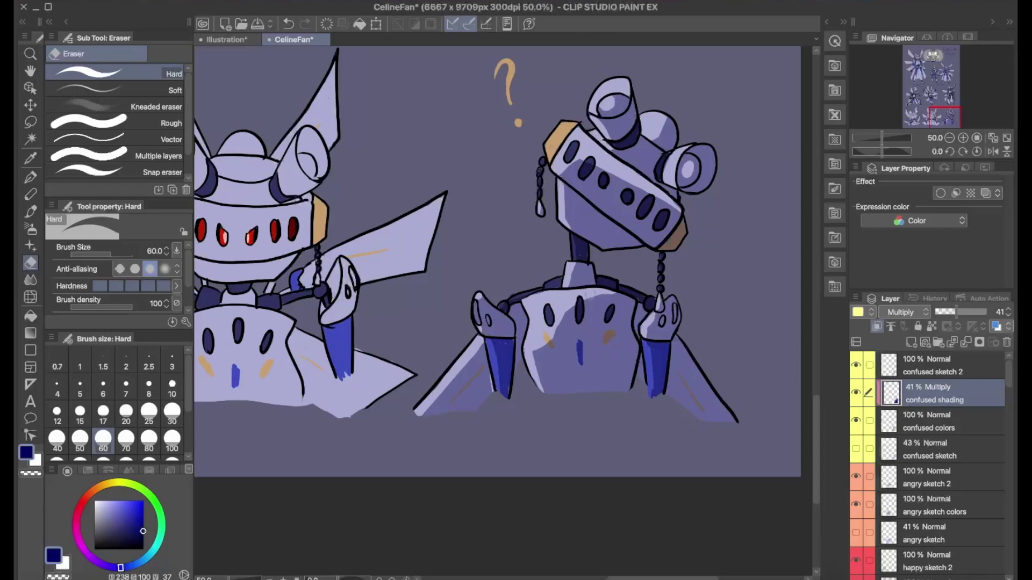
- Create a clipped layer named angry shading above angry sketch colors and save the character sheet
key(ctrl+minus)
scroll(921, 420, down, 2)
click(921, 414)
key(b)
click(910, 344)
click(145, 2)
click(193, 54)
- Cover the angry bust in dark navy and set the angry shading layer to Multiply at 51% opacity
mouse_move(344, 253)
mouse_down()
mouse_move(387, 182)
mouse_move(463, 244)
mouse_move(473, 338)
mouse_up()
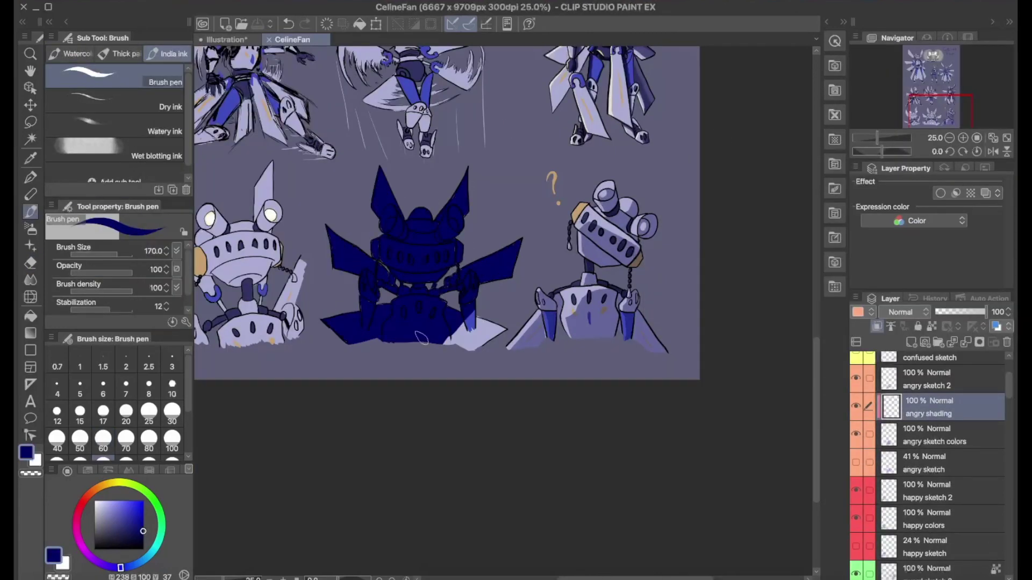
click(900, 311)
click(908, 64)
drag(985, 312, 960, 311)
- Erase the angry bust's shading across the face band and along the upper edges of its upper side blades
key(e)
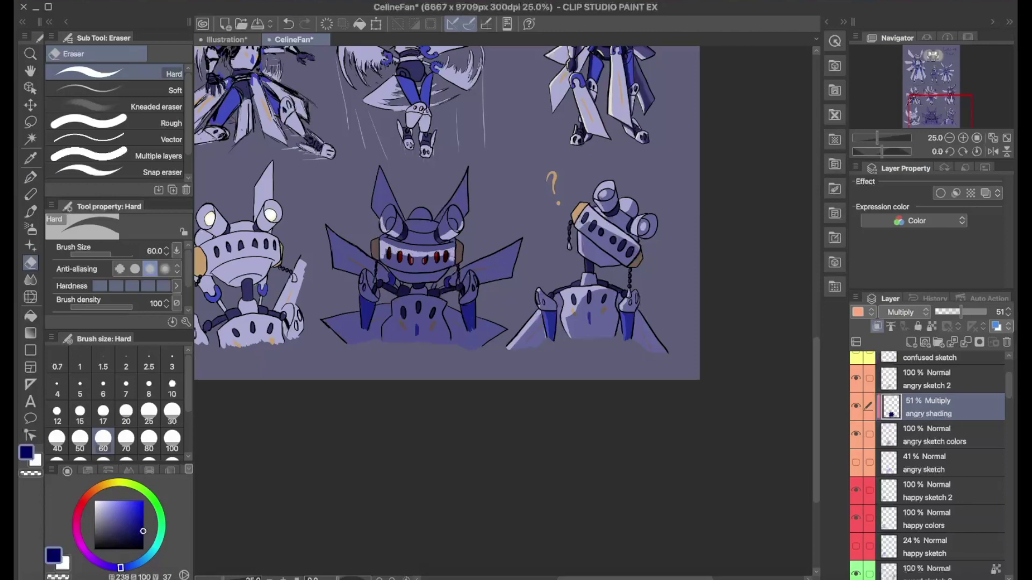
key(ctrl+plus)
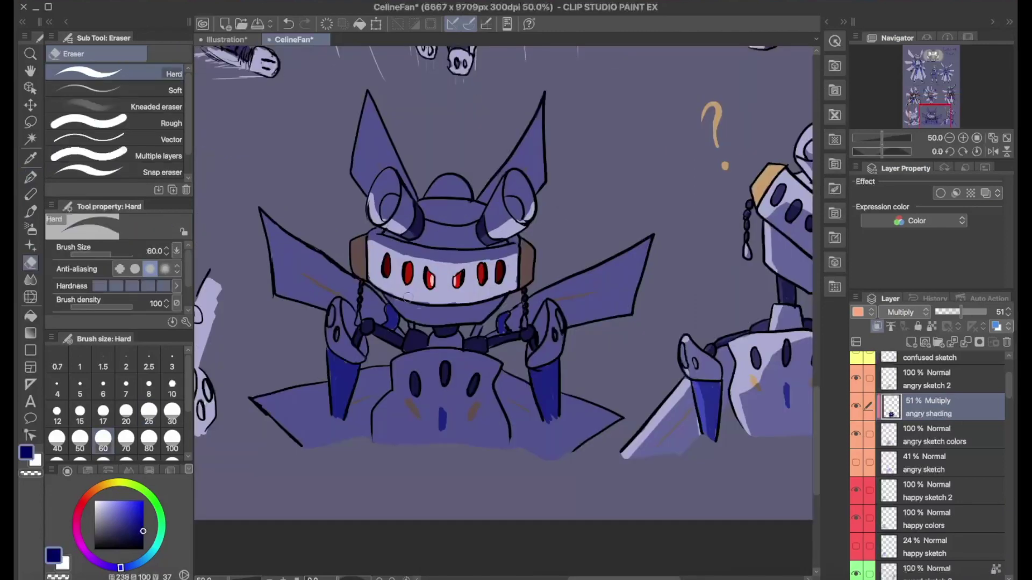
drag(262, 212, 328, 262)
drag(355, 185, 360, 169)
drag(538, 189, 543, 176)
drag(540, 292, 649, 239)
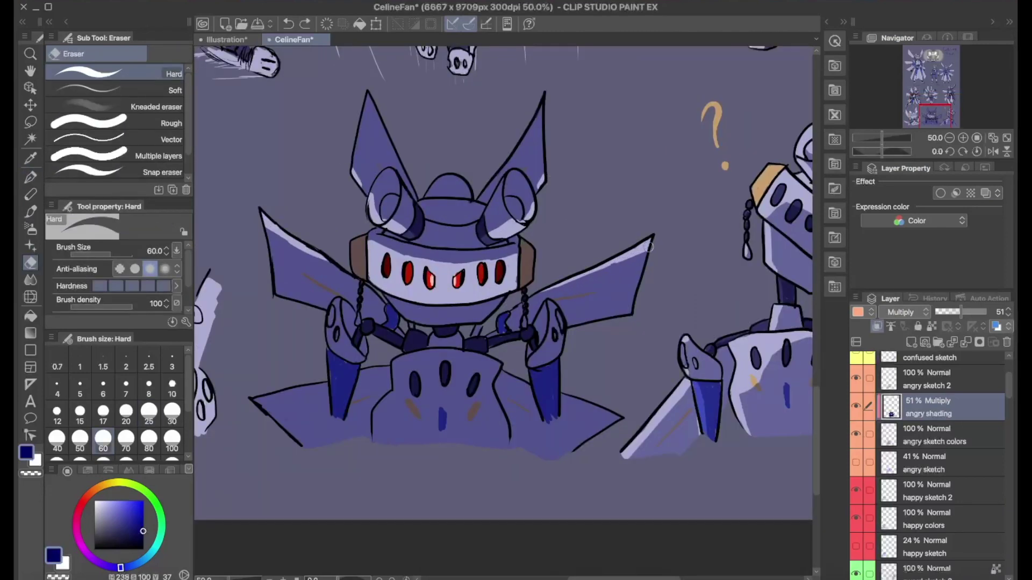
- Erase the angry bust's shading along the chest's top edge, shoulder guards and lower side blades
drag(413, 359, 443, 354)
drag(337, 302, 352, 344)
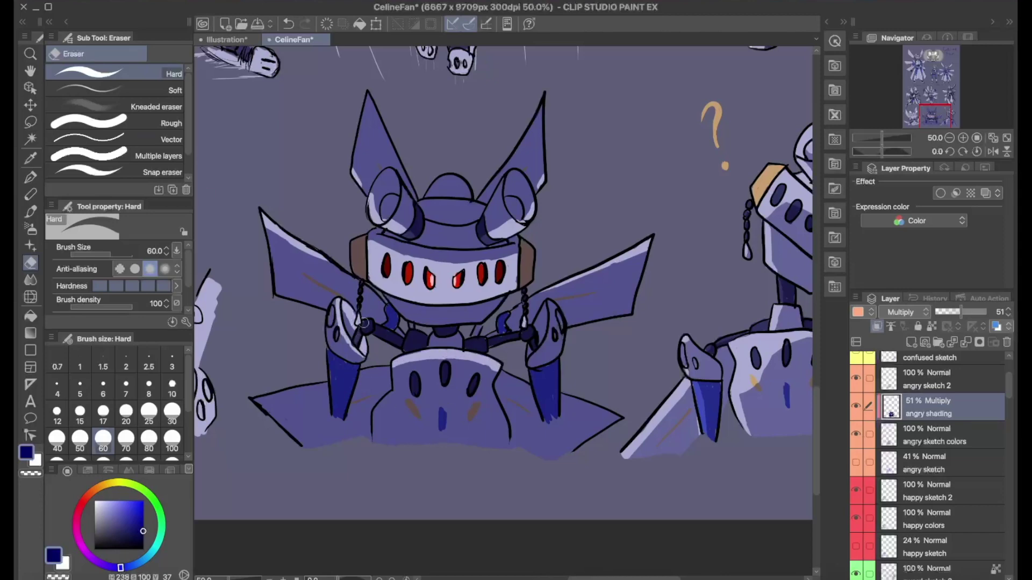
drag(546, 304, 530, 359)
drag(254, 400, 328, 383)
drag(508, 375, 618, 422)
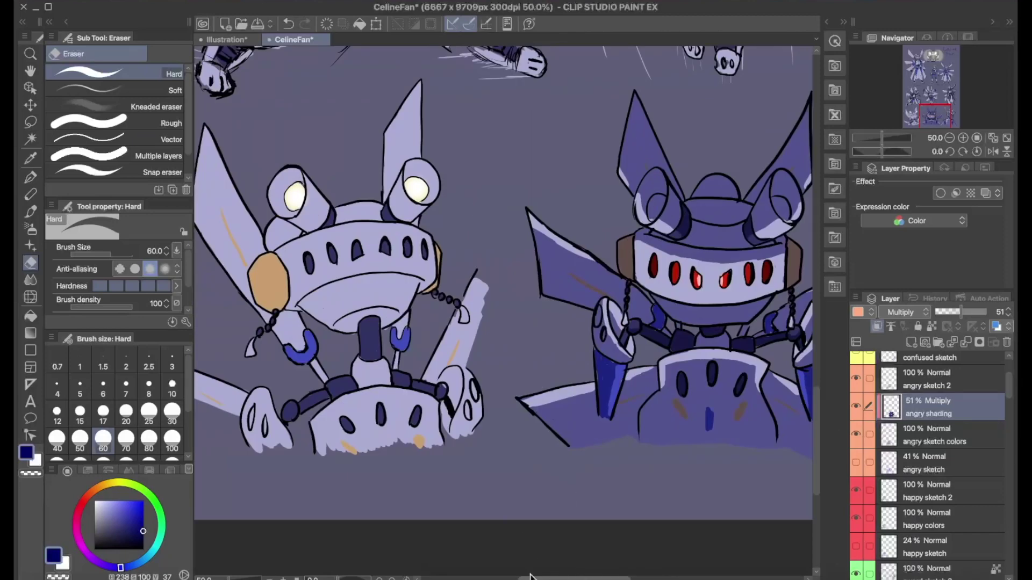
- Cover the happy bust in dark navy on a new clipped layer named happy shading, saving the character sheet along the way
click(930, 524)
key(Return)
key(b)
drag(269, 132, 317, 285)
drag(236, 365, 252, 392)
drag(334, 188, 344, 207)
key(ctrl+s)
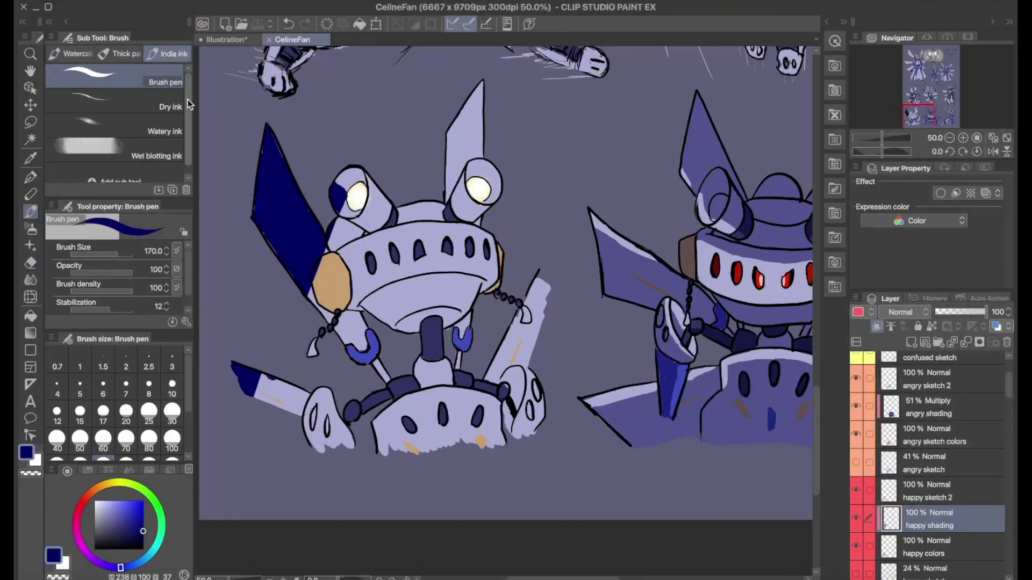
mouse_move(344, 172)
mouse_down()
mouse_move(370, 199)
mouse_move(419, 419)
mouse_move(467, 134)
mouse_move(486, 250)
mouse_up()
- Set the happy shading layer to Multiply at 52% opacity
click(903, 312)
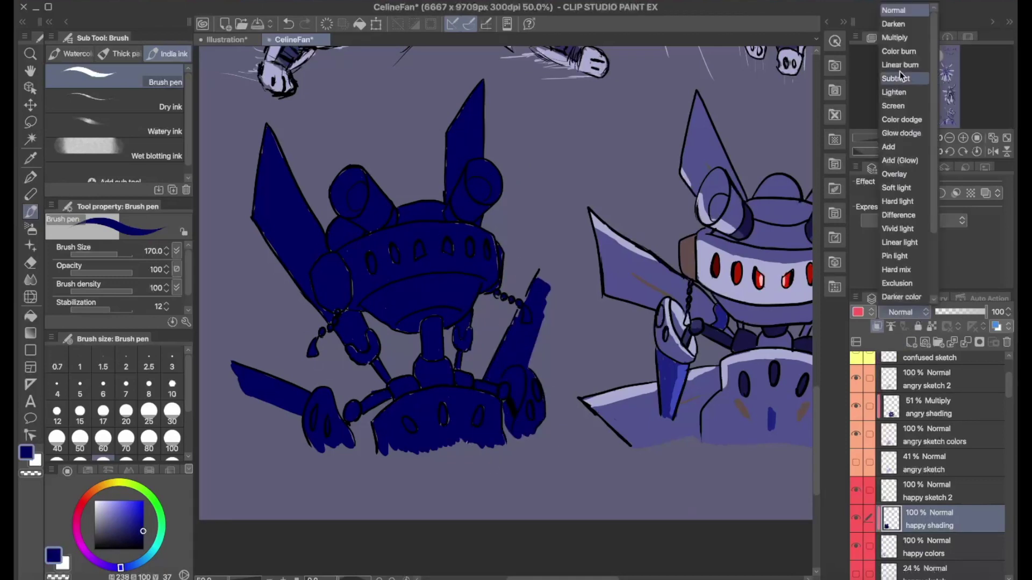
click(908, 34)
click(961, 311)
- Erase the happy bust's shading from the eye tubes, face band, upper ear pads and the larger ear blade
key(e)
mouse_move(343, 210)
mouse_down()
mouse_move(376, 215)
mouse_move(476, 188)
mouse_move(473, 236)
mouse_move(503, 257)
mouse_up()
drag(339, 261, 322, 280)
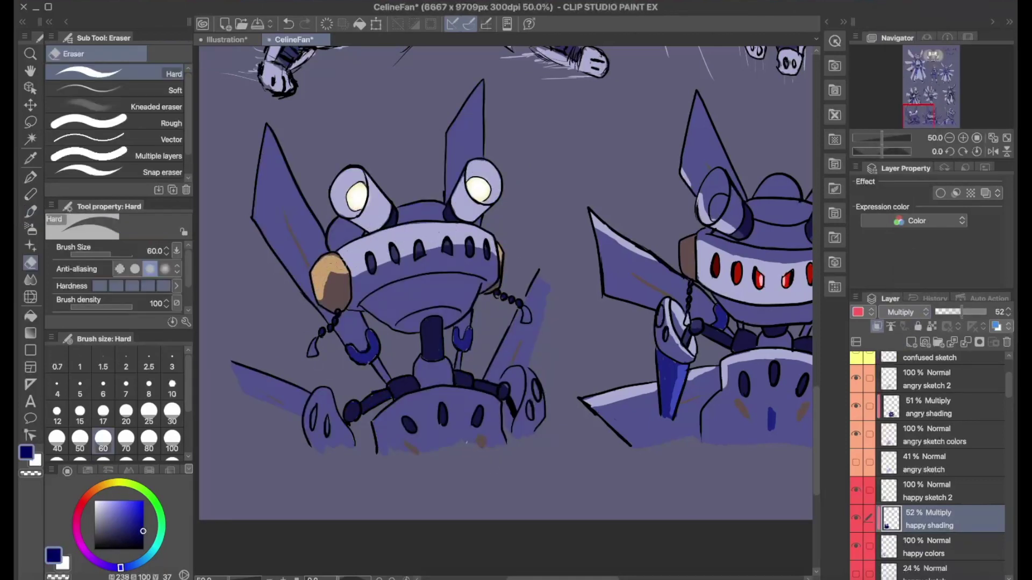
drag(279, 158, 289, 222)
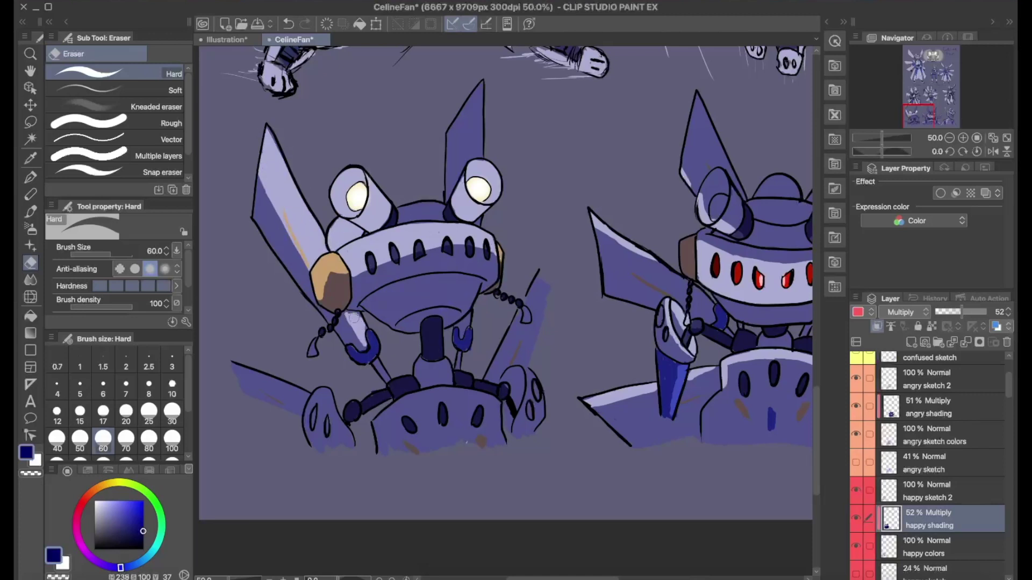
- Erase lit edges from the happy bust's shading on the lower blades and the narrower ear blade
drag(353, 318, 369, 343)
drag(462, 102, 446, 199)
drag(237, 363, 306, 397)
drag(486, 378, 504, 345)
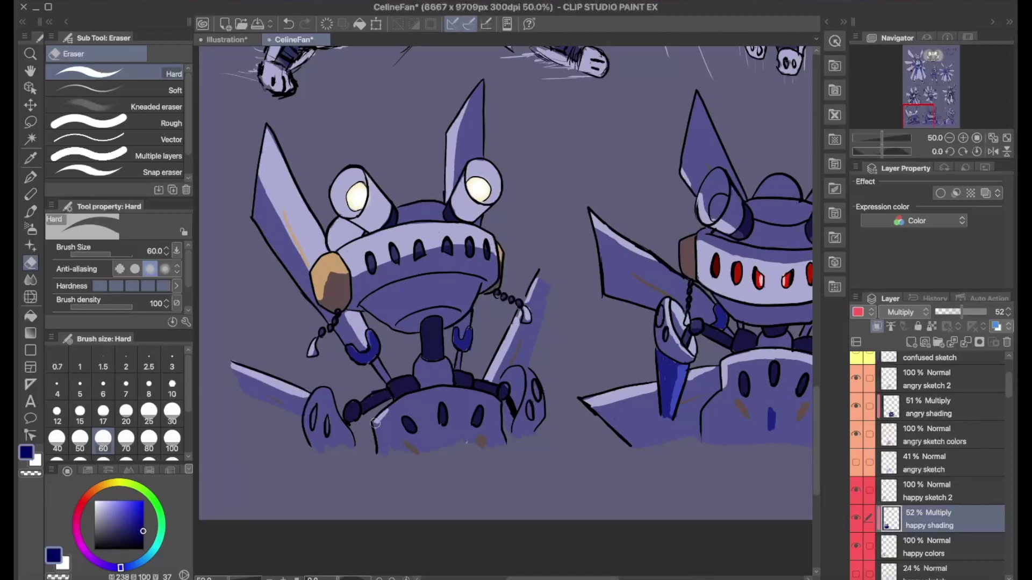
- Erase the shading along the happy bust's chest and shoulder rims, and add a clipped layer named happy highlights above it
drag(376, 423, 451, 393)
key(p)
click(911, 343)
double_click(933, 525)
text(happy highlights)
key(Return)
- Brush cream highlights sampled from the glowing eyes onto the happy bust's eye rims, ear blades, face band and lower blades
key(i)
click(356, 188)
key(b)
mouse_move(267, 131)
mouse_down()
mouse_move(317, 231)
mouse_move(366, 171)
mouse_up()
key(ctrl+z)
drag(334, 214, 367, 168)
drag(468, 177, 483, 166)
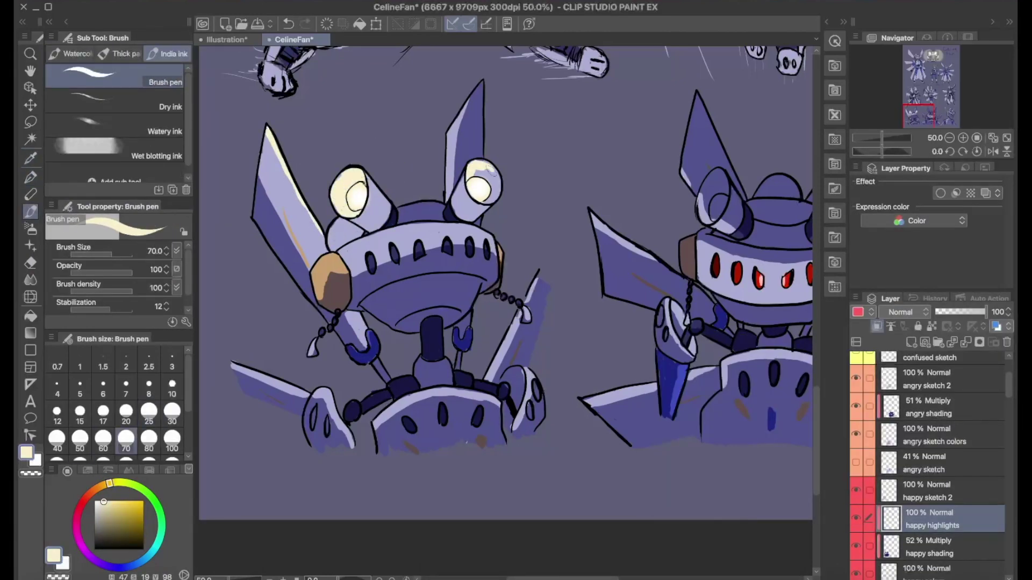
drag(267, 133, 329, 255)
drag(447, 125, 447, 200)
drag(339, 252, 445, 226)
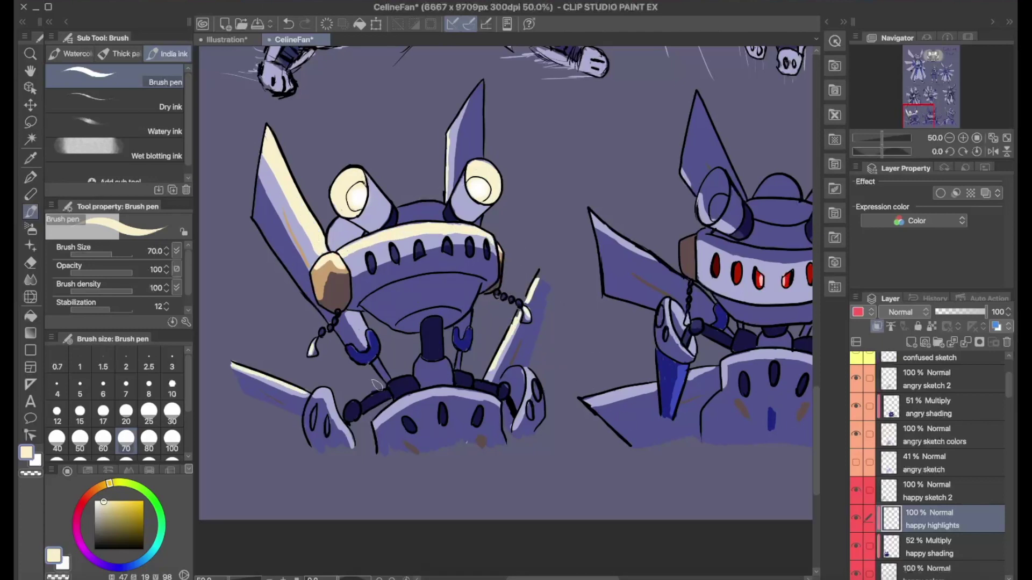
- Recolour the inner eye outlines cream on happy sketch 2, and glaze the eye tubes at 49% brush opacity on happy highlights
click(935, 490)
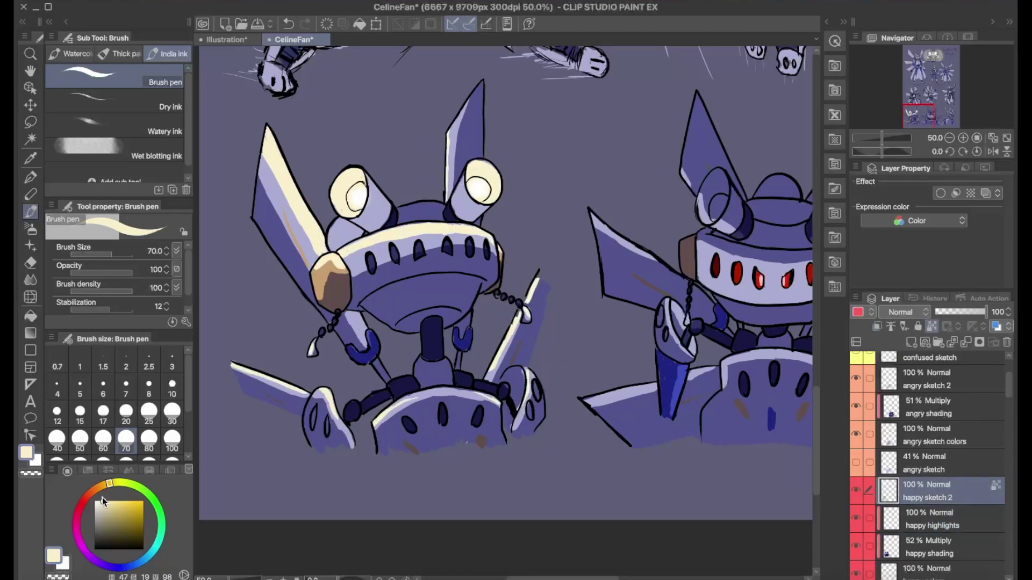
alt+click(481, 186)
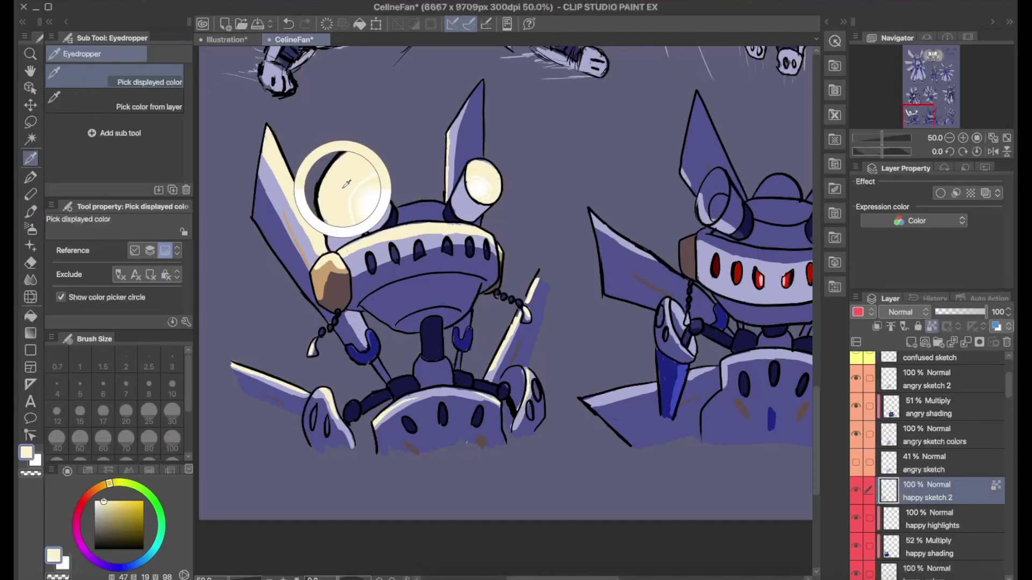
key(alt+bracketleft)
drag(384, 177, 357, 228)
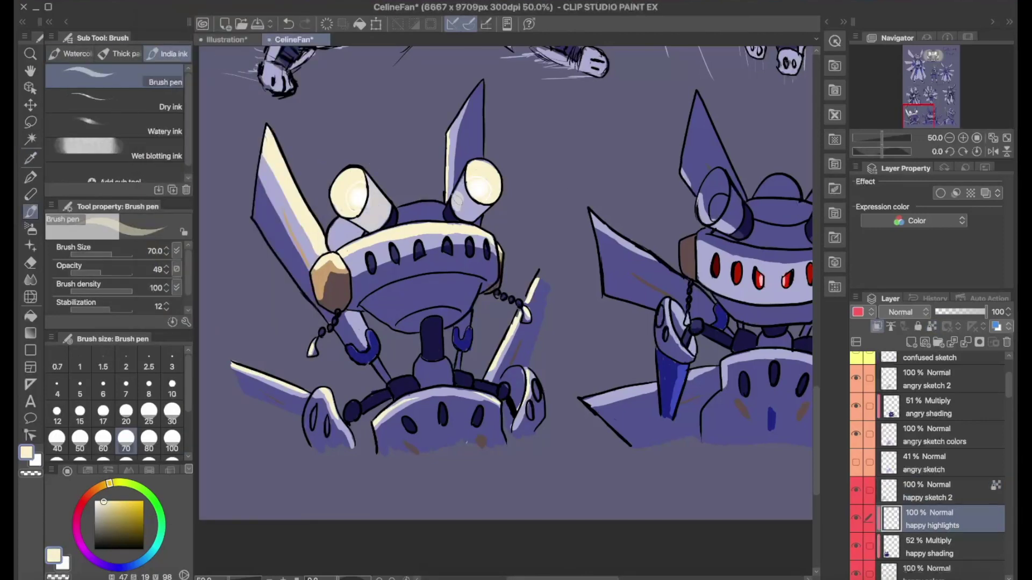
drag(473, 180, 468, 215)
drag(344, 223, 330, 250)
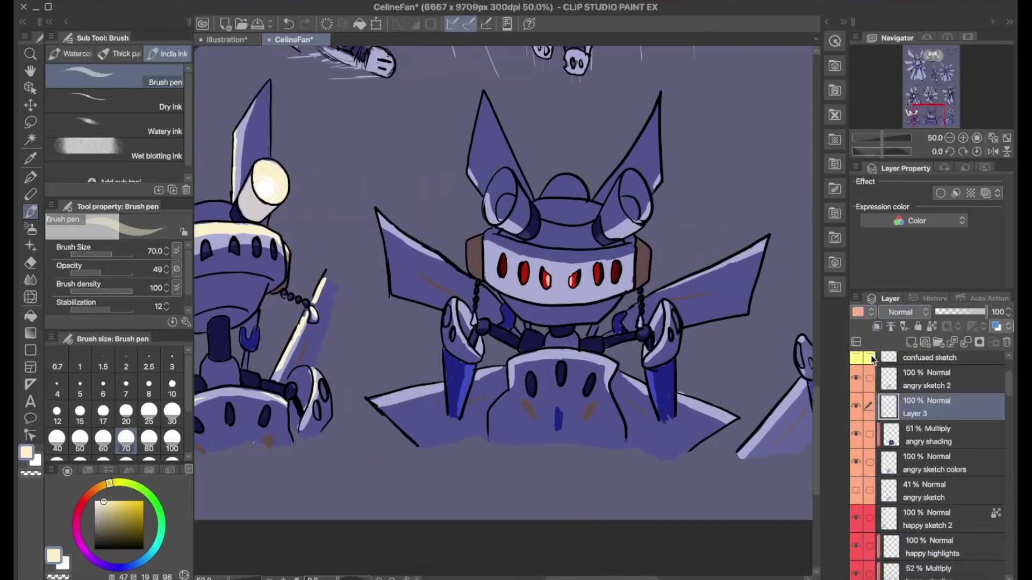
- Save the sheet, name the new layer above angry shading angry highlights, clip it to the layer below, and sample the angry eyes' red
key(ctrl+s)
key(i)
click(549, 277)
key(p)
right_click(940, 407)
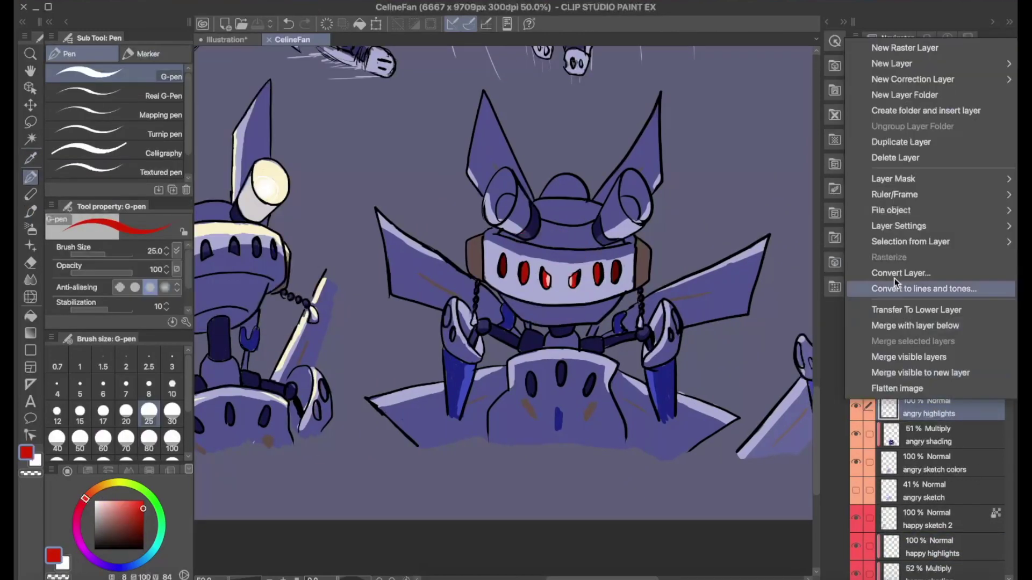
click(914, 288)
- Brush red highlights along the undersides of the angry bust's eye tubes and onto its shoulder joints and pads
drag(487, 280, 531, 296)
key(b)
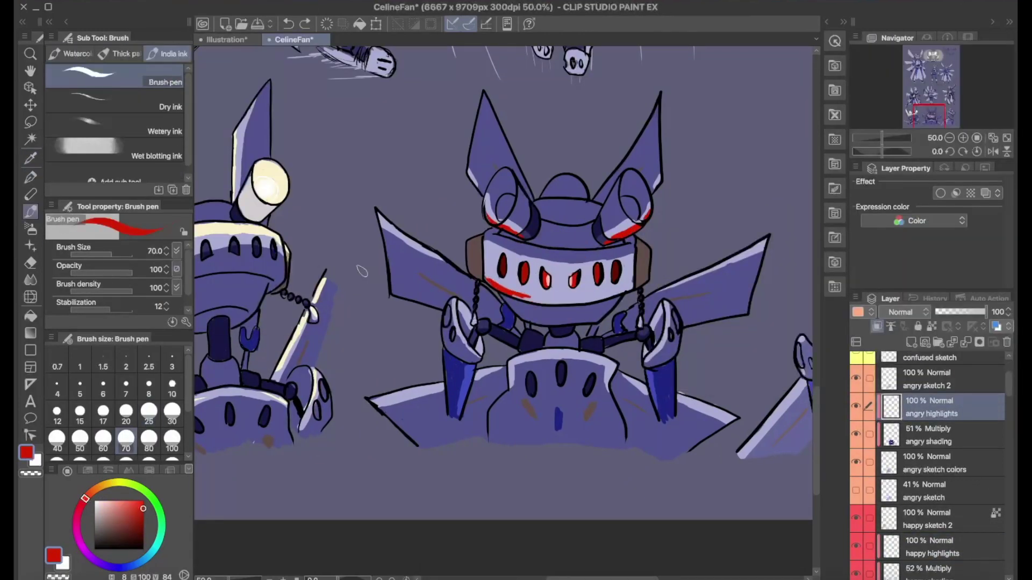
click(31, 262)
key(b)
drag(597, 240, 623, 232)
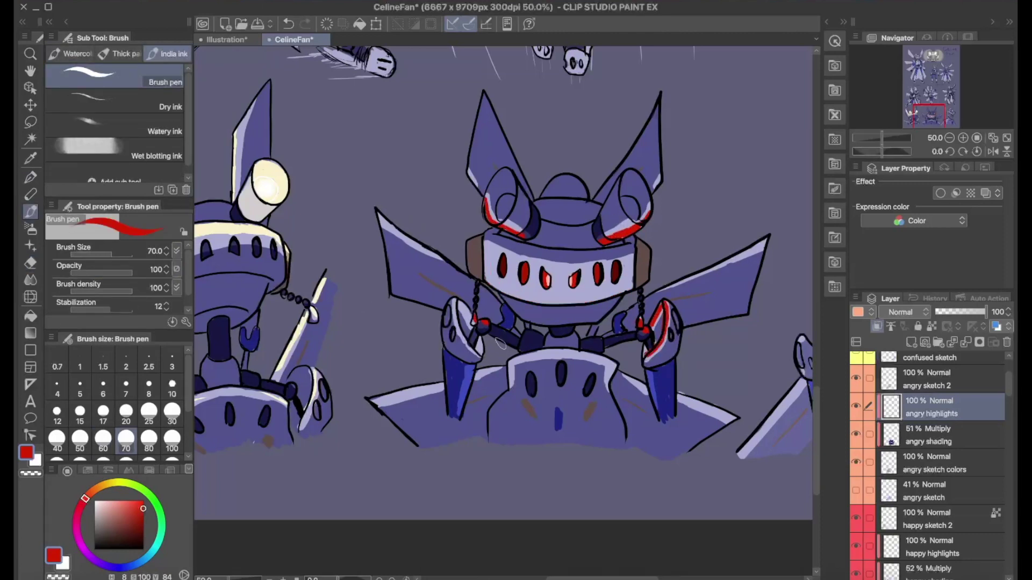
- Brush red rim highlights onto the angry bust's collar, side blades, lower ear edges and lower blades
drag(508, 385, 571, 355)
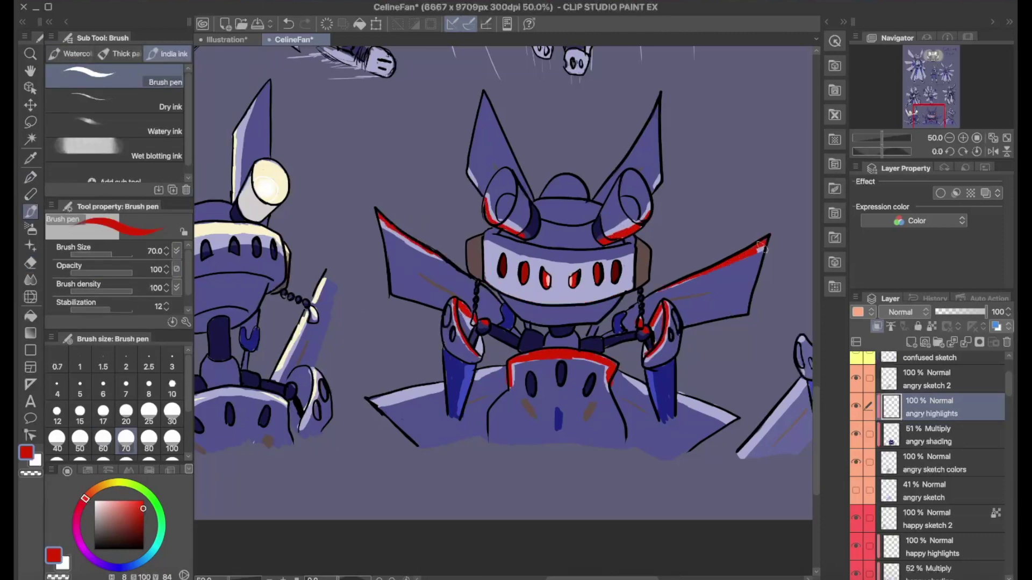
drag(467, 170, 475, 187)
drag(659, 174, 654, 186)
drag(371, 401, 444, 383)
drag(676, 396, 736, 421)
- Set the angry highlights layer's blending mode to Color dodge
key(e)
key(p)
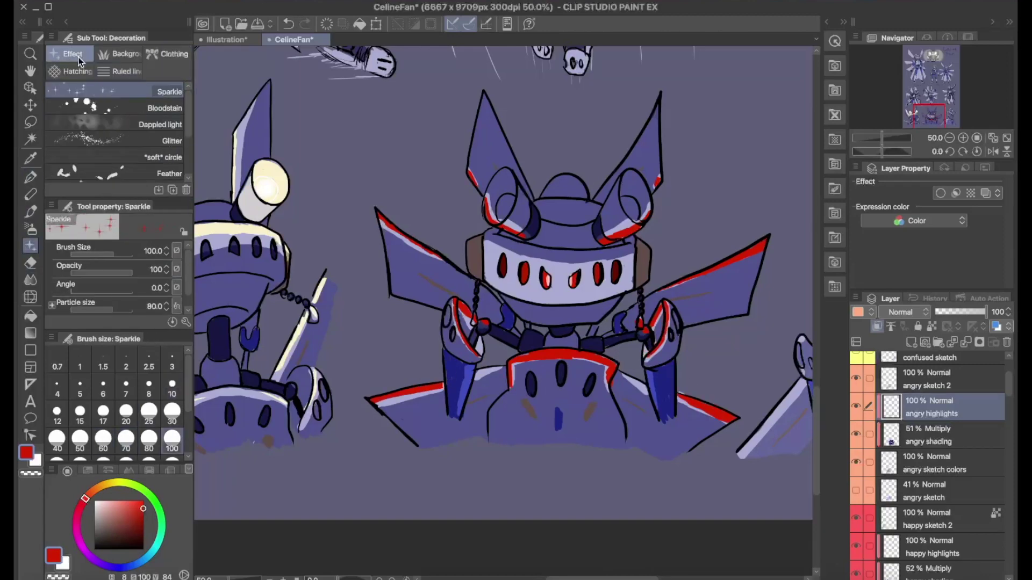
click(903, 312)
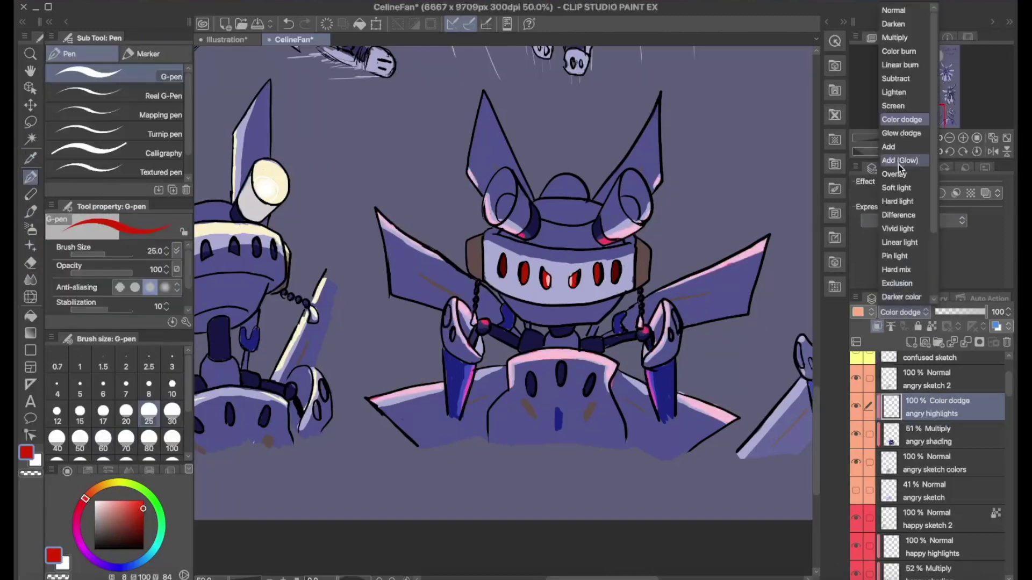
click(900, 120)
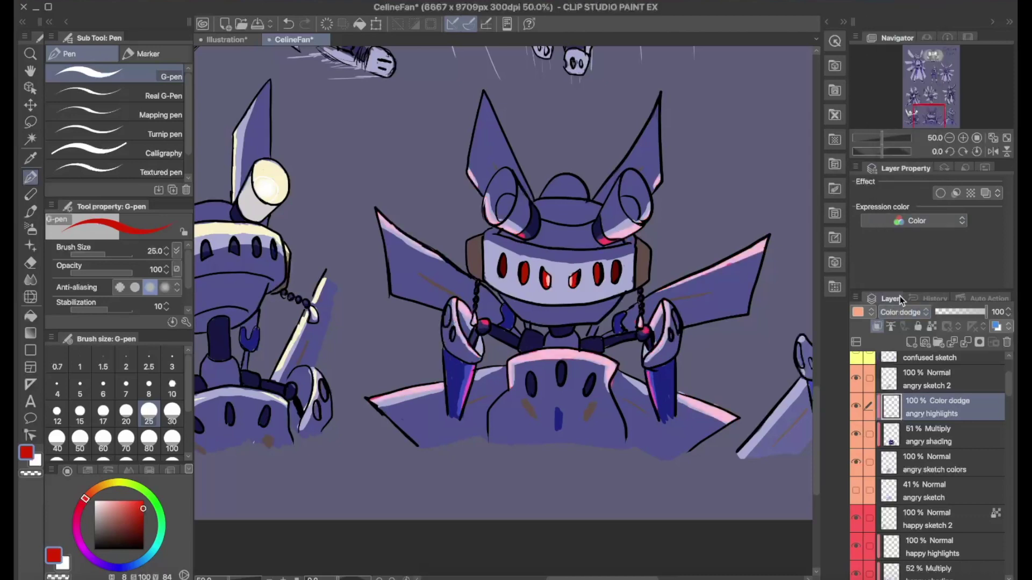
- Fit the whole character sheet in view and save it
key(ctrl+minus)
key(ctrl+minus)
drag(917, 90, 917, 83)
key(ctrl+0)
click(150, 6)
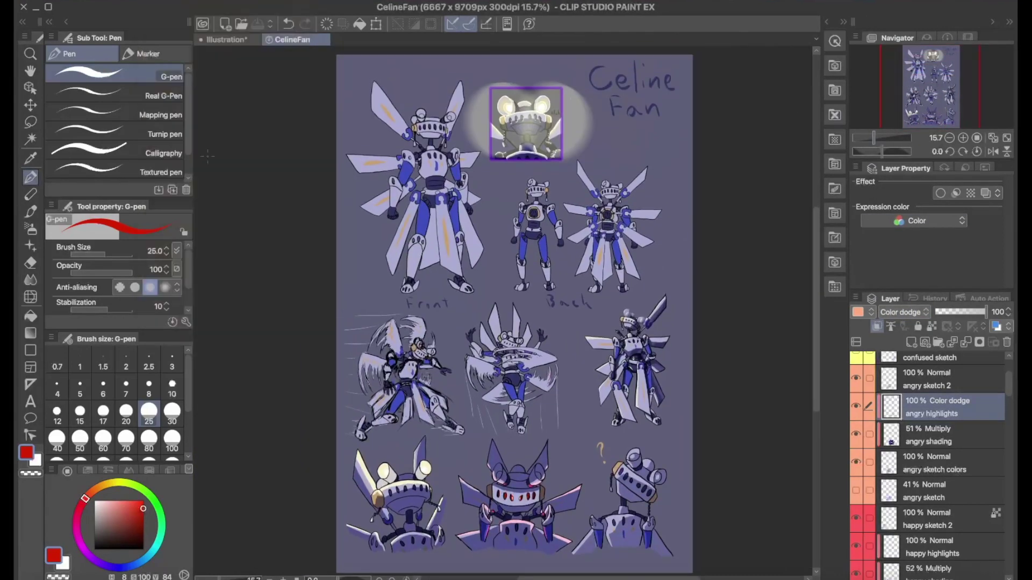
click(161, 92)
- Lasso the Celine Fan title on the Annotations layer and shift it slightly down
scroll(935, 457, up, 5)
click(935, 522)
key(m)
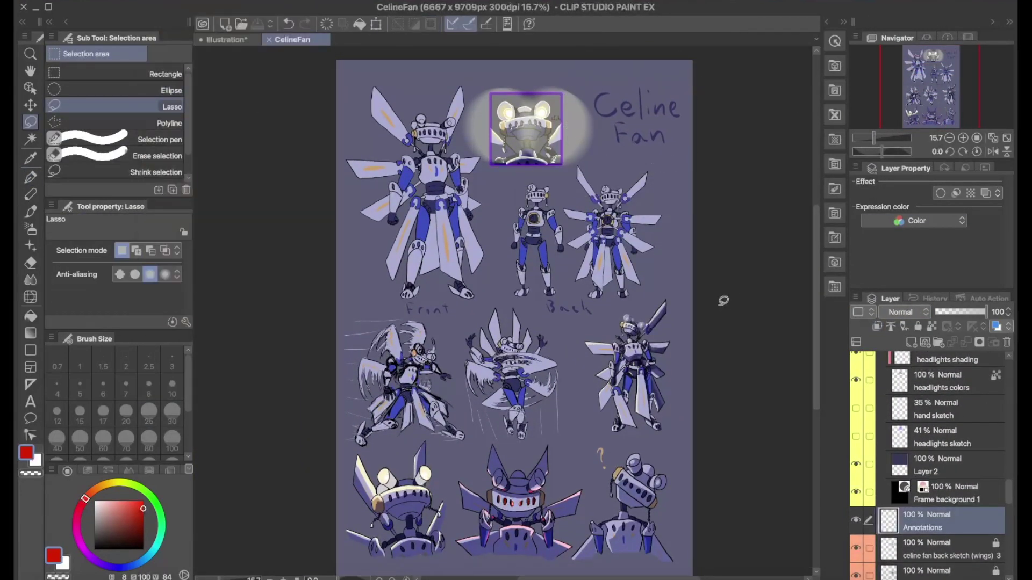